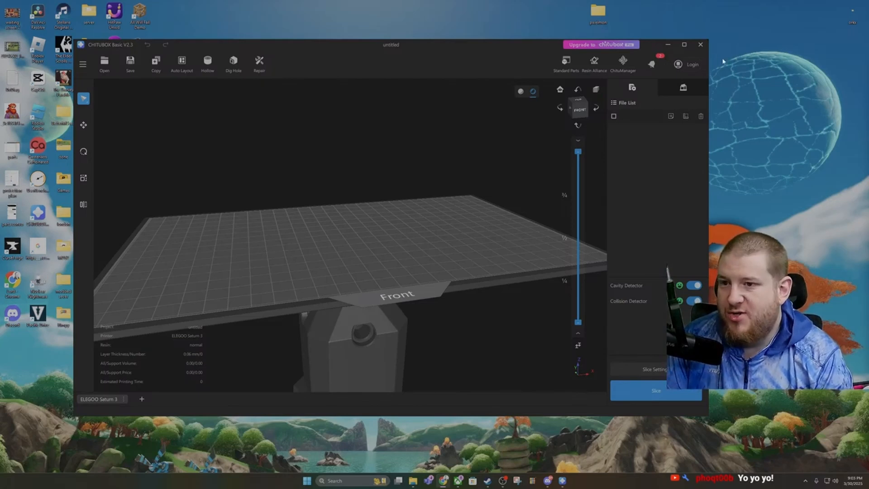
left_click(661, 67)
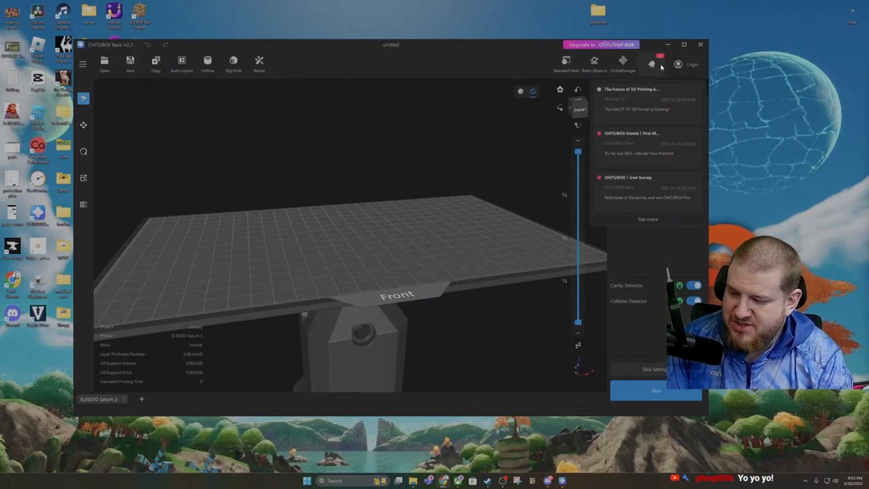
left_click(775, 162)
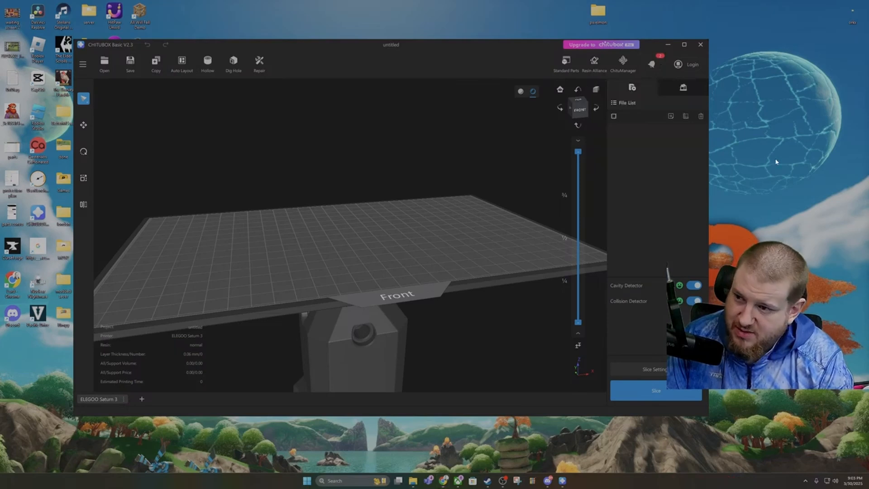
left_click(652, 64)
left_click(477, 122)
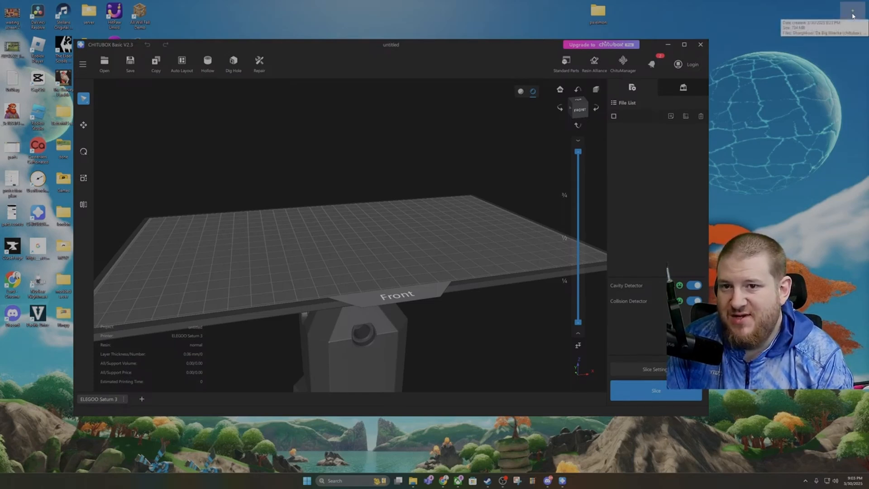
Step: Open the orkx folder from the desktop to show its zipped model files
double_click(853, 15)
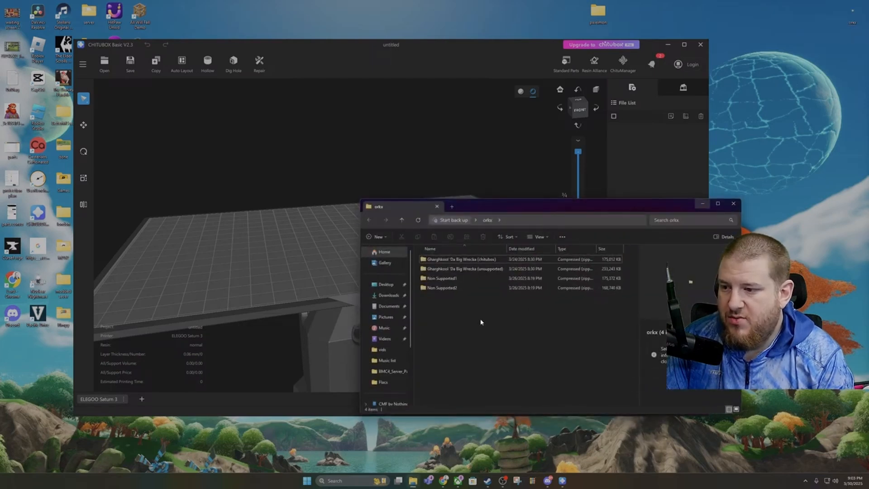
right_click(481, 321)
left_click(434, 330)
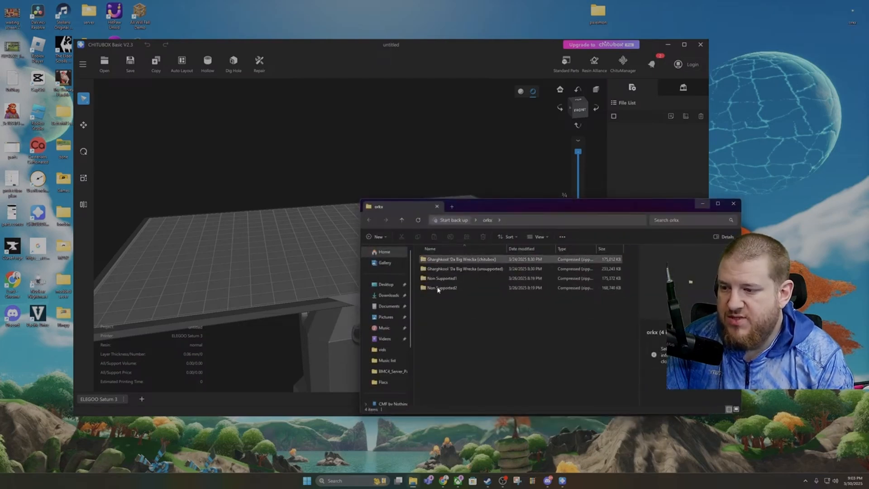
left_click(432, 381)
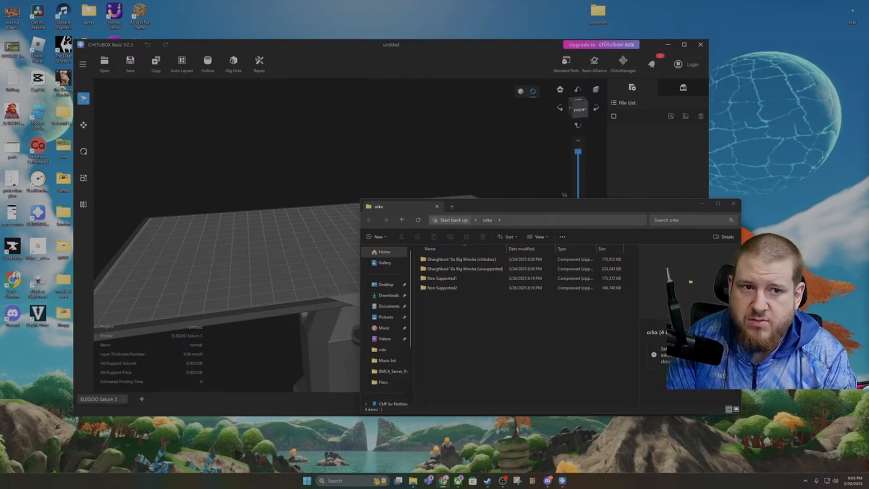
Step: Bring the browser window with the Station Forge page on MyMiniFactory into view and enlarge it over the slicer
left_click_drag(868, 127, 394, 48)
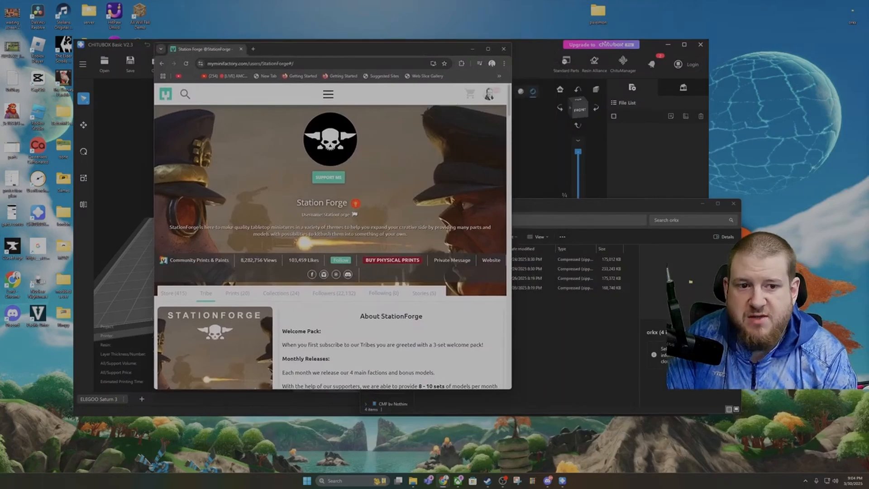
left_click_drag(510, 393, 661, 460)
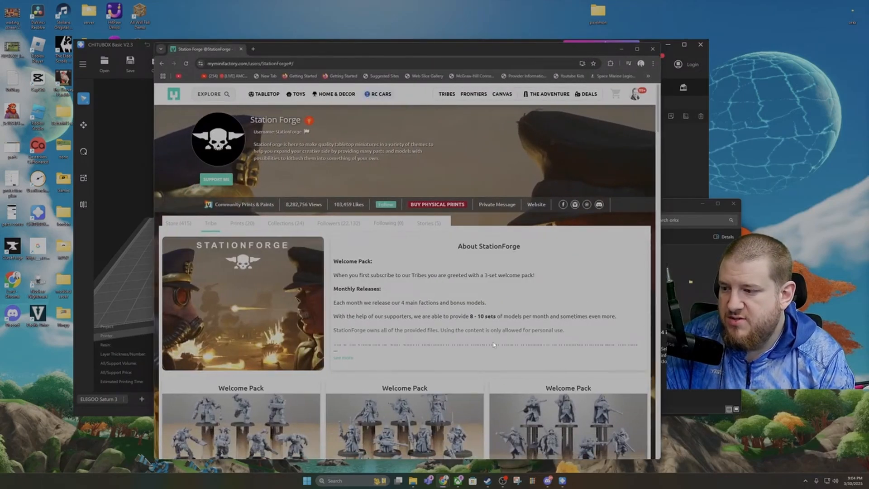
left_click_drag(457, 49, 420, 13)
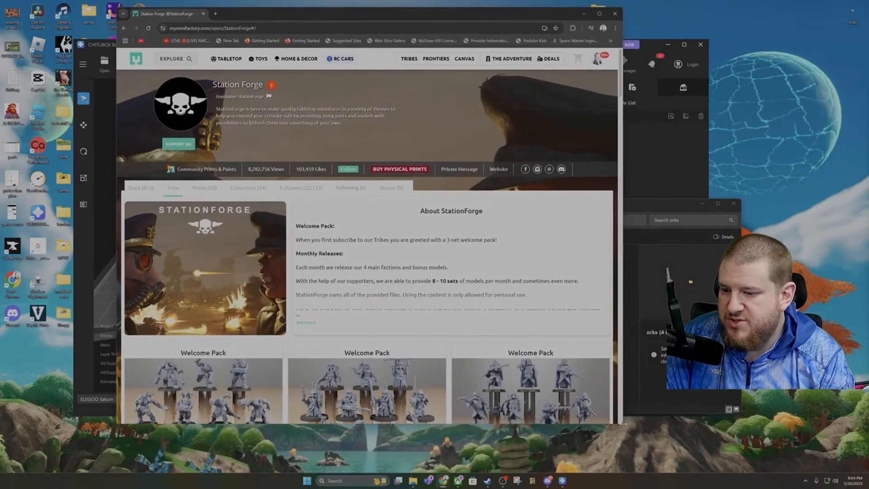
left_click_drag(623, 424, 721, 468)
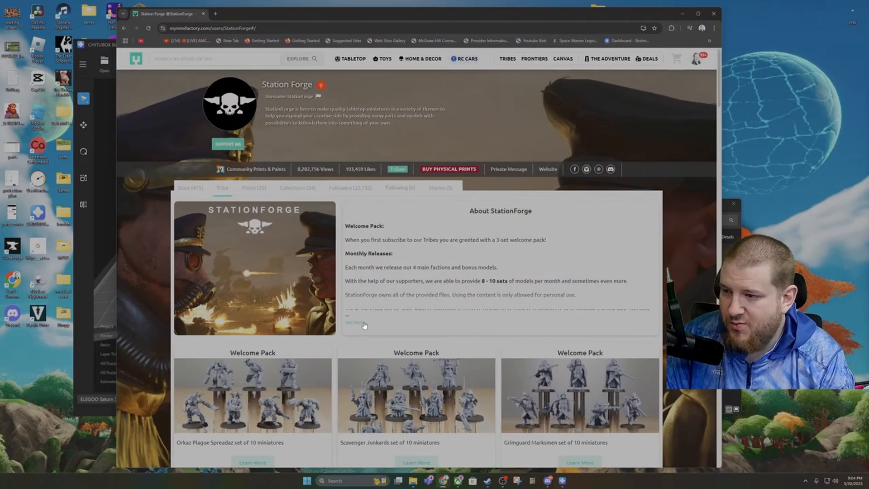
Step: Review the Station Forge tribe's welcome packs and membership tiers, and open the creator's store listing
scroll(363, 248, "down", 7)
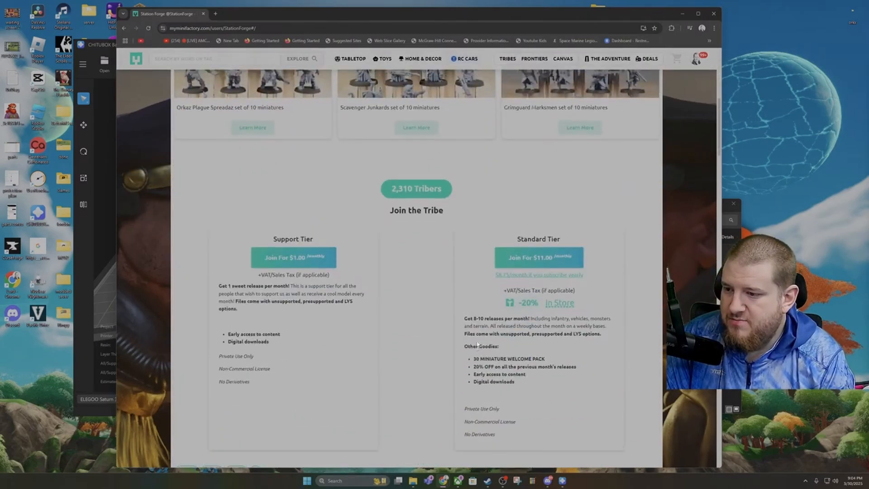
scroll(455, 383, "up", 7)
scroll(453, 384, "down", 4)
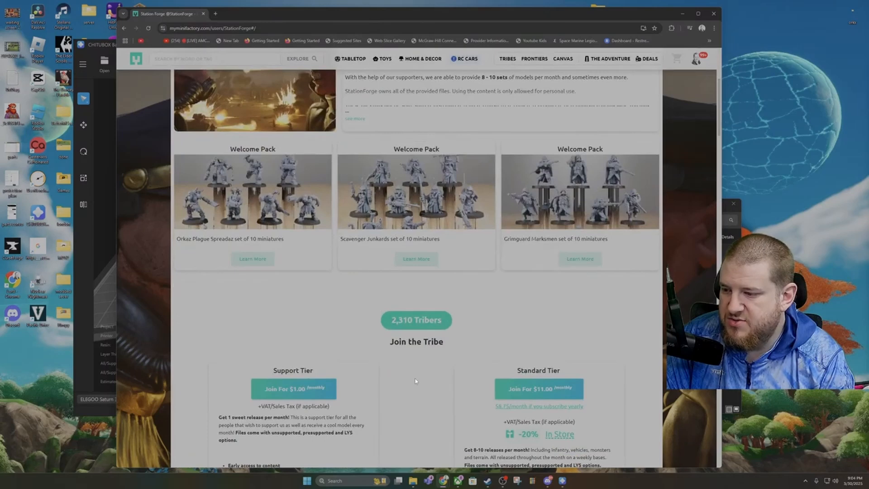
scroll(413, 398, "up", 4)
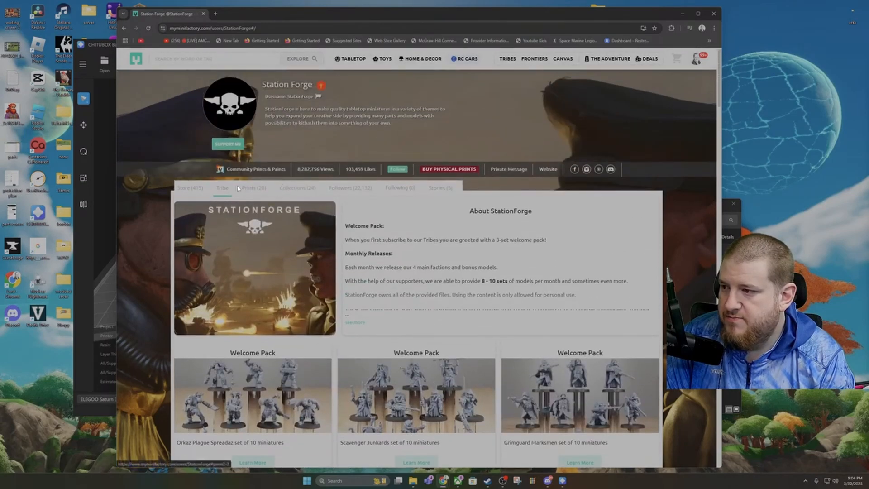
left_click(205, 189)
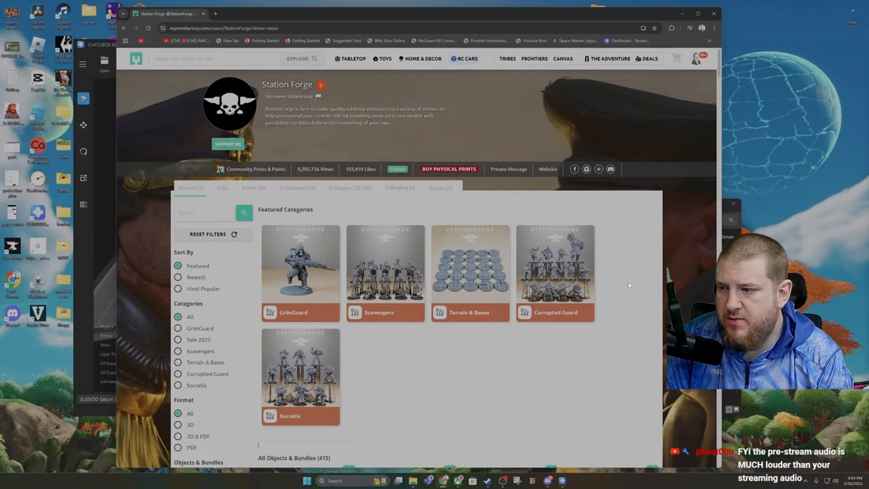
Step: Open the account's model library, maximize the browser window and enlarge the page
left_click(696, 59)
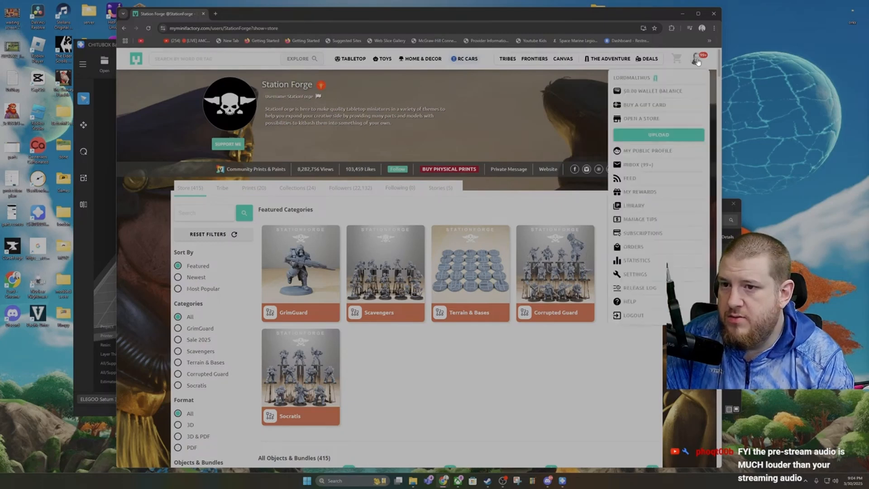
left_click(656, 205)
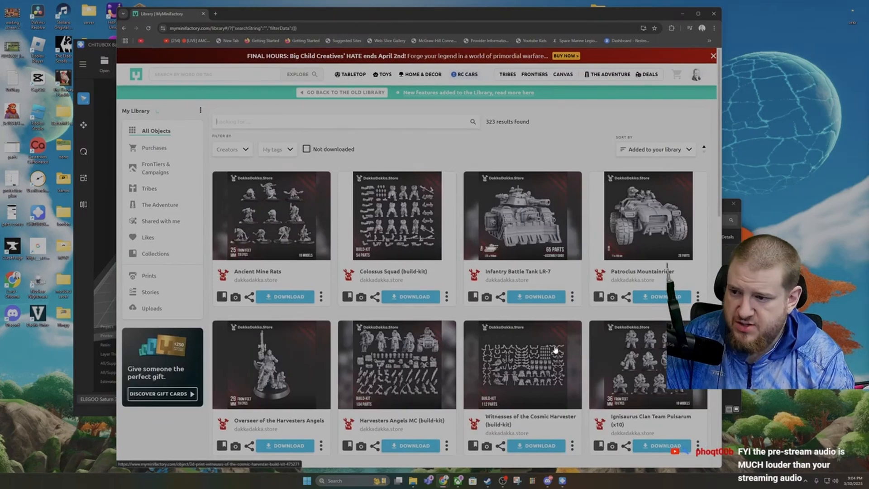
scroll(553, 345, "down", 4)
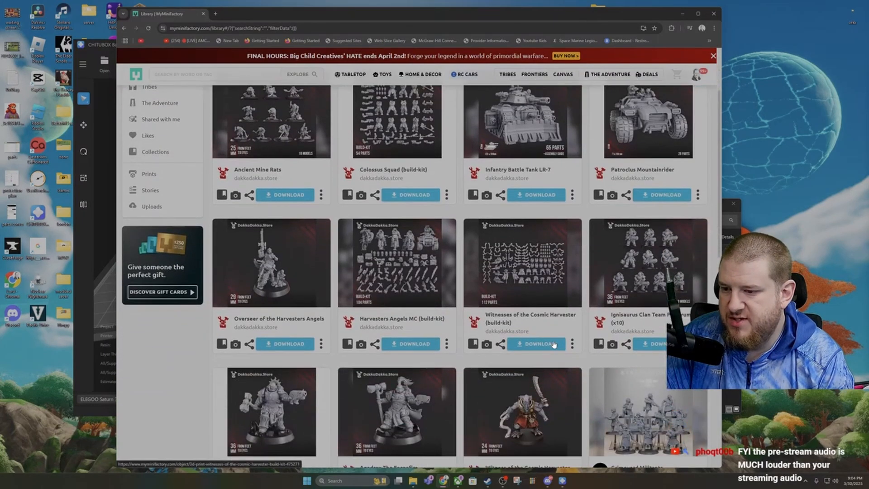
left_click(699, 13)
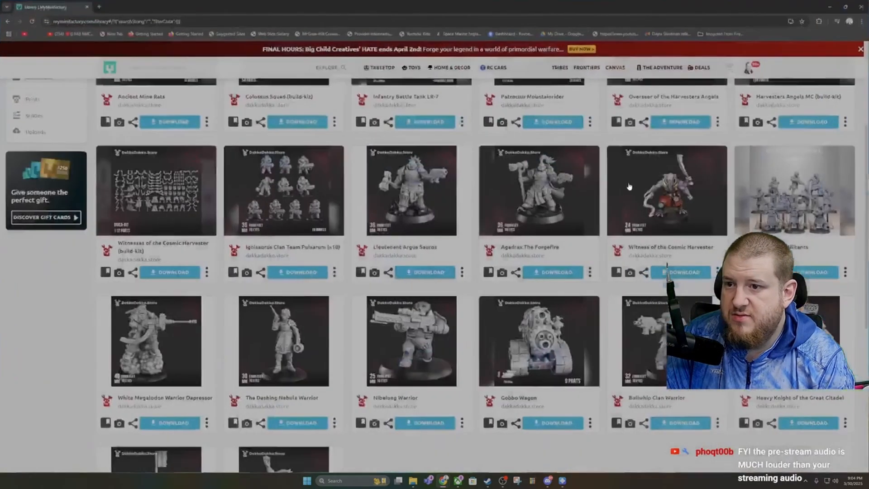
scroll(628, 195, "up", 2, "ctrl")
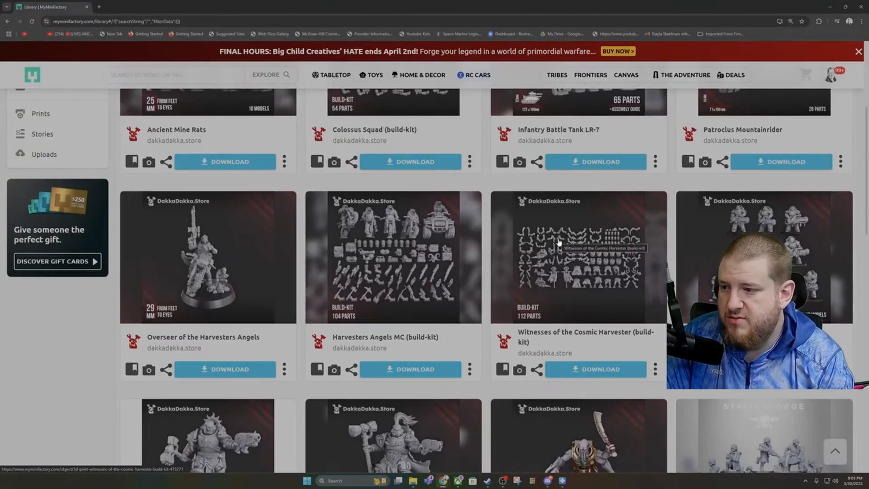
Step: Browse the models in the library and open the page of the GrimGuard Tankette
scroll(559, 243, "down", 5)
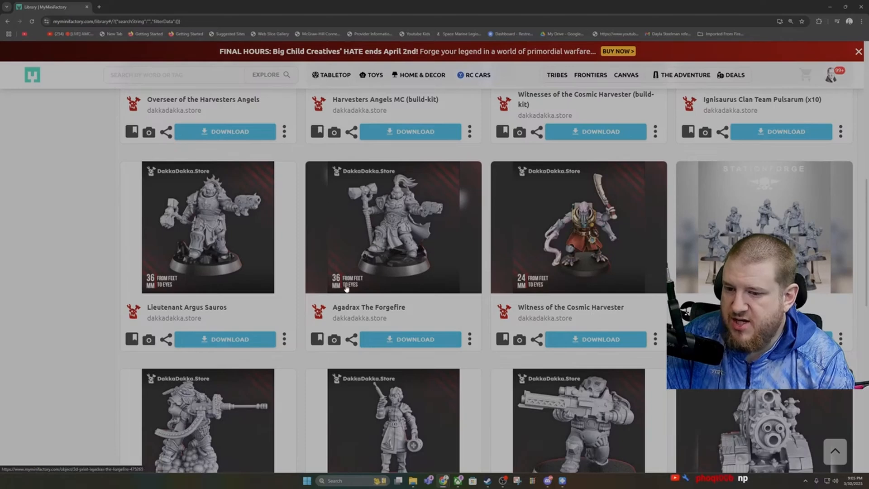
scroll(466, 319, "down", 4)
scroll(467, 318, "up", 3)
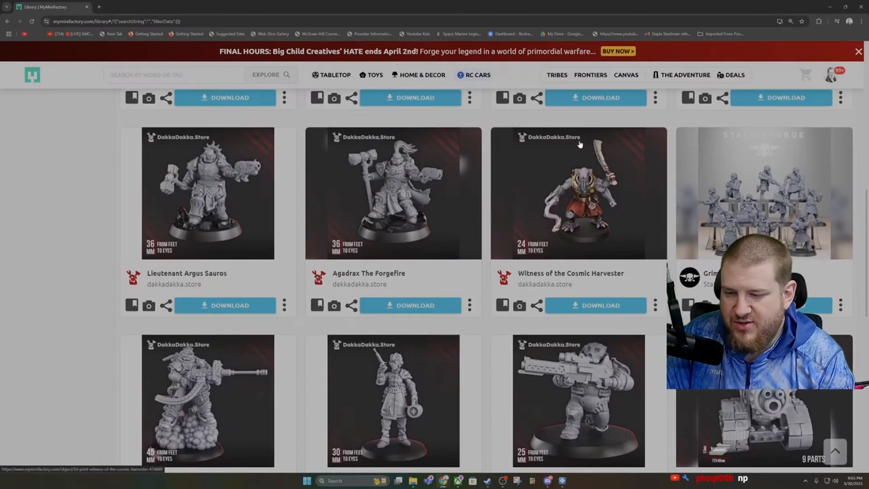
scroll(577, 147, "down", 5)
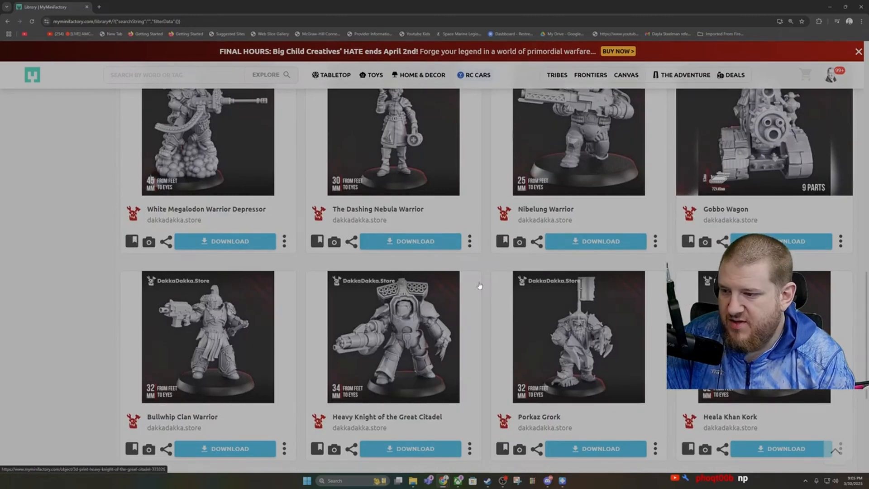
scroll(479, 286, "down", 3)
scroll(480, 284, "down", 4)
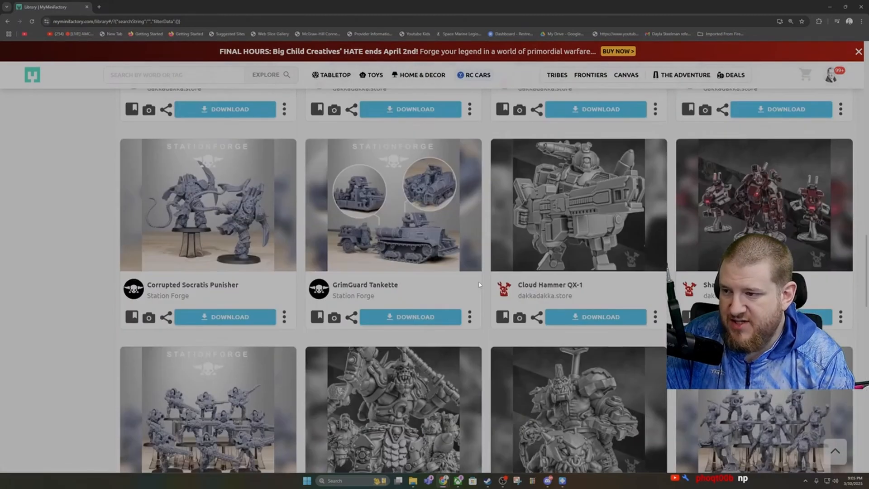
left_click(387, 270)
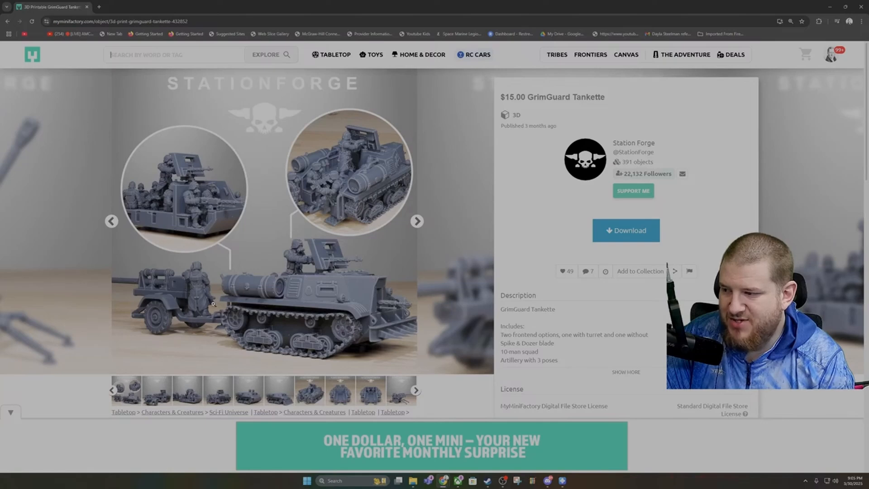
Step: Look through the GrimGuard Tankette's pictures up to the view of its empty interior
left_click(416, 390)
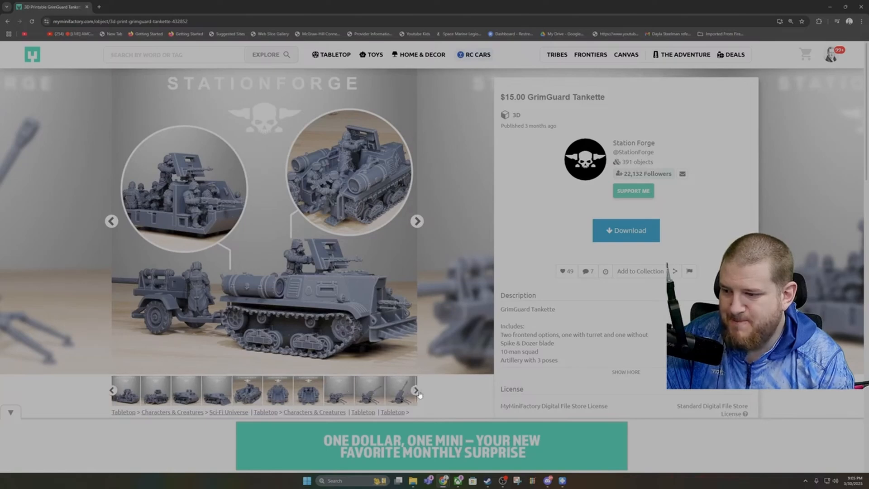
left_click(416, 390)
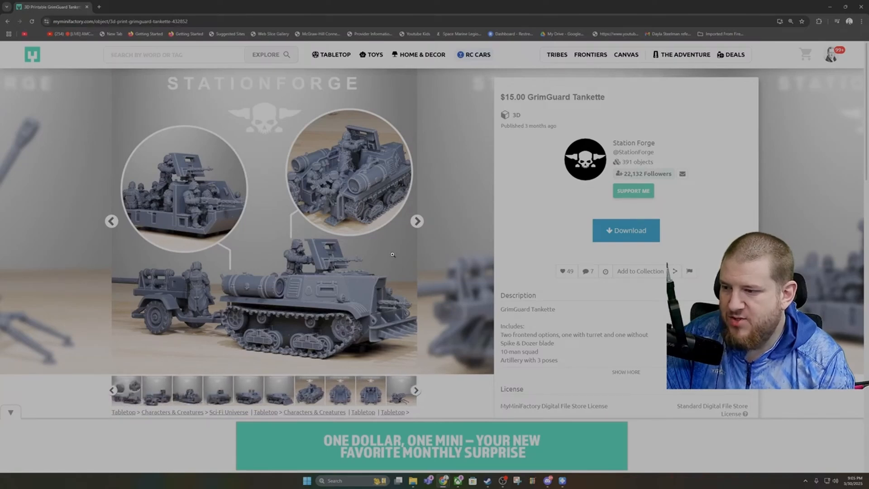
left_click(418, 221)
left_click(417, 221)
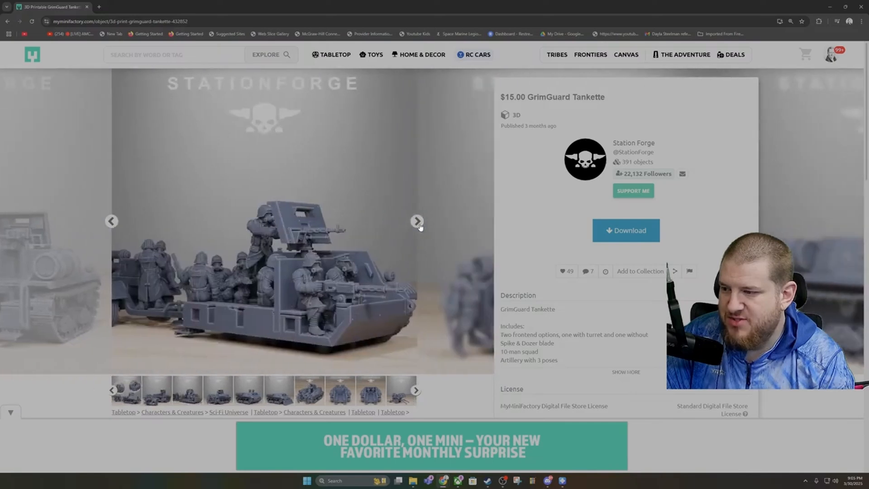
left_click(419, 224)
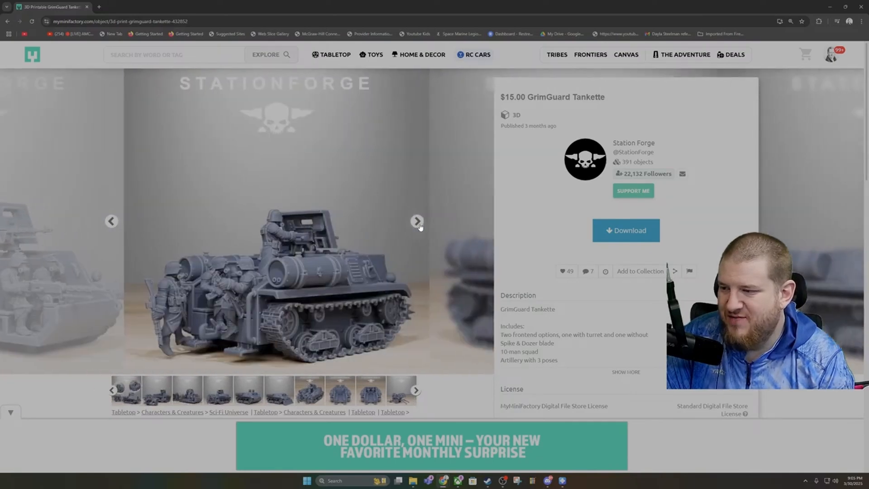
left_click(418, 224)
left_click(418, 224)
left_click(419, 224)
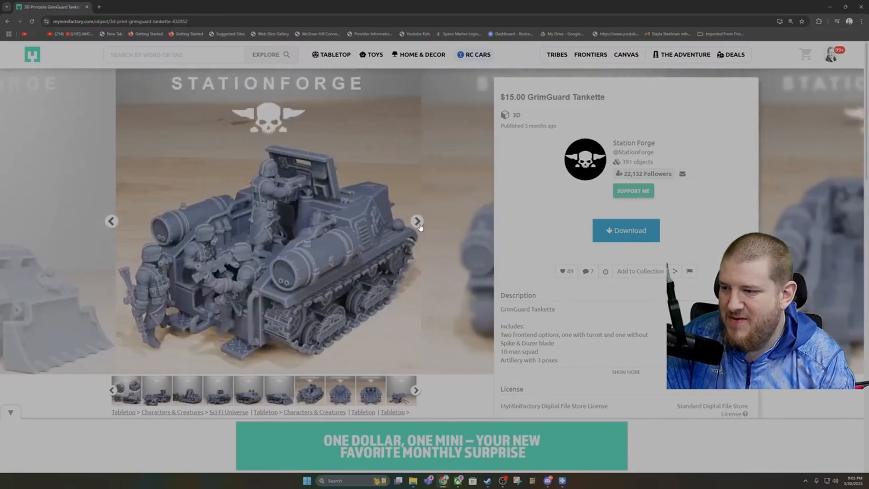
left_click(417, 222)
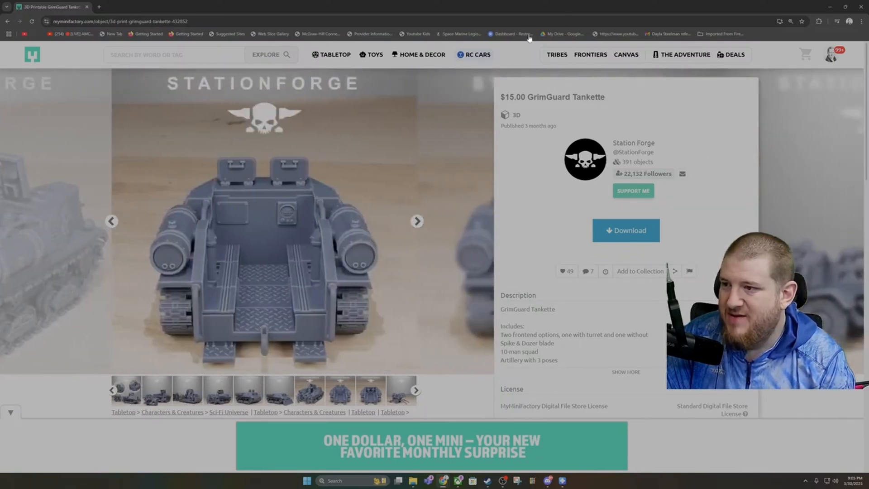
Step: Go back to the library, open the Head Crackaz Mob page and view its first three pictures
left_click(8, 21)
scroll(453, 271, "down", 3)
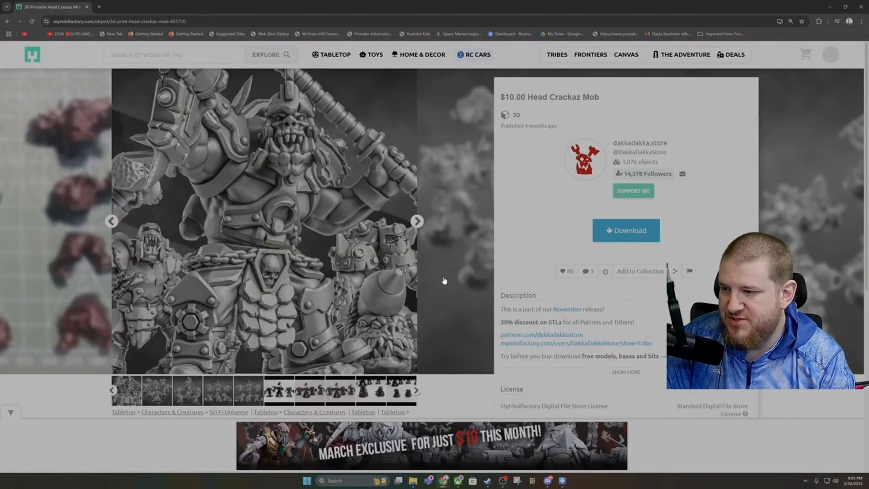
left_click(417, 226)
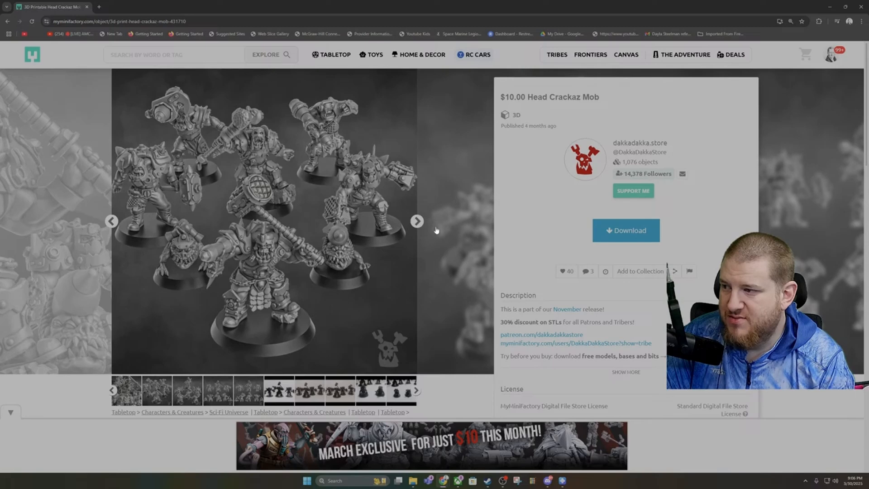
left_click(415, 225)
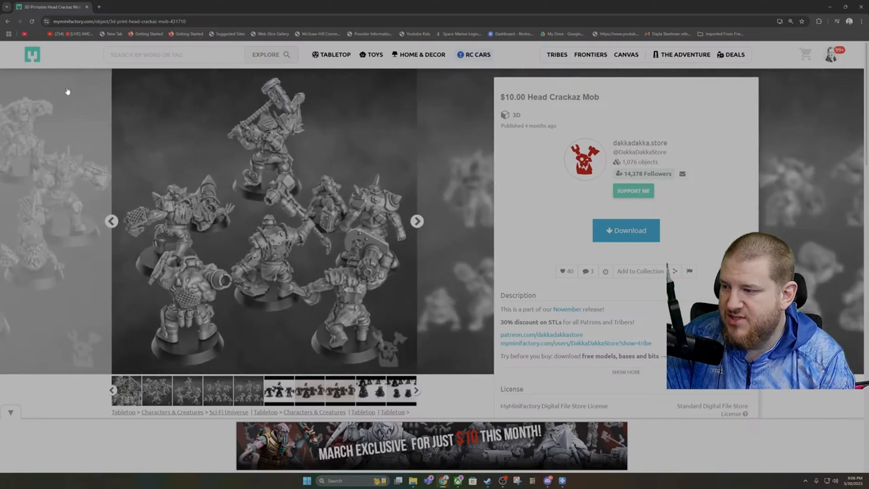
Step: Go back to the library and open the page of the Orkaz Mega Steppa
left_click(7, 22)
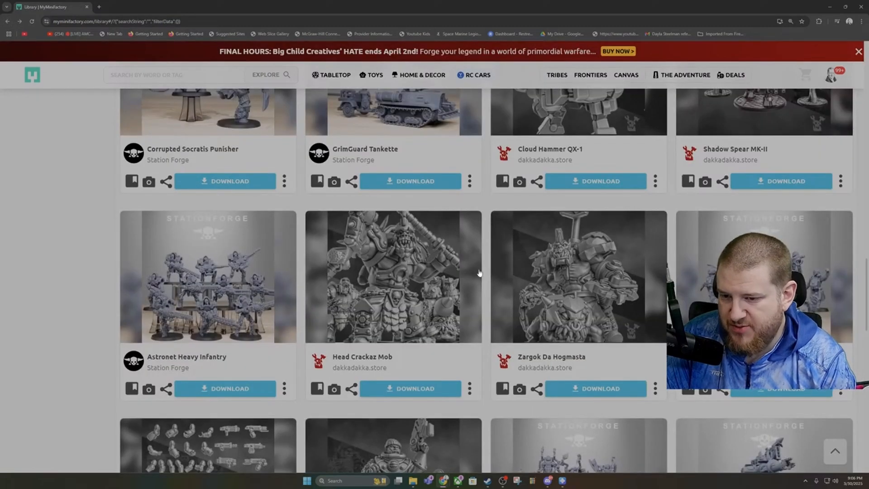
scroll(506, 257, "down", 3)
scroll(507, 256, "down", 3)
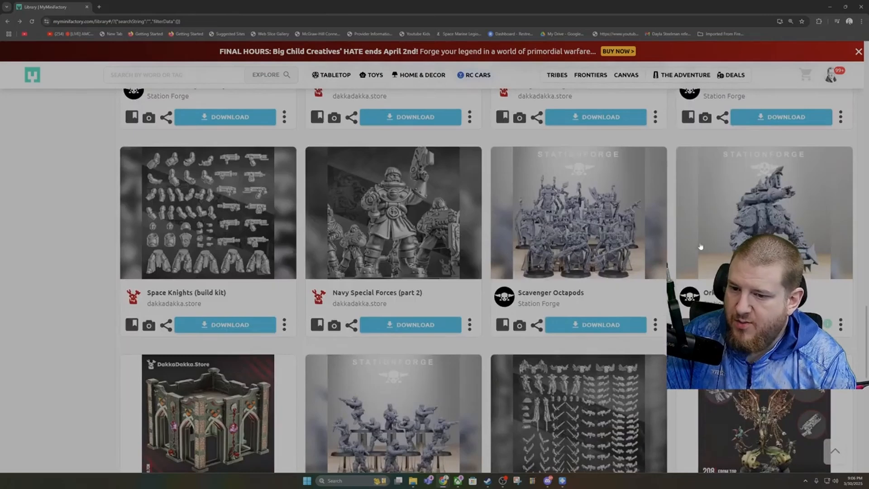
left_click(753, 233)
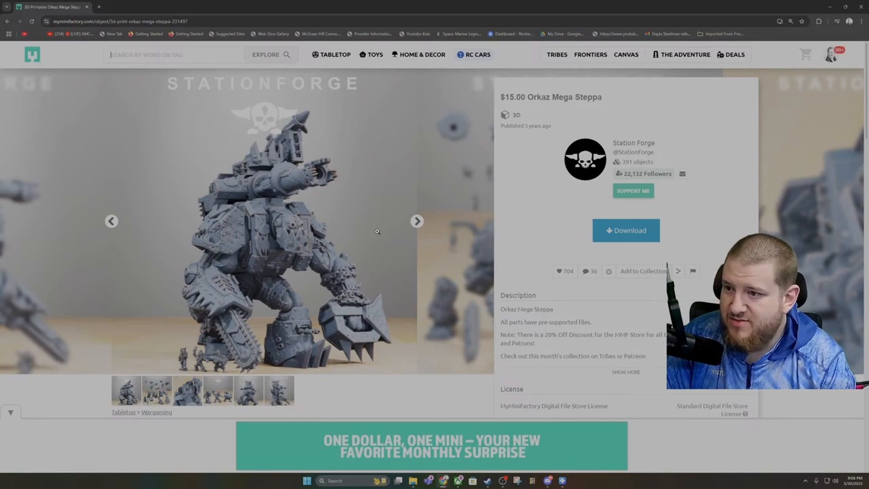
Step: Look through all of the Orkaz Mega Steppa's pictures and return to the one showing its separate parts
left_click(159, 400)
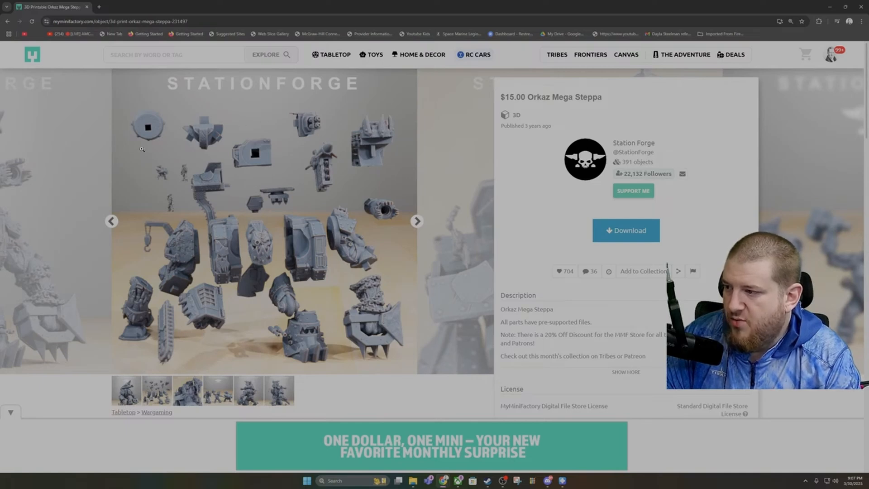
left_click(414, 222)
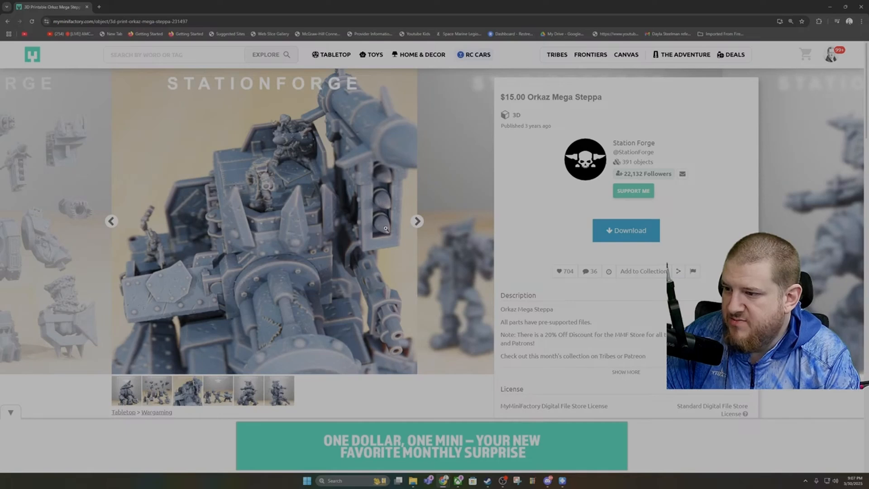
left_click(417, 221)
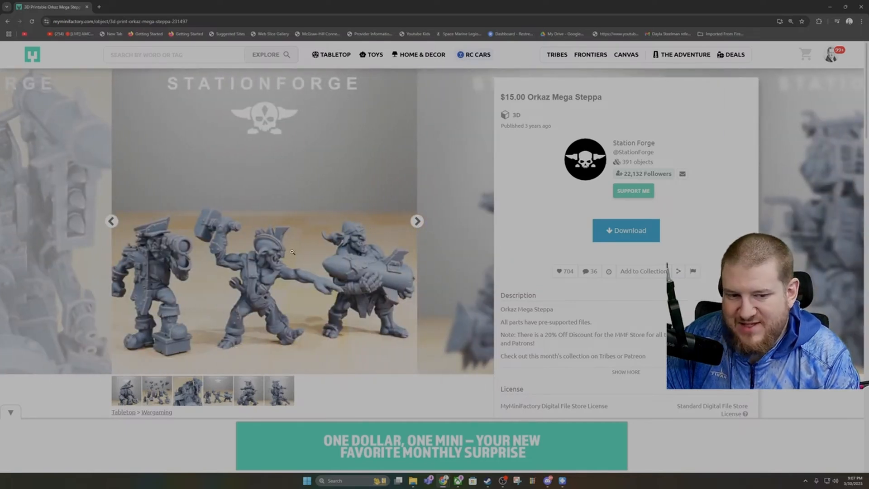
left_click(418, 222)
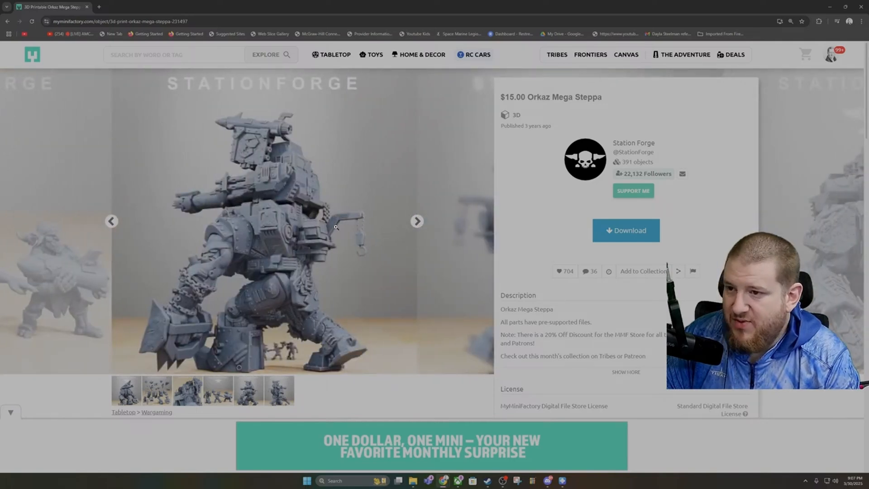
left_click(416, 221)
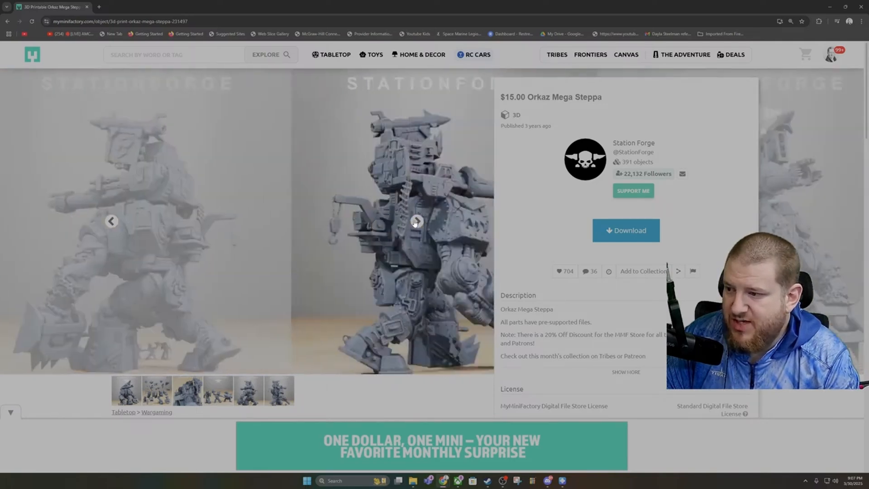
left_click(415, 222)
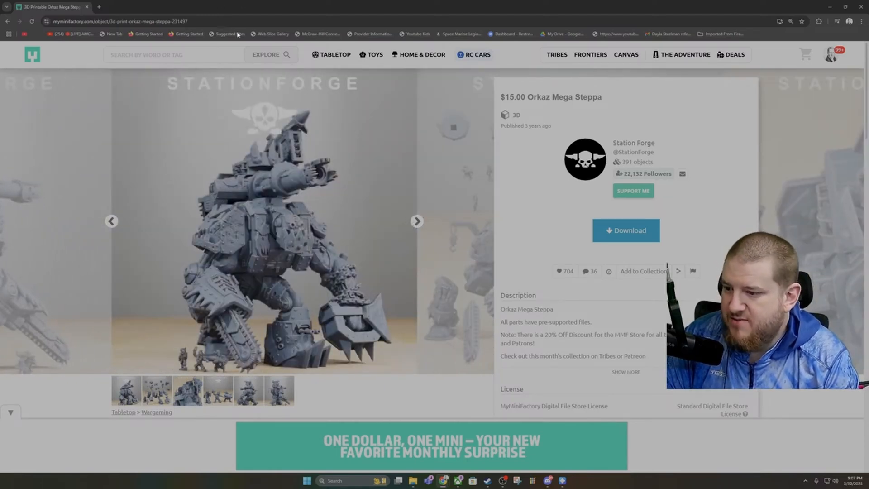
left_click(417, 221)
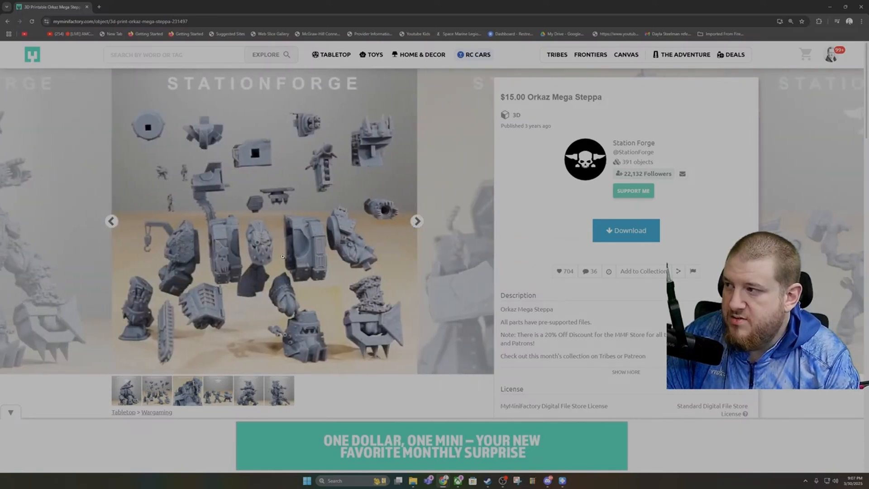
Step: Return to the library, open the Morticia The Morbid Queen page and enlarge its main picture
left_click(13, 20)
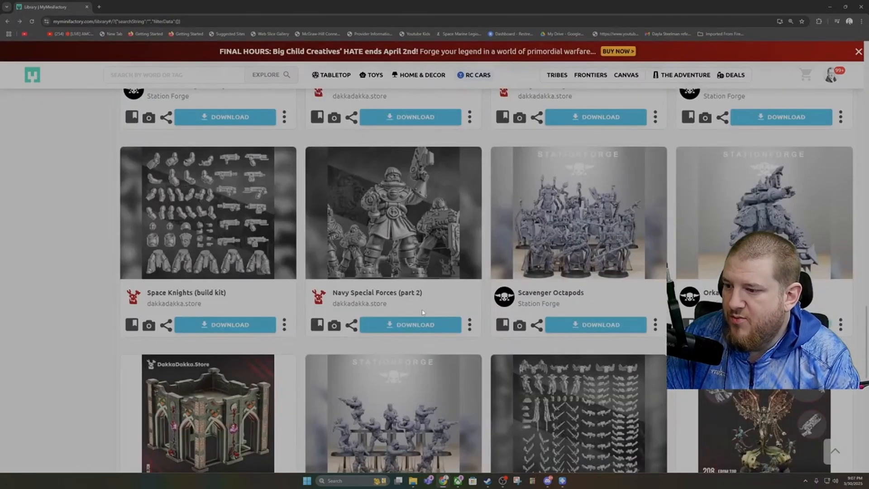
scroll(469, 317, "down", 5)
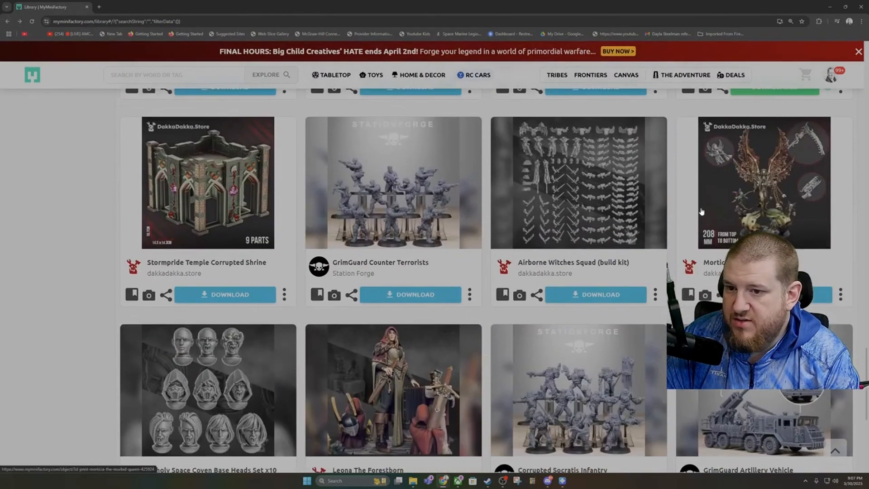
left_click(704, 210)
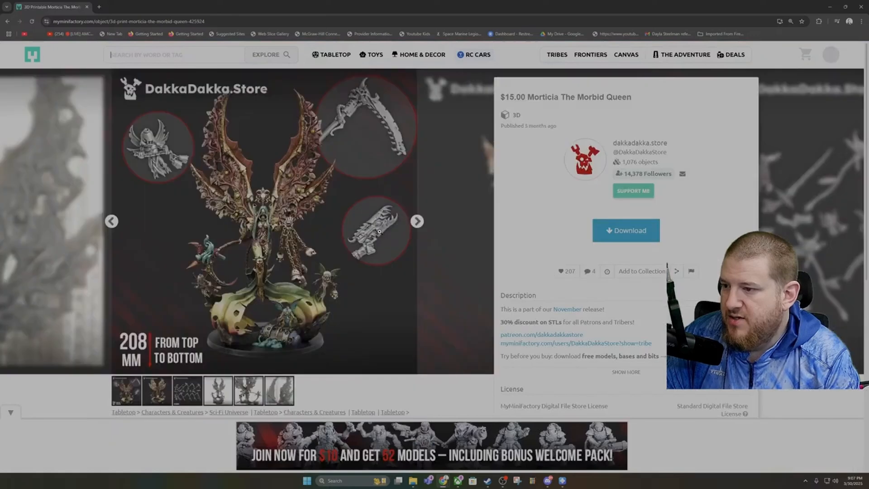
left_click(288, 247)
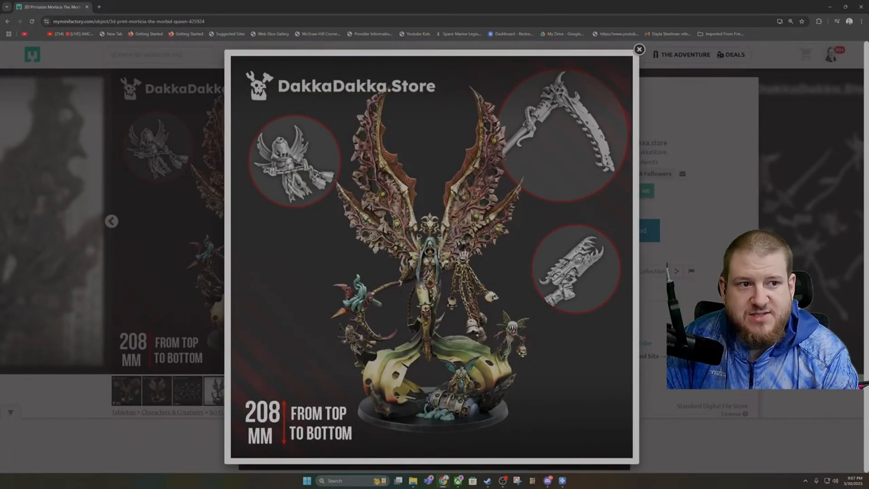
Step: Search Google for "mortarion" in a new browser tab and show the image results
left_click(99, 7)
type("mor")
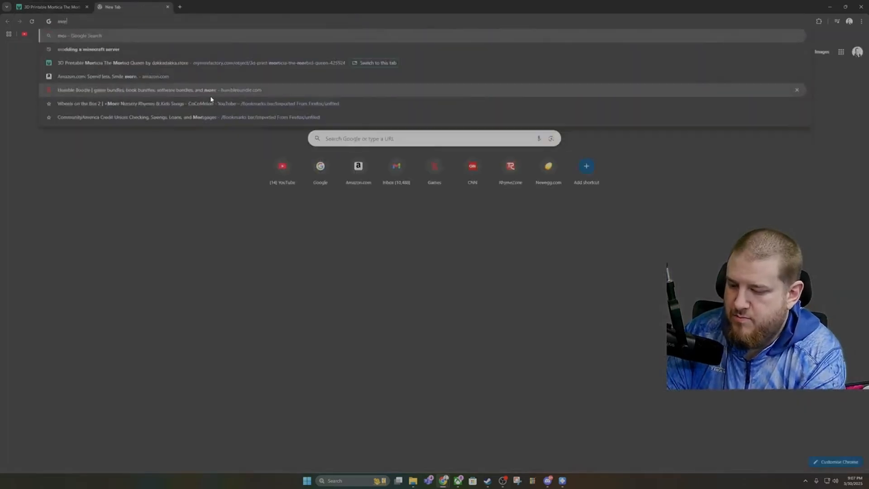
type("tarion")
key("Return")
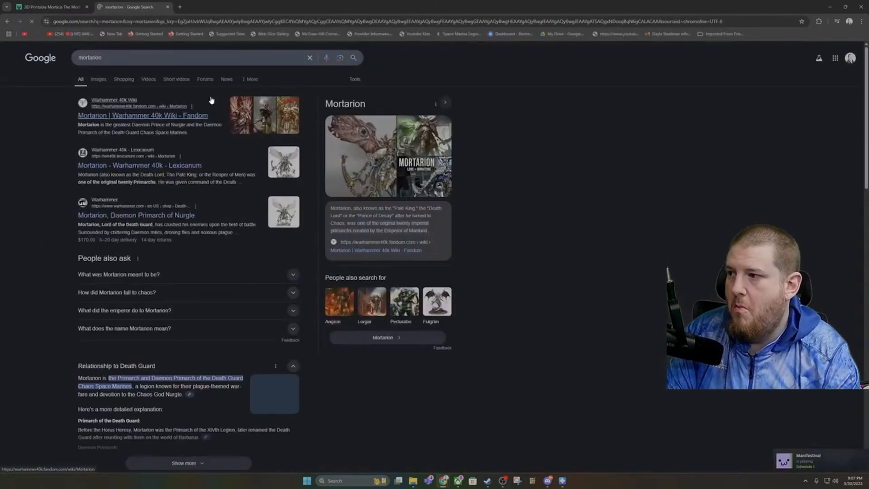
left_click(98, 79)
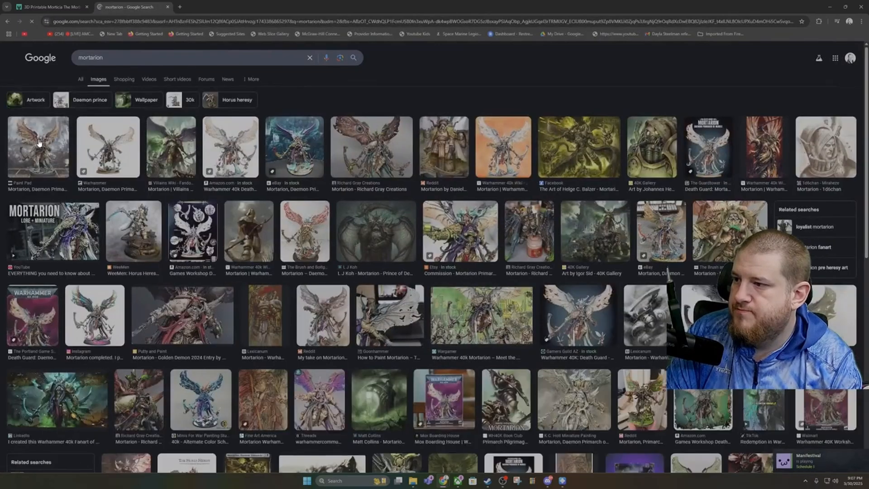
Step: Preview the Reddit artwork of Mortarion, the Paint Pad miniature and the official Warhammer miniature picture
left_click(438, 150)
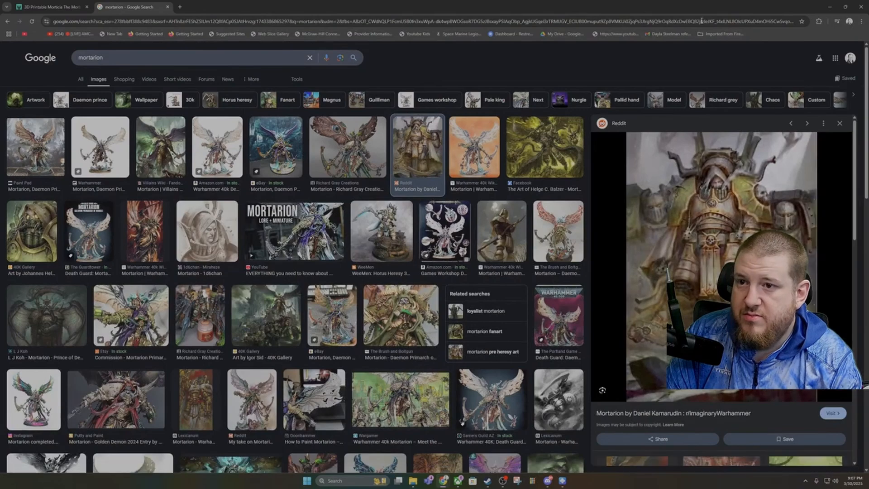
left_click_drag(563, 8, 339, 14)
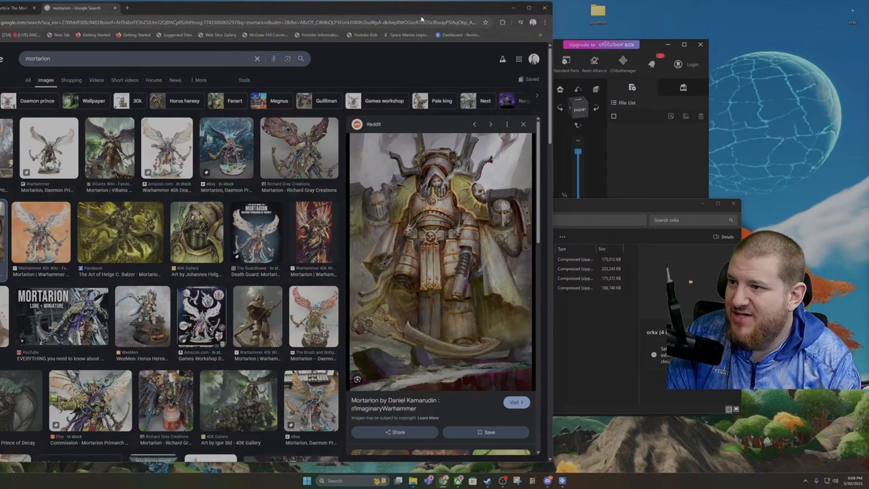
left_click_drag(423, 12, 479, 1)
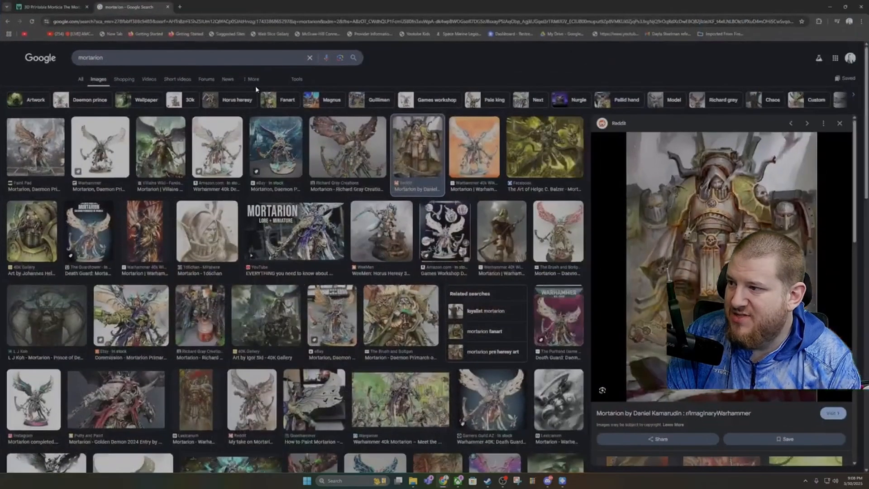
left_click(23, 145)
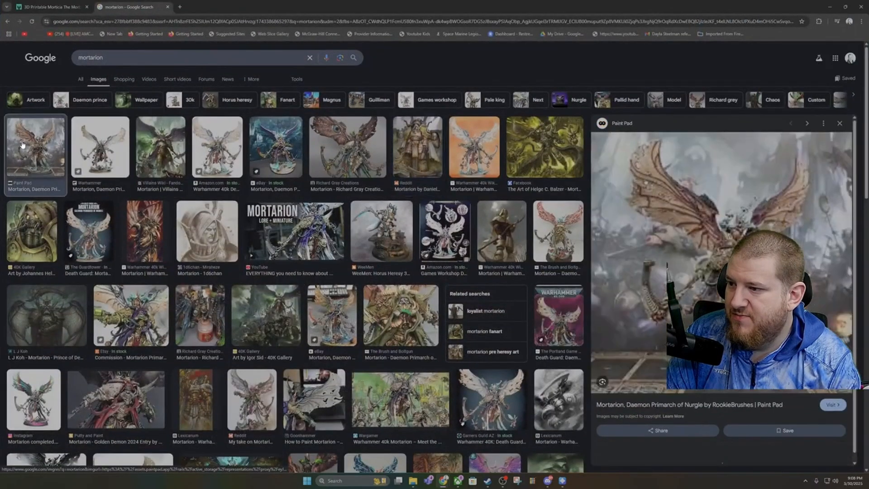
left_click(101, 145)
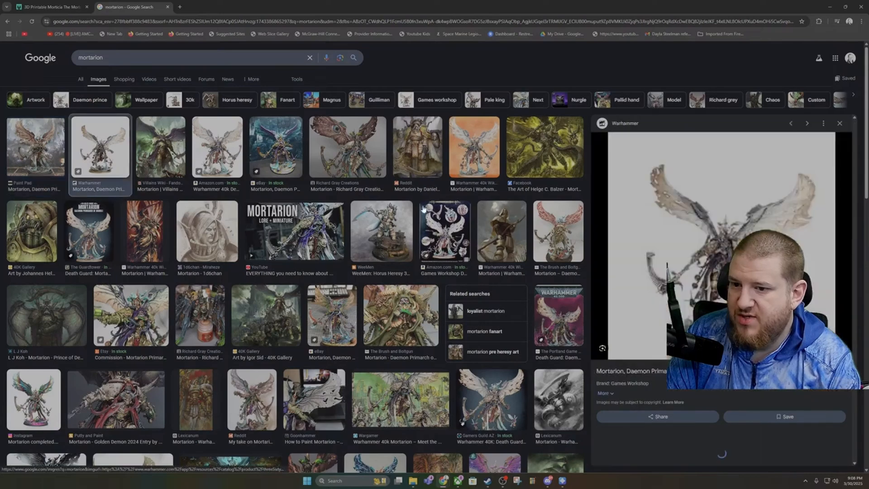
Step: Take the browser out of full size, open Mortarion's Warhammer store page and dismiss the country selection
left_click_drag(548, 9, 348, 17)
left_click(392, 223)
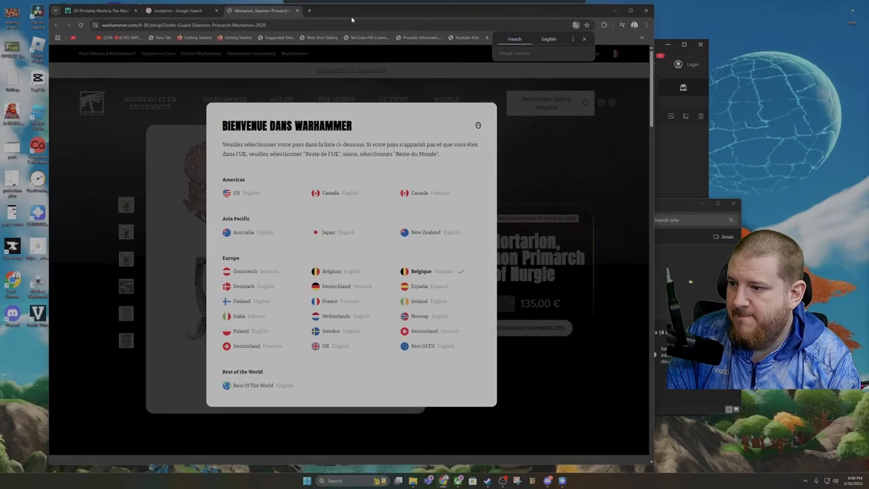
left_click(478, 126)
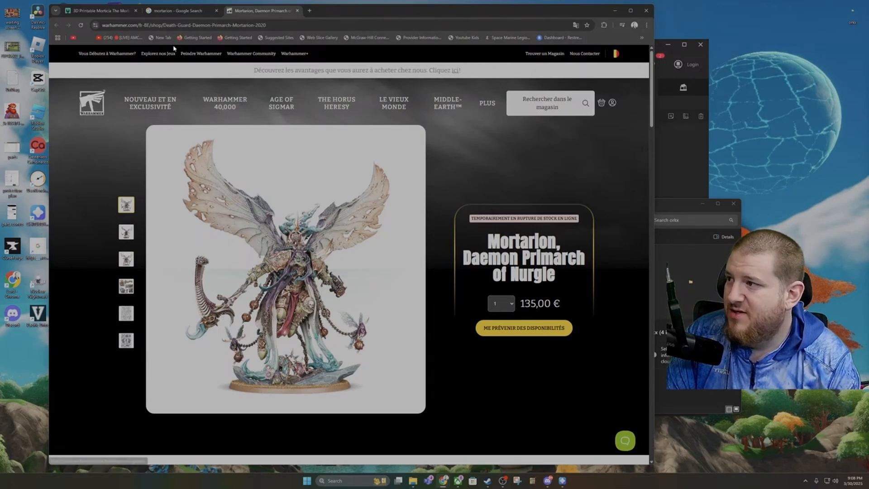
Step: Return to the Morticia The Morbid Queen page, close the enlarged picture and look through the model's pictures
left_click(97, 10)
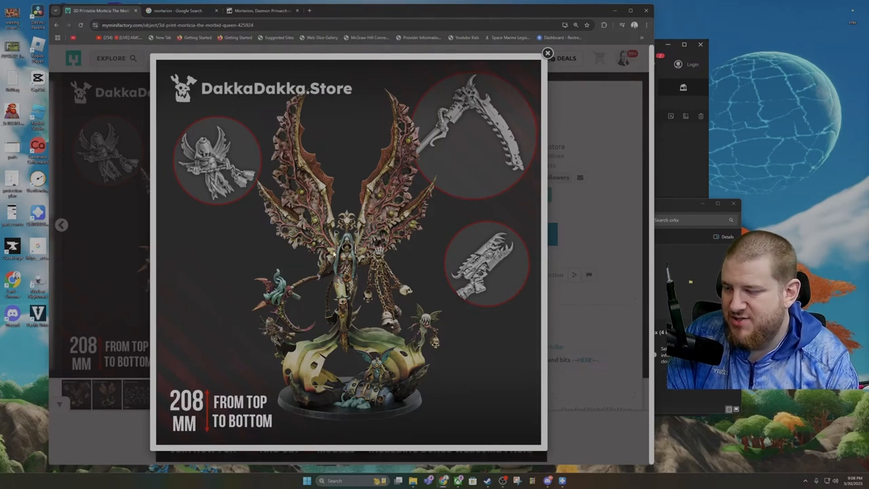
left_click(547, 53)
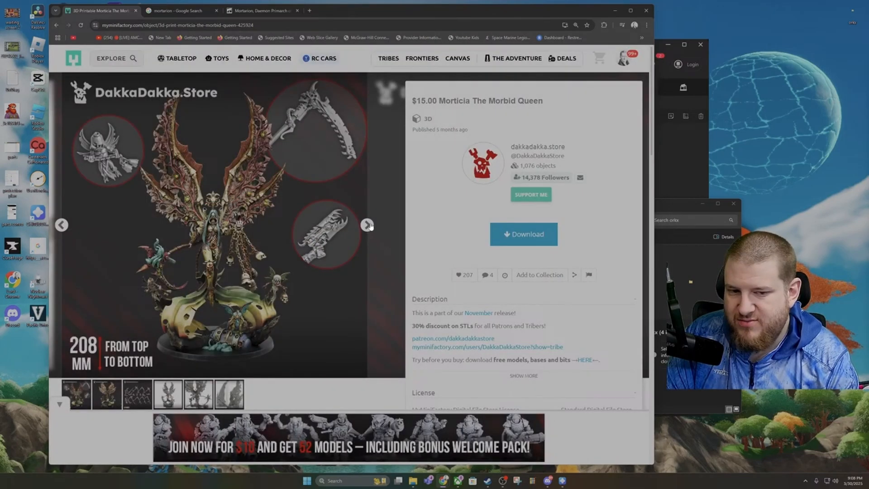
left_click(368, 225)
left_click(368, 225)
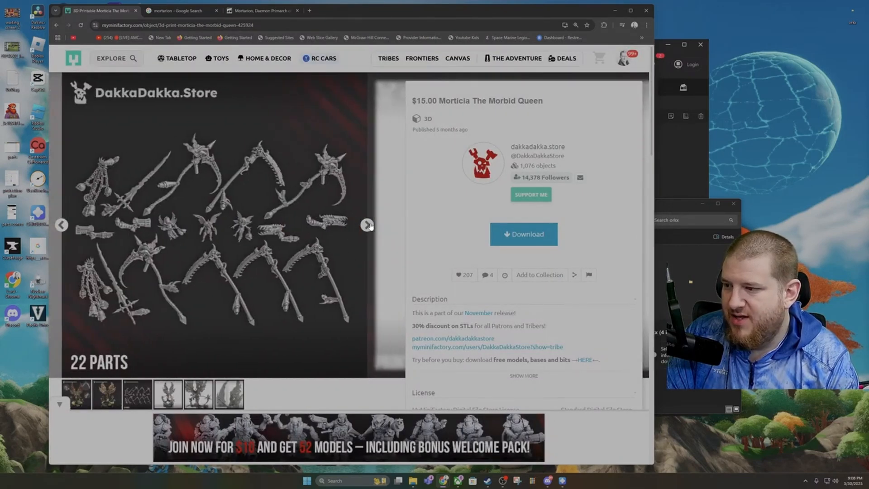
left_click(367, 225)
left_click(367, 225)
left_click(367, 225)
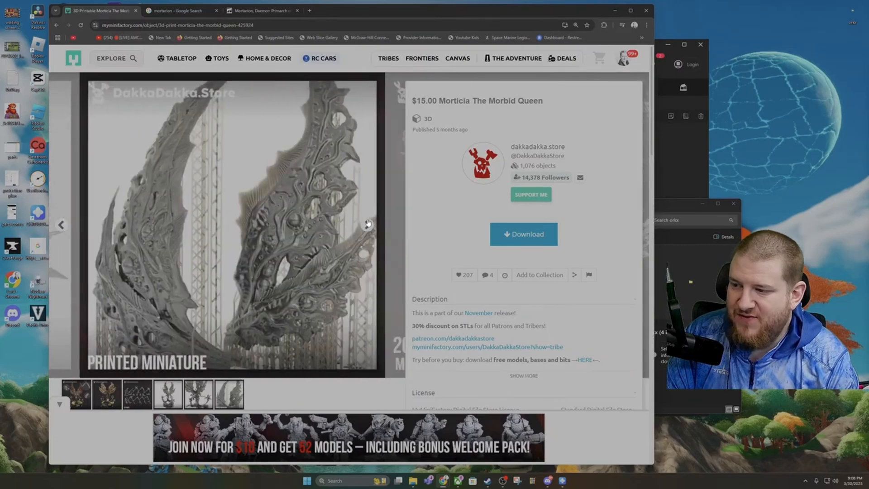
left_click(367, 225)
Step: Go back to the library and browse the models down to the Space Knights Storm Squad with Jetpacks build kit
left_click(55, 26)
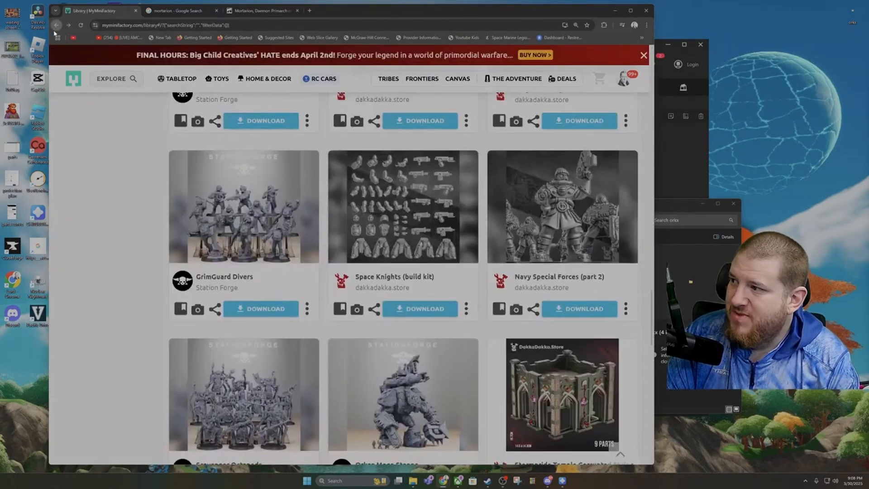
scroll(475, 385, "down", 8)
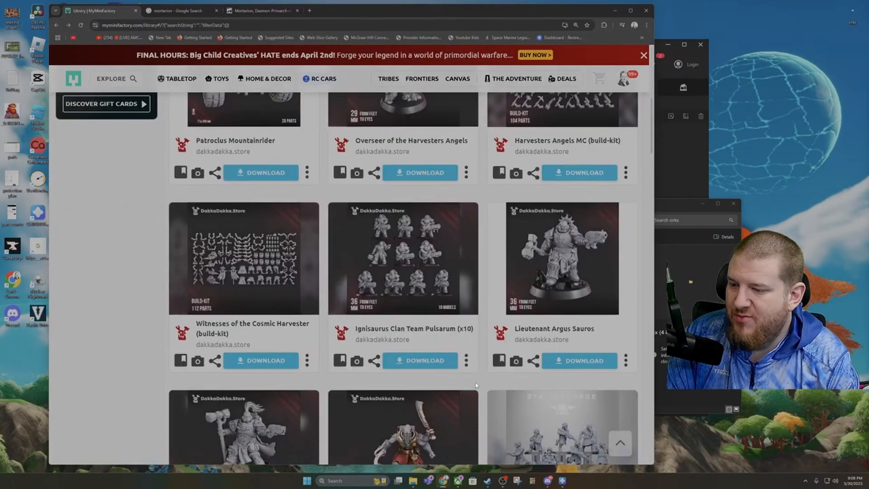
scroll(475, 385, "down", 10)
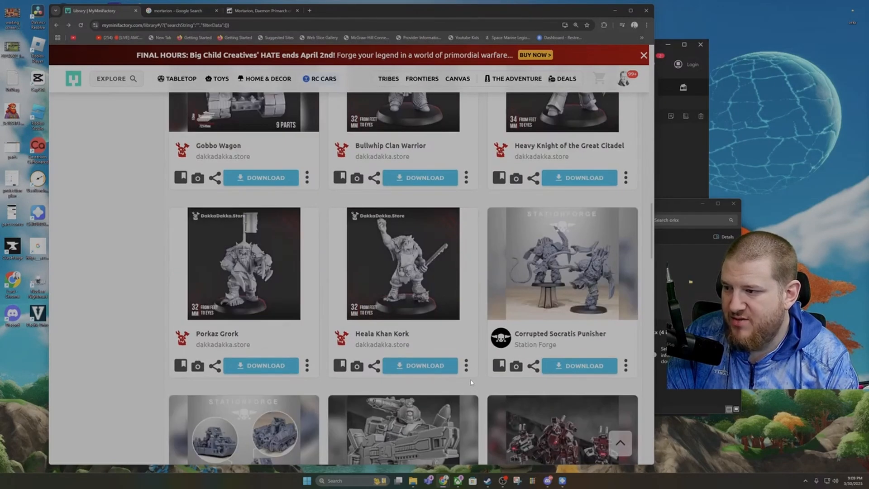
scroll(464, 376, "down", 15)
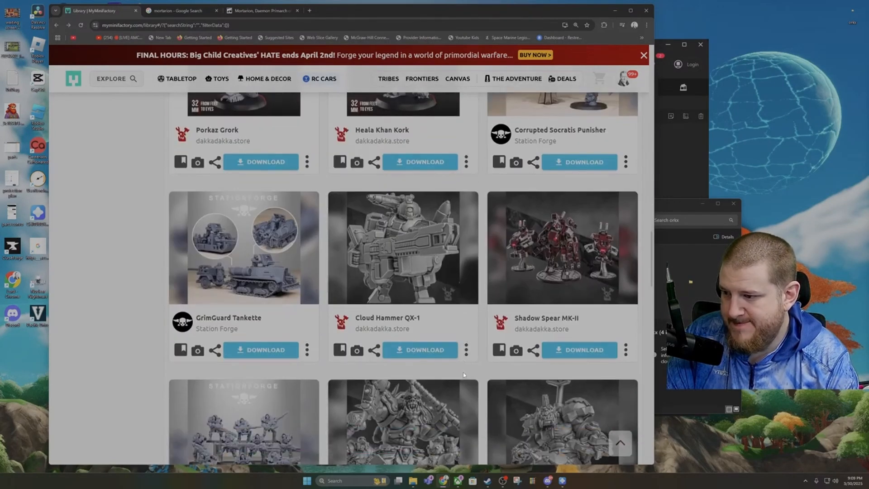
scroll(462, 374, "down", 6)
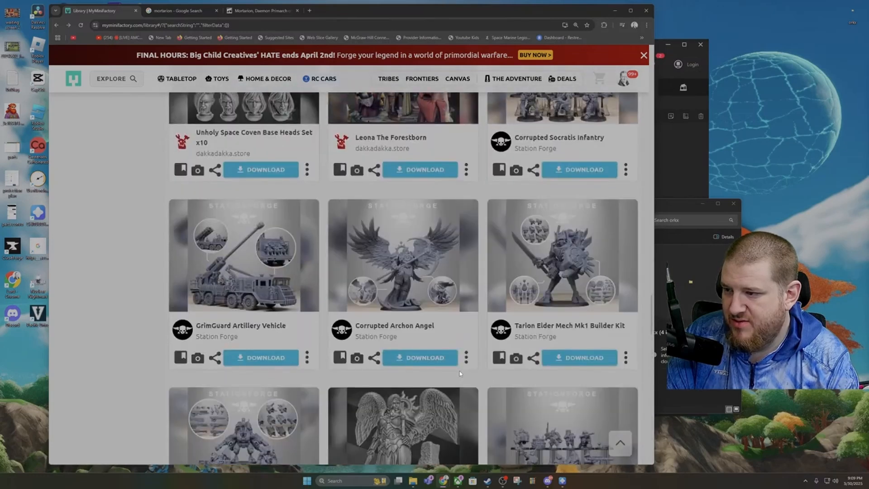
scroll(460, 374, "down", 3)
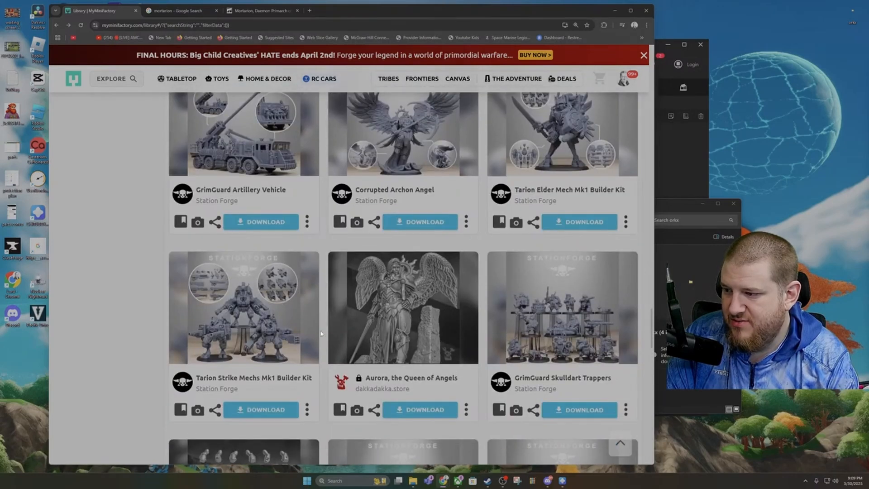
scroll(221, 327, "down", 3)
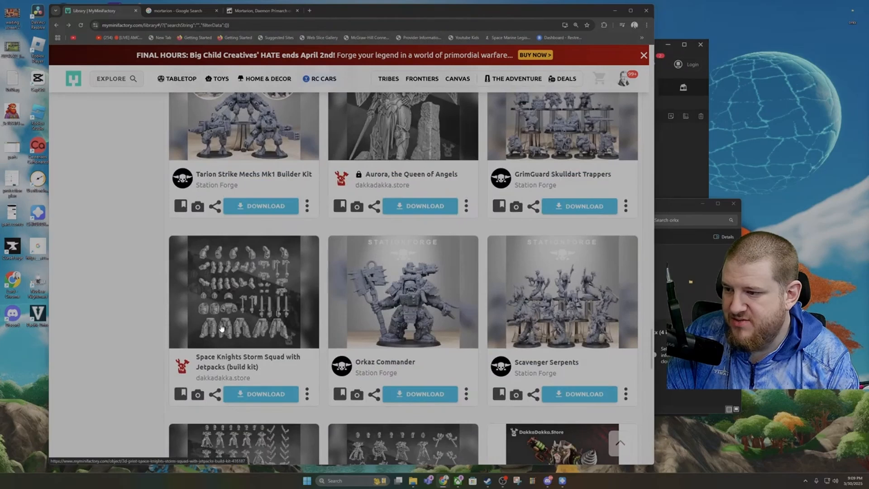
Step: Browse further down the library to Gharghkool 'Da Big Wrecka and open its page in a new browser tab
scroll(221, 328, "down", 2)
scroll(222, 327, "down", 3)
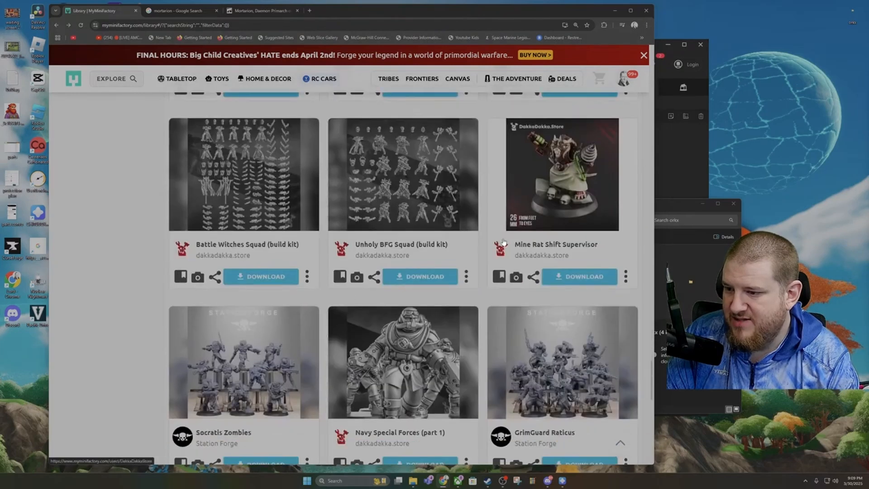
scroll(504, 242, "down", 6)
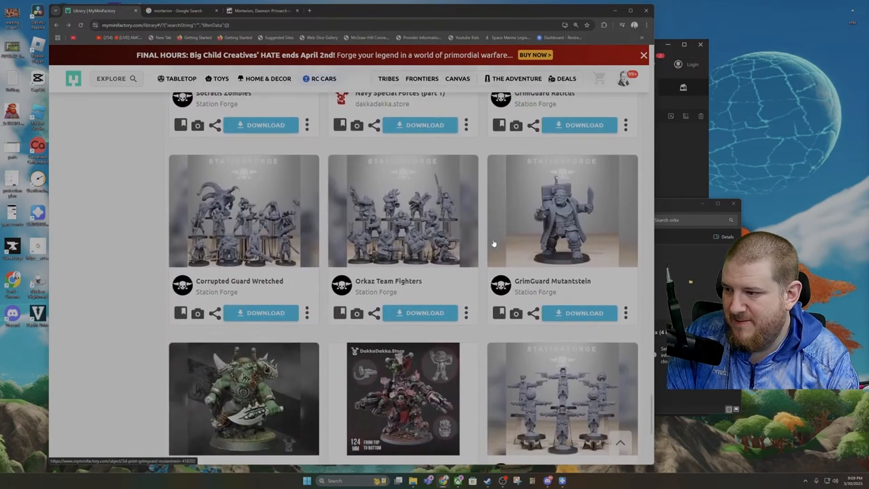
scroll(494, 243, "down", 1)
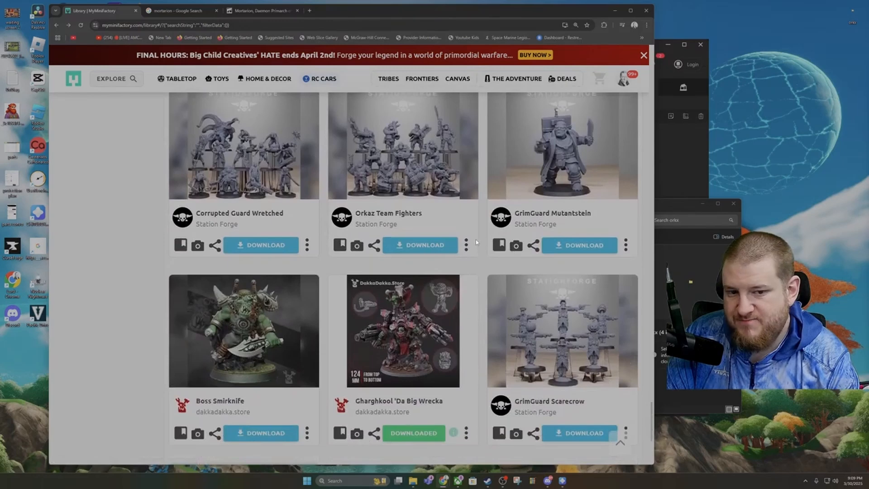
scroll(466, 245, "down", 3)
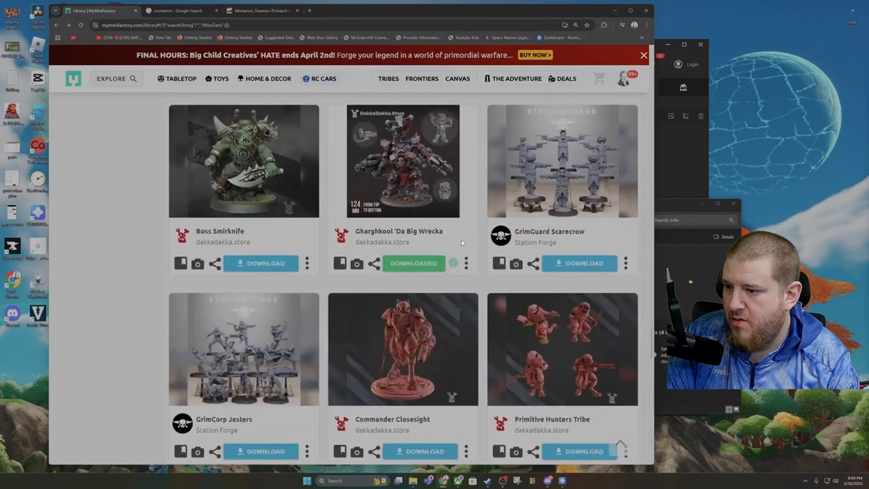
middle_click(409, 190)
left_click(175, 11)
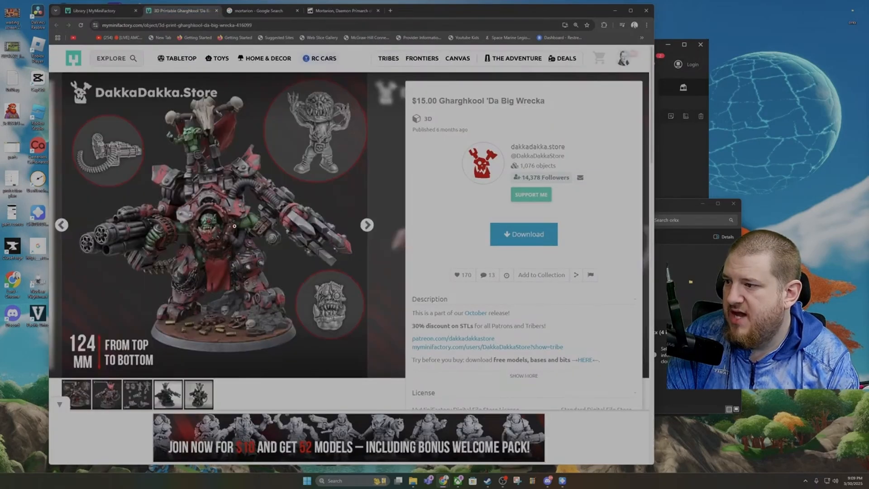
Step: Look through the enlarged pictures of Gharghkool 'Da Big Wrecka, close them and skim the model's page details
left_click(234, 226)
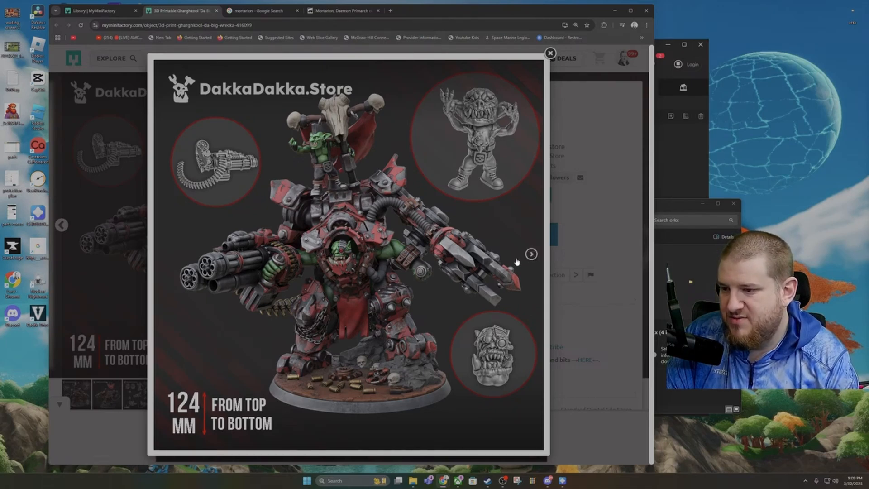
left_click(531, 254)
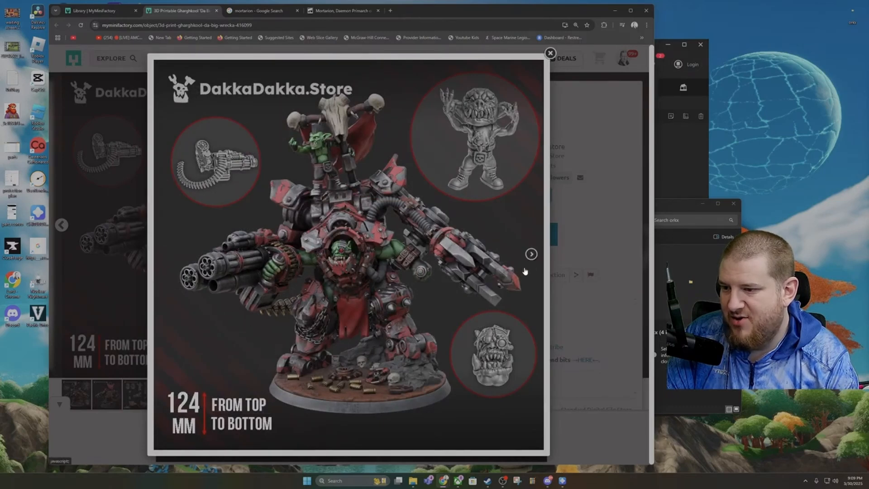
left_click(531, 256)
left_click(530, 255)
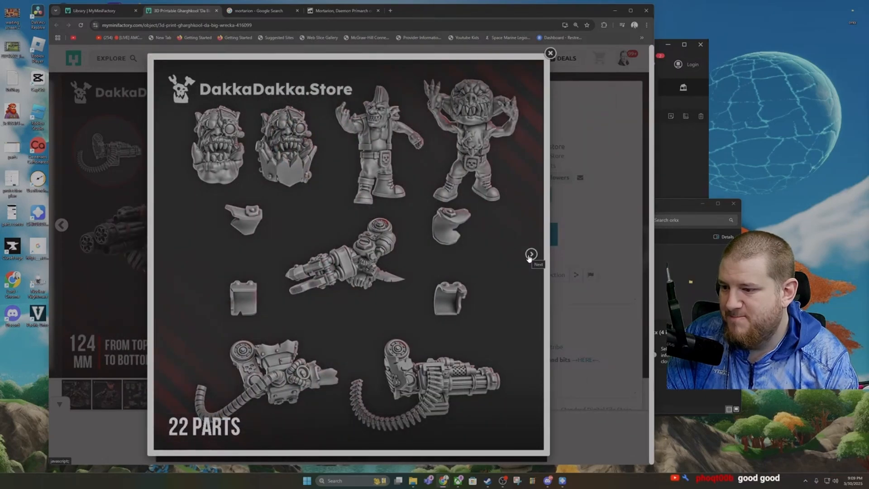
left_click(530, 254)
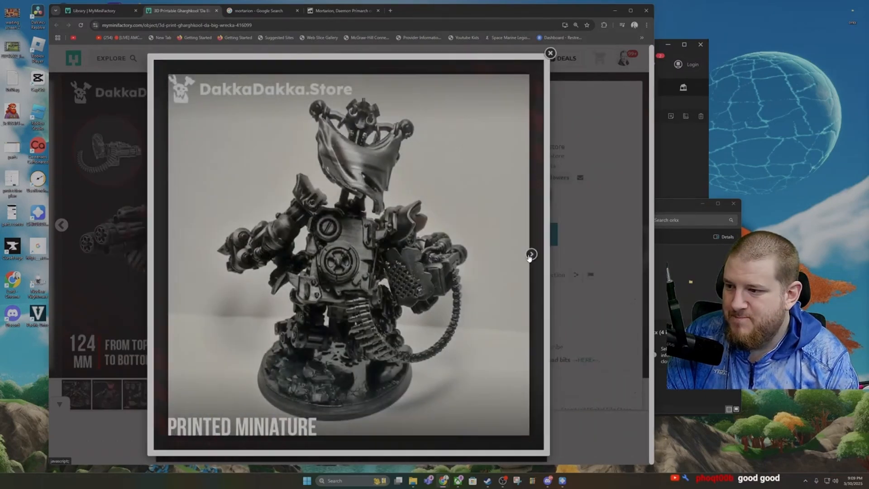
left_click(530, 254)
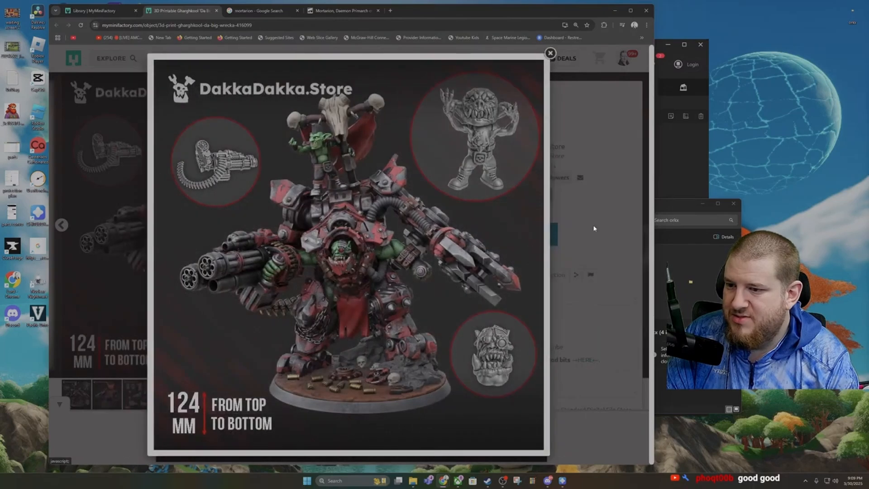
left_click(594, 228)
scroll(275, 300, "down", 5)
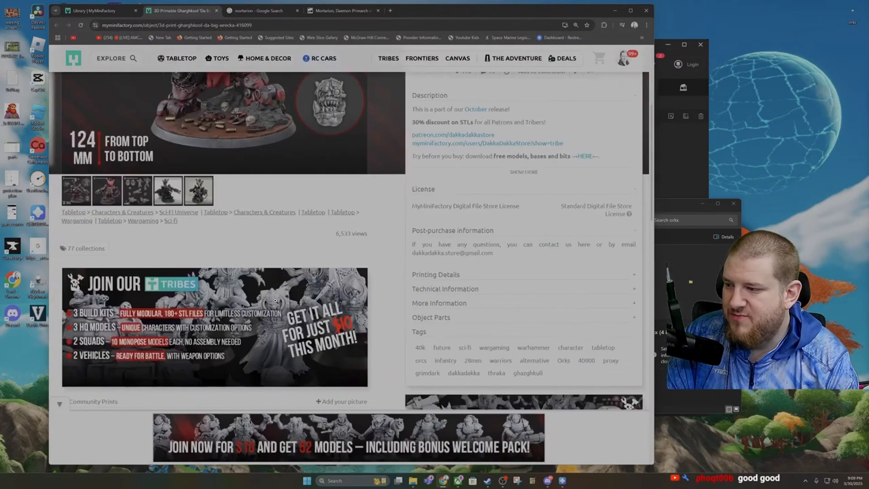
scroll(275, 300, "up", 3)
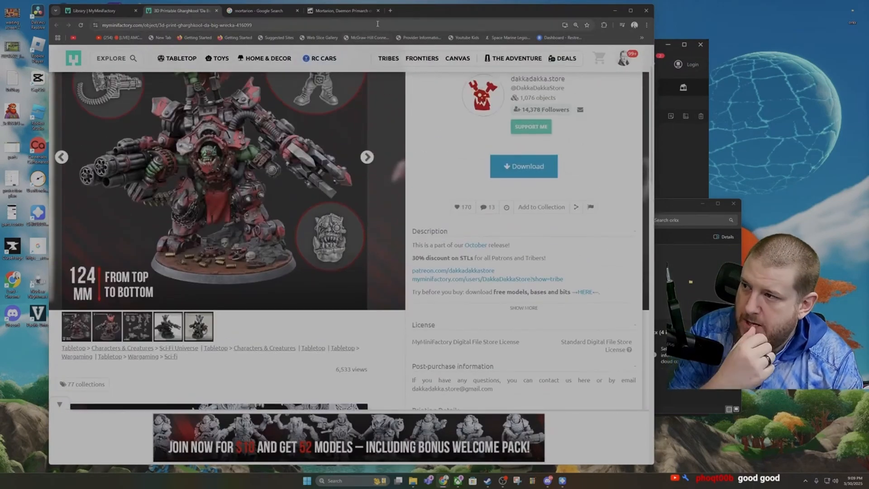
Step: Minimize the browser and create a folder named Ork Mega Stompa inside the orkx folder
left_click(618, 13)
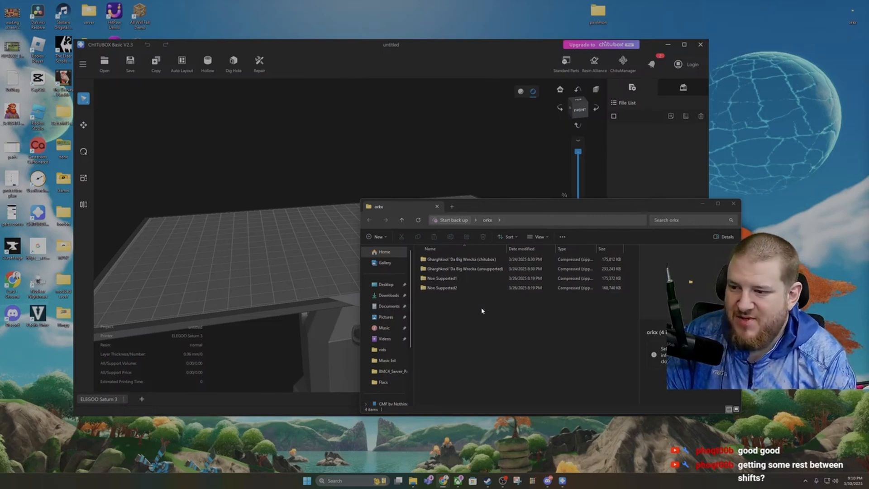
right_click(478, 320)
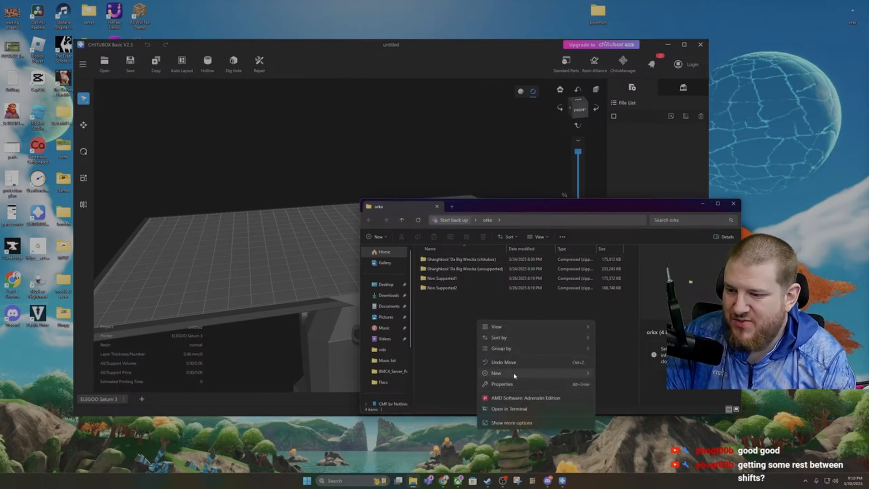
mouse_move(512, 373)
left_click(609, 374)
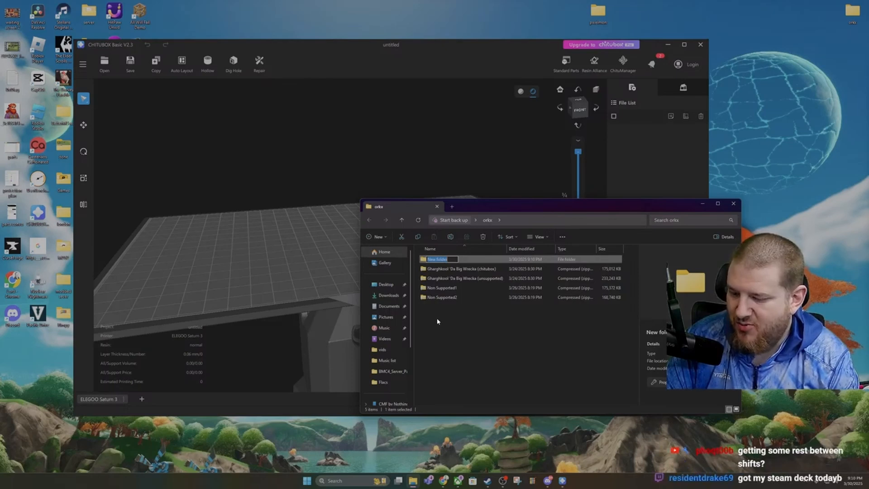
type("Ork")
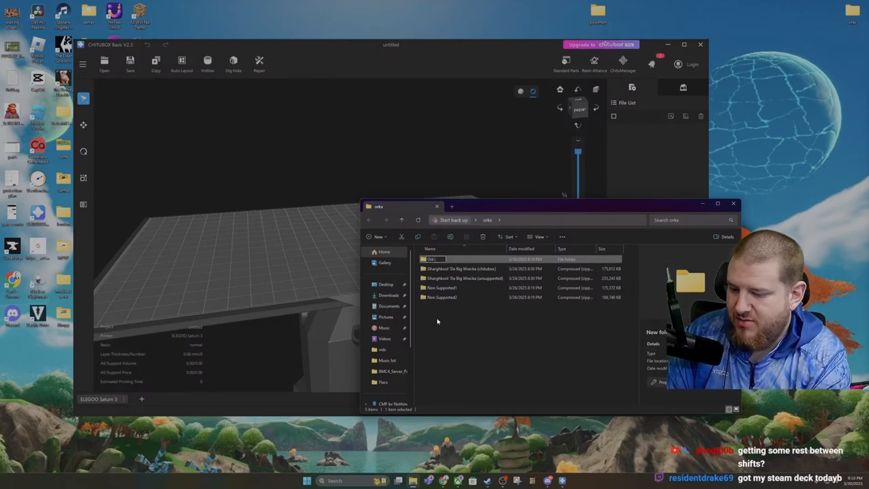
type(" Meg")
key("BackSpace")
key("BackSpace")
key("BackSpace")
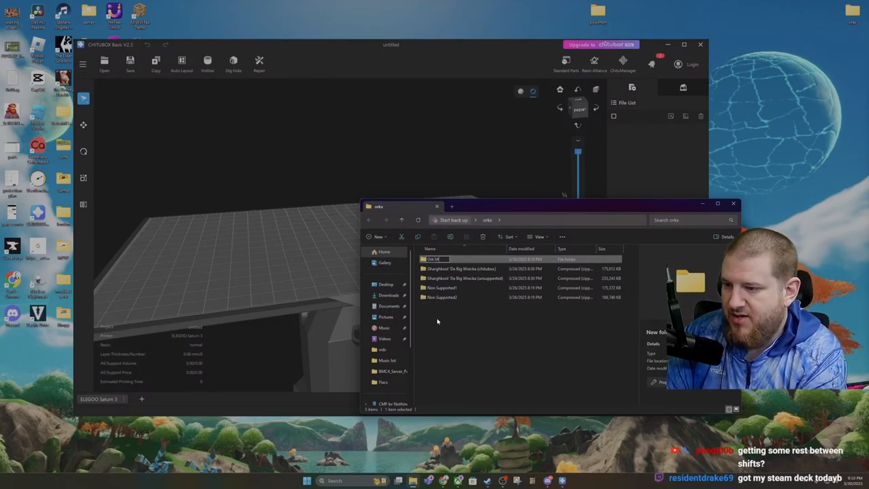
type("ega S")
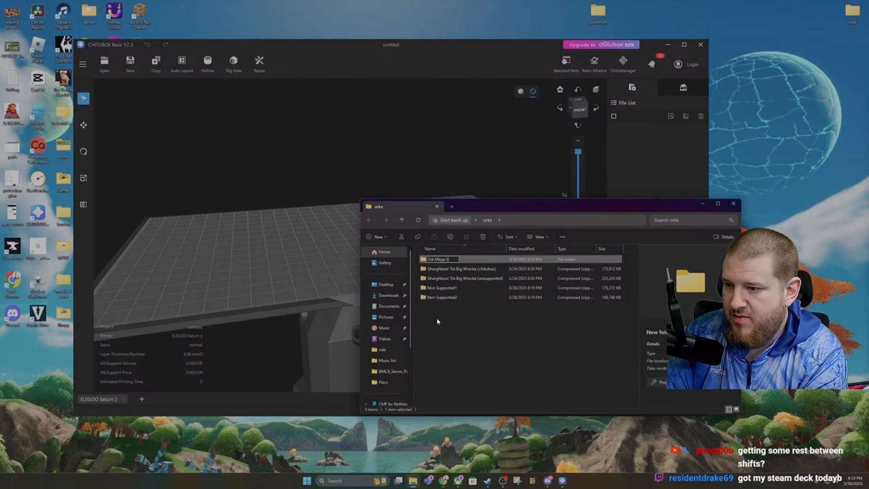
type("tompa")
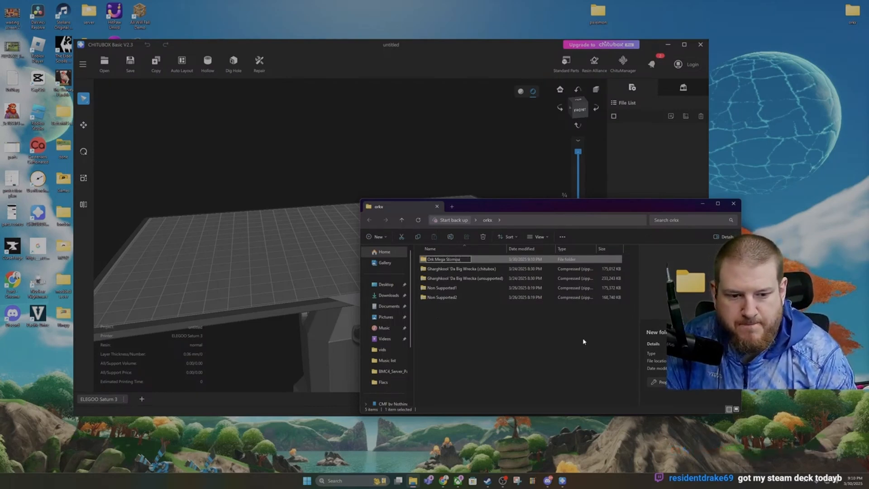
left_click(585, 360)
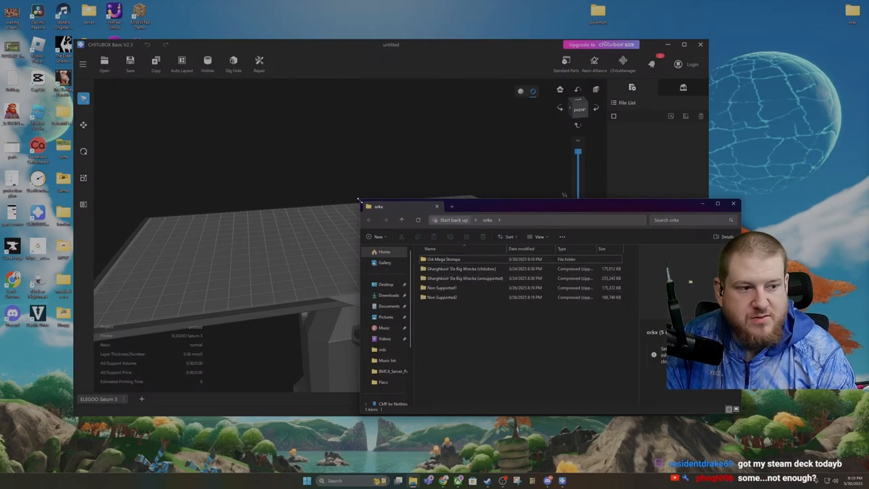
Step: Enlarge the orkx window and its icons, and move the Non Supported2 and Non Supported1 archives into the Ork Mega Stompa folder
left_click_drag(359, 200, 333, 131)
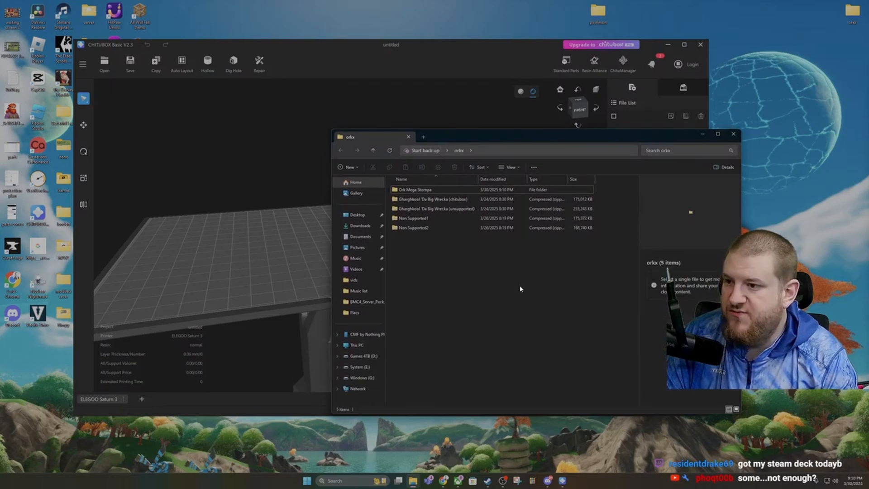
scroll(520, 289, "up", 2, "ctrl")
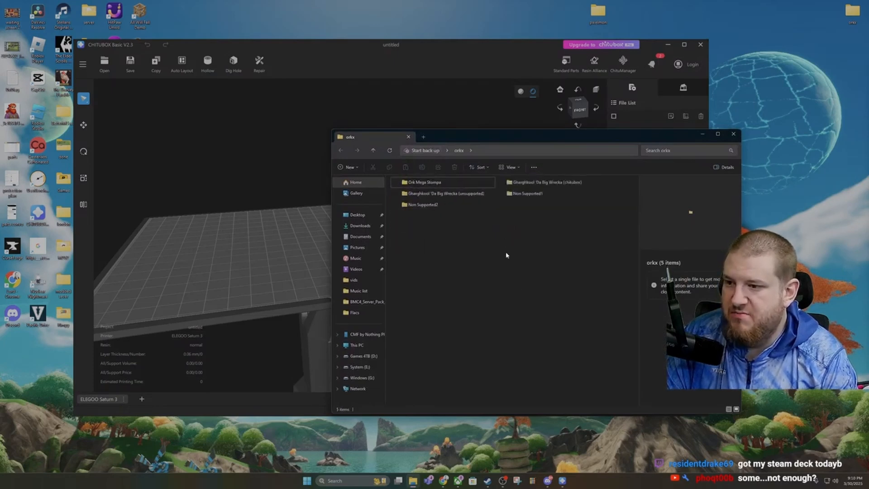
scroll(506, 254, "up", 3, "ctrl")
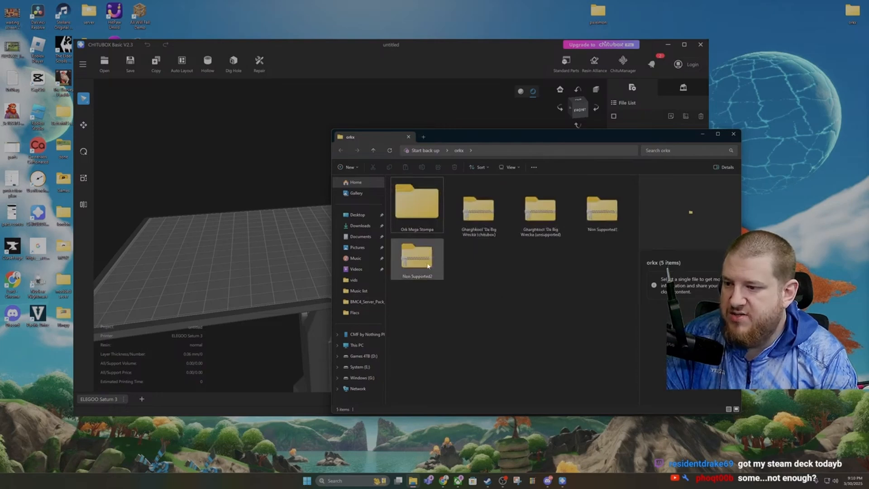
left_click_drag(417, 257, 416, 205)
left_click_drag(601, 208, 417, 217)
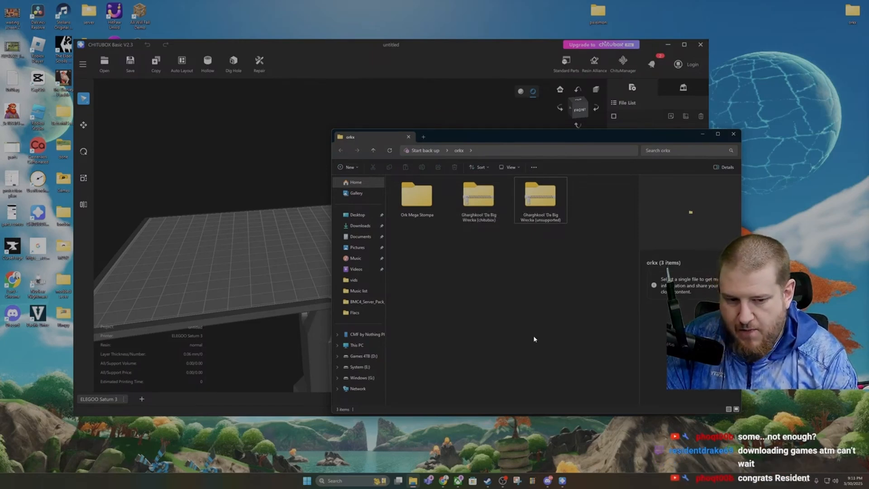
Step: Open the Ork Mega Stompa folder and extract the Non Supported1 archive to its suggested destination
double_click(417, 195)
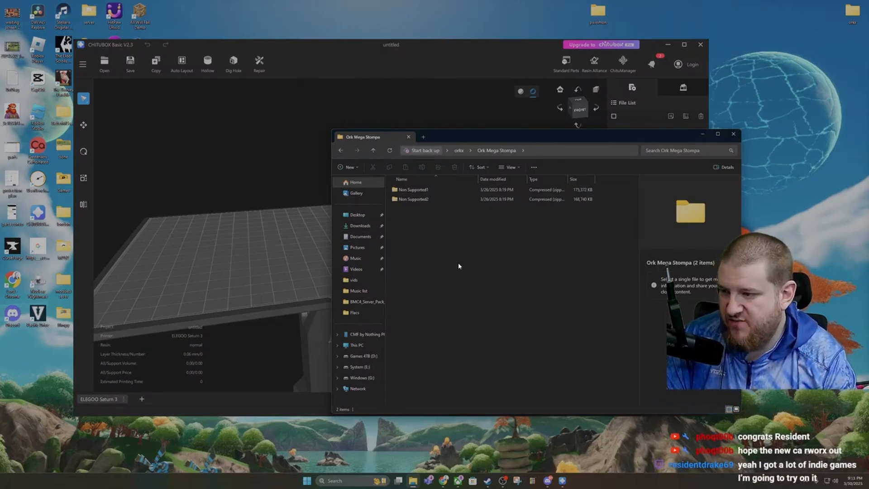
right_click(420, 192)
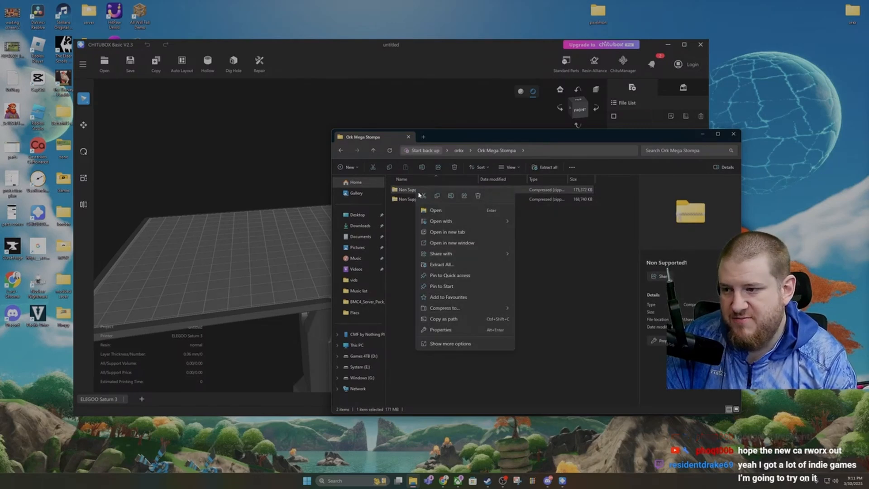
left_click(442, 264)
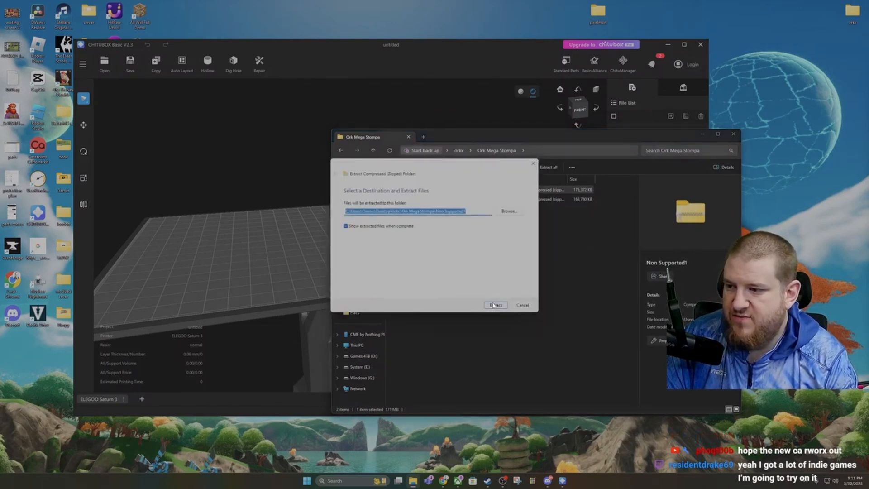
left_click(488, 308)
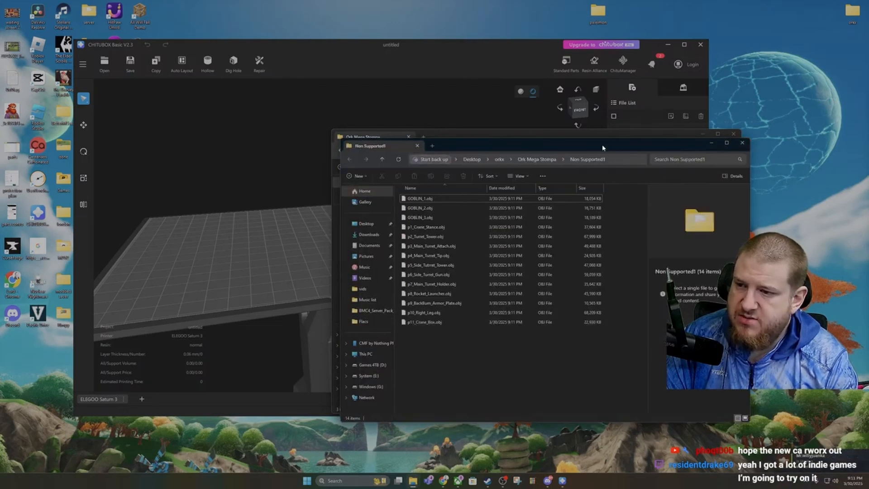
Step: Move all extracted OBJ files from the Non Supported1 folder into the Ork Mega Stompa folder and clear the selection
left_click_drag(603, 147, 694, 240)
left_click_drag(551, 436, 405, 338)
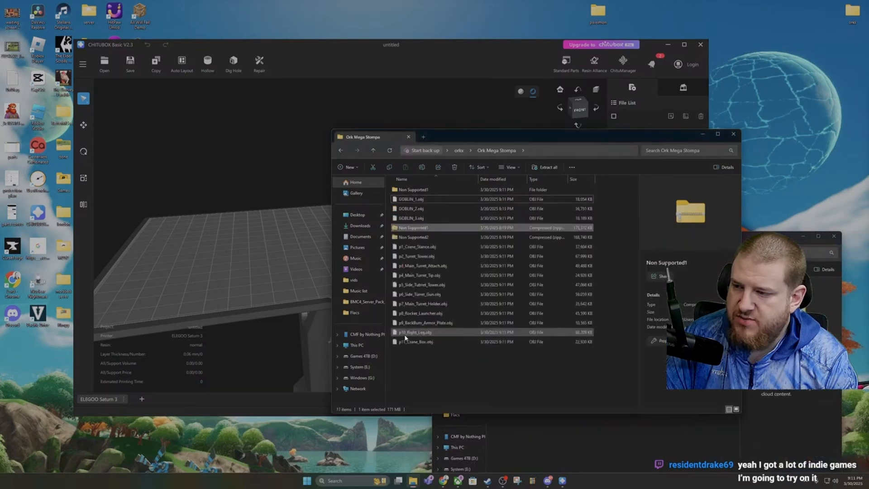
left_click(414, 355)
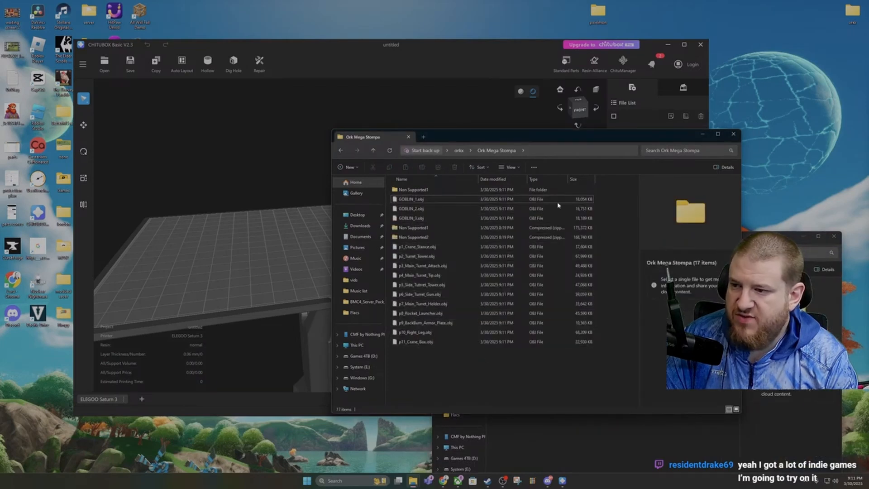
Step: Extract the Non Supported2 archive in the Ork Mega Stompa folder to its suggested destination
left_click(433, 238)
right_click(433, 238)
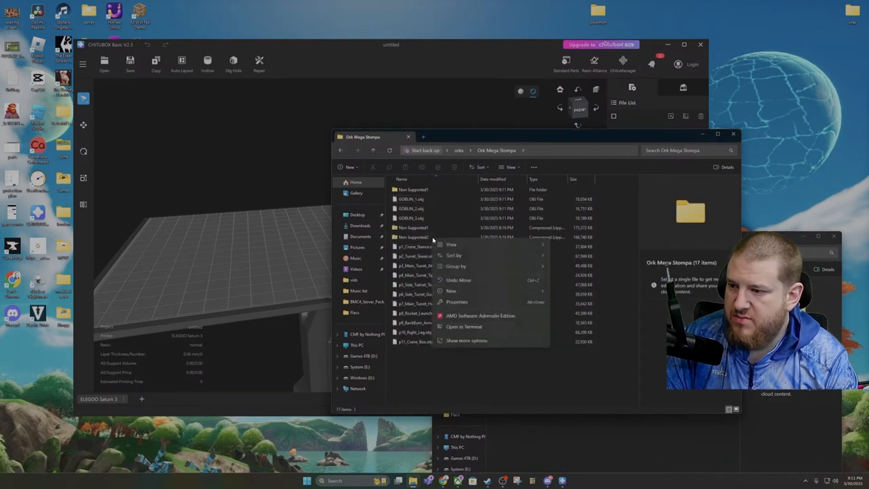
left_click(418, 242)
right_click(417, 242)
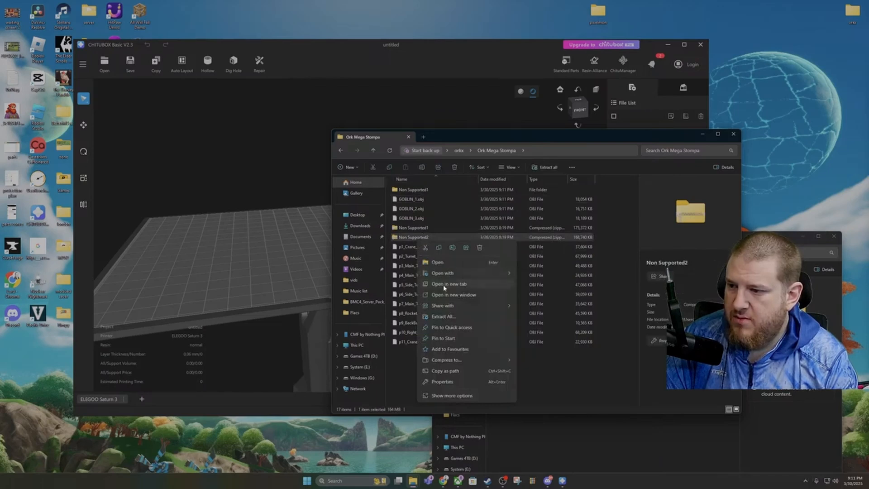
left_click(444, 316)
left_click(496, 305)
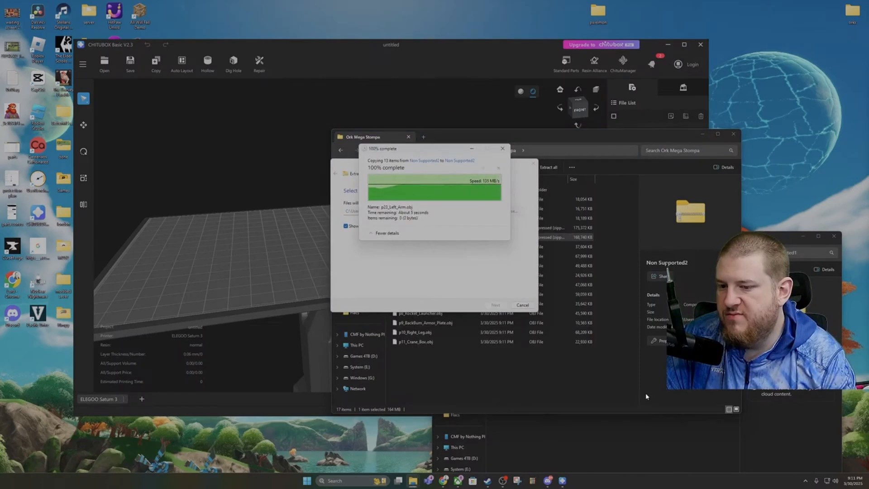
Step: Move all extracted OBJ files from the Non Supported2 folder into Ork Mega Stompa and close the emptied folder's window
left_click_drag(541, 218, 538, 74)
left_click_drag(543, 201, 421, 376)
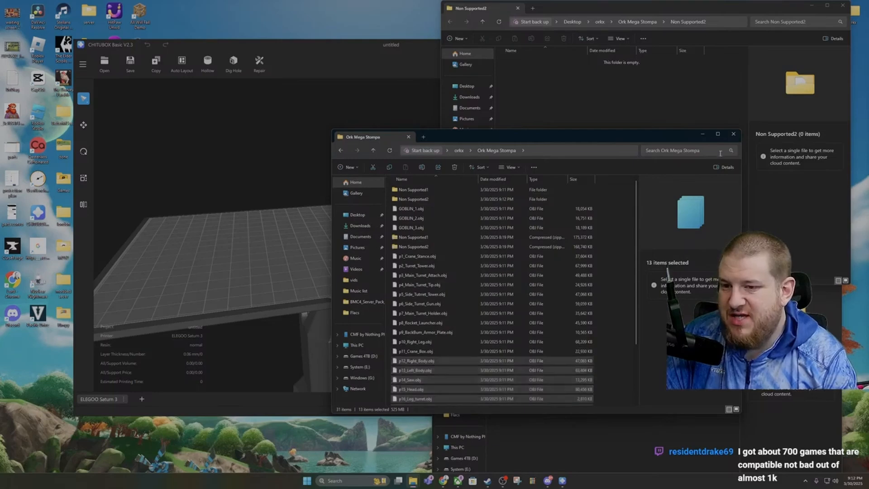
left_click(842, 6)
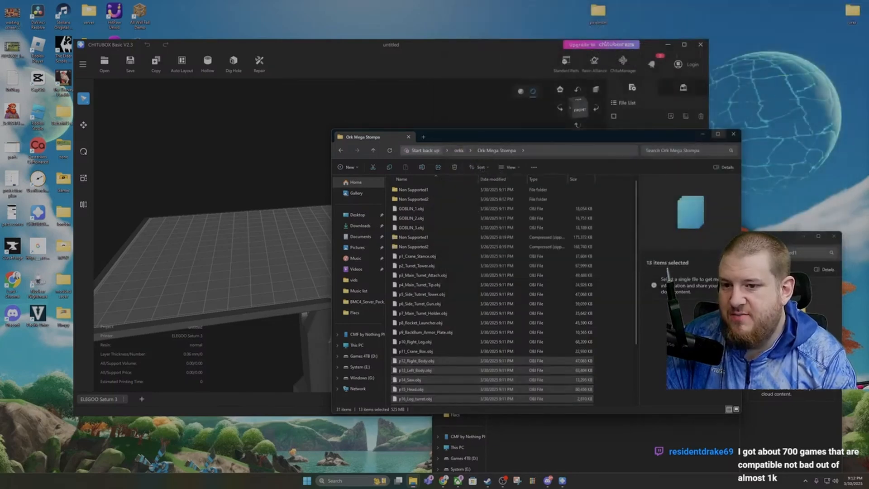
Step: Close the leftover Non Supported1 window, then arrange the CHITUBOX and Ork Mega Stompa windows so both are visible
left_click(833, 236)
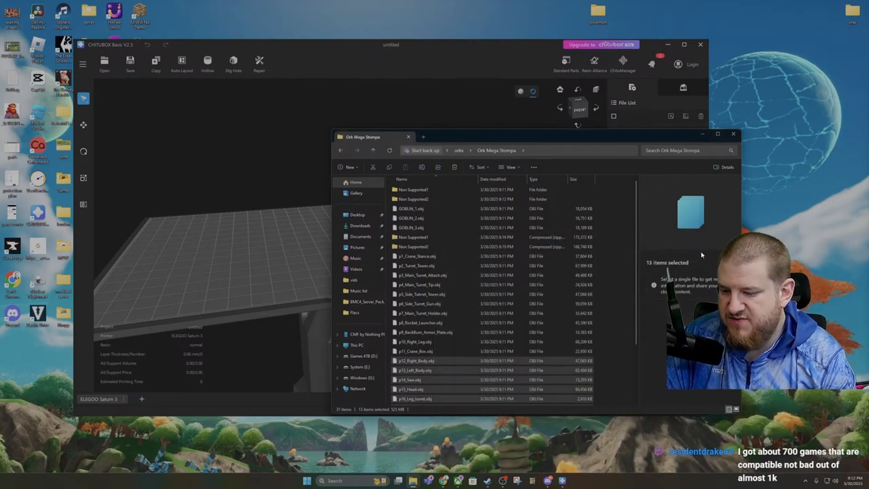
left_click(601, 359)
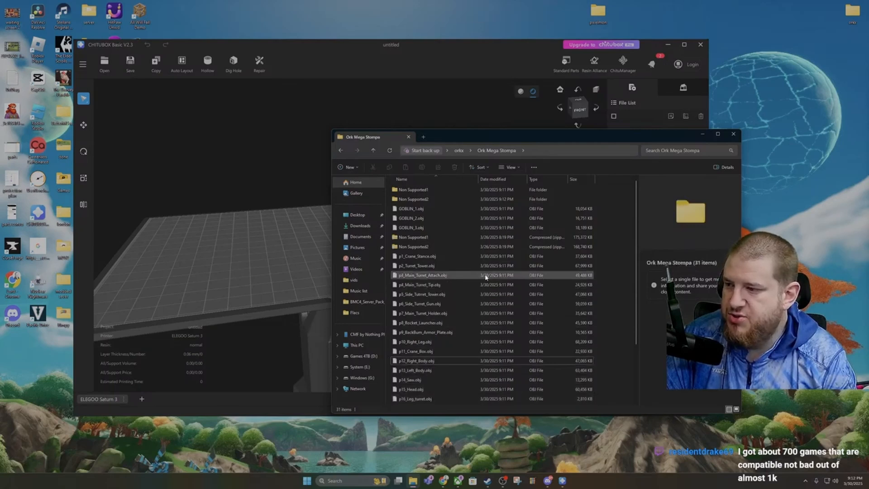
left_click_drag(464, 138, 594, 190)
left_click_drag(410, 47, 340, 9)
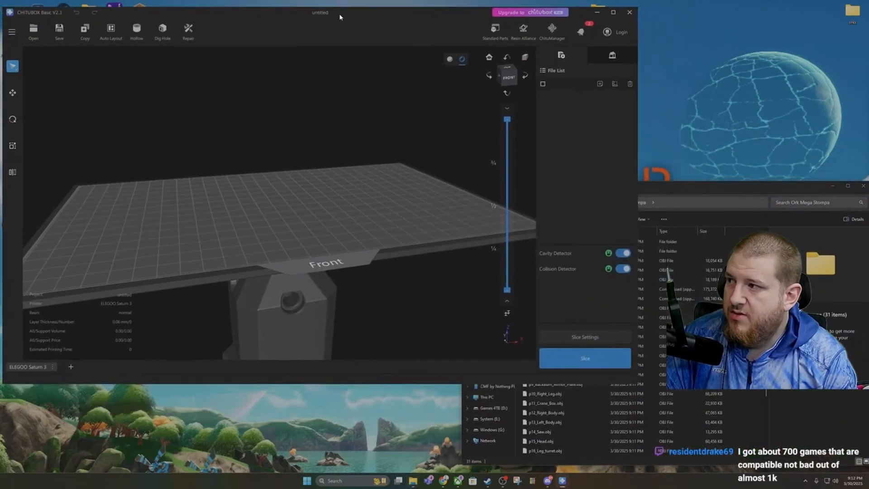
left_click(713, 204)
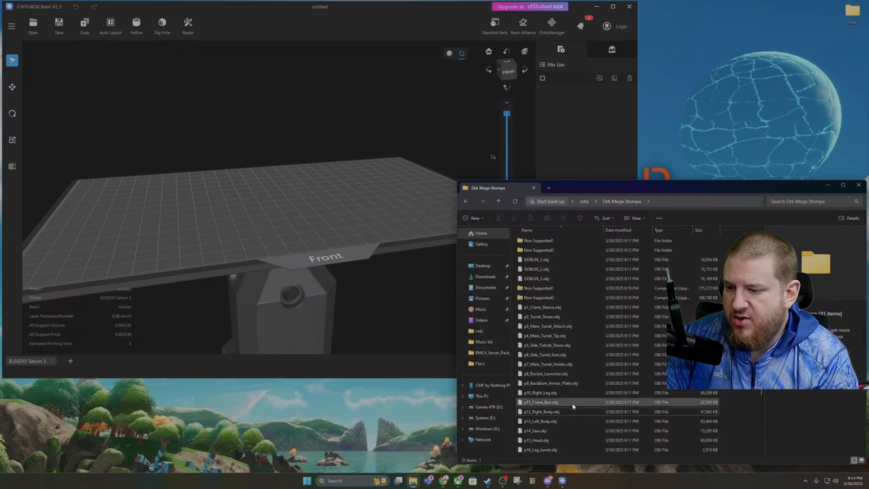
Step: Look through the model part files listed in the Ork Mega Stompa folder
scroll(575, 432, "down", 3)
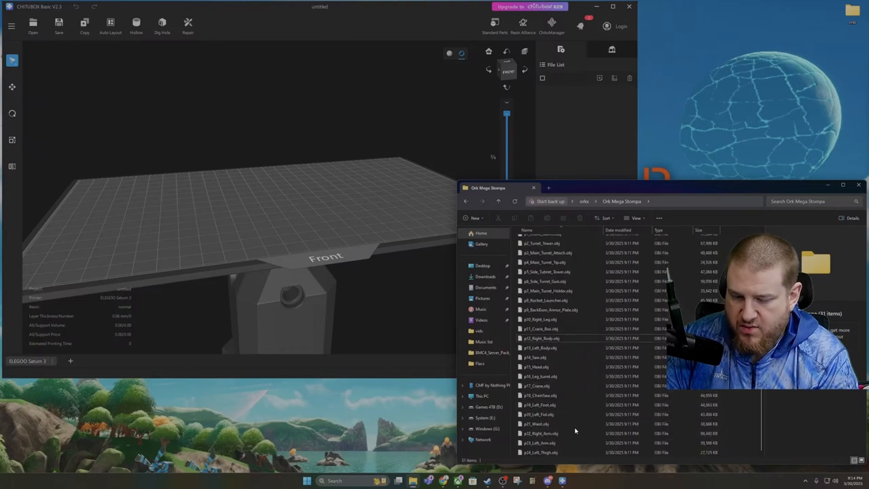
scroll(576, 431, "up", 3)
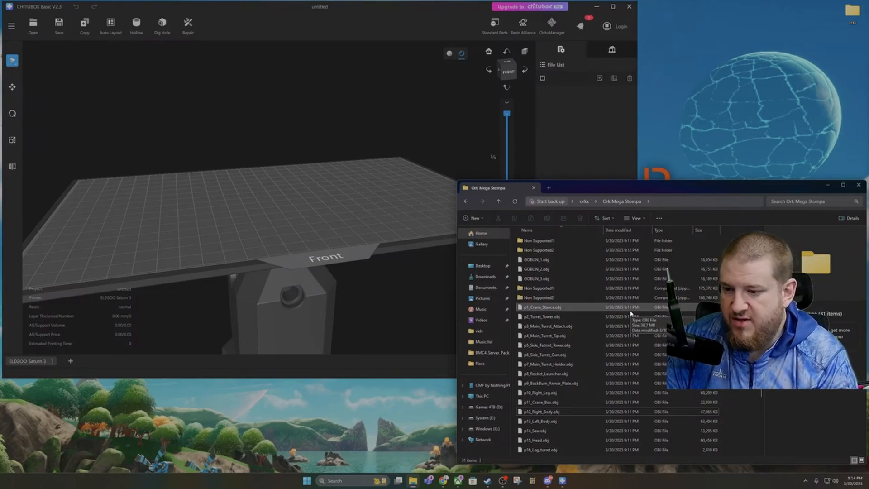
scroll(631, 312, "down", 3)
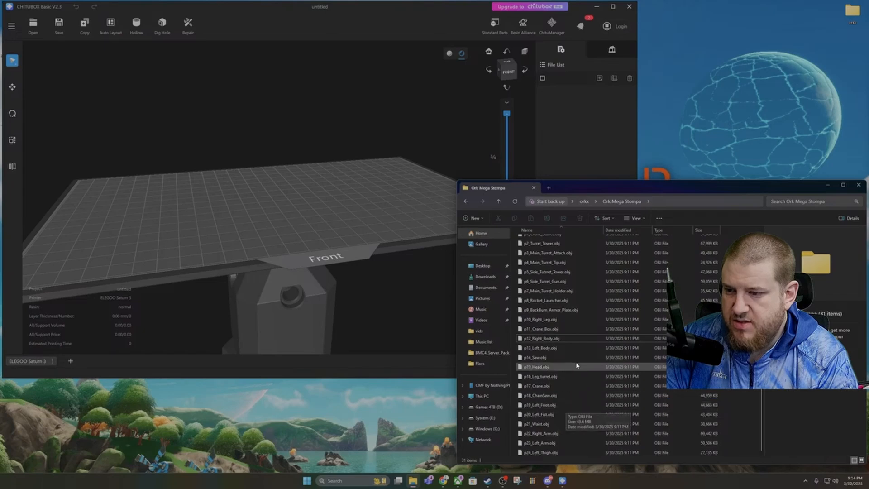
left_click(414, 480)
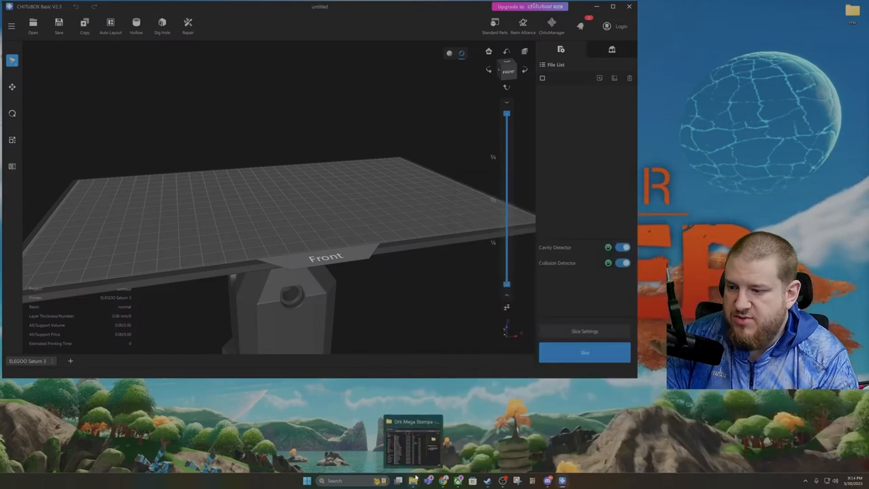
left_click(416, 479)
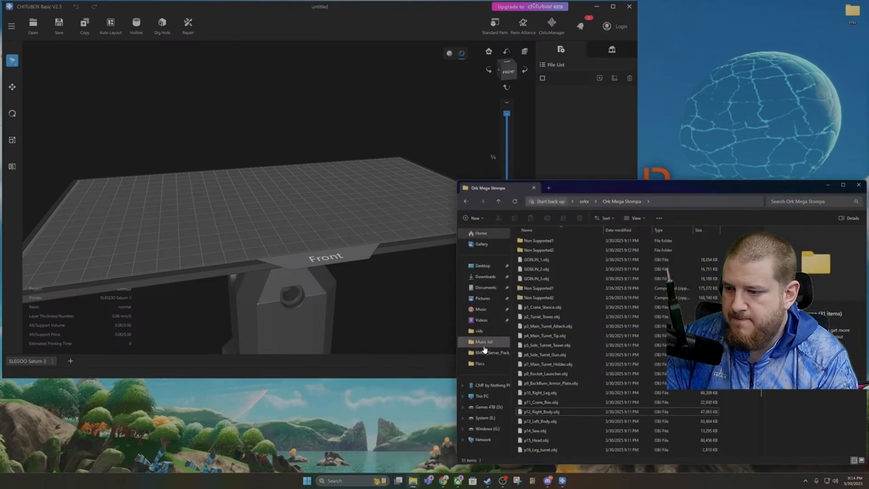
Step: Open the Music list folder in a new tab and move the file window onto the adjacent monitor
middle_click(483, 345)
left_click_drag(649, 192, 868, 140)
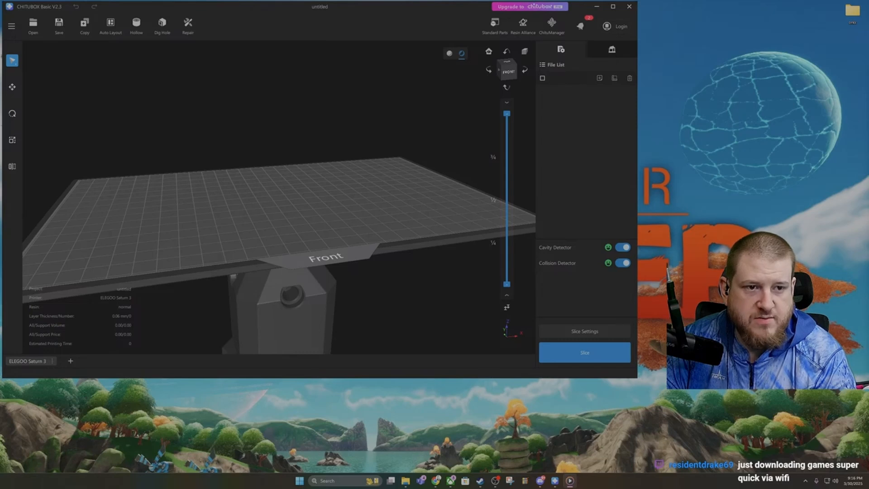
Step: Switch to Media Player and select the music library songs from WS00086400 up through Song of Vulkan00086400
key("alt+Tab")
scroll(540, 256, "down", 1)
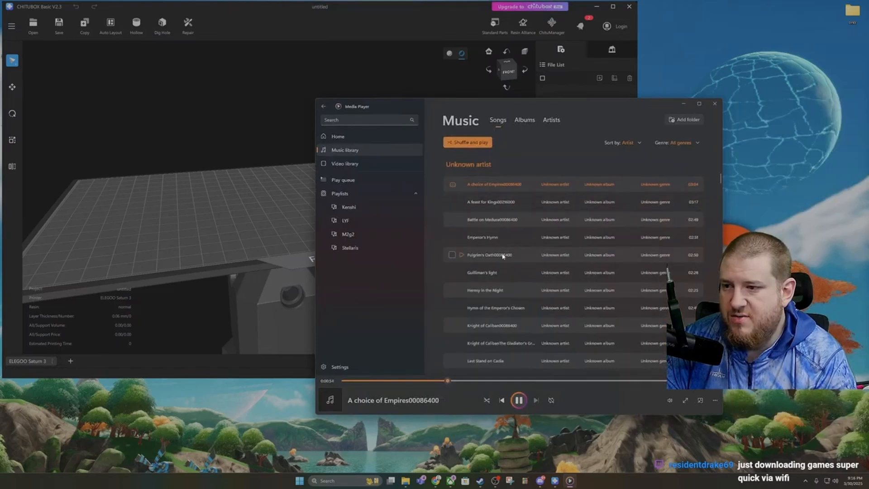
scroll(501, 254, "up", 1)
scroll(502, 256, "down", 5)
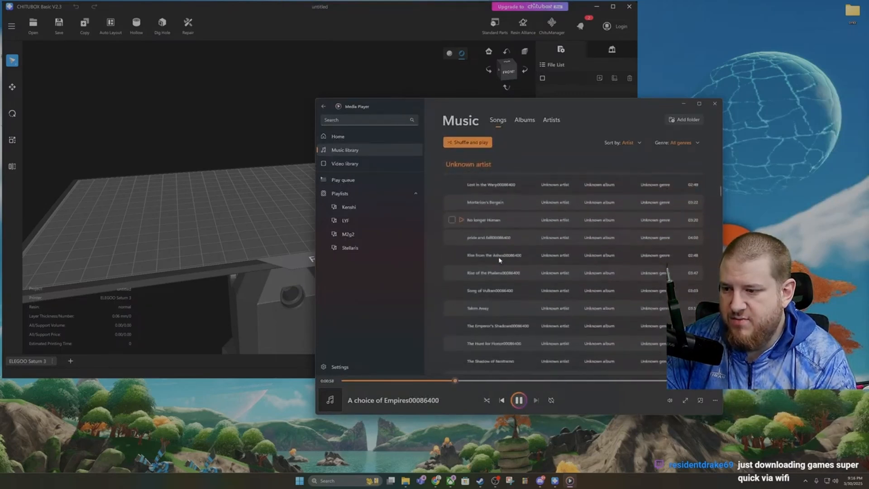
scroll(448, 330, "down", 4)
scroll(448, 335, "down", 1)
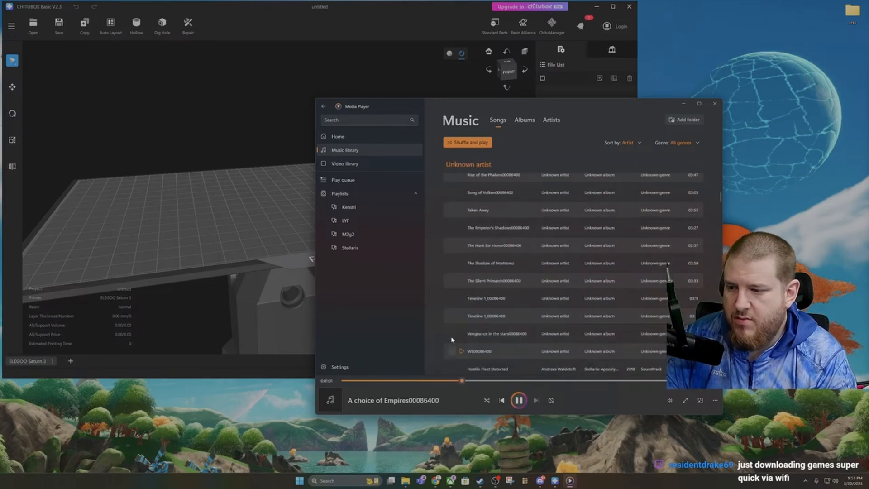
left_click(452, 351)
left_click(452, 334)
left_click(452, 316)
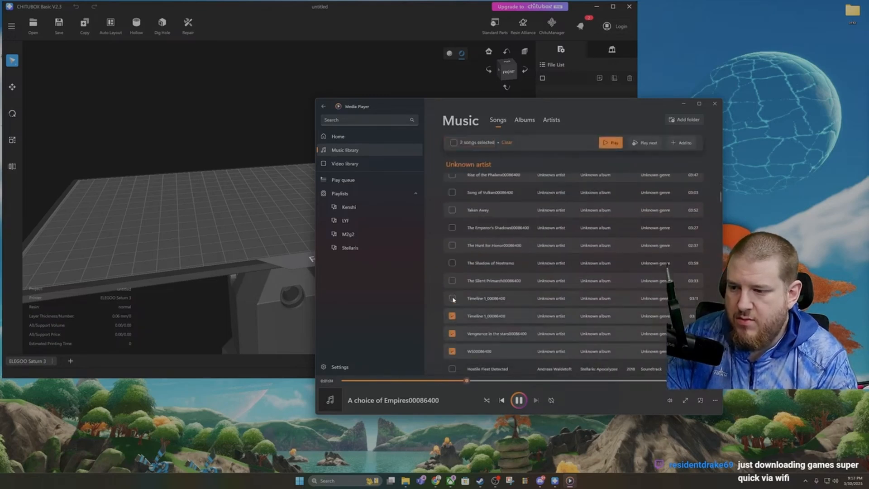
left_click(452, 263)
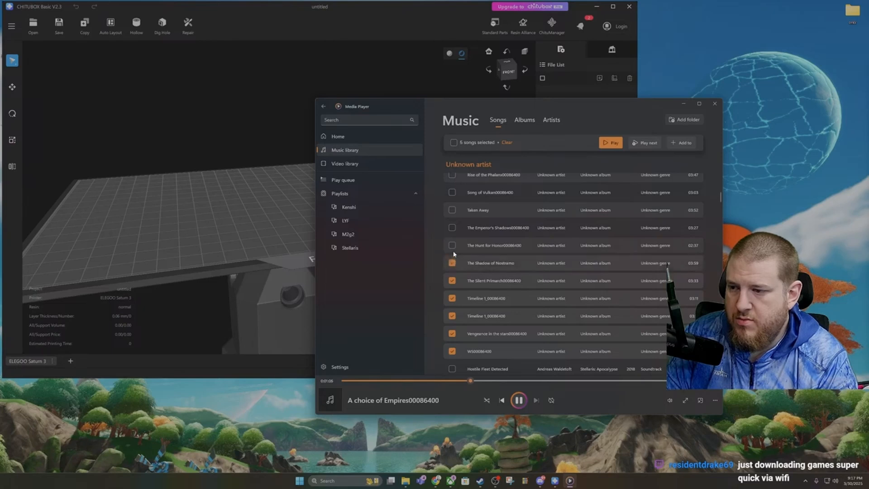
left_click(452, 245)
left_click(452, 210)
left_click(452, 192)
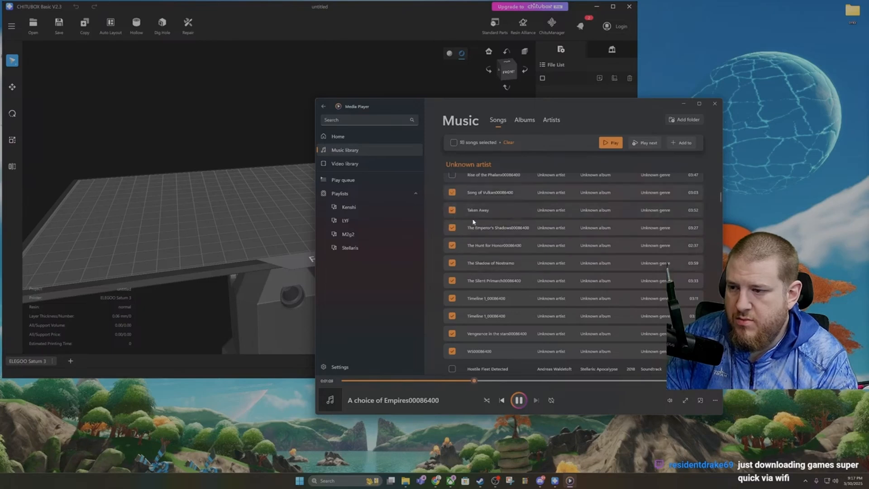
Step: Extend the song selection upward from above Song of Vulkan00086400 through Last Stand on Cadia
scroll(453, 199, "up", 2)
left_click(452, 239)
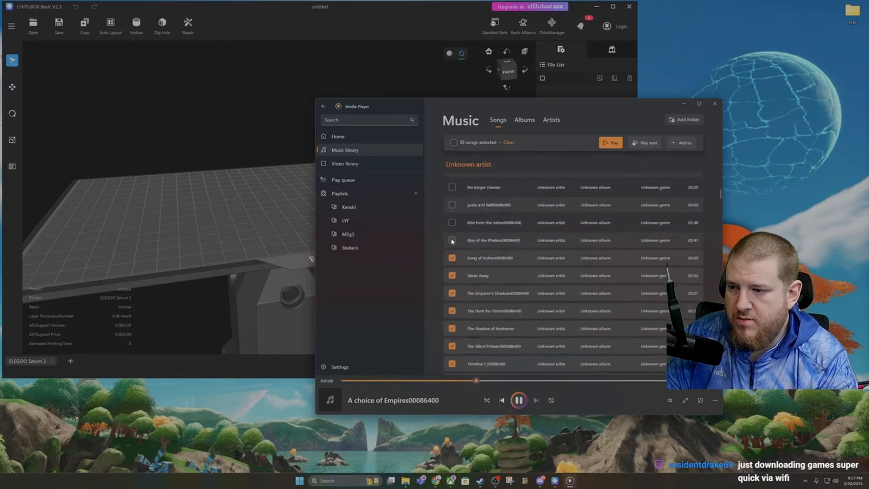
left_click(452, 204)
scroll(460, 204, "up", 2)
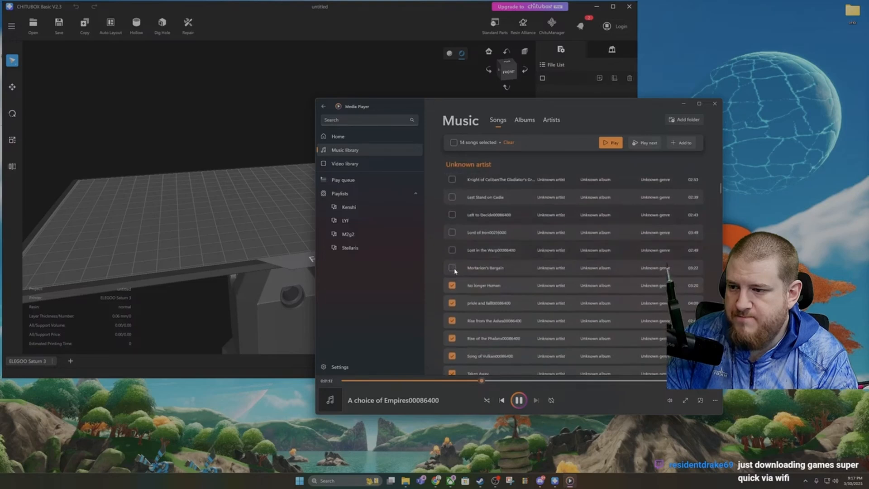
left_click(452, 268)
left_click(452, 250)
left_click(453, 232)
left_click(452, 215)
left_click(452, 197)
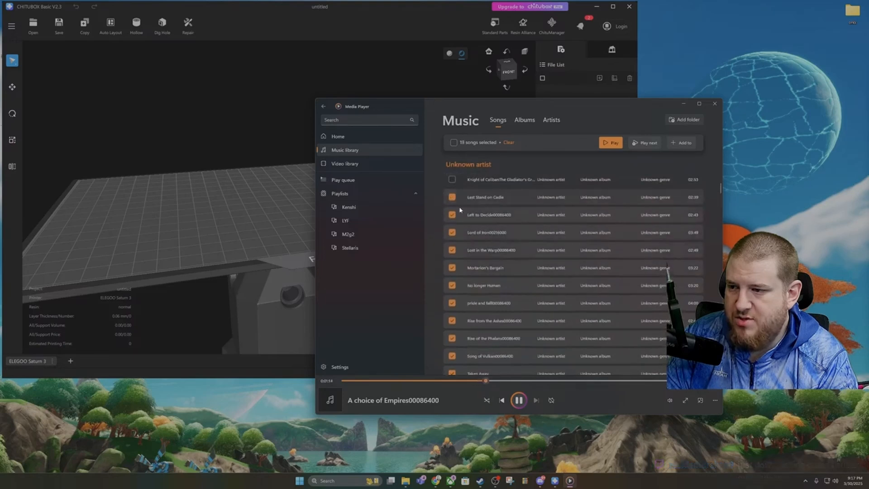
Step: Select the remaining songs up through A choice of Empires00086400 and add the whole selection to the M2g2 playlist
scroll(454, 199, "up", 1)
left_click(453, 212)
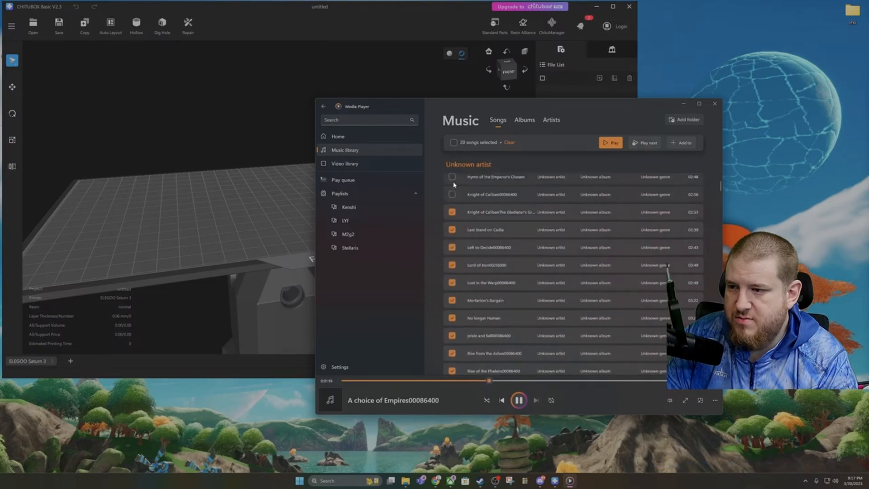
scroll(459, 208, "up", 2)
left_click(452, 256)
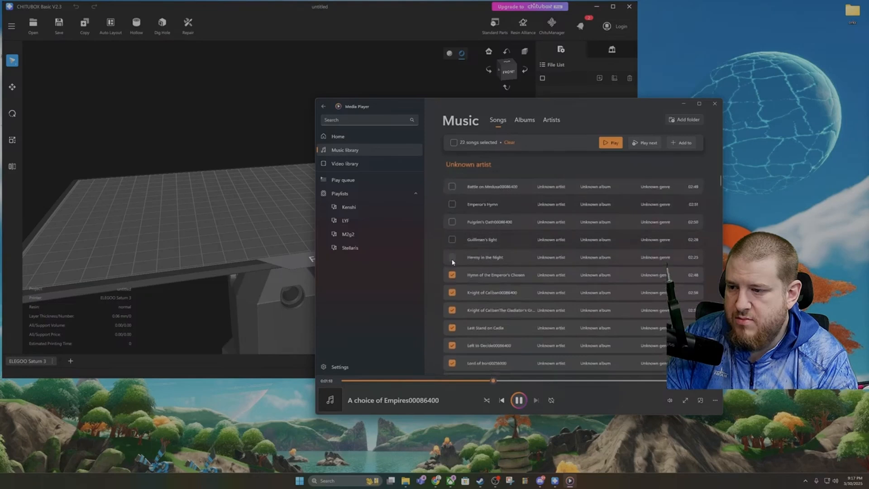
left_click(452, 222)
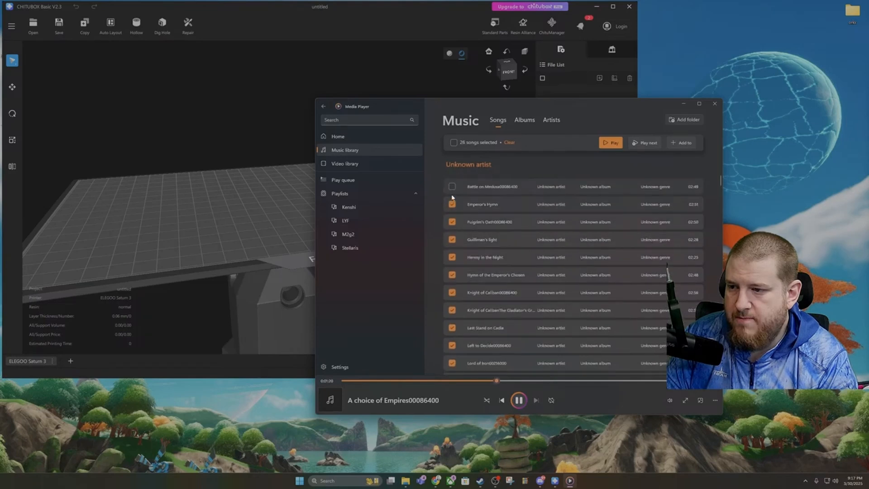
scroll(462, 228, "up", 2)
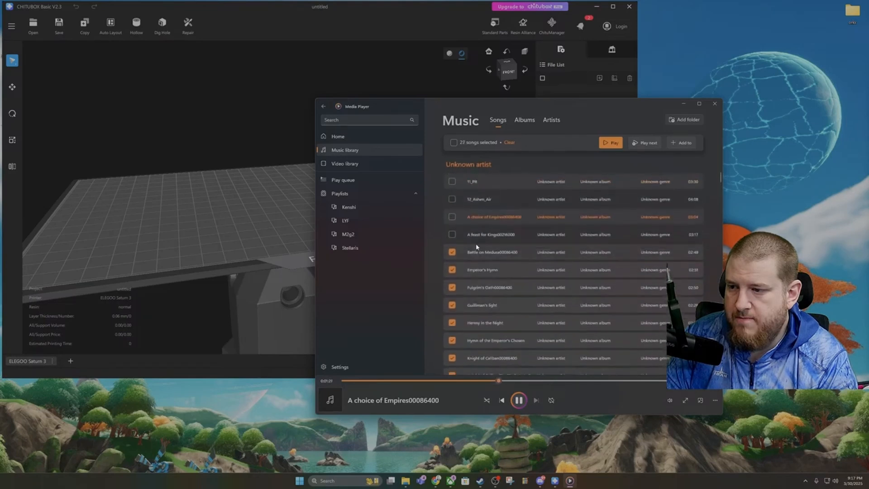
left_click(451, 218)
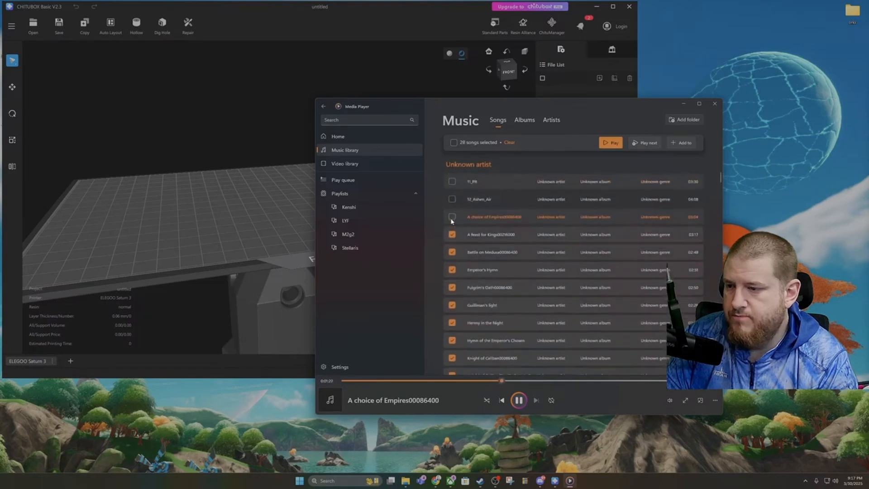
left_click(682, 144)
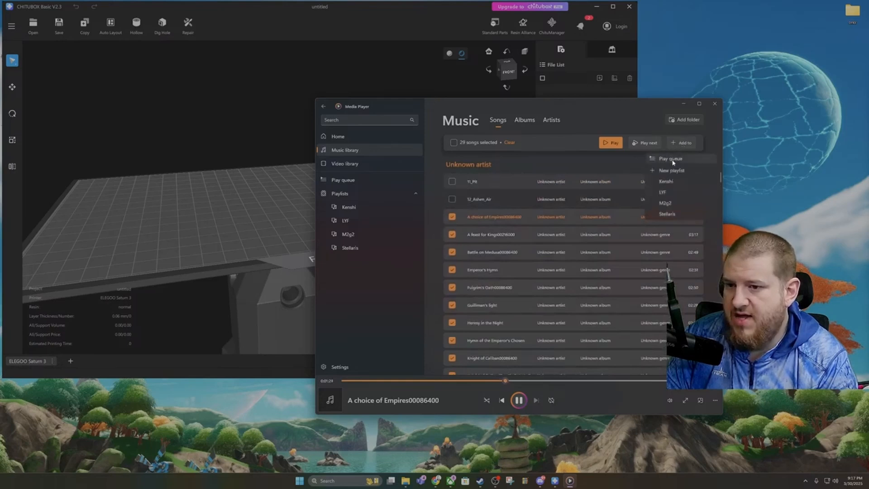
left_click(666, 203)
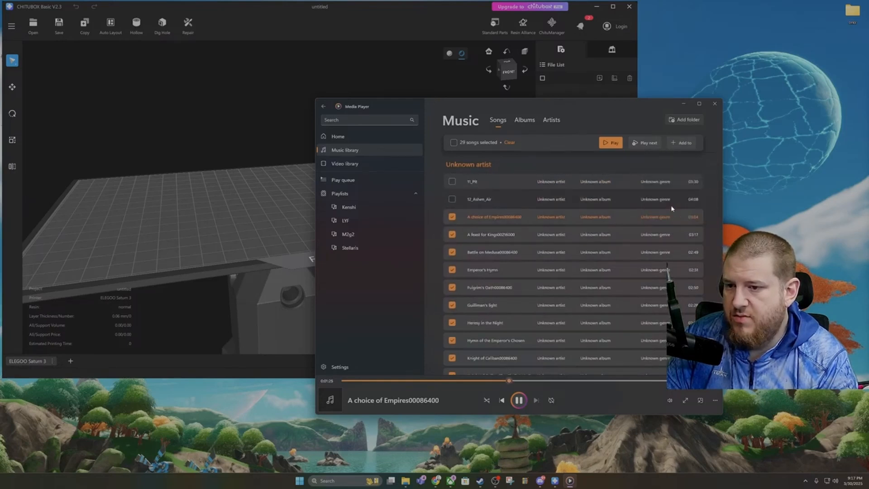
Step: Play all songs in the M2g2 playlist and minimize Media Player
left_click(369, 234)
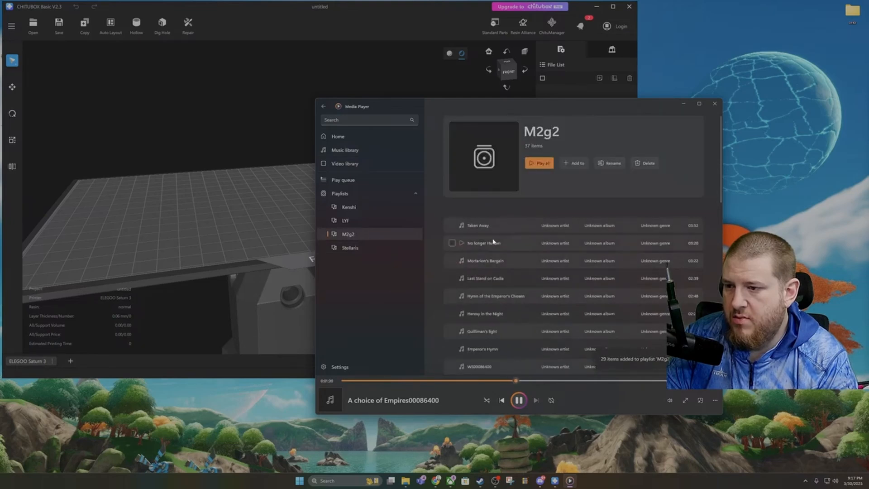
left_click(539, 164)
left_click(684, 103)
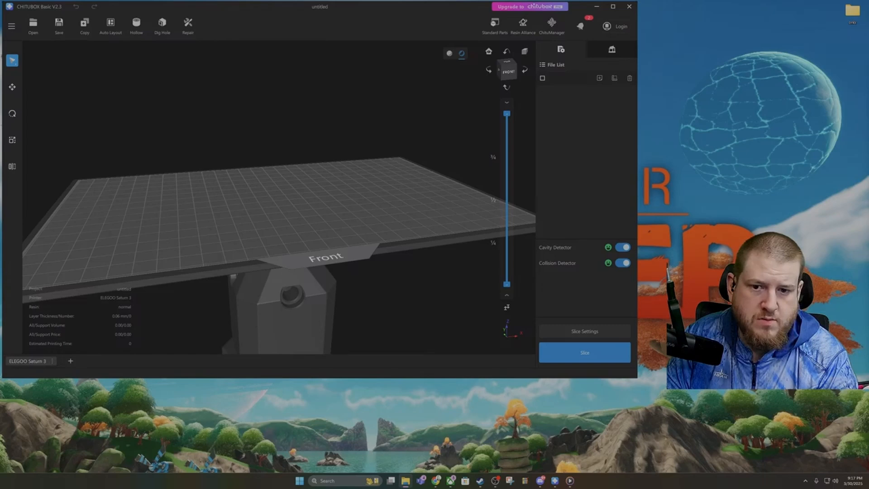
Step: Bring the file window back beside CHITUBOX, look through the Desktop folder's contents, and close the window
left_click_drag(868, 135, 626, 133)
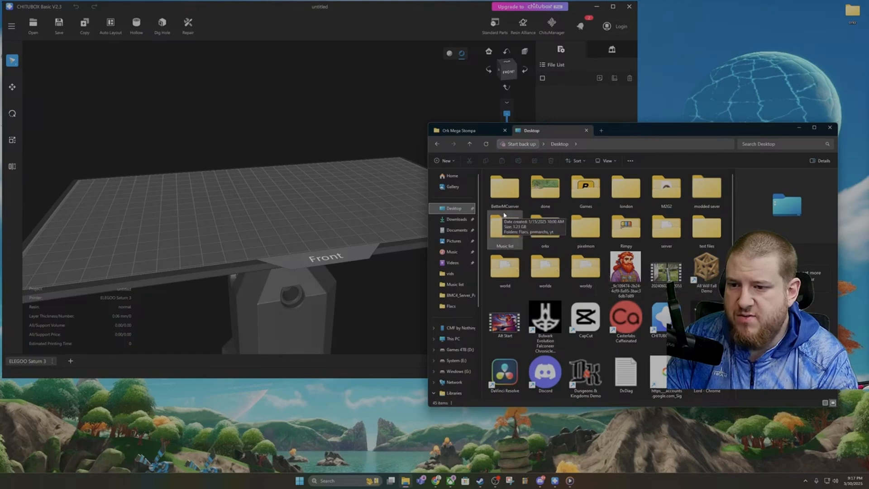
scroll(643, 240, "down", 3)
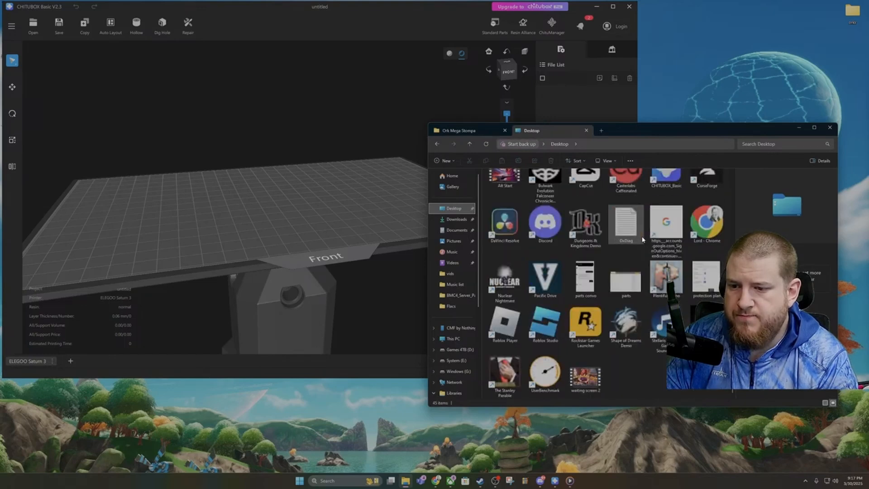
scroll(643, 240, "up", 3)
left_click(830, 127)
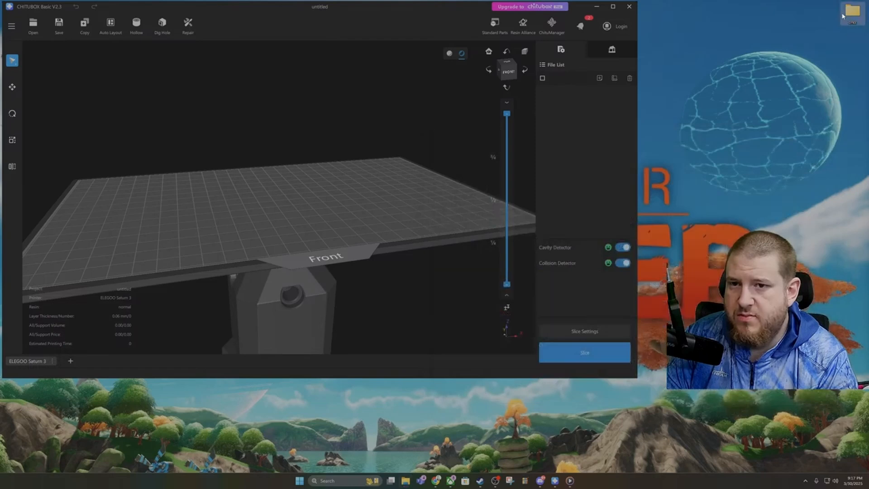
Step: Reopen the Ork Mega Stompa folder, import GOBLIN_1.obj, GOBLIN_2.obj and GOBLIN_3.obj into CHITUBOX, and move the folder window clear of the build plate
double_click(853, 12)
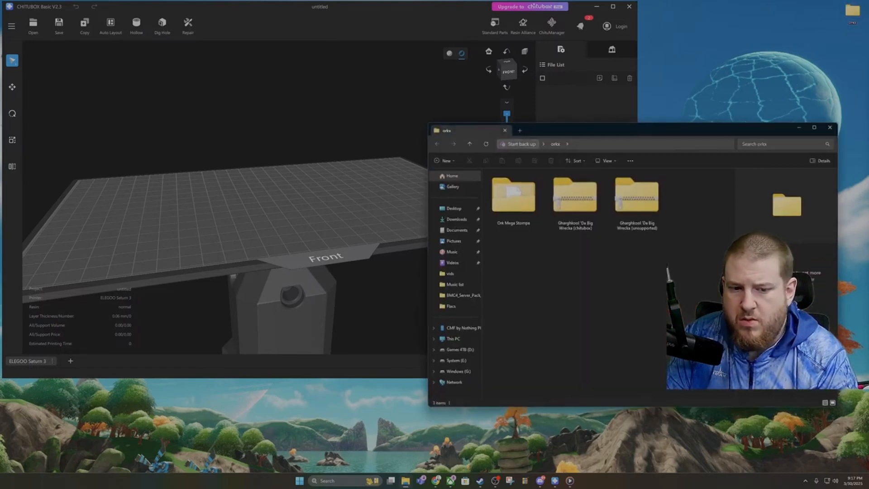
double_click(513, 195)
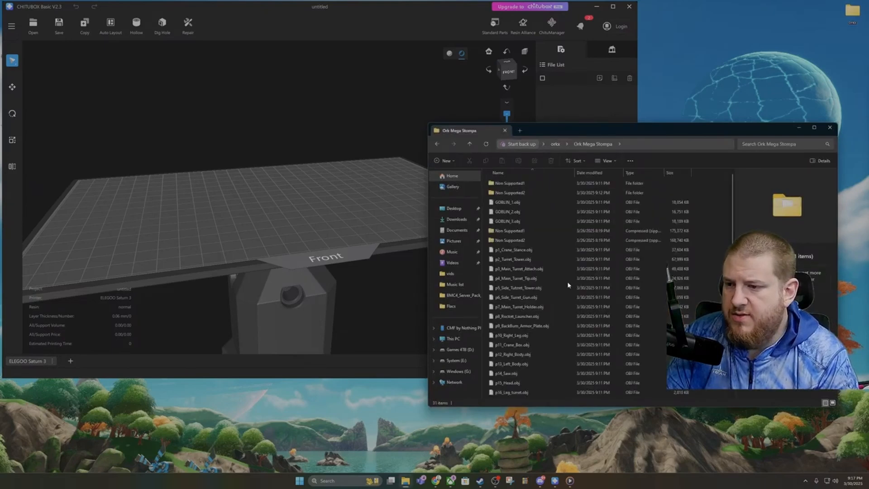
left_click_drag(700, 204, 659, 224)
left_click_drag(549, 208, 320, 217)
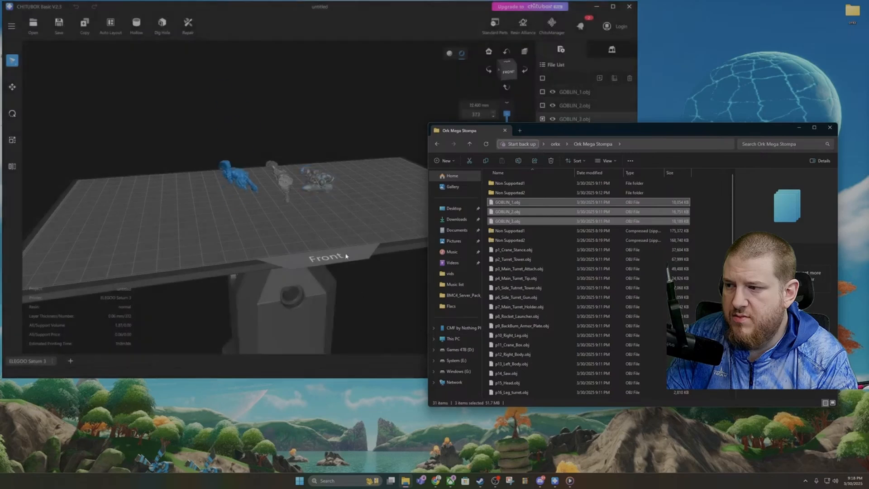
left_click_drag(582, 130, 614, 188)
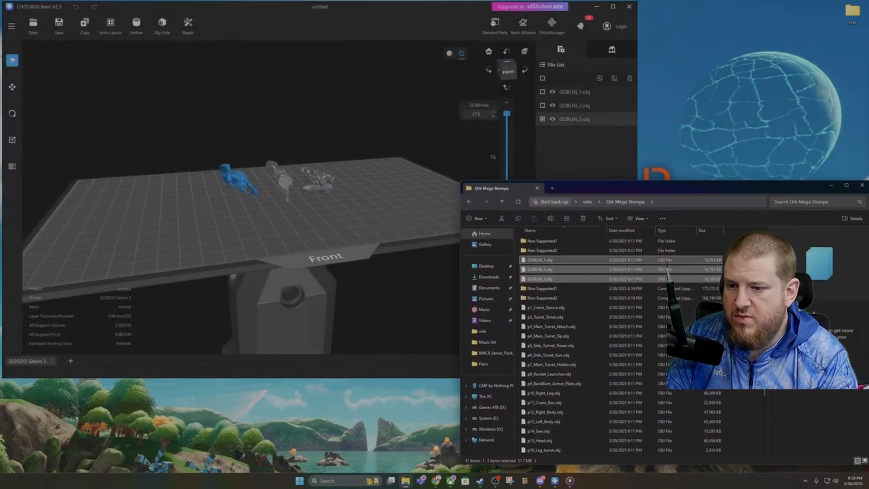
Step: Import the remaining part OBJ files from the Ork Mega Stompa folder into CHITUBOX and maximize its window
left_click_drag(730, 307, 659, 479)
left_click_drag(588, 277, 393, 312)
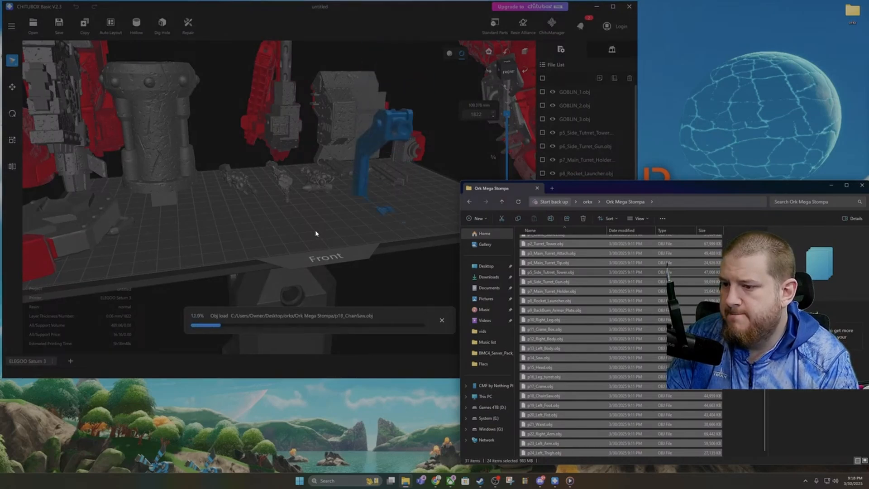
left_click(333, 362)
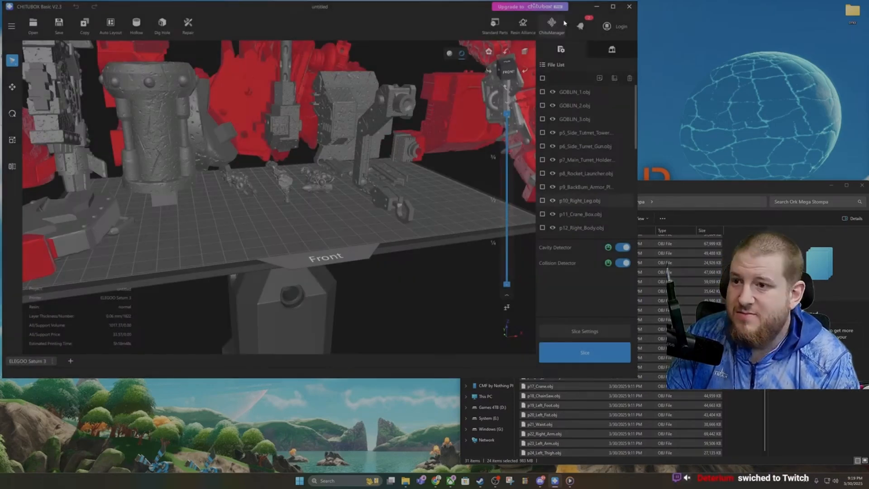
left_click(612, 7)
scroll(558, 335, "down", 5)
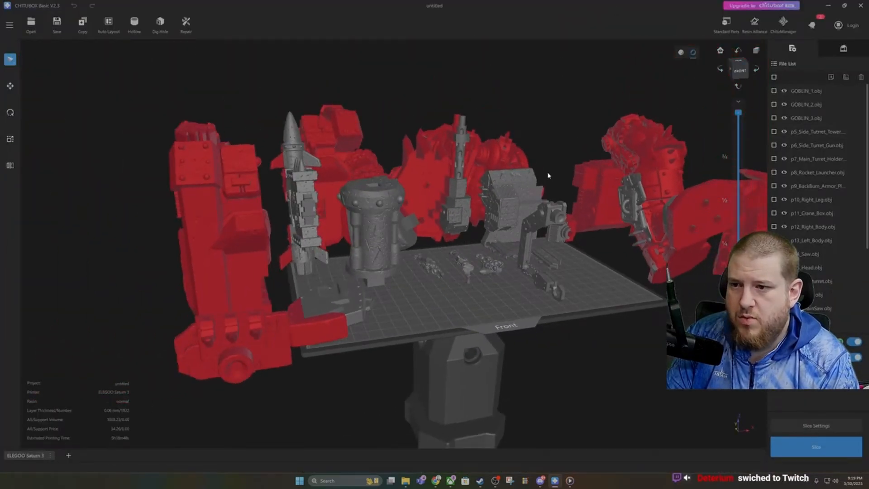
Step: Spread out the overlapping models behind the build plate, moving the clawed foot, p13_Left_Body.obj and a rear part outward
right_click_drag(549, 175, 446, 244)
left_click(215, 148)
left_click_drag(214, 148, 173, 143)
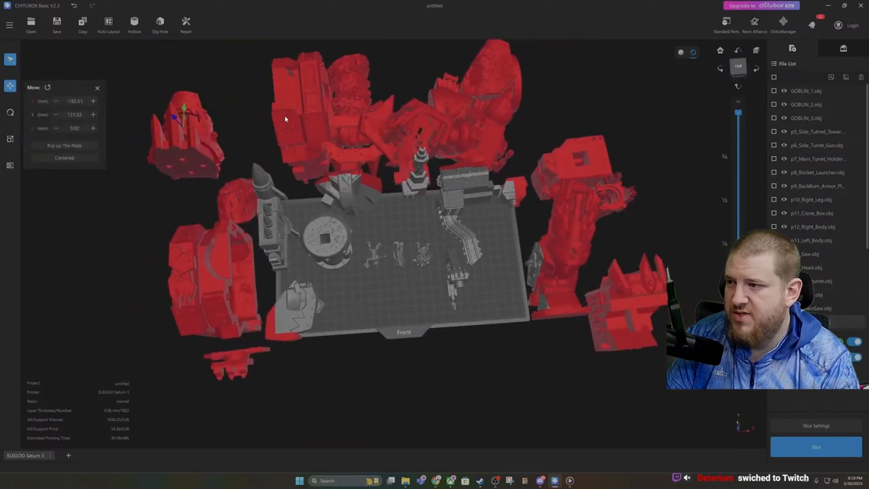
left_click_drag(285, 118, 247, 104)
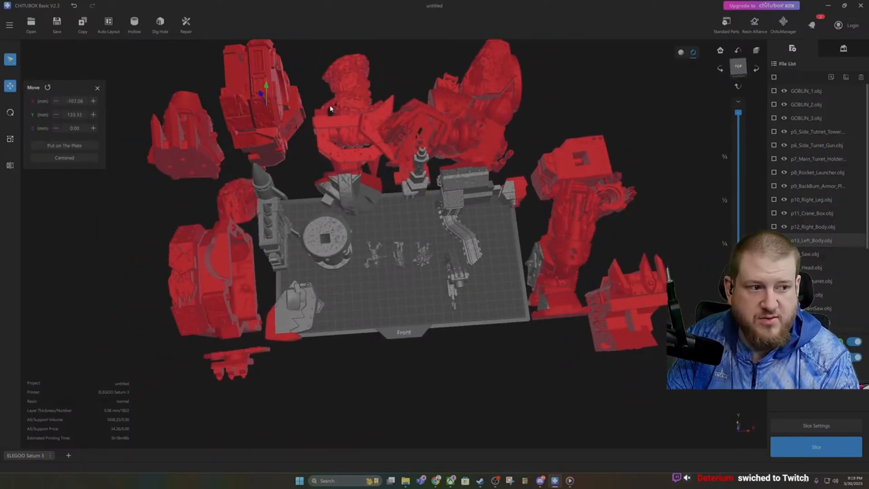
left_click_drag(515, 91, 448, 40)
Step: Move p18_ChainSaw.obj and the spiked fist part from behind the build plate to the free space in front of it
scroll(456, 122, "down", 2)
left_click_drag(448, 134, 521, 376)
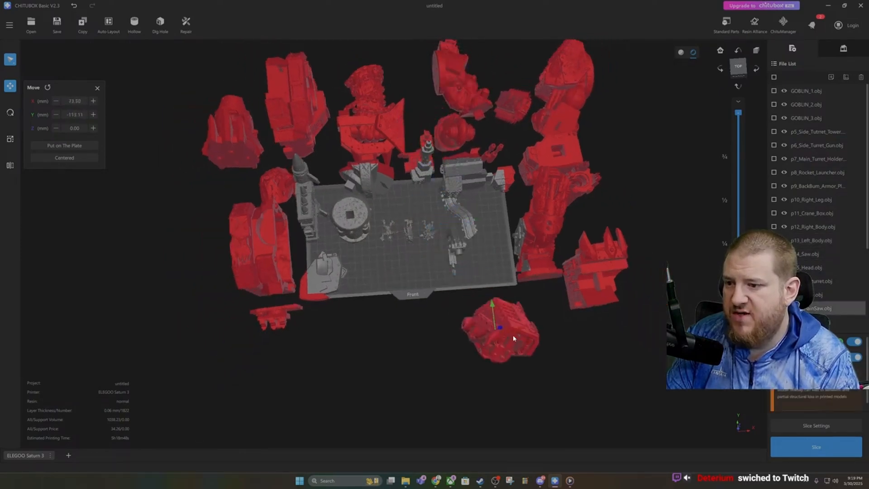
left_click_drag(362, 144, 358, 362)
left_click(424, 374)
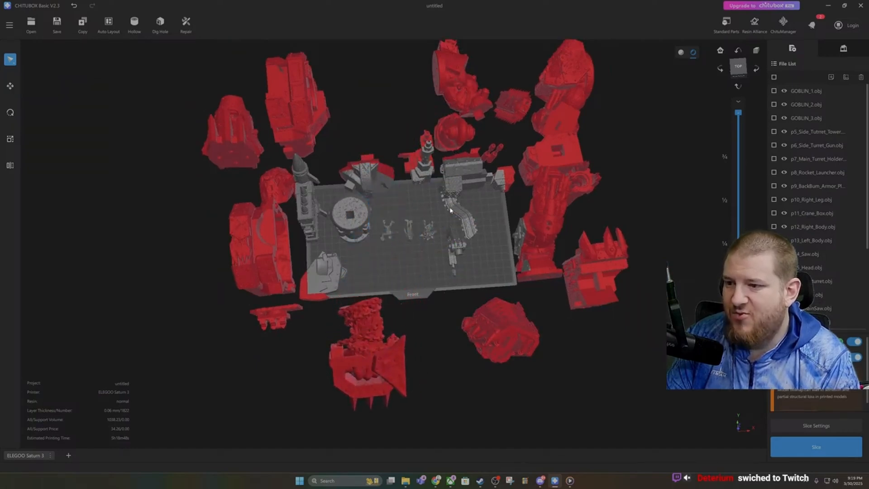
Step: Move p10_Right_Leg.obj and the small part overlapping it apart, to the right of the build plate
left_click_drag(543, 208, 633, 172)
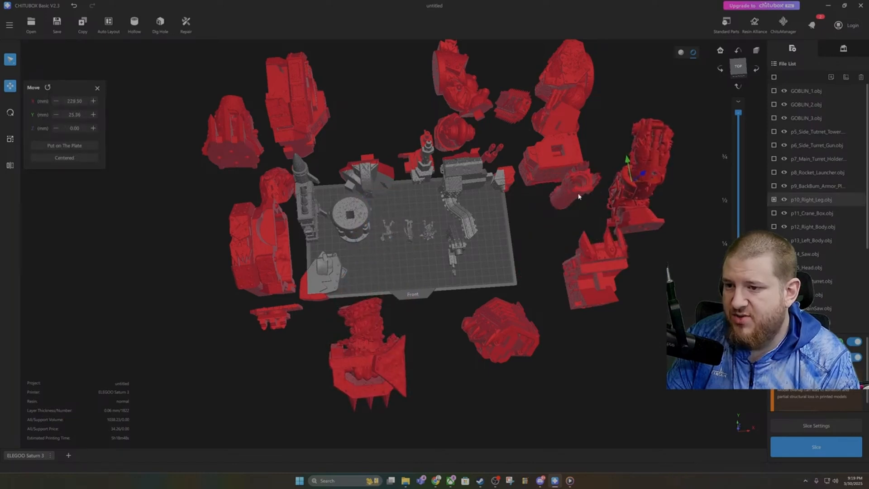
left_click_drag(575, 197, 579, 213)
left_click(537, 246)
Step: Separate the round part, the armor-like part and the small turret gun by moving each farther behind the build plate
left_click_drag(445, 140, 391, 97)
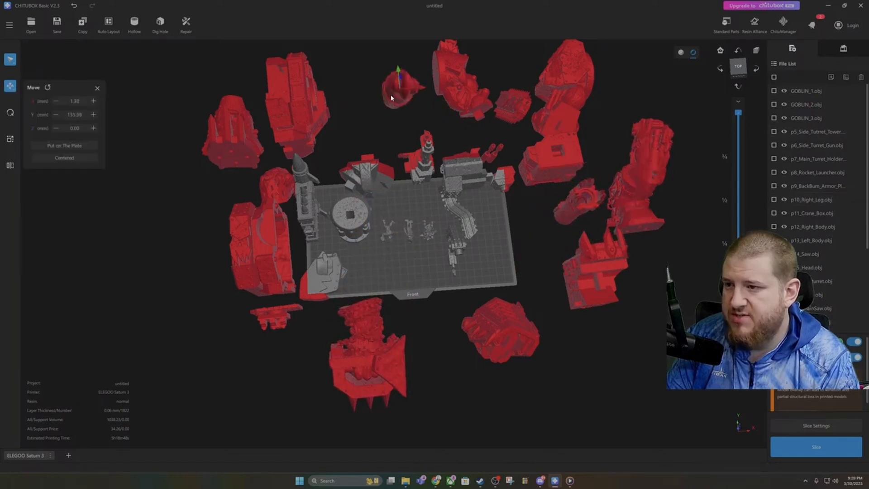
left_click(368, 113)
left_click_drag(369, 174, 356, 141)
left_click(404, 161)
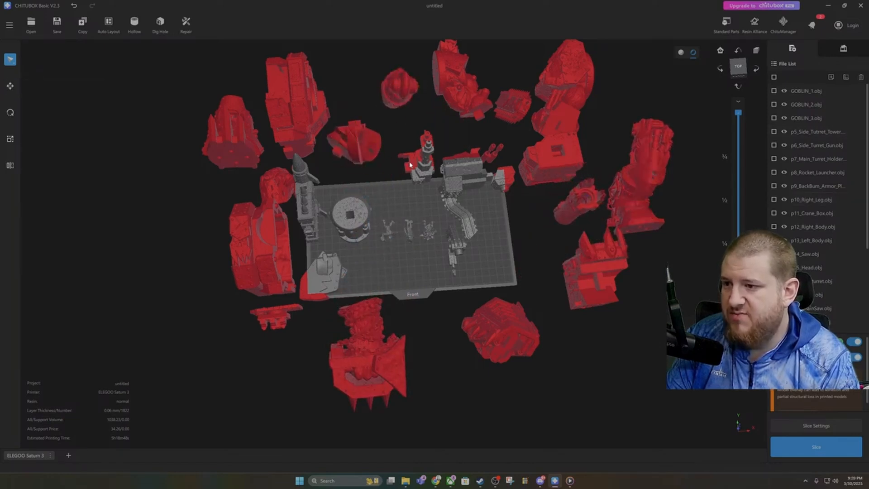
left_click_drag(409, 164, 414, 135)
Step: Move the side turret tower p5 to the front right of the build plate and p11_Crane_Box.obj off its right edge
left_click_drag(469, 183, 594, 342)
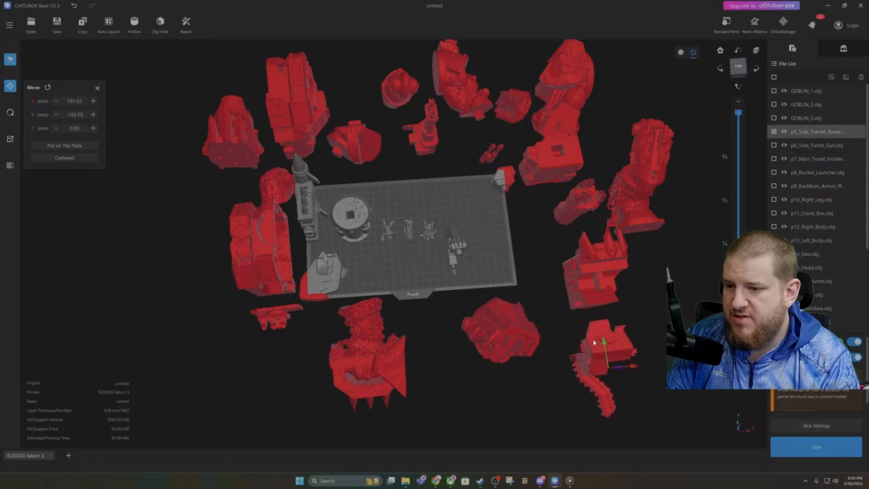
left_click(500, 260)
left_click_drag(502, 179, 540, 241)
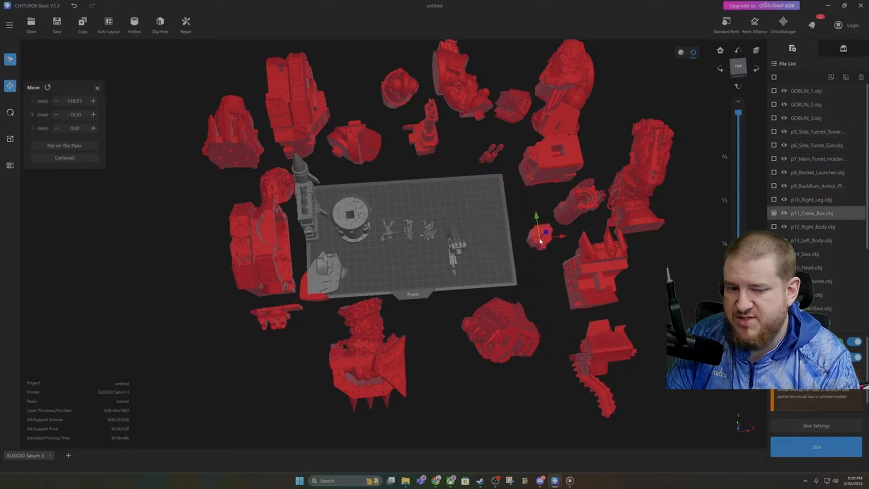
Step: Move the crane and the p7 main turret holder off the build plate to its front left
left_click_drag(455, 247, 301, 373)
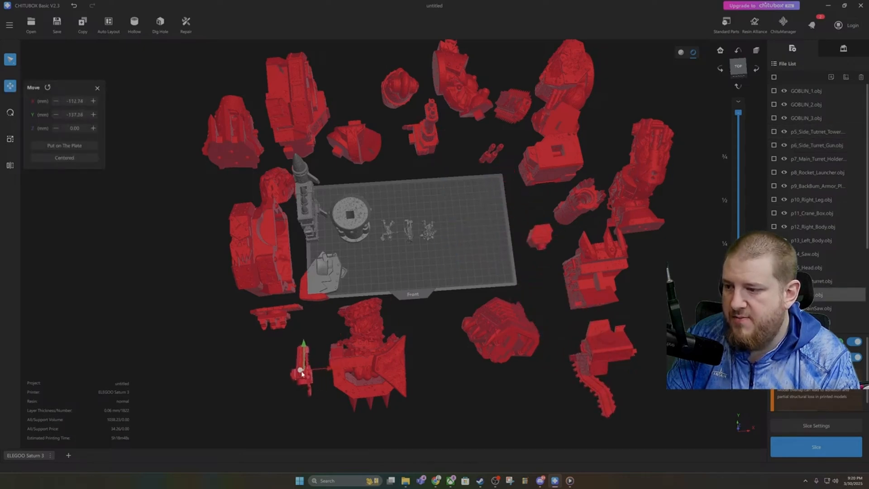
left_click(272, 360)
left_click_drag(349, 213, 196, 304)
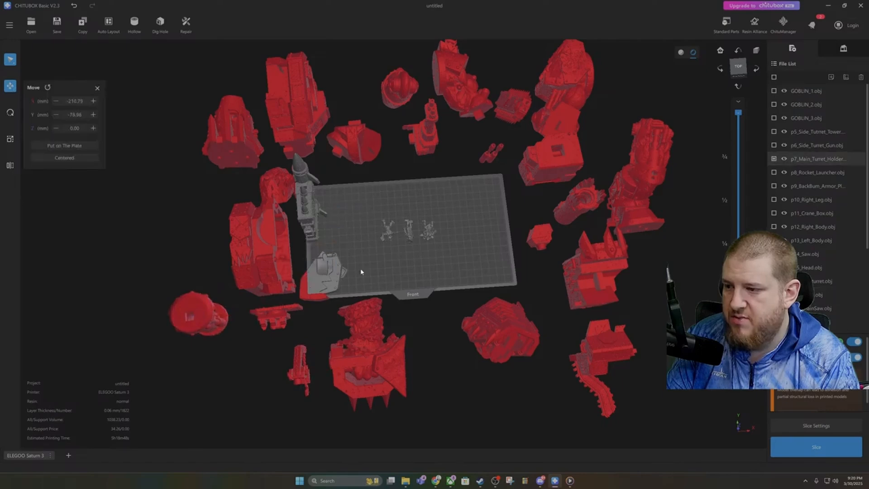
left_click_drag(361, 272, 392, 282)
Step: Move the three goblin models off the build plate to the free space along its right side
left_click_drag(427, 232, 528, 227)
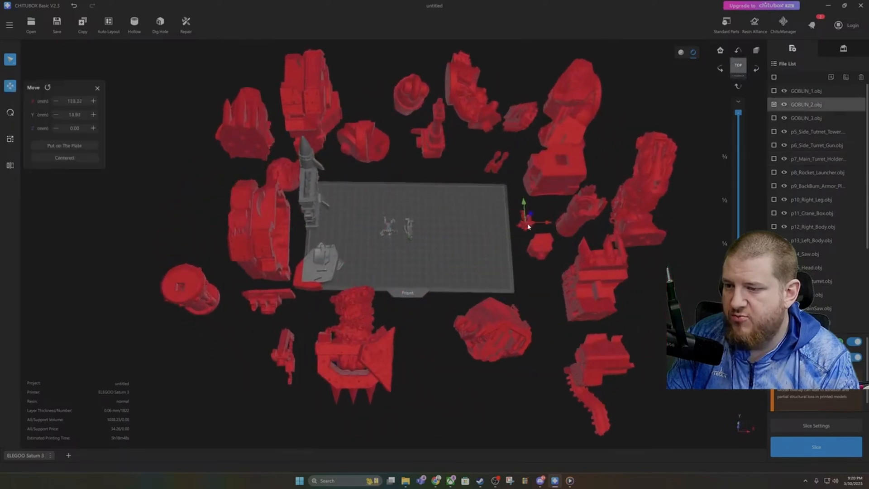
left_click_drag(409, 230, 528, 273)
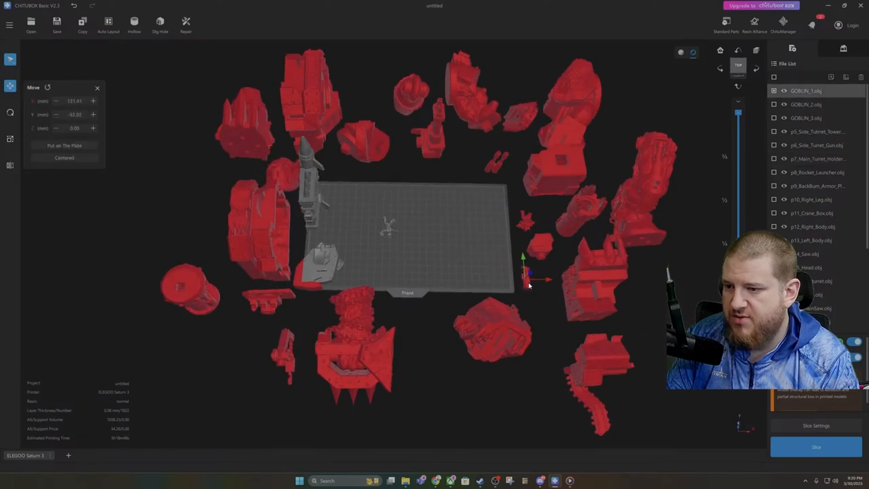
left_click_drag(394, 234, 552, 316)
left_click(474, 281)
Step: Place the spiked fist part back near the middle of the build plate, at about Y -14.89 mm
right_click_drag(409, 278, 412, 270)
left_click_drag(379, 333, 421, 239)
scroll(436, 254, "up", 3)
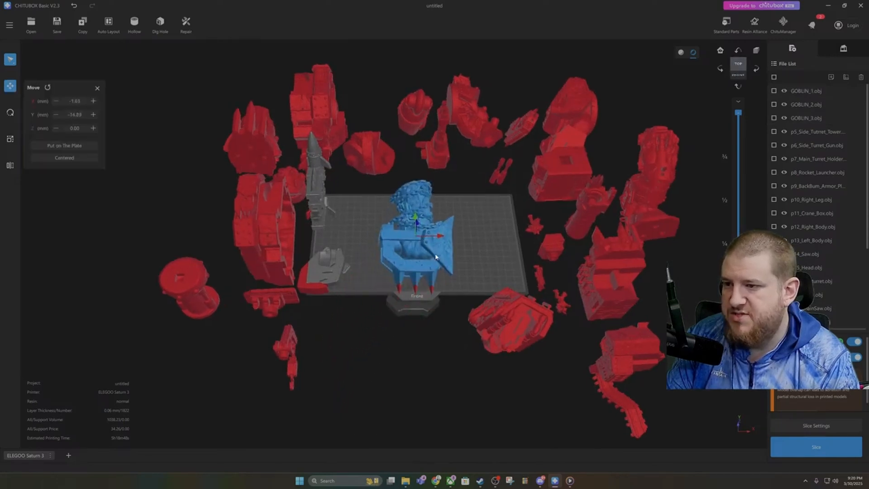
right_click_drag(437, 259, 405, 201)
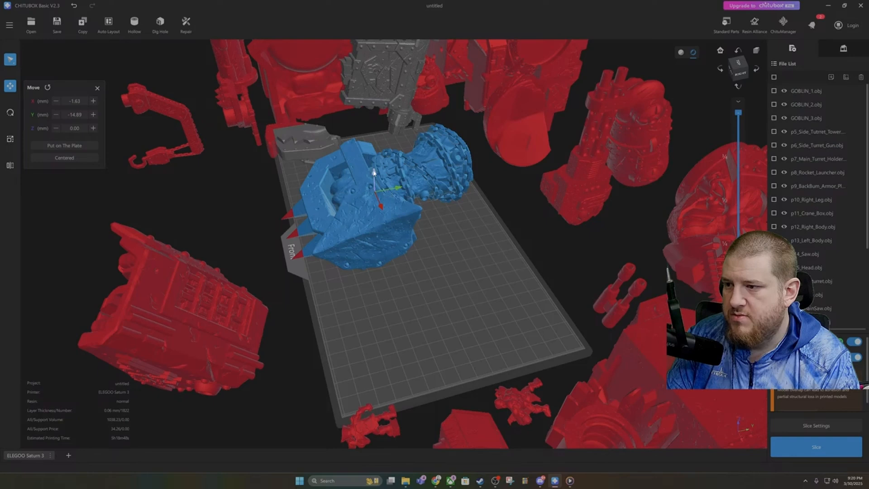
Step: Rotate the spiked fist part about the X axis to -100 degrees so it stands upright on its chained end
left_click(11, 112)
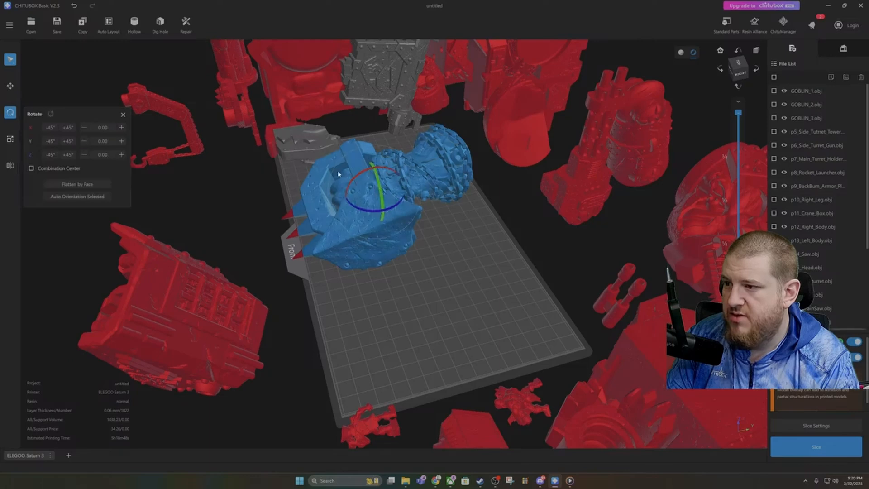
left_click_drag(368, 199, 352, 164)
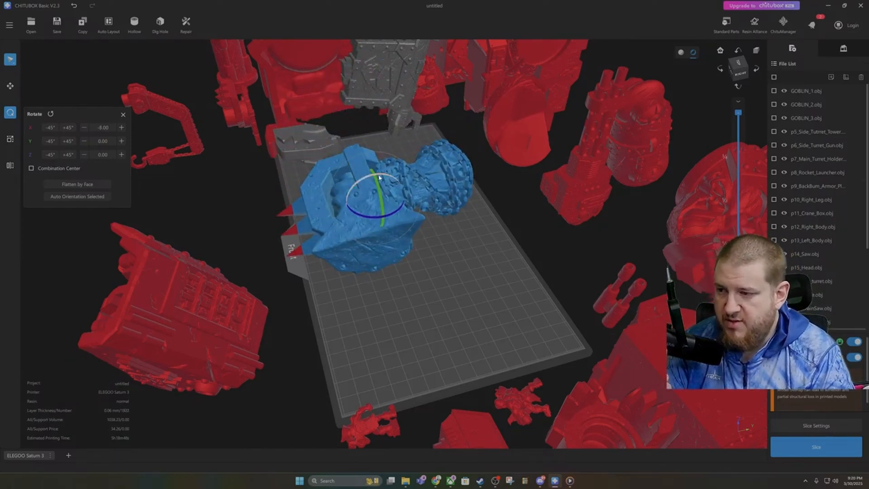
left_click_drag(362, 182, 377, 166)
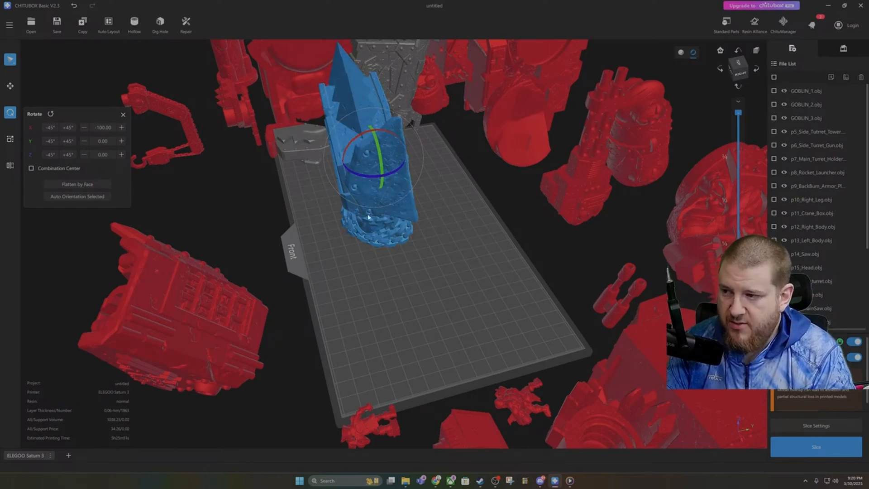
right_click_drag(413, 240, 474, 252)
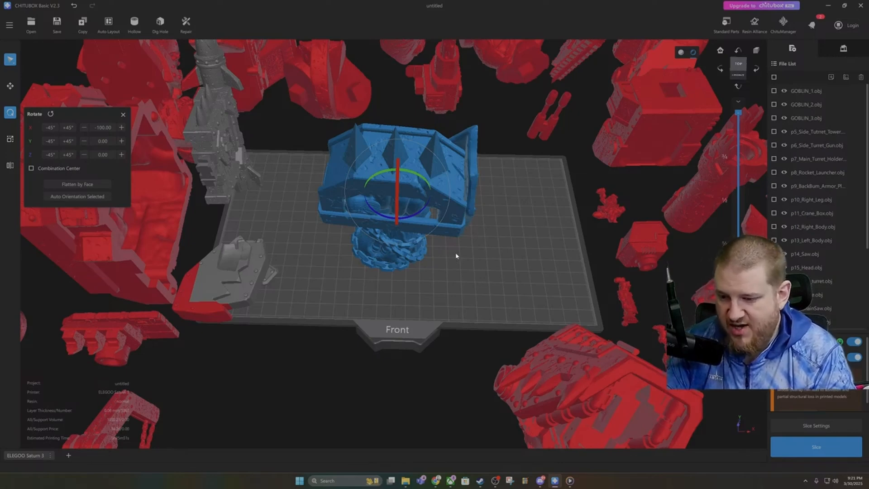
Step: Move the upright spiked fist part to the right half of the build plate, at about X 59.28 mm, Y -35.52 mm
key("m")
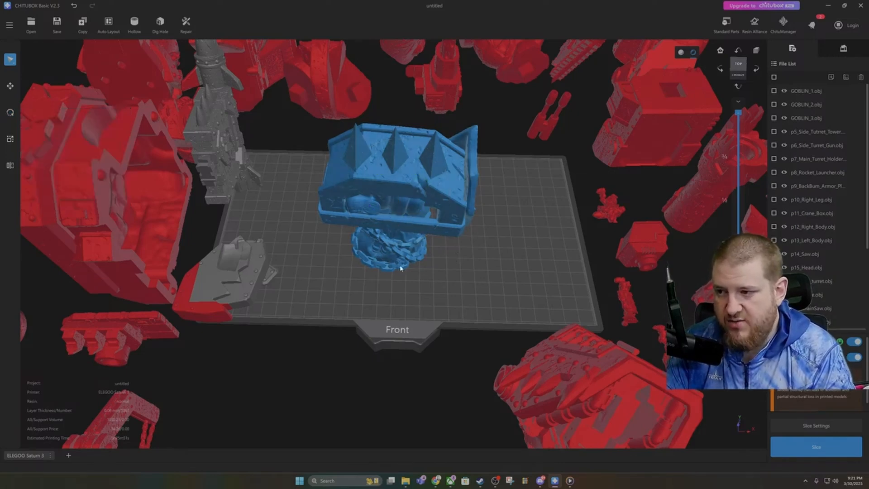
left_click_drag(428, 268, 489, 216)
scroll(470, 214, "down", 5)
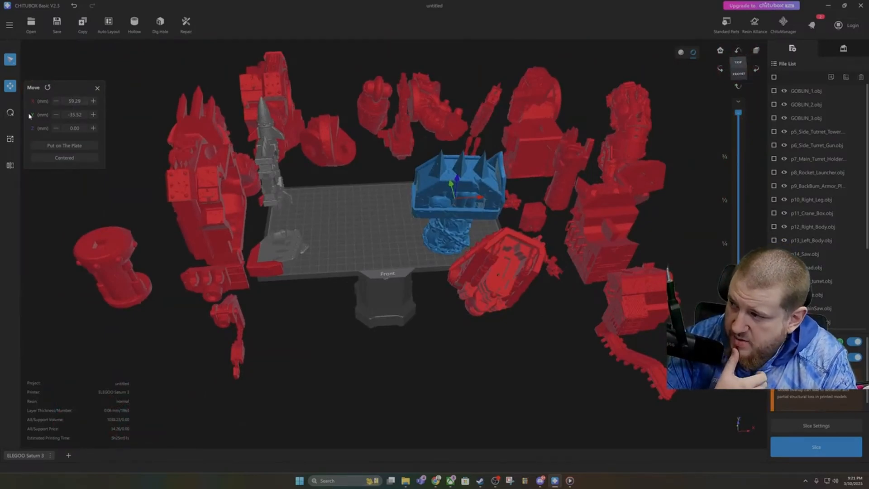
Step: Scale the spiked fist part to 200% with the ratio locked
left_click(10, 139)
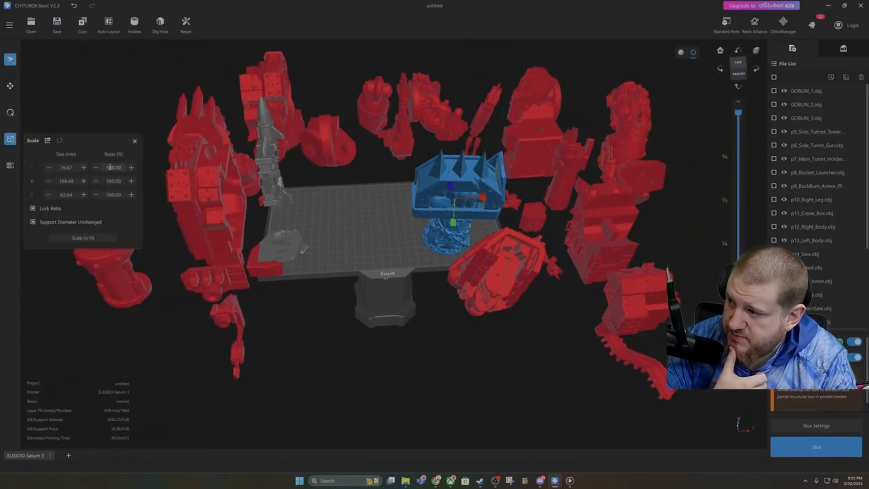
double_click(110, 168)
type("200")
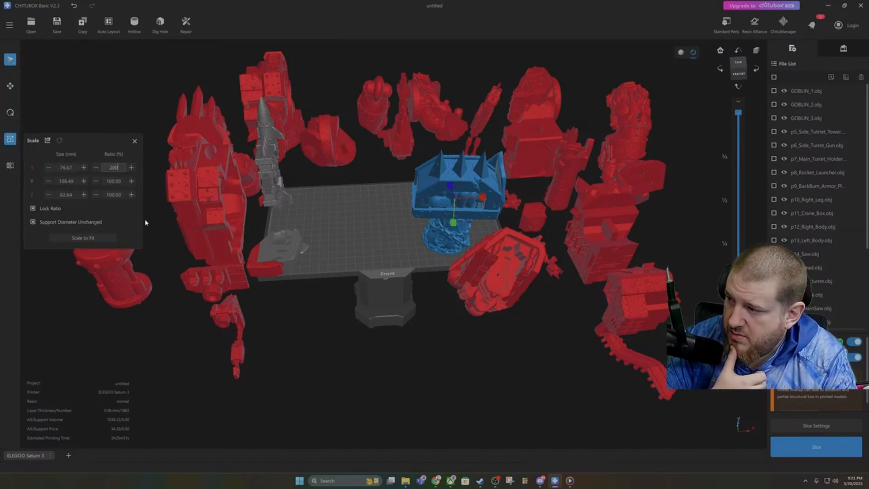
left_click(121, 221)
right_click_drag(355, 194, 426, 168)
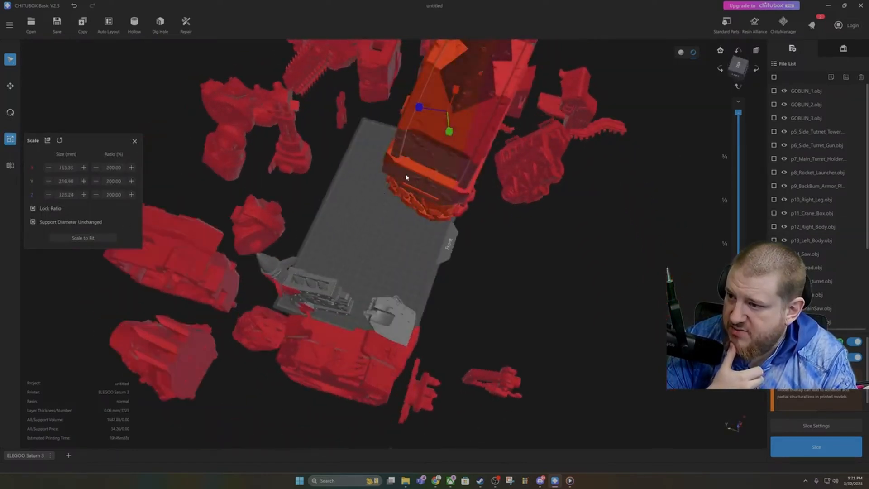
Step: Move the enlarged spiked fist part over the middle of the build plate and check its fit from several angles
key("m")
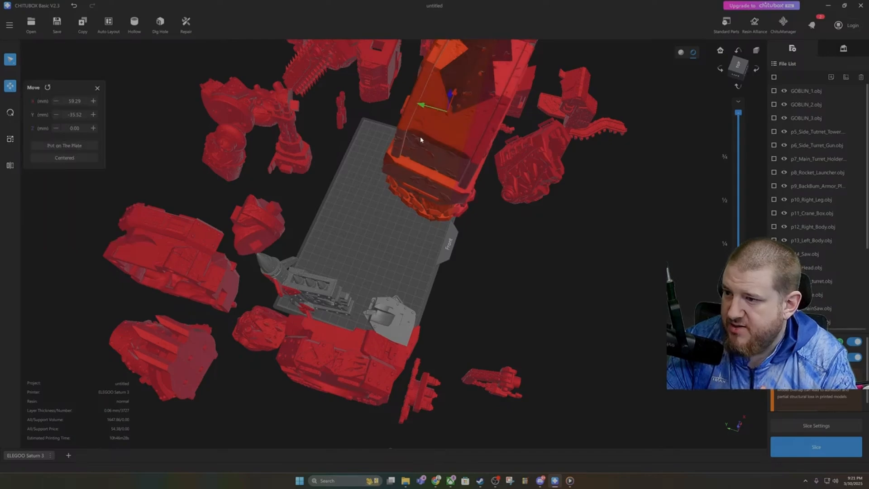
left_click_drag(421, 140, 349, 177)
right_click_drag(392, 197, 462, 232)
left_click(461, 232)
mouse_move(430, 315)
right_mouse_down()
mouse_move(306, 303)
mouse_move(437, 301)
right_mouse_up()
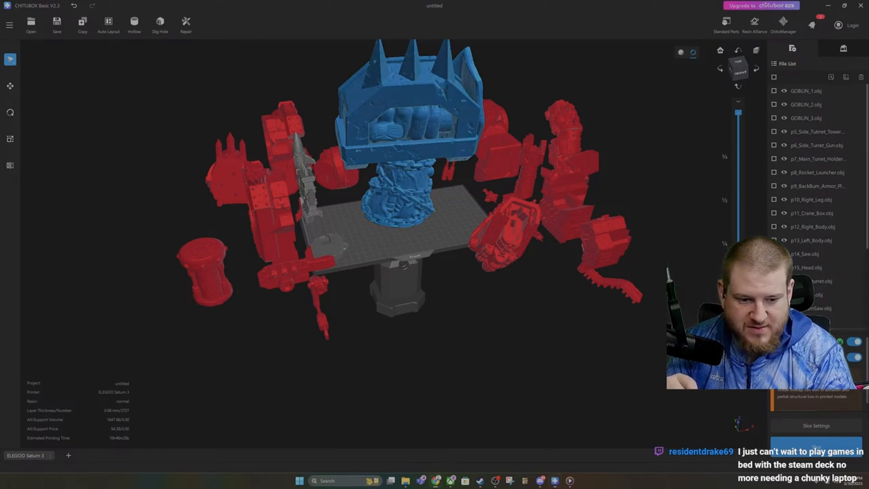
left_click_drag(554, 333, 520, 278)
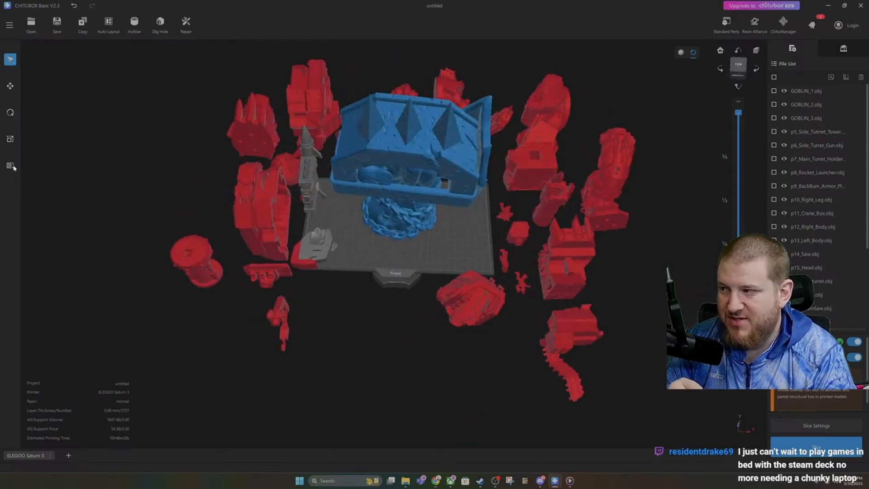
key("s")
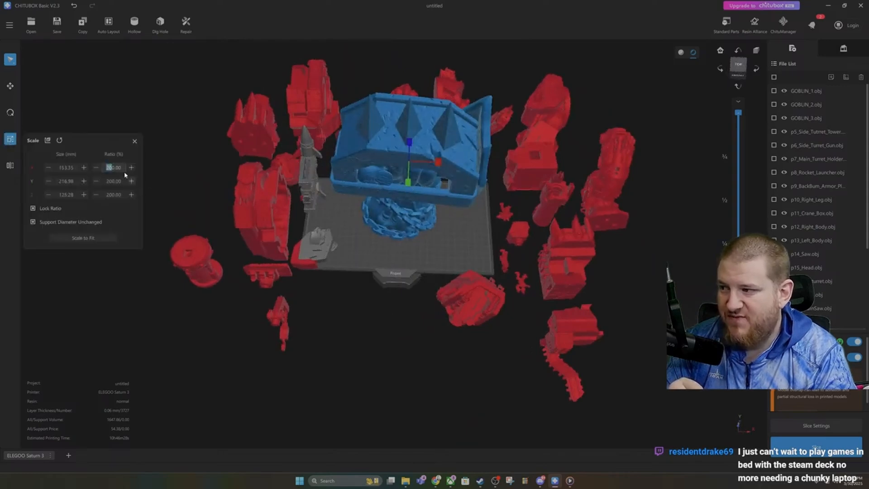
type("150")
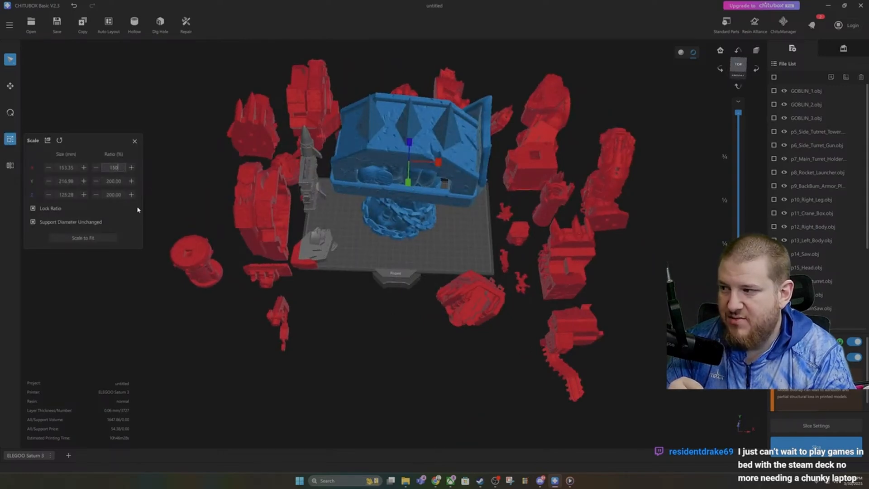
left_click(183, 257)
left_click(177, 274)
left_click(340, 185)
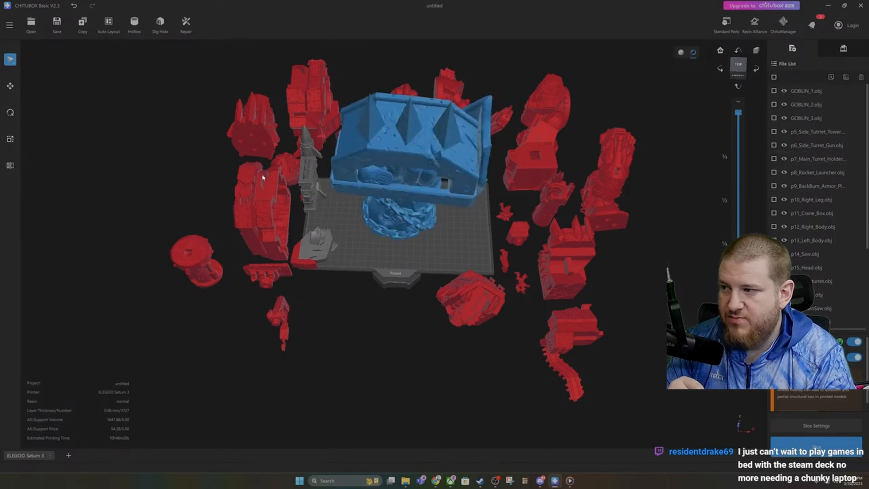
type("s150")
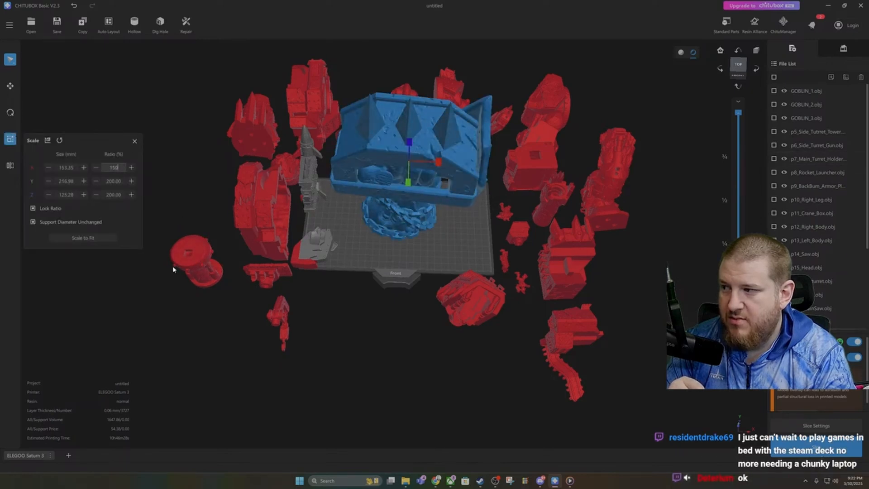
key("Escape")
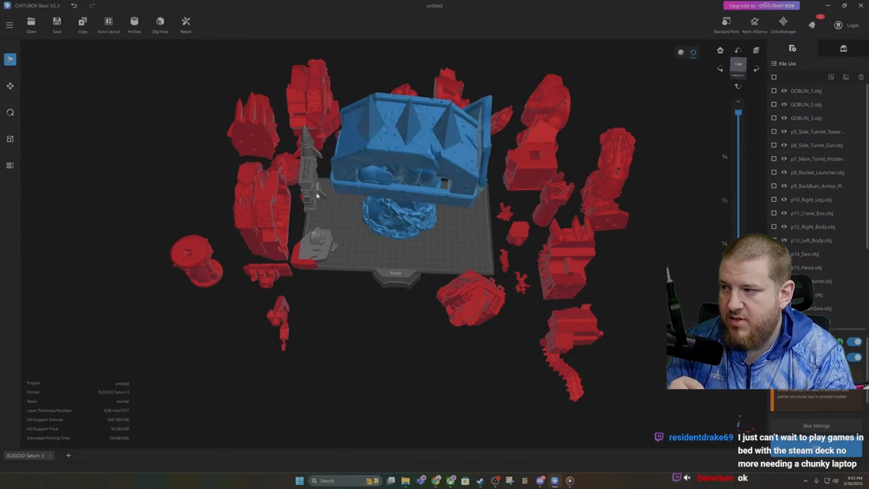
Step: Scale the spiked fist part to 150% with the ratio locked
left_click(10, 139)
double_click(113, 167)
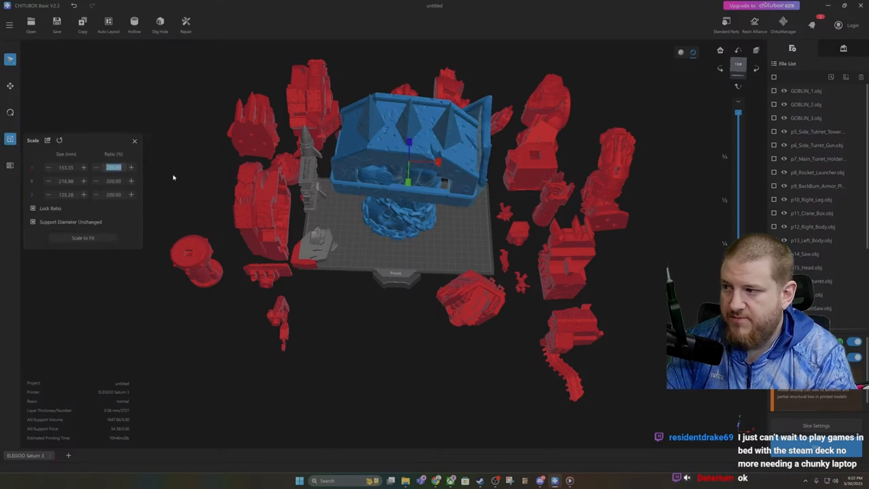
type("150")
key("Return")
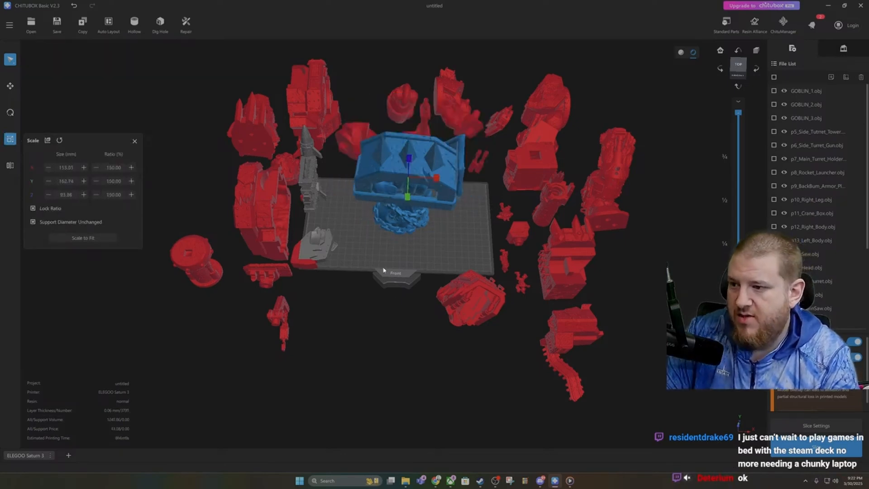
key("Escape")
right_click_drag(395, 302, 398, 293)
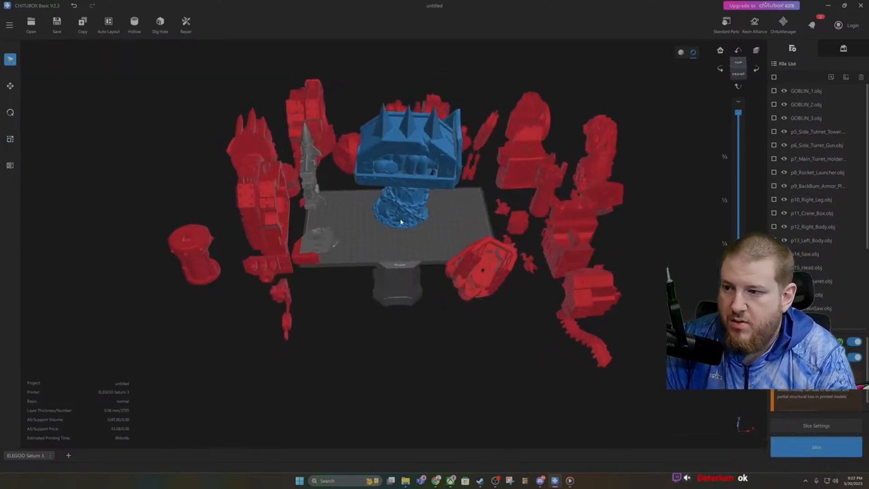
Step: Move the spiked fist part to the right half of the build plate, at about X 41.31 mm, and deselect it
left_click_drag(404, 209, 434, 222)
mouse_move(434, 221)
right_mouse_down()
mouse_move(393, 227)
mouse_move(330, 216)
mouse_move(414, 239)
mouse_move(446, 229)
right_mouse_up()
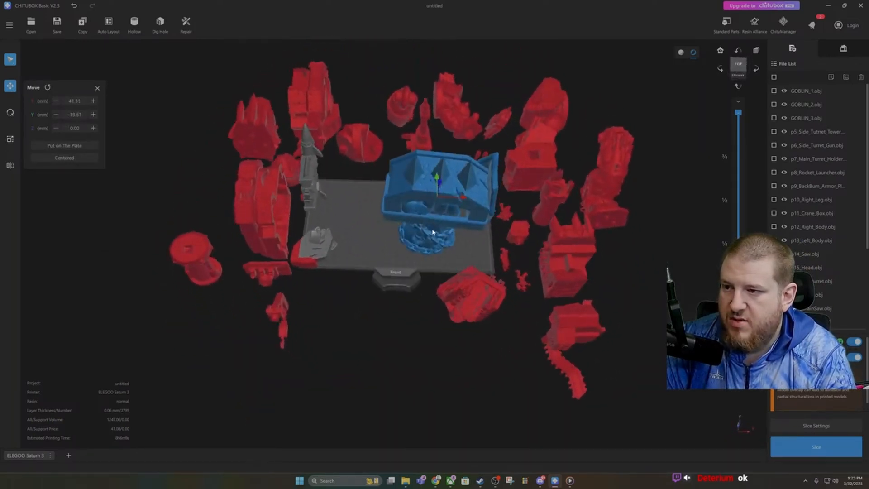
scroll(545, 221, "down", 1)
left_click(648, 89)
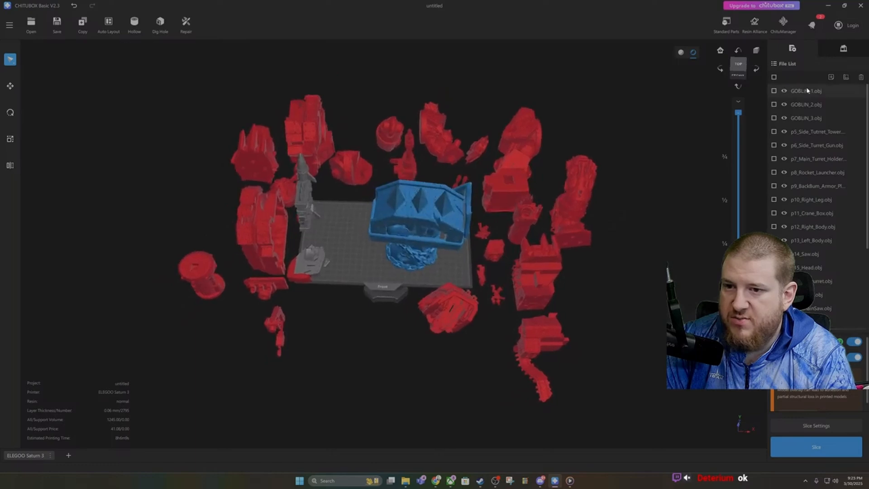
Step: Select all models in the file list and scale them to 150% with the ratio locked
left_click(773, 78)
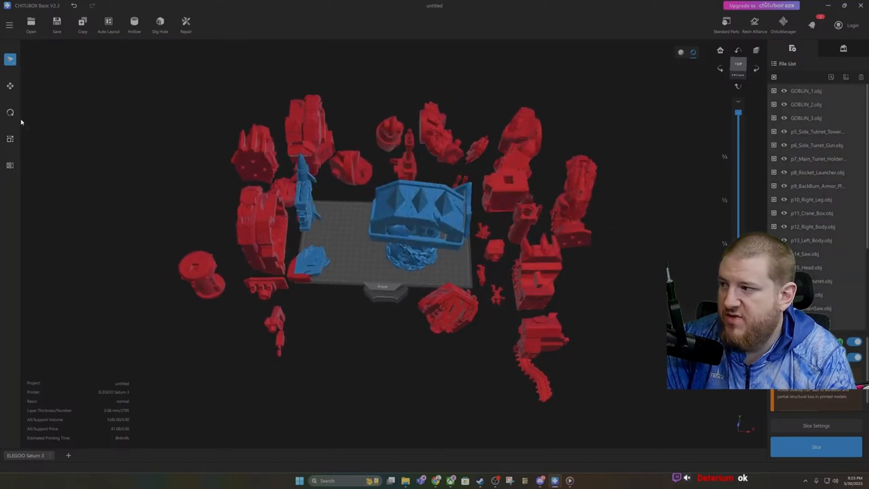
left_click(10, 139)
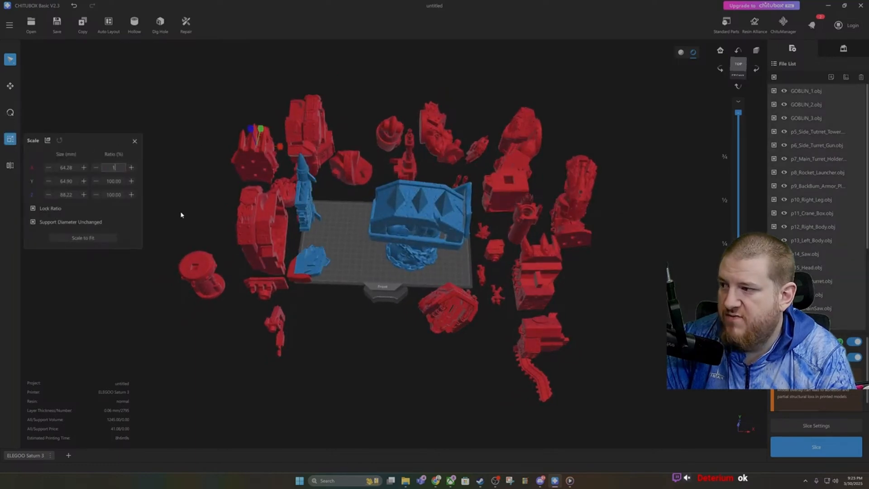
type("150")
key("Return")
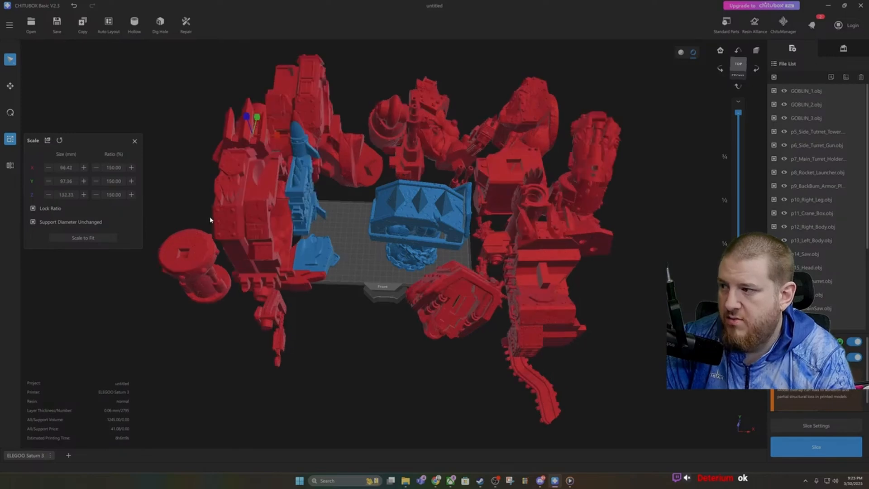
left_click_drag(259, 319, 353, 332)
right_click_drag(353, 330, 354, 329)
Step: Shift the selected models slightly toward the back left, and clear the selection
left_click(272, 241)
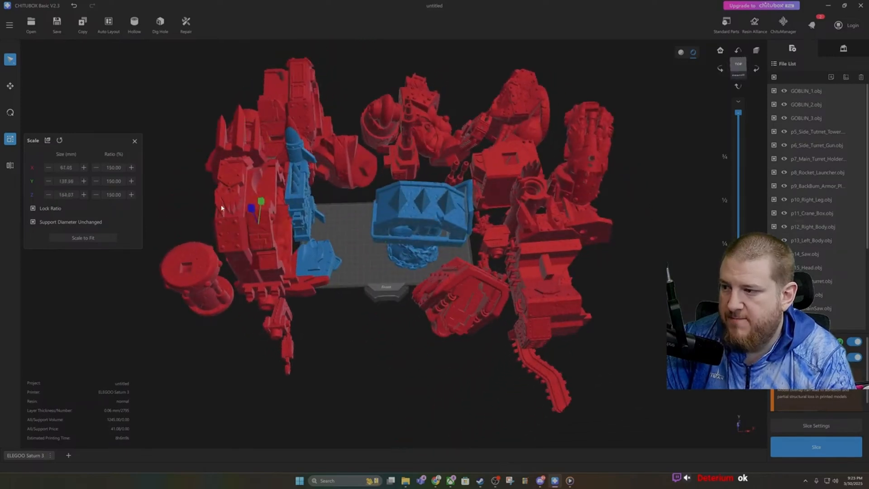
left_click(10, 86)
left_click_drag(268, 223, 254, 210)
left_click(774, 77)
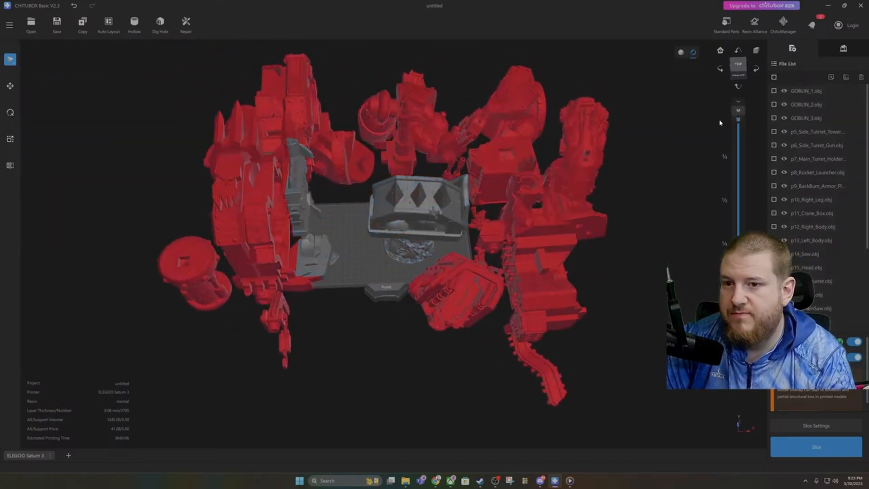
Step: Move the spiked fist off the plate to the far right, and the large hollow body and square box part to the far left
left_click_drag(407, 201, 659, 178)
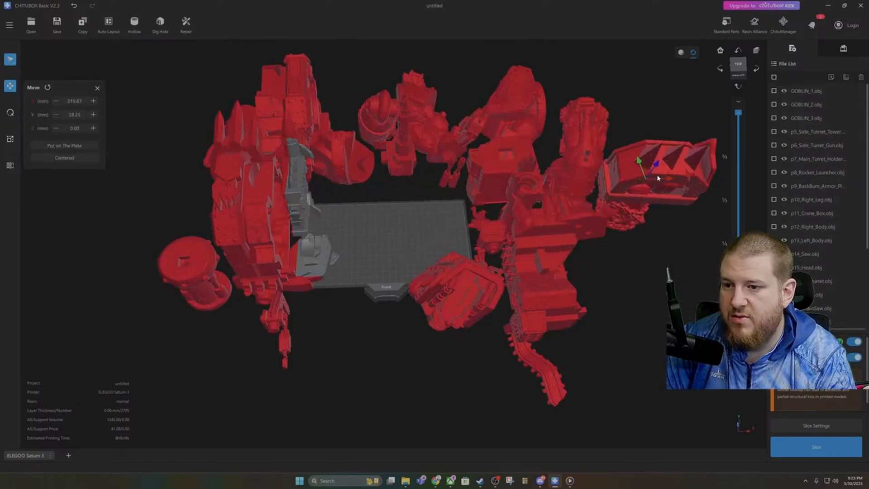
left_click(627, 252)
left_click_drag(215, 172, 174, 99)
left_click(174, 99)
left_click_drag(494, 178, 186, 217)
Step: Pull the ribbed body part farther in front of the plate, and separate the tailed part and spiked block at the right front
left_click_drag(450, 314, 457, 365)
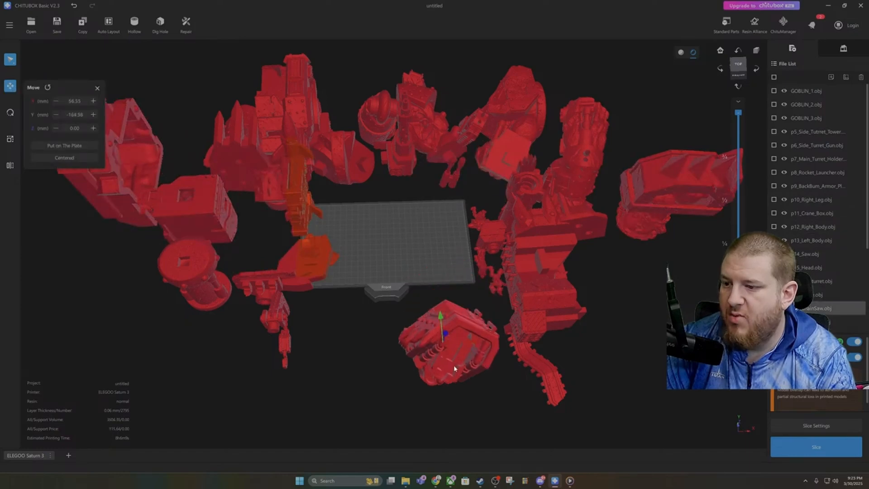
left_click(570, 317)
left_click_drag(584, 324, 684, 348)
left_click(611, 303)
left_click_drag(543, 286, 566, 330)
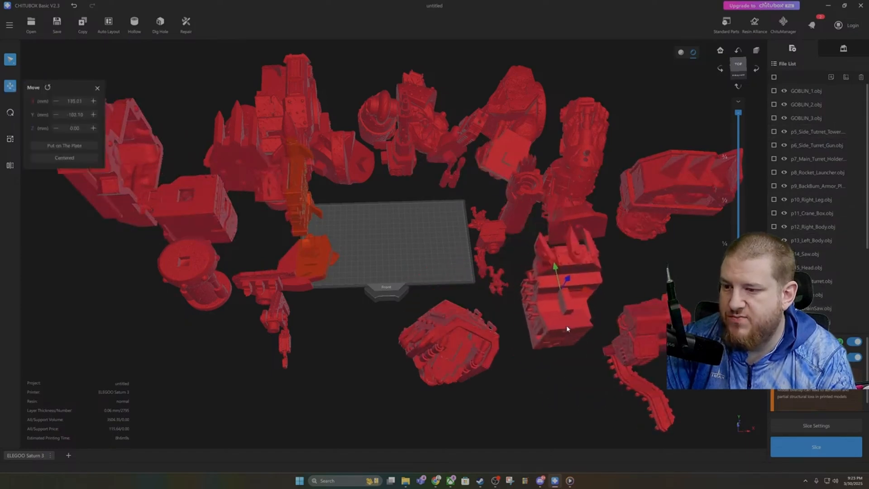
Step: Move the small hexagonal part in front of the spiked block, and the clawed barrel part to the far right of the plate
left_click_drag(492, 236, 561, 375)
left_click(598, 423)
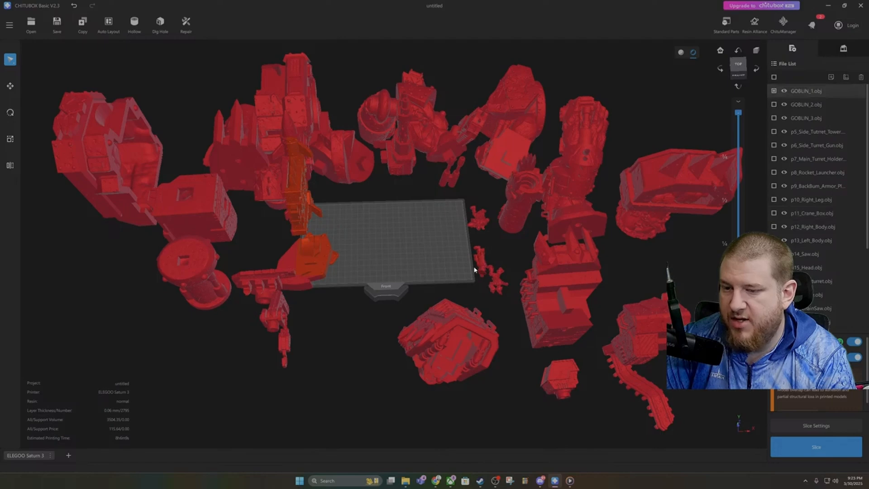
left_click_drag(513, 214, 669, 236)
left_click(633, 267)
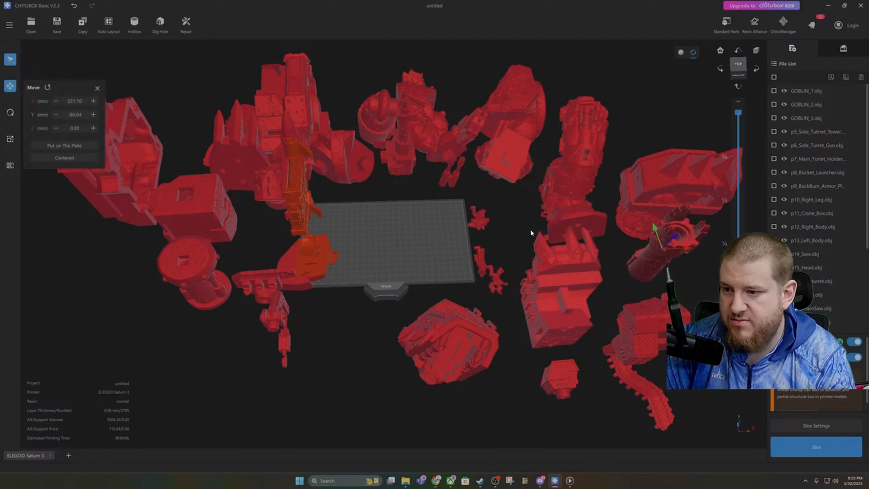
Step: Move the tall mechanical part, the saw part and the hooked turret part farther back behind the build plate
left_click(515, 218)
left_click_drag(438, 149, 437, 112)
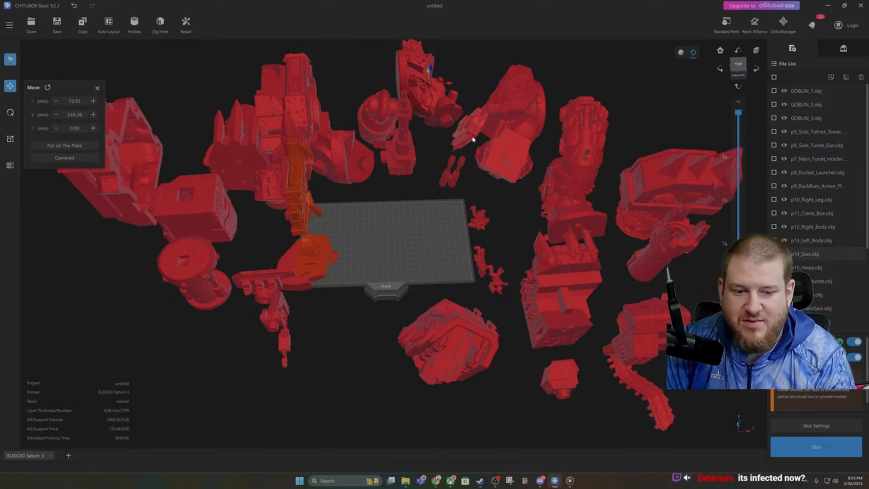
left_click_drag(472, 139, 475, 81)
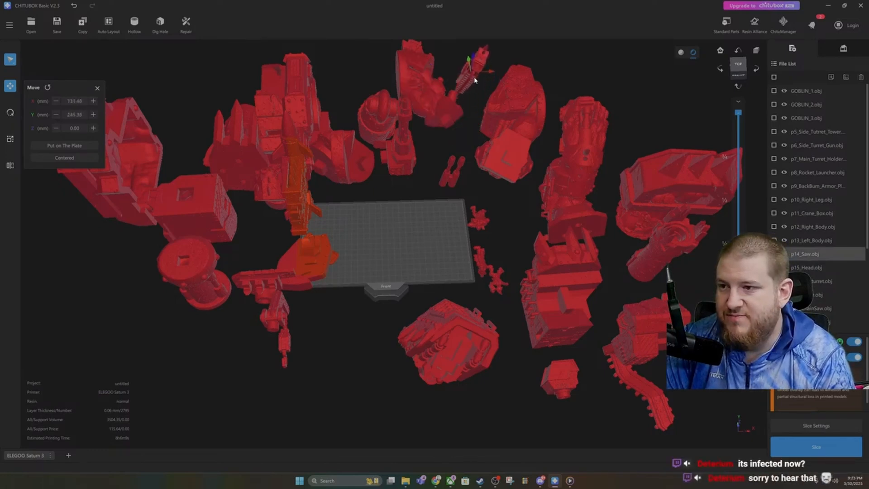
left_click(462, 124)
left_click_drag(366, 101, 348, 65)
Step: Separate the side turret gun and the domed part just behind the build plate so they stand clear of their neighbours
left_click(416, 161)
middle_click_drag(388, 159, 392, 160)
left_click_drag(397, 161, 420, 163)
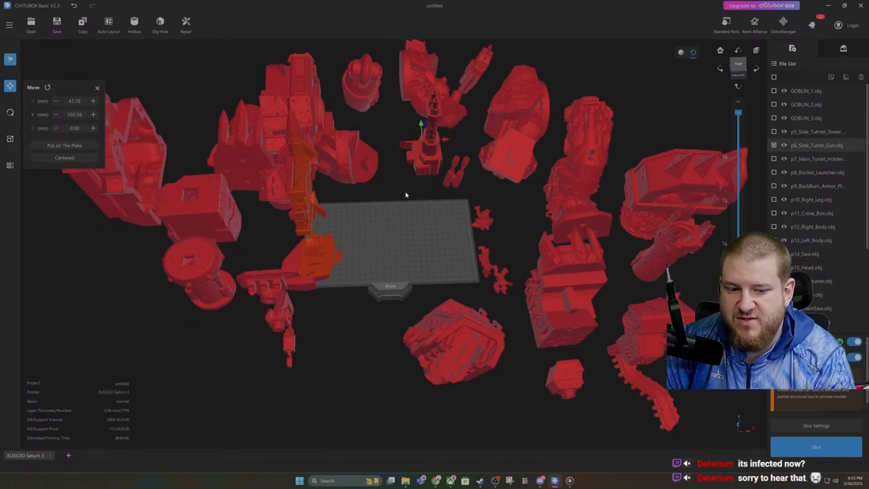
left_click_drag(369, 156, 384, 168)
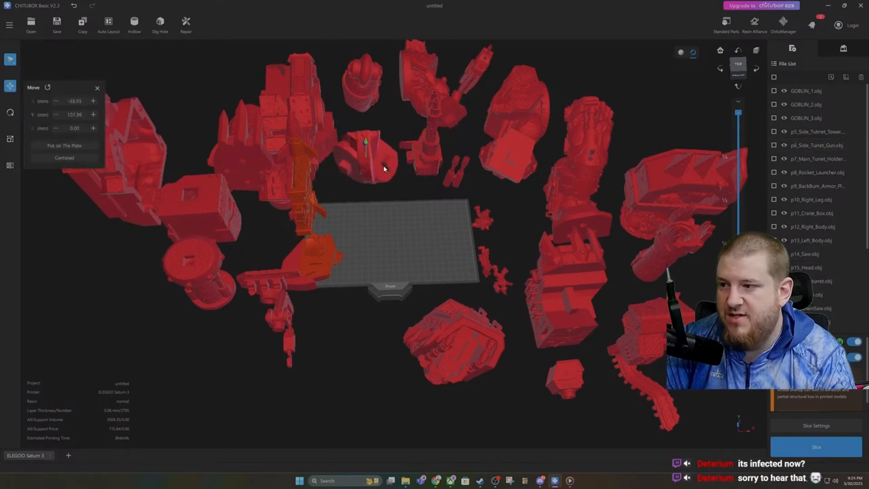
left_click(388, 200)
Step: Move the left body farther back, and the spiked block beside it toward the back-left area
left_click_drag(310, 141, 301, 82)
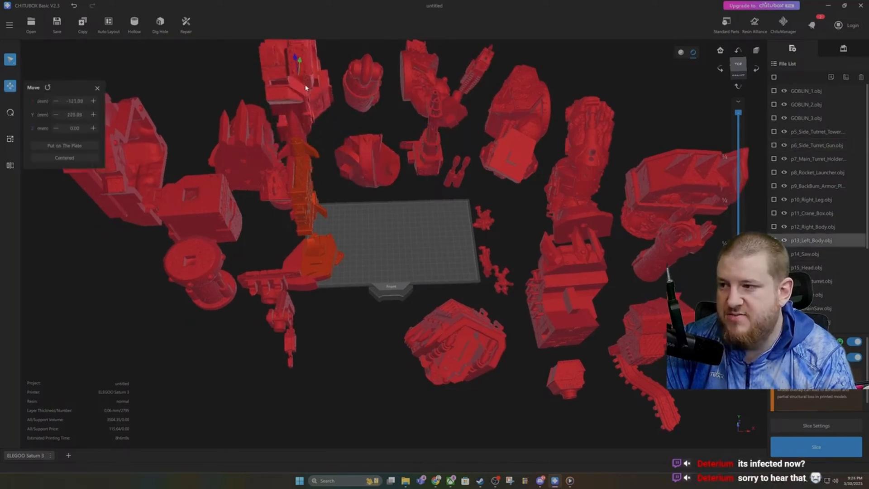
left_click(172, 101)
left_click_drag(248, 152, 207, 116)
left_click(239, 173)
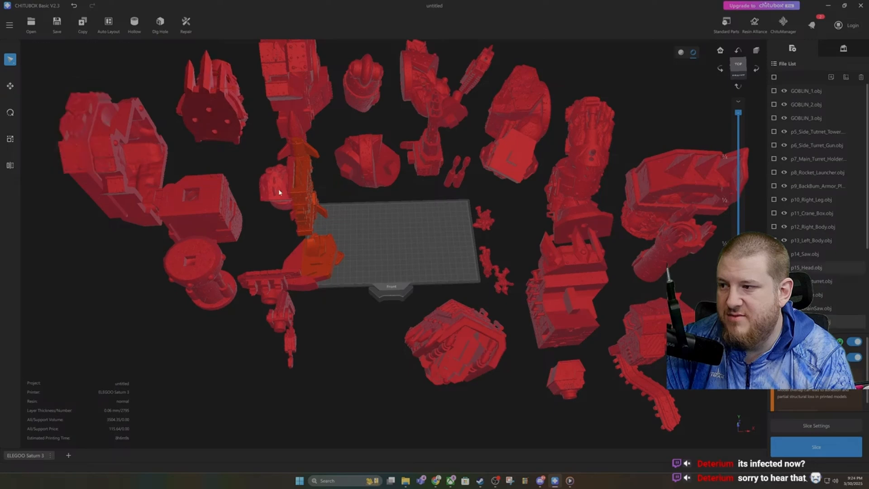
Step: Move the small rounded part and the rocket launcher off the plate's left edge toward the back left
left_click_drag(279, 192, 237, 164)
left_click_drag(298, 203, 279, 170)
left_click(349, 190)
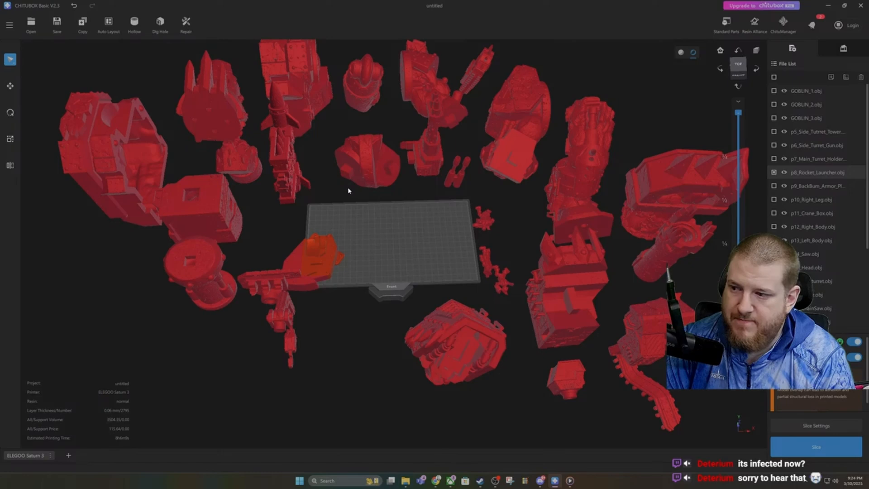
Step: Clear the plate's left front by moving the back armor plate and jointed arm forward and the toothed bracket to the left
left_click_drag(318, 262, 343, 338)
left_click(385, 401)
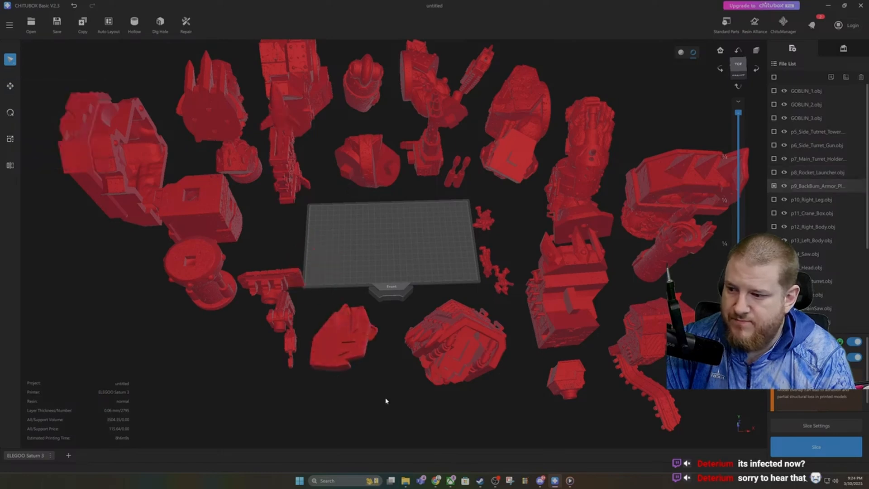
left_click_drag(285, 310, 263, 354)
left_click_drag(276, 296, 263, 274)
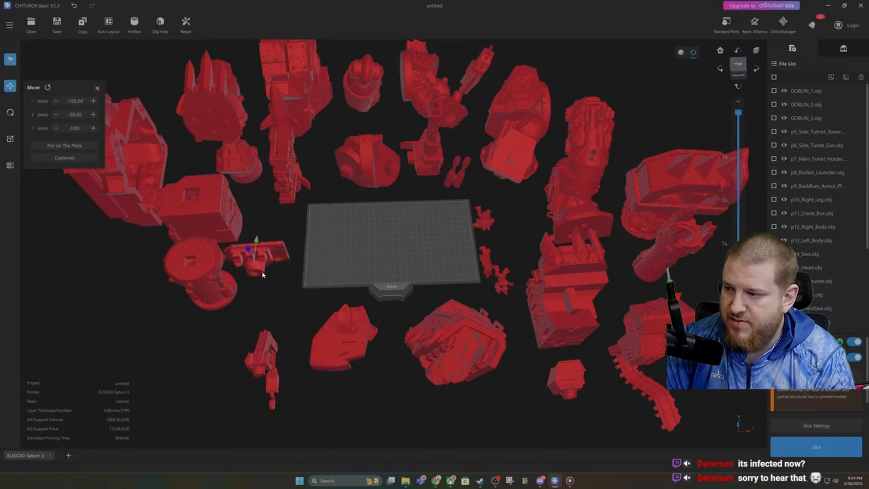
left_click(276, 307)
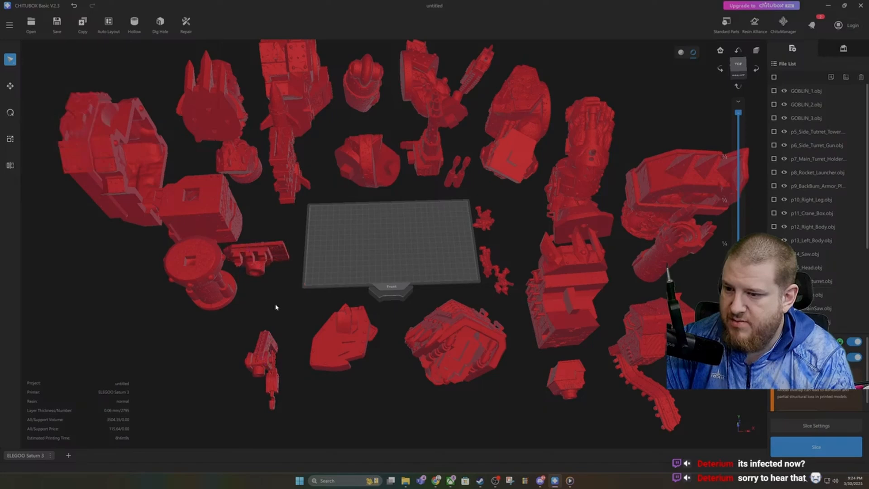
Step: Rotate GOBLIN_3, beside the build plate's right front corner, about the X axis to -93°
mouse_move(706, 394)
right_mouse_down()
mouse_move(660, 388)
mouse_move(653, 375)
mouse_move(709, 389)
mouse_move(706, 397)
right_mouse_up()
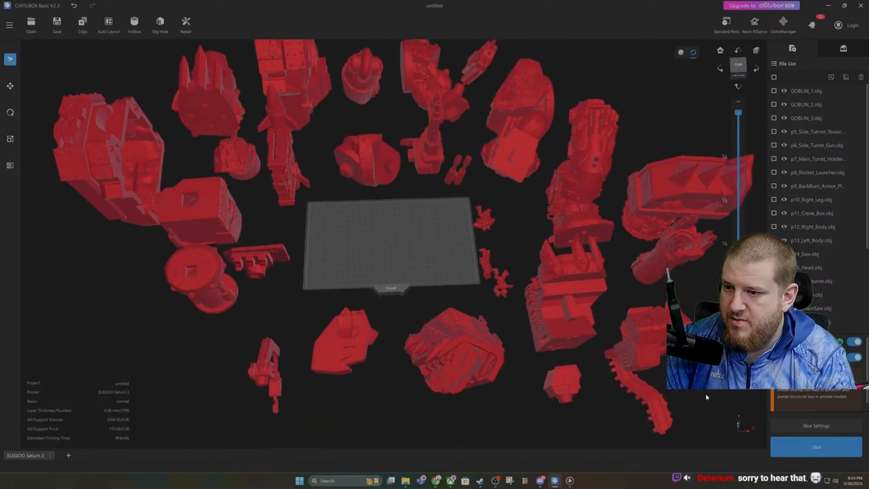
scroll(492, 286, "up", 3)
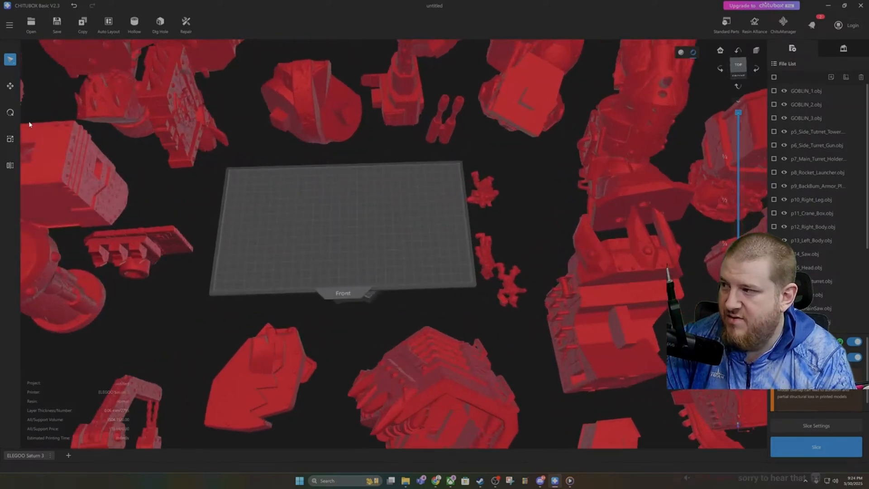
left_click(9, 86)
scroll(508, 266, "up", 3)
left_click(552, 295)
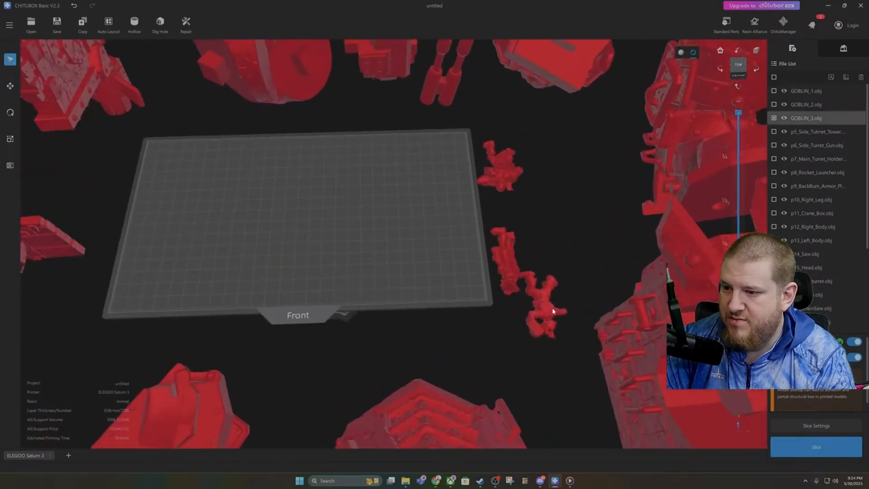
right_click_drag(550, 315, 467, 291)
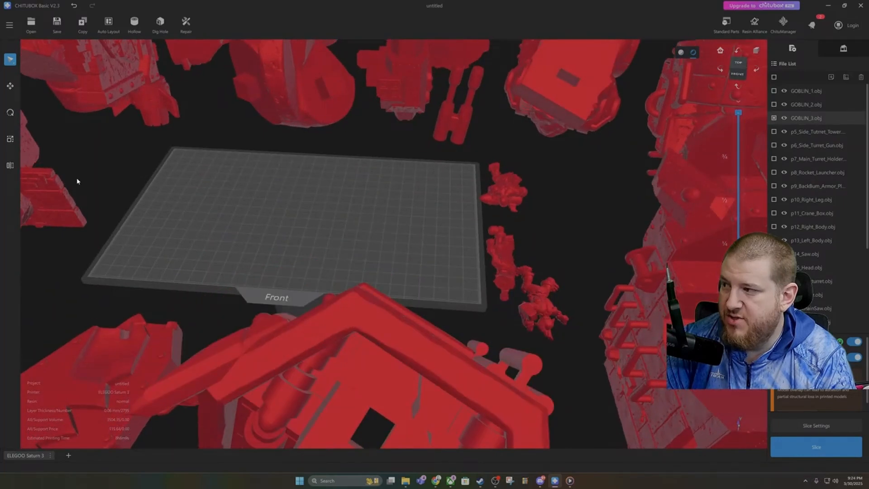
left_click(10, 90)
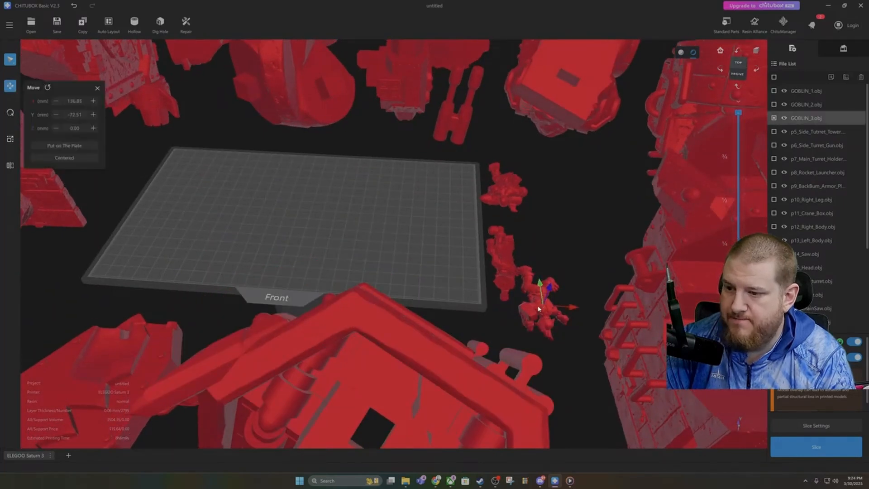
left_click(8, 113)
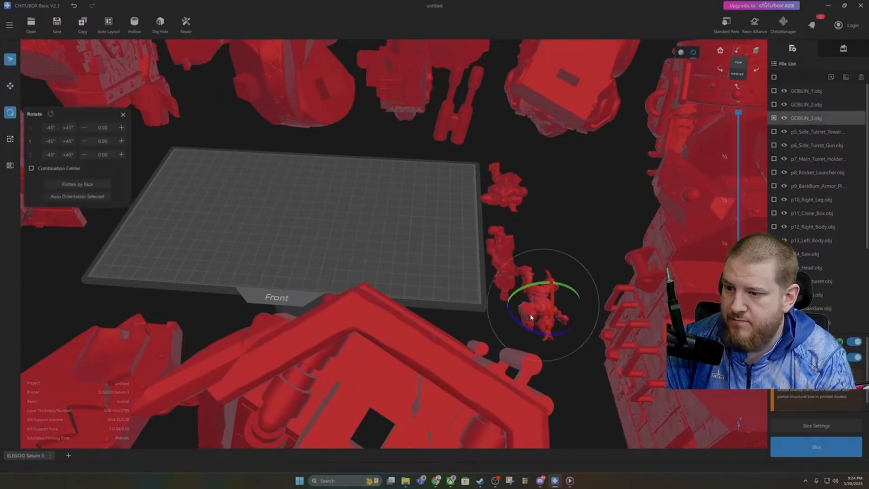
left_click_drag(550, 318, 525, 324)
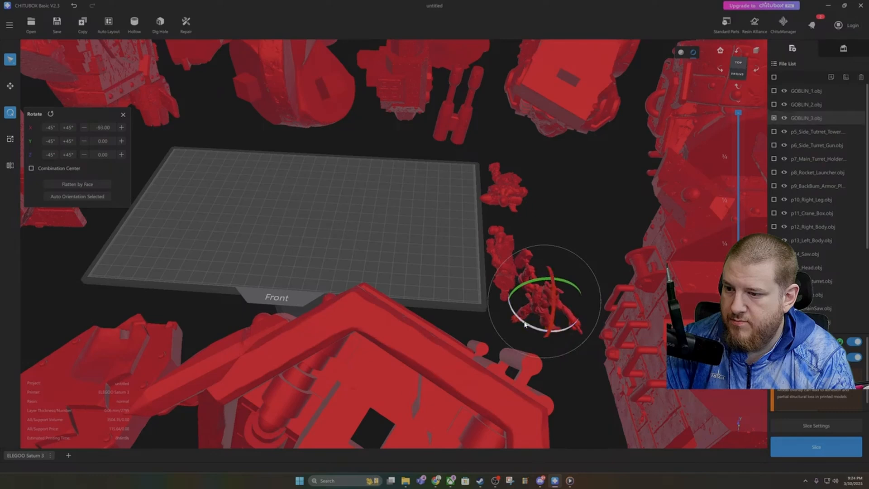
Step: Rotate GOBLIN_1, GOBLIN_2 and GOBLIN_3 together about the X axis, bringing GOBLIN_3 to -153°
left_click(502, 247)
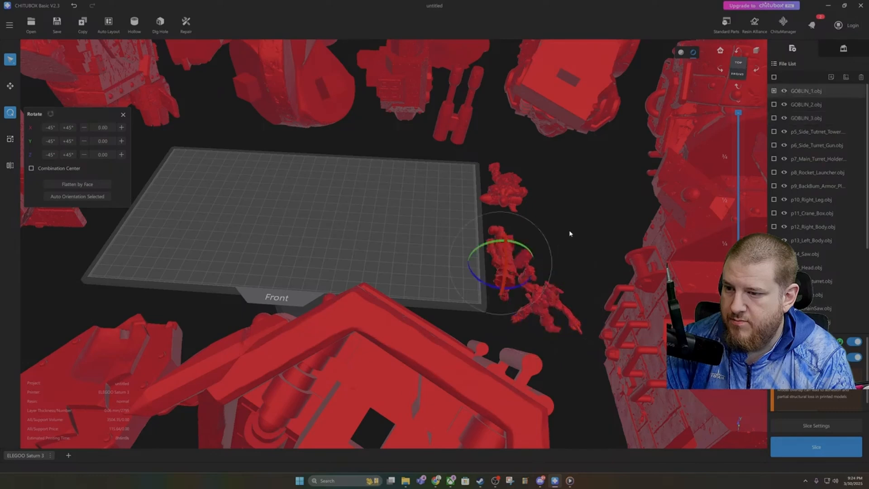
scroll(569, 233, "down", 2)
left_click(599, 218)
left_click(517, 201)
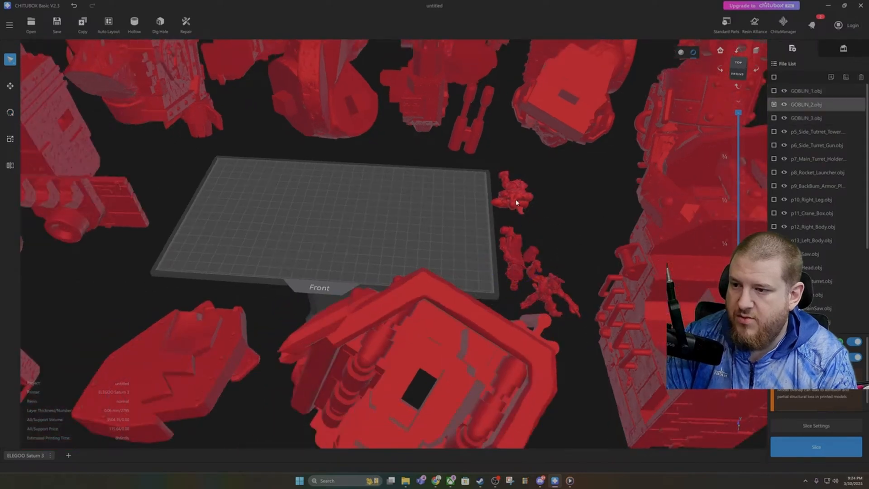
left_click(512, 254, "ctrl")
left_click(549, 294, "ctrl")
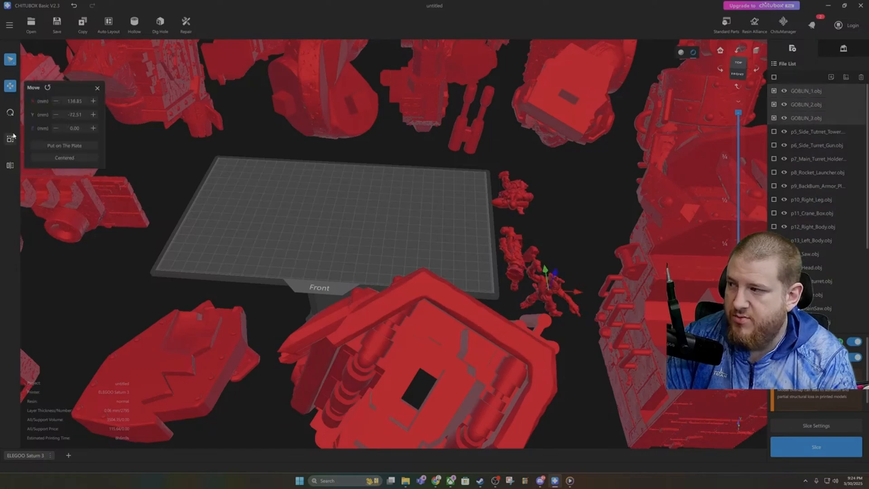
key("r")
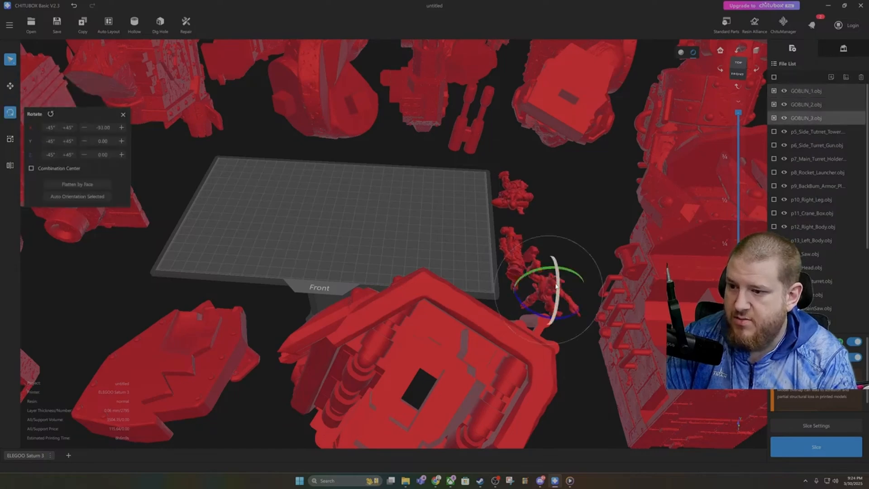
left_click_drag(556, 286, 556, 260)
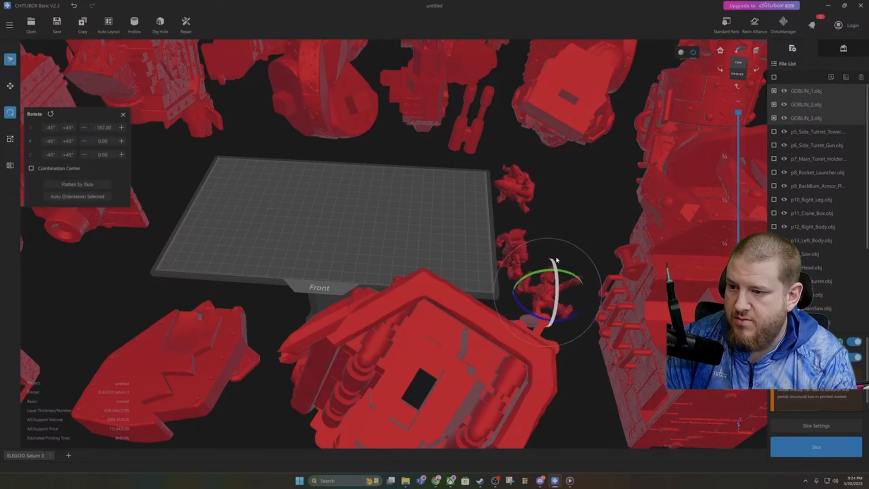
key("r")
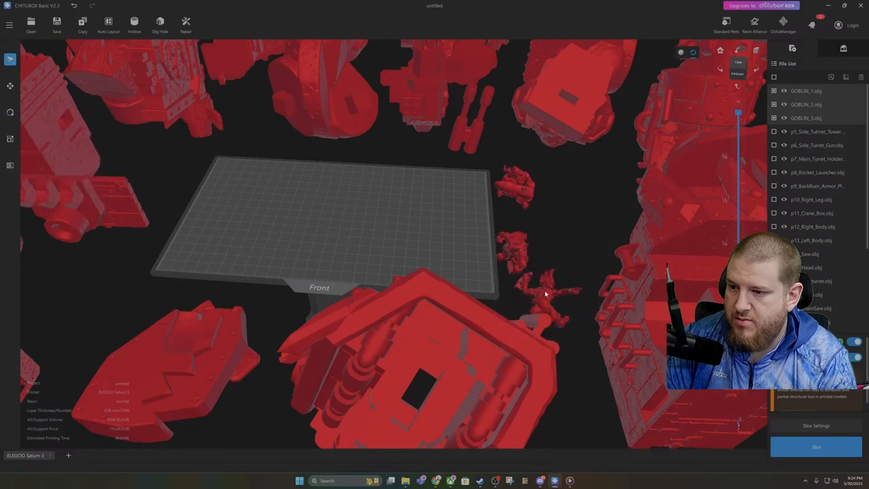
key("r")
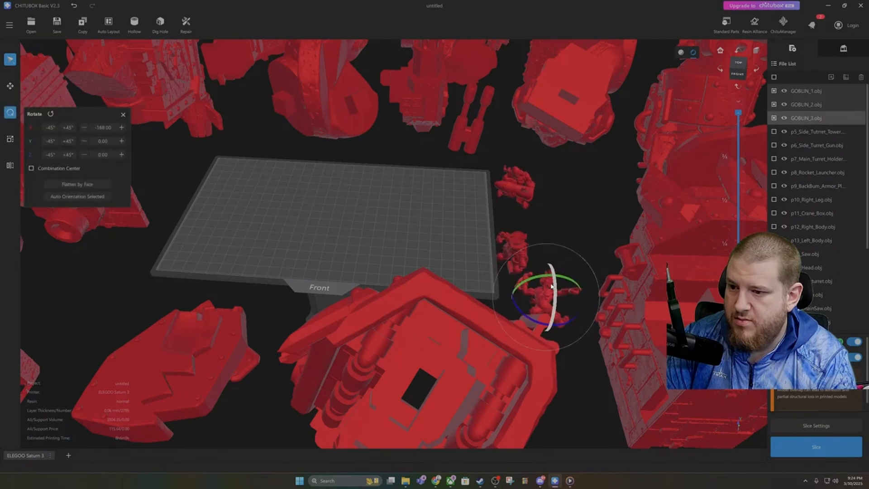
left_click_drag(551, 286, 593, 218)
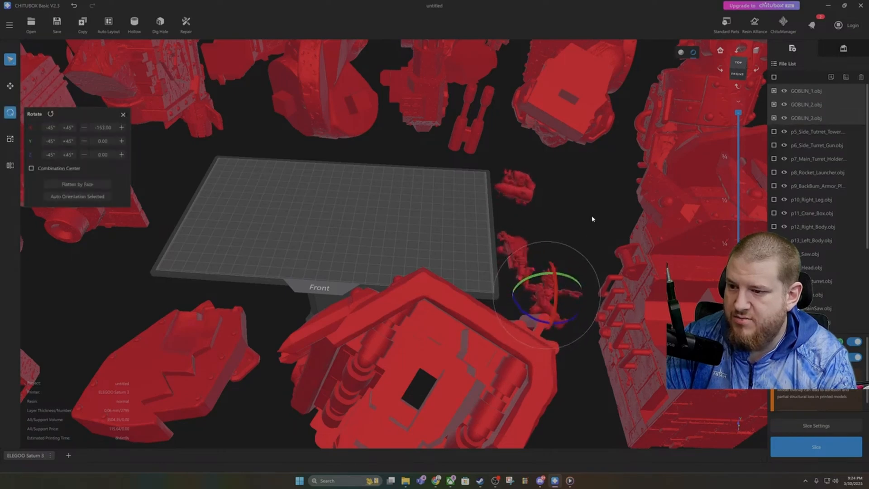
left_click(592, 219)
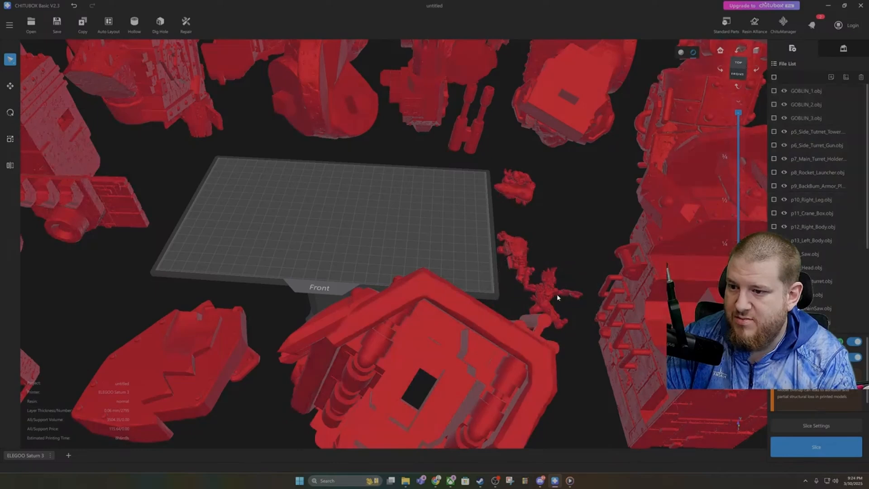
Step: Rotate only GOBLIN_3 farther about the X axis to tilt it differently from the other two goblins
left_click(557, 298)
key("t")
left_click(9, 112)
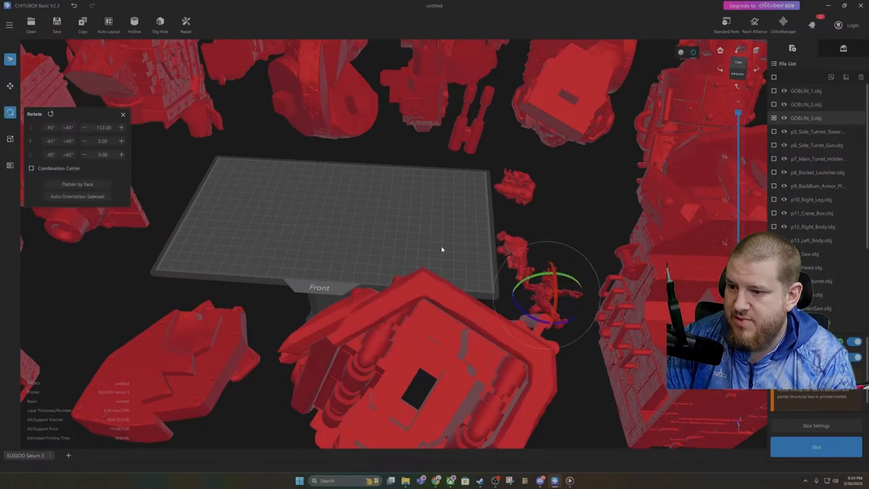
left_click(578, 216)
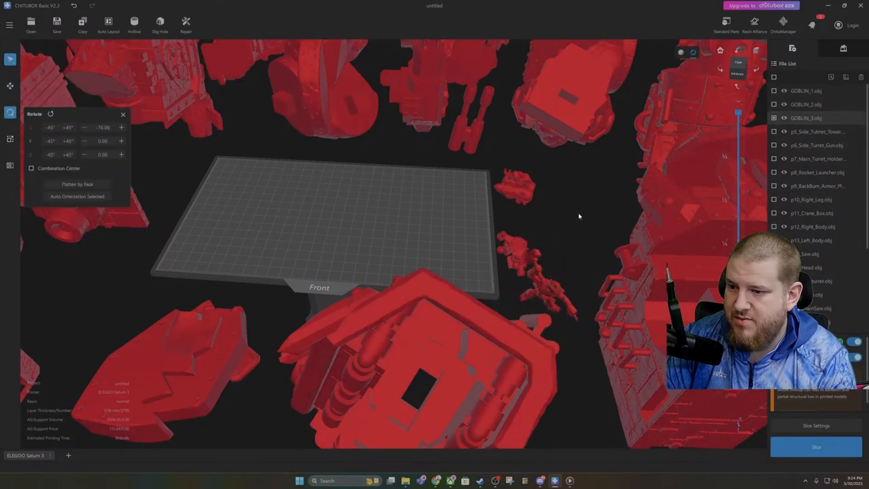
Step: Move the three goblins onto the plate's right end, with GOBLIN_2 in the back corner, GOBLIN_1 before it and GOBLIN_3 frontmost
scroll(556, 231, "up", 3)
right_click_drag(556, 231, 576, 244)
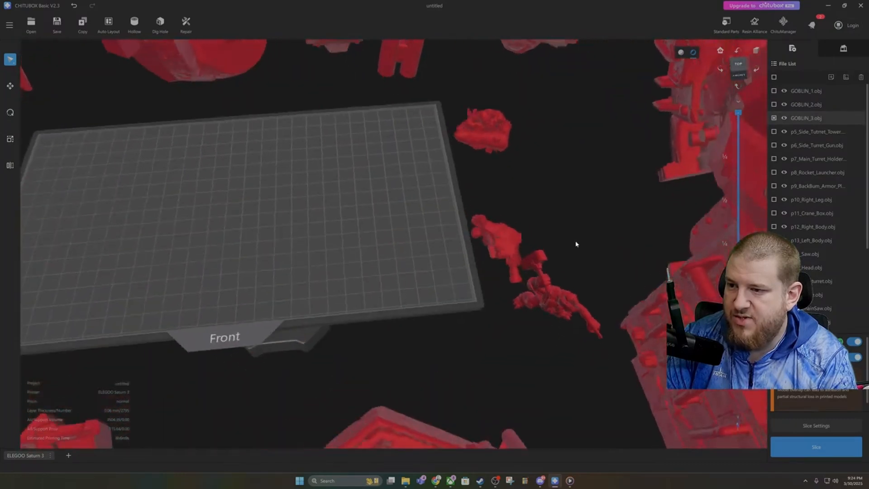
left_click(10, 86)
left_click(479, 133)
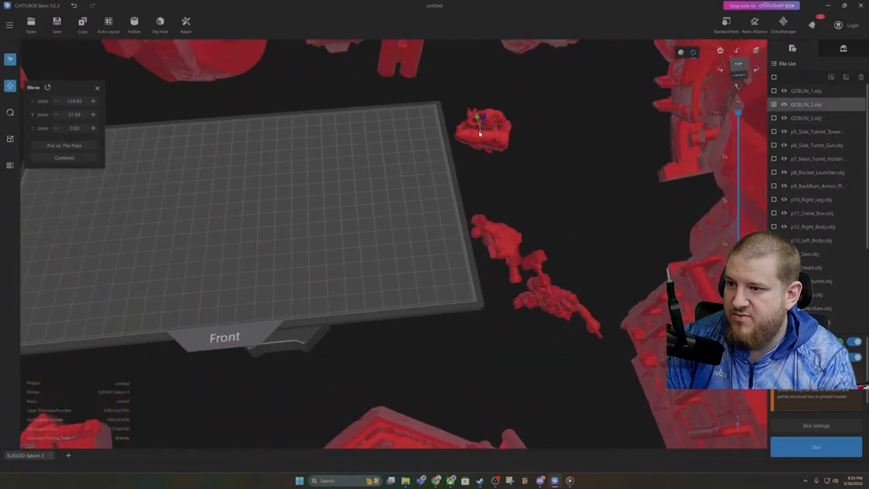
left_click_drag(488, 146, 411, 131)
left_click(527, 145)
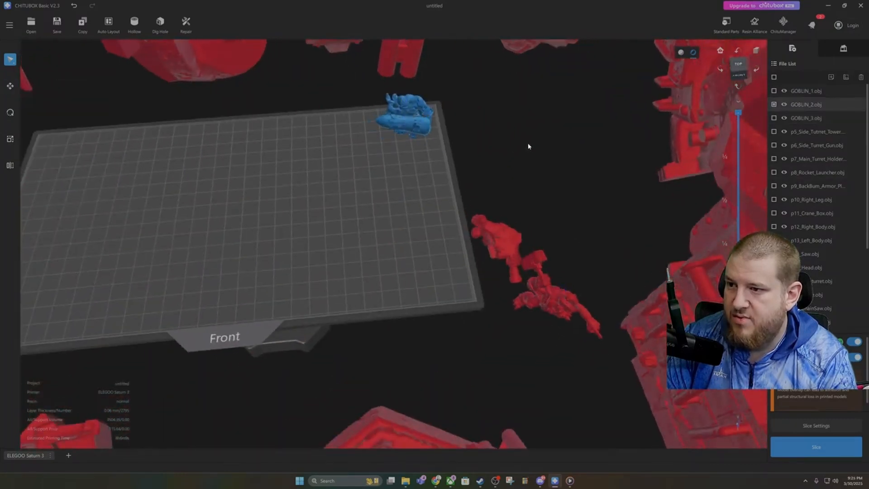
left_click_drag(492, 237, 413, 159)
left_click(530, 204)
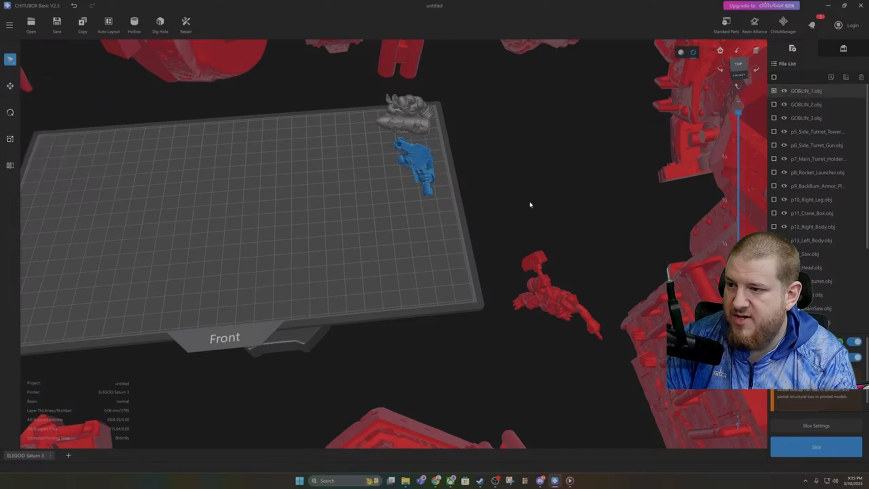
left_click_drag(531, 287, 417, 209)
left_click(549, 223)
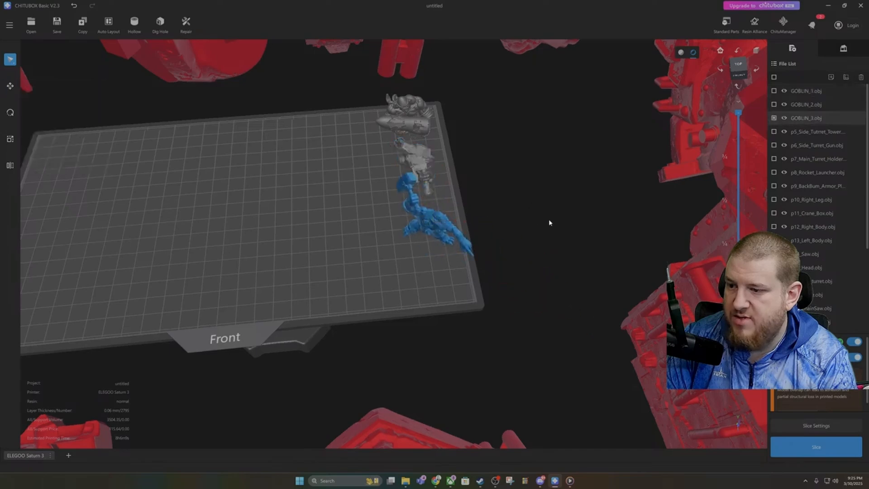
left_click_drag(549, 223, 578, 227)
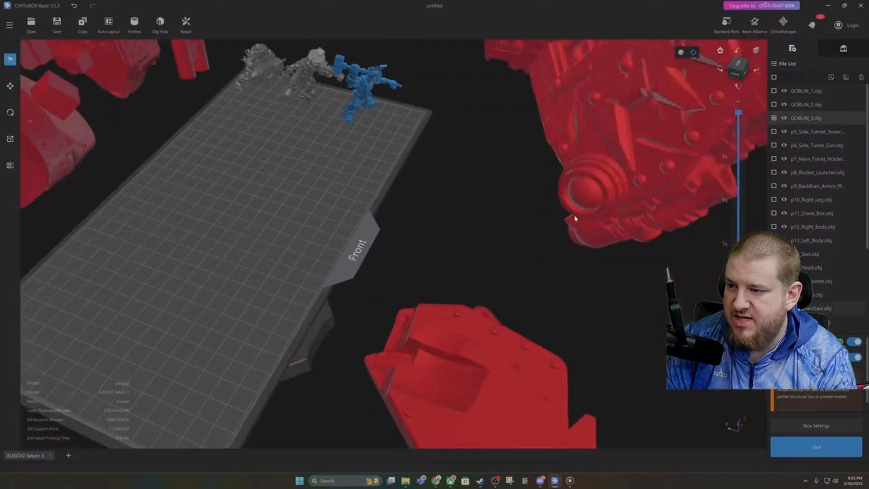
left_click_drag(475, 201, 543, 336)
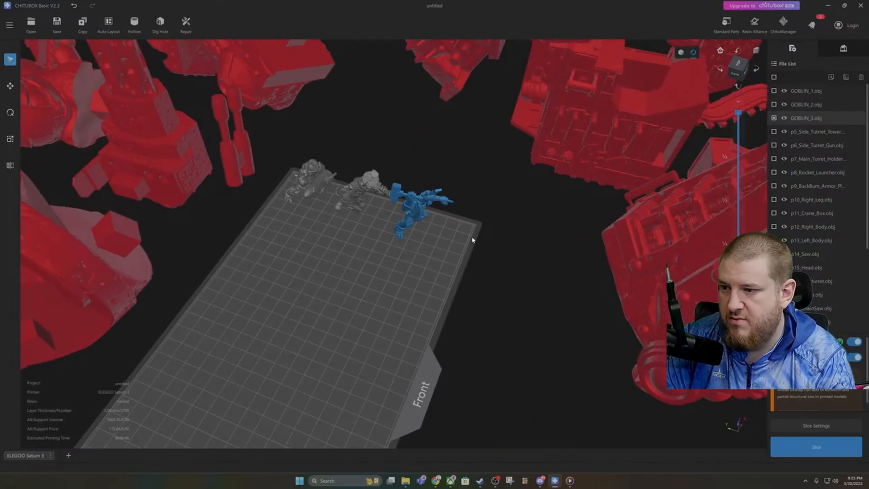
left_click(774, 119)
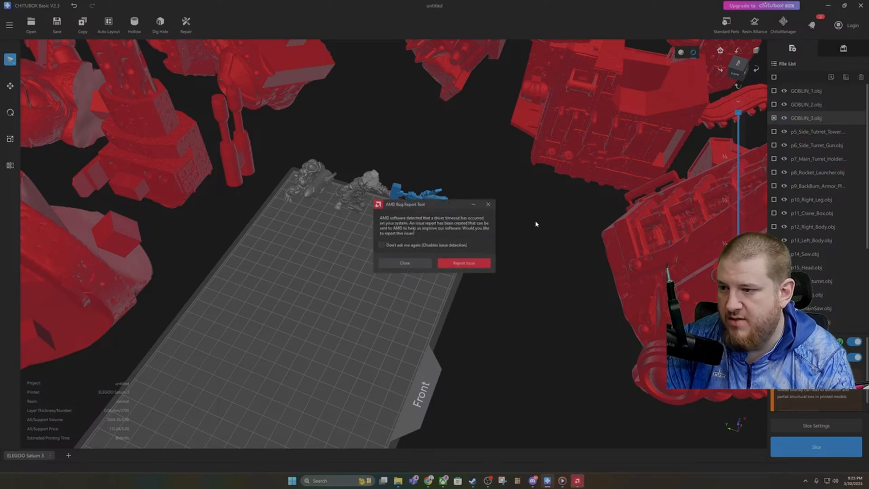
Step: Dismiss the AMD bug report without sending it and force the unresponsive CHITUBOX program to close
left_click(417, 265)
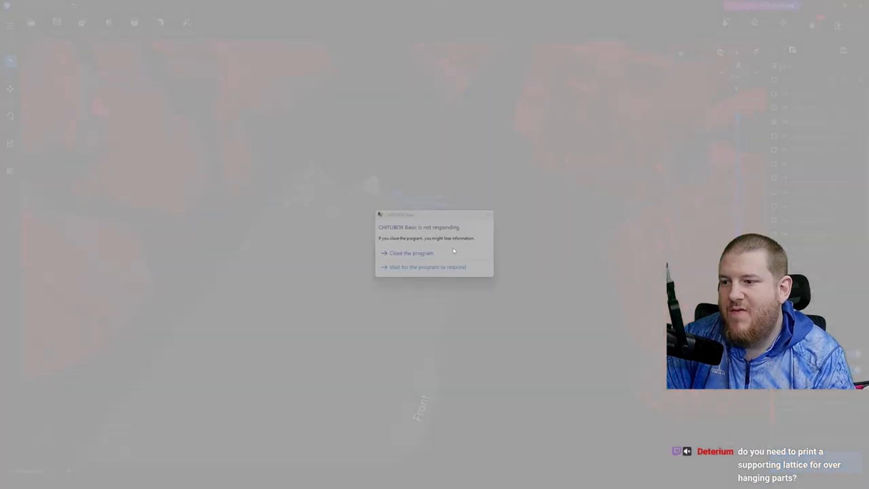
left_click(453, 251)
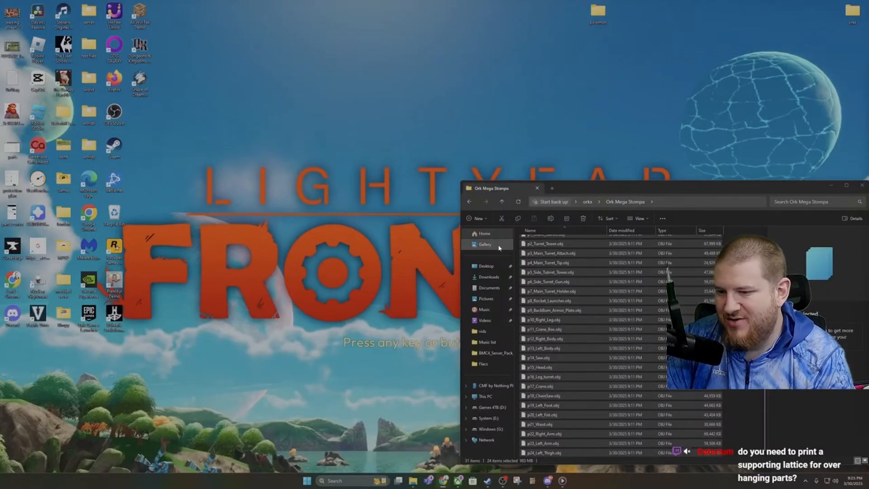
scroll(593, 313, "up", 3)
left_click(392, 188)
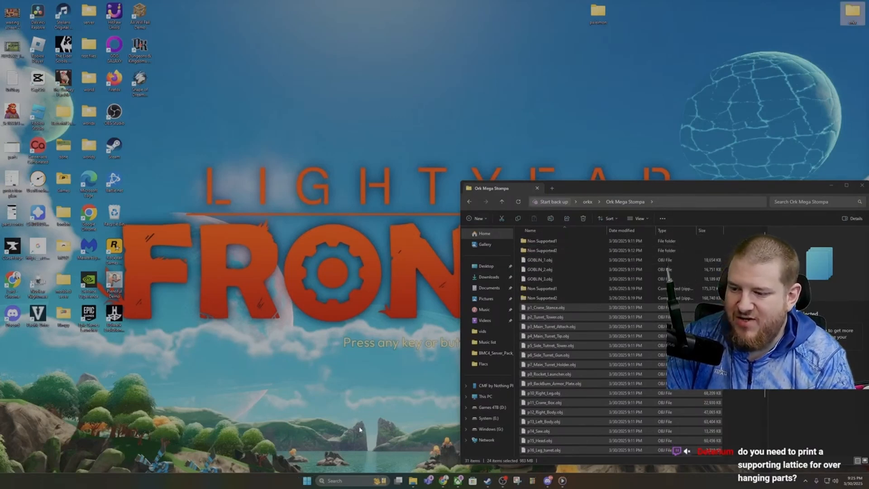
Step: Launch CHITUBOX Basic and dismiss the software bug feedback form without submitting it
left_click(335, 480)
type("cura")
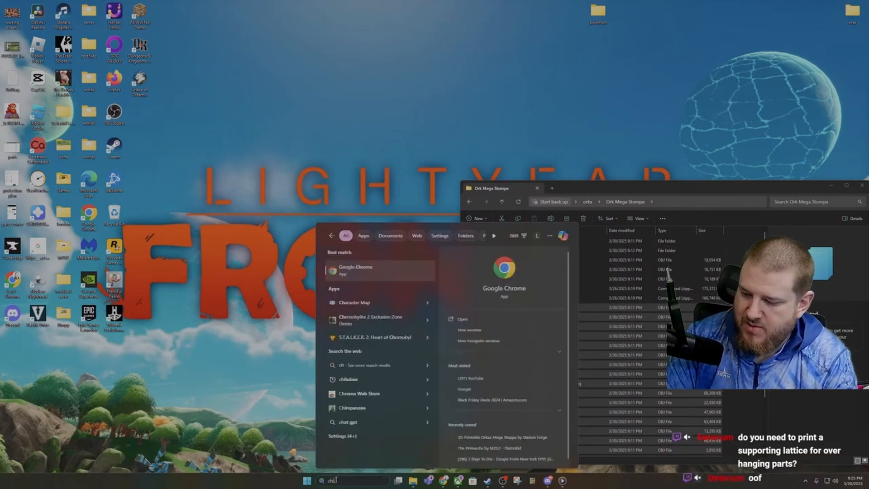
left_click(360, 329)
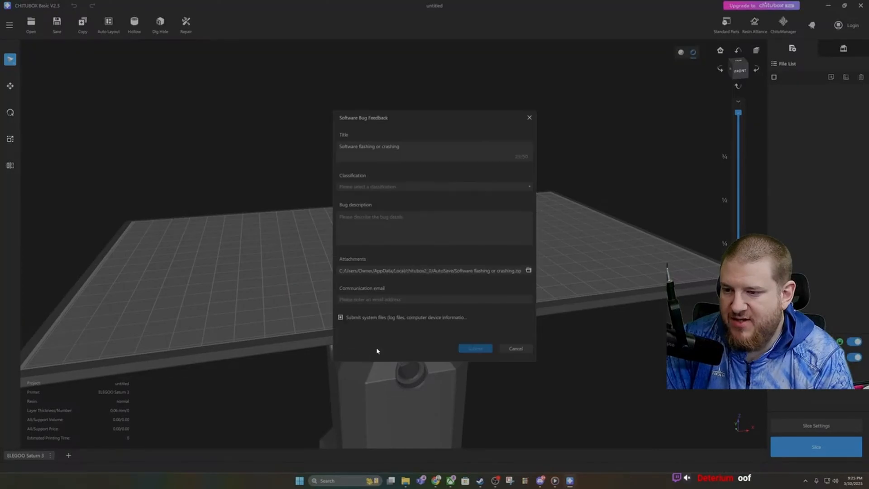
left_click(529, 117)
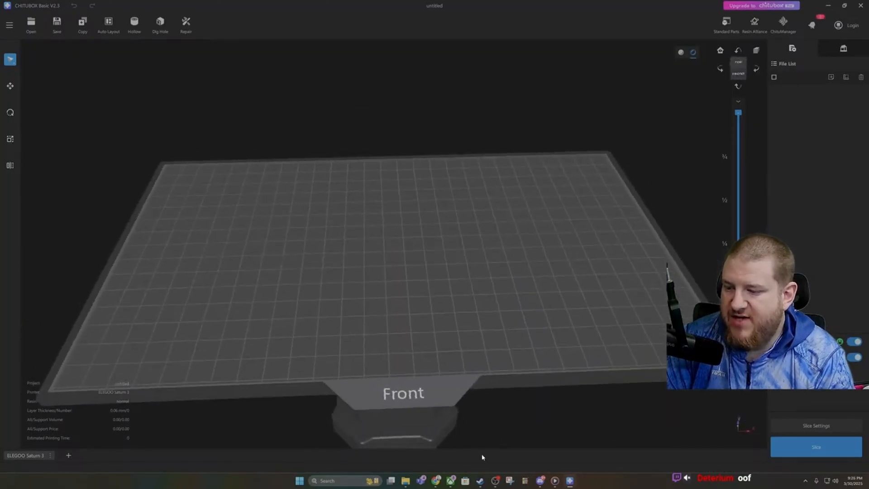
Step: Import the three goblin OBJ models and parts p1 to p5 from the Ork Mega Stompa folder onto the build plate
left_click(405, 481)
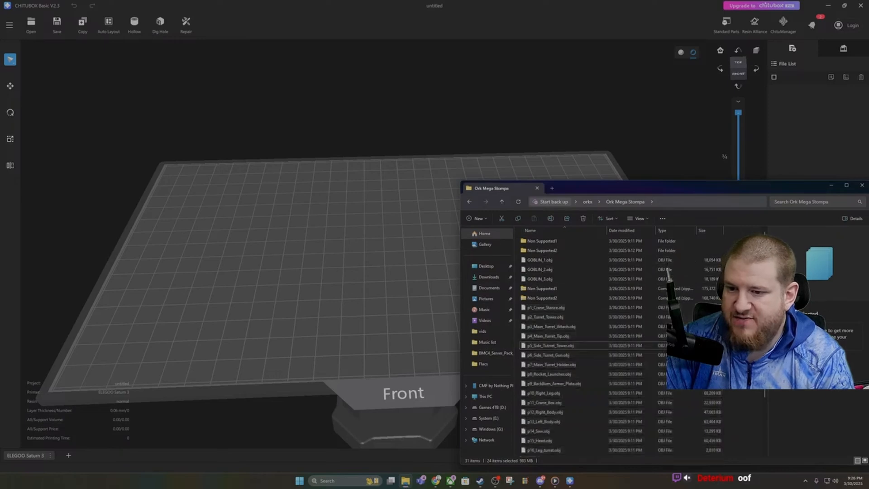
left_click_drag(727, 258, 684, 285)
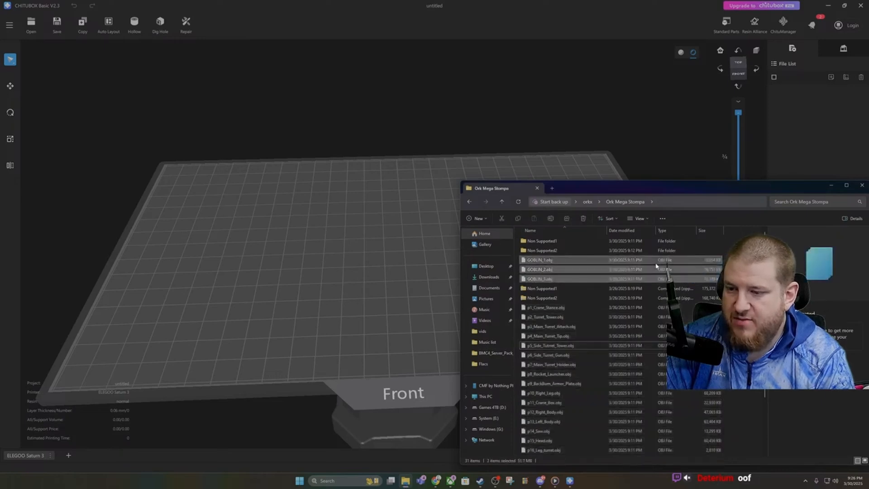
left_click_drag(446, 242, 433, 268)
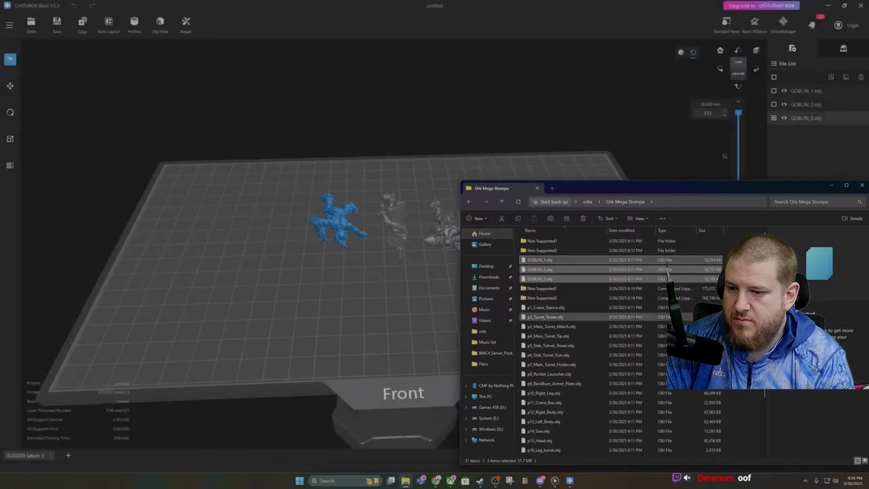
left_click_drag(727, 304, 679, 346)
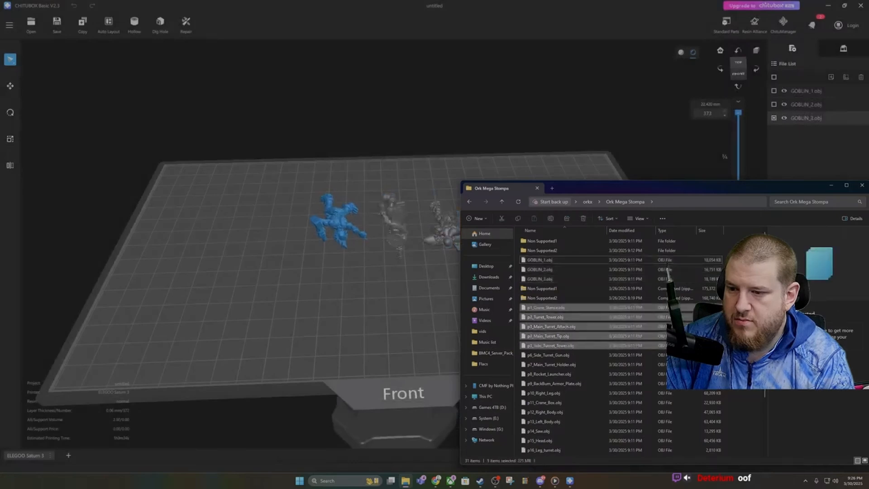
left_click_drag(657, 314, 372, 321)
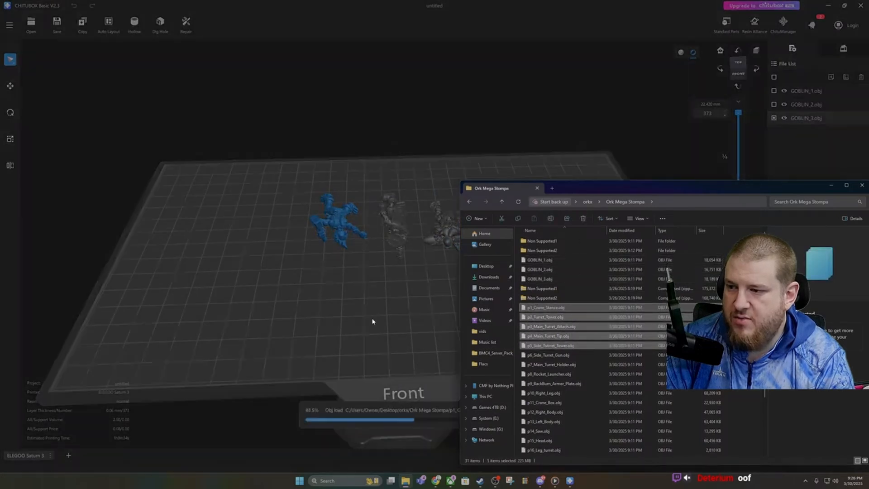
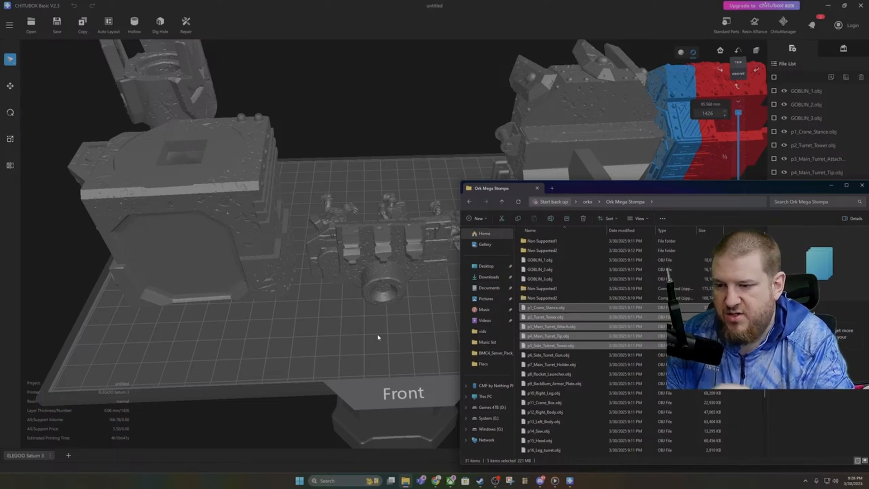
Step: Enlarge the folder window, capture a screenshot of the complete Ork Mega Stompa file list, and put both windows away
scroll(667, 268, "down", 3)
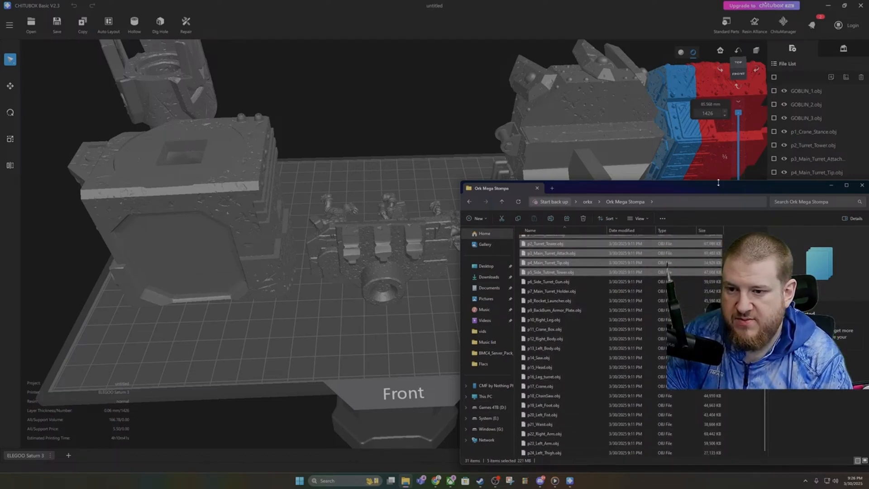
left_click_drag(718, 182, 718, 97)
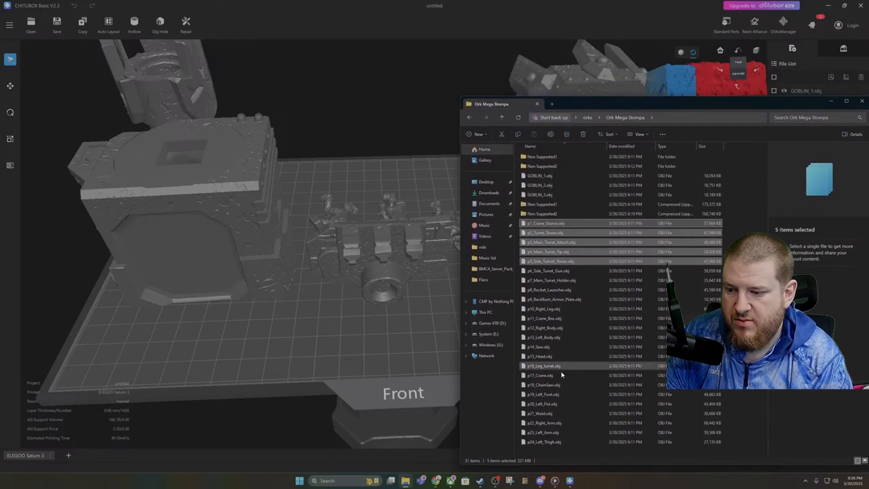
left_click(512, 481)
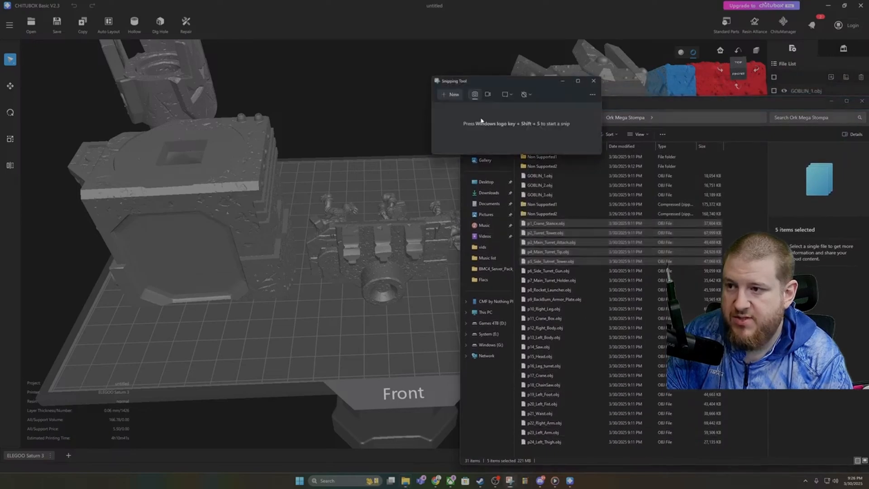
key("super+shift+s")
left_click_drag(514, 160, 737, 450)
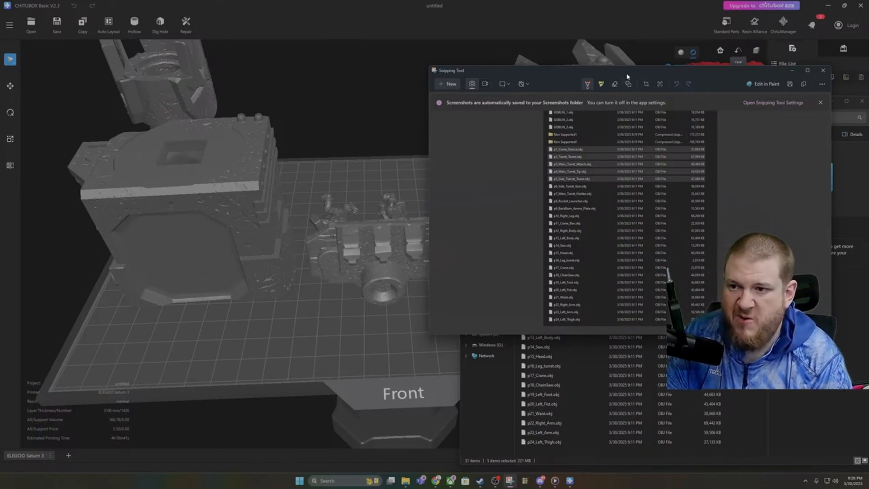
left_click(823, 70)
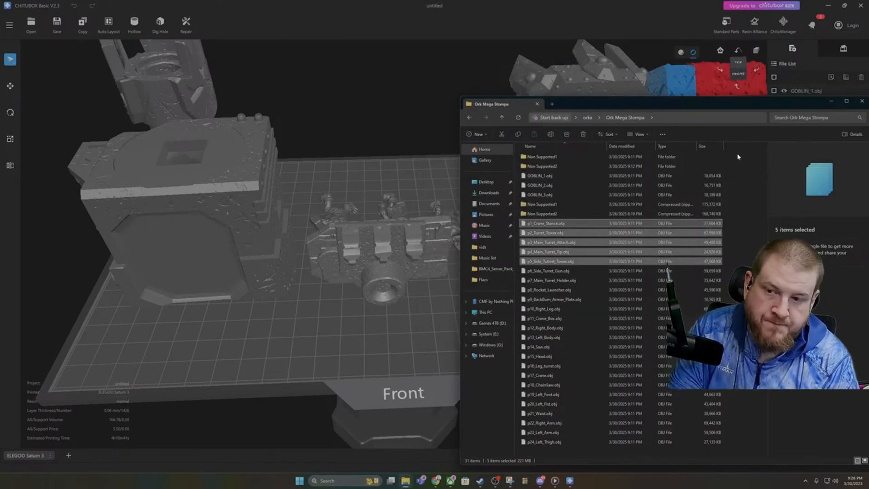
left_click(832, 104)
Step: Scale all loaded models to 150% with the ratio locked
scroll(670, 289, "down", 3)
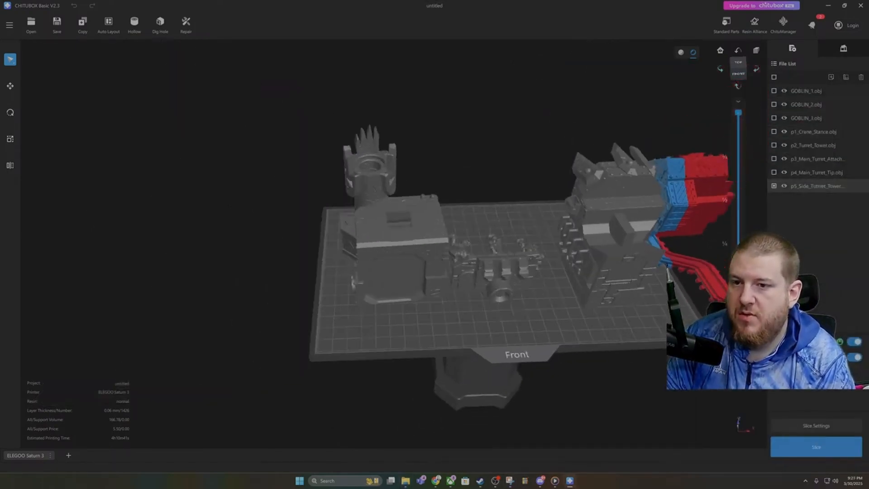
right_click_drag(669, 290, 537, 236)
left_click(773, 77)
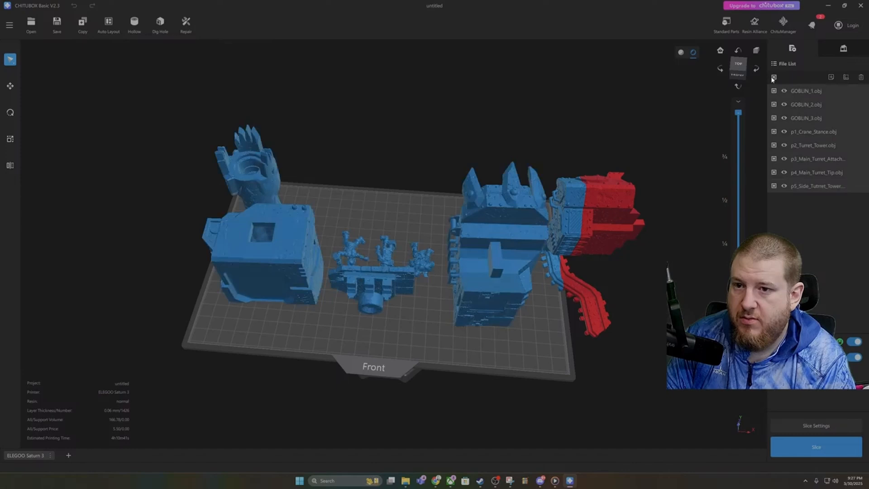
right_click(484, 232)
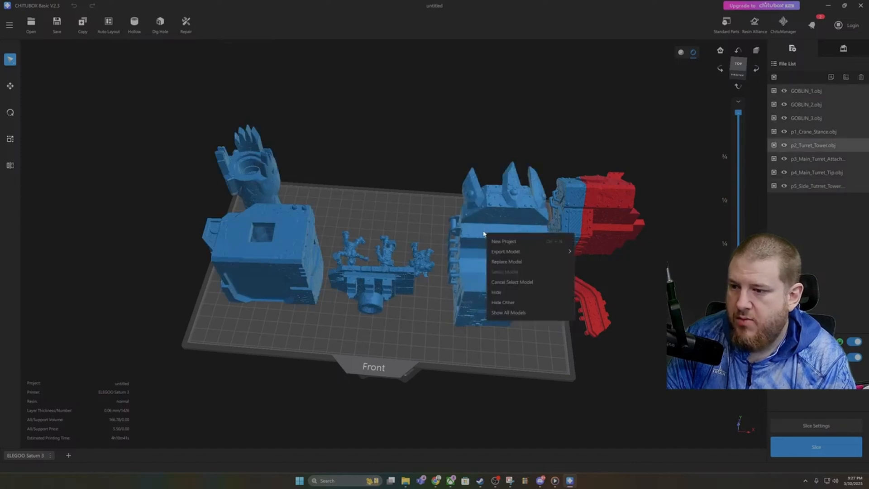
left_click(9, 139)
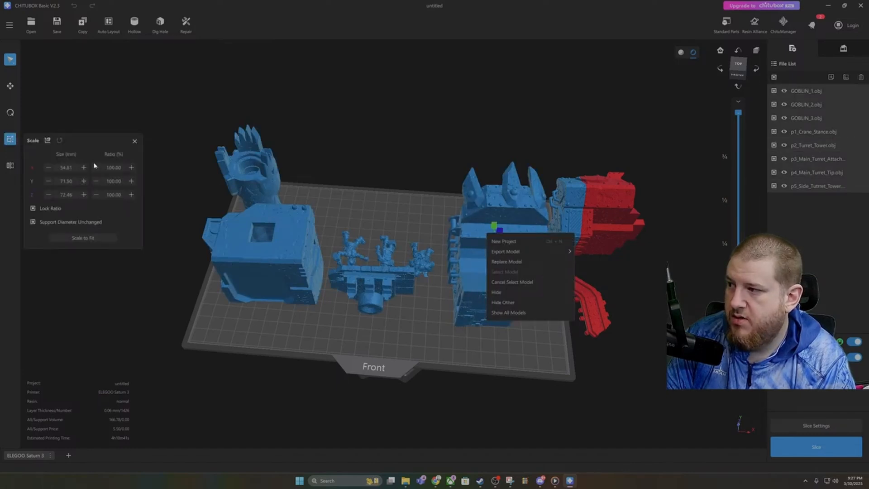
left_click(113, 167)
type("150")
key("Return")
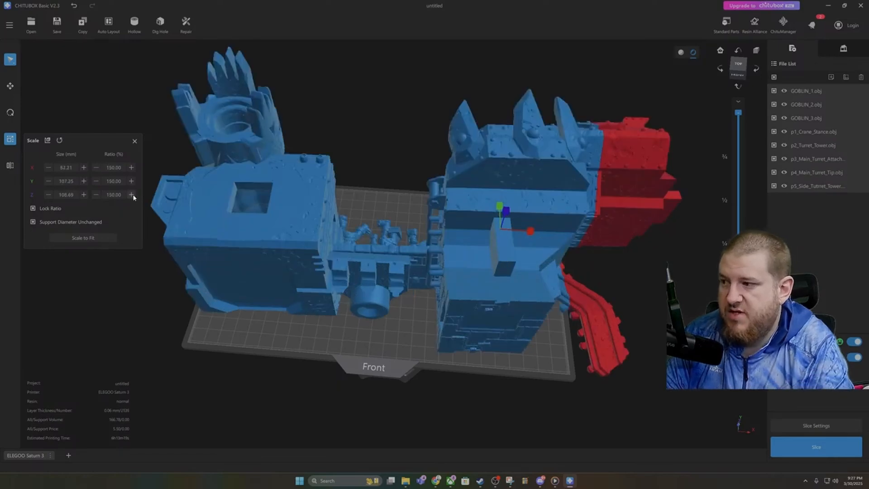
Step: Deselect the models, then separate the main turret attachment and main turret tip by moving them individually at the plate's left end
left_click(289, 355)
left_click_drag(272, 303, 251, 300)
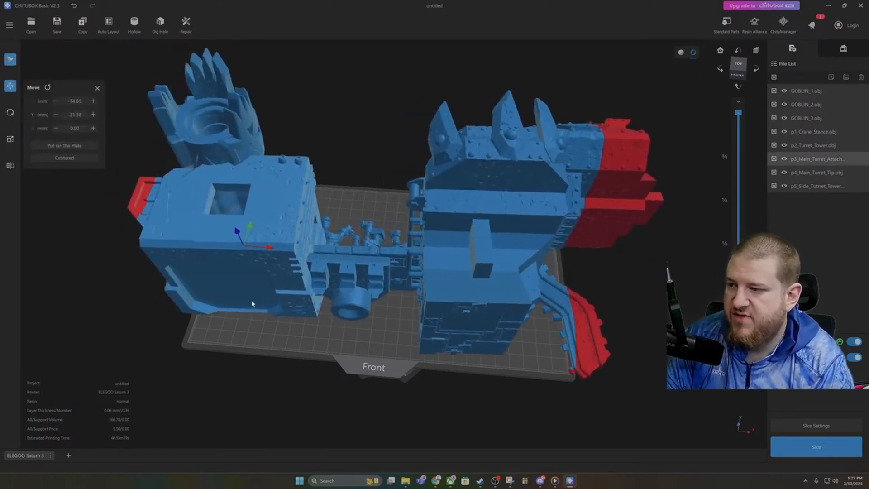
left_click(773, 78)
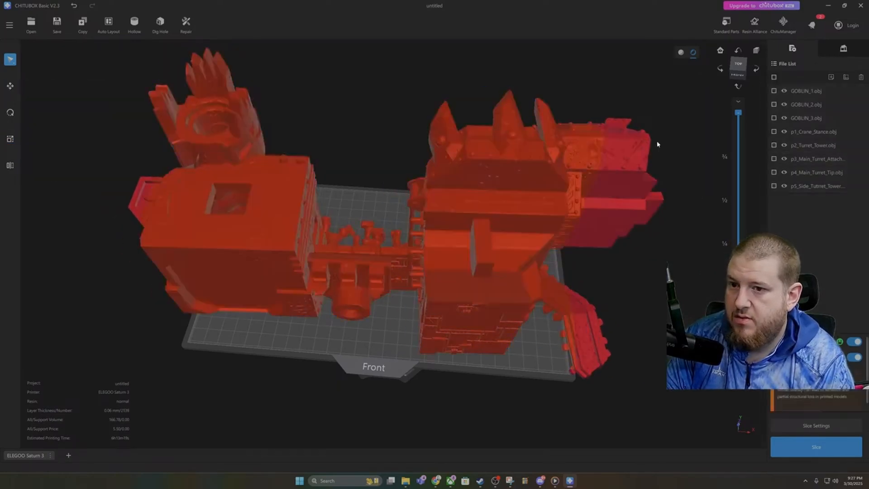
left_click_drag(291, 234, 206, 292)
left_click_drag(271, 199, 306, 194)
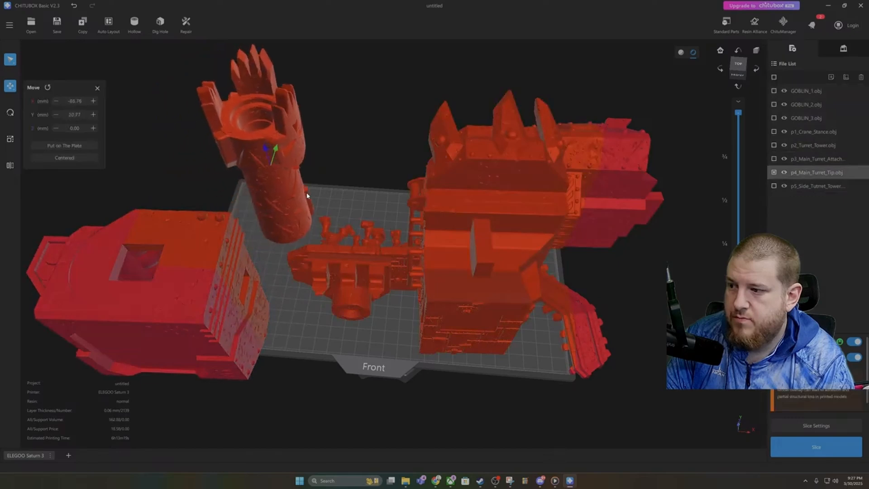
Step: Move the turret tower, side turret tower and crane stance off the build plate to free up space
left_click(335, 191)
left_click_drag(455, 194, 432, 106)
left_click_drag(593, 169, 658, 101)
left_click(589, 219)
right_click_drag(622, 286, 500, 269)
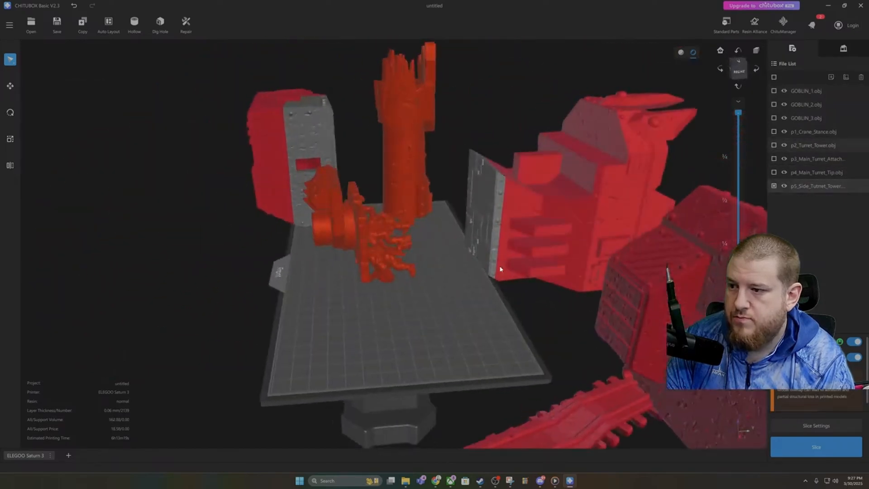
left_click_drag(317, 253, 190, 285)
right_click_drag(306, 285, 452, 305)
Step: Rotate the main turret tip 10° about the X axis
left_click(9, 113)
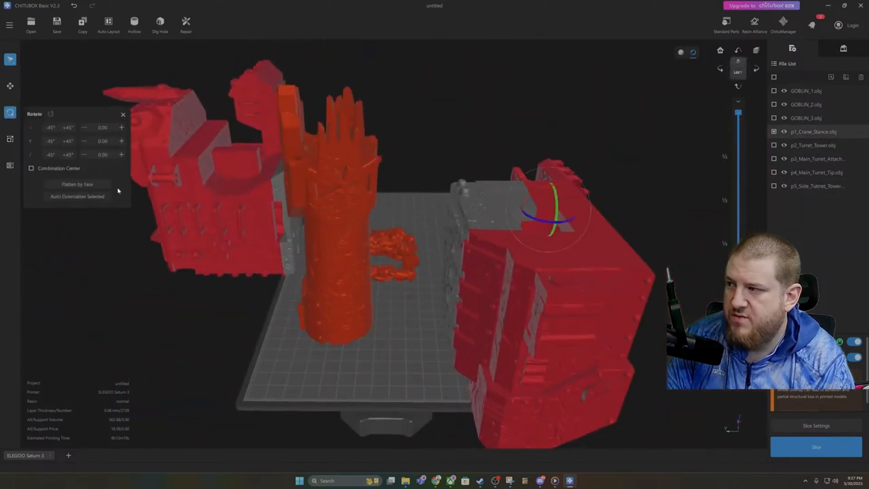
left_click(349, 241)
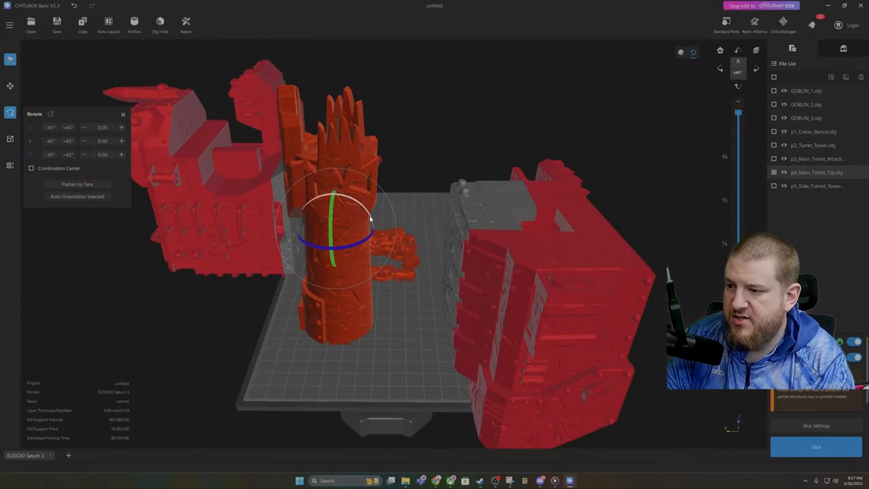
left_click_drag(370, 219, 372, 221)
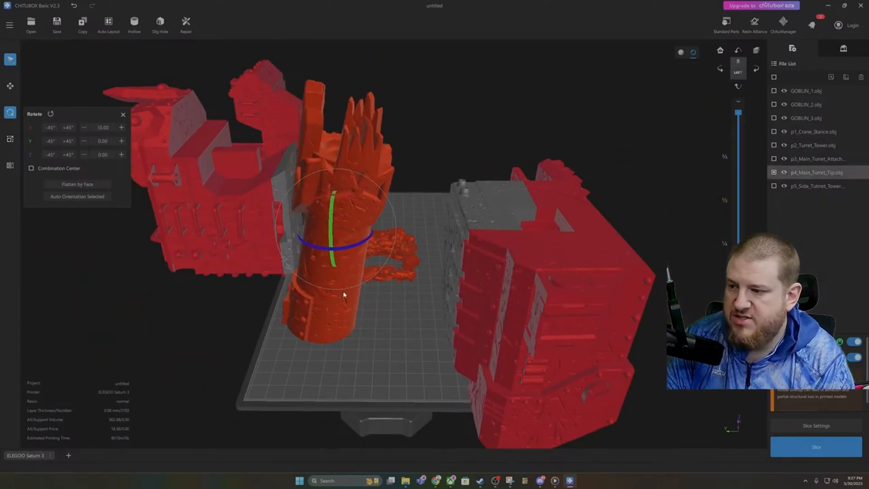
Step: Tilt the main turret attachment 9° about the X axis
left_click(538, 293)
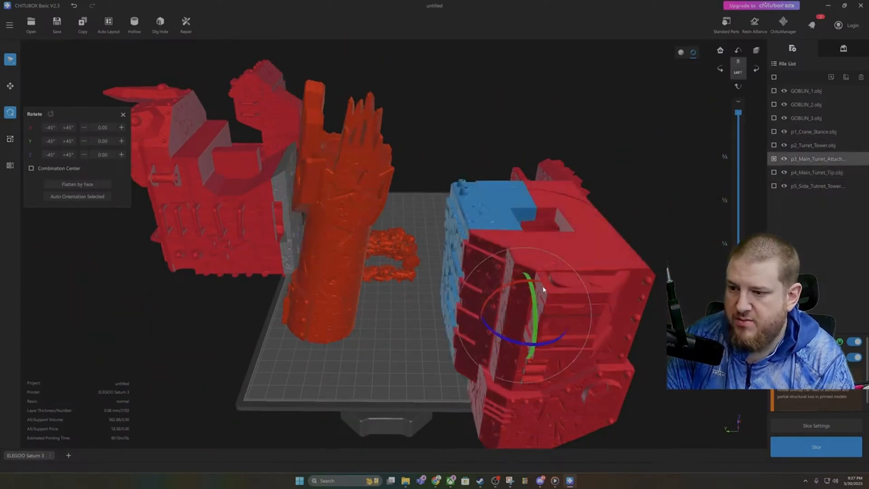
left_click_drag(544, 286, 547, 288)
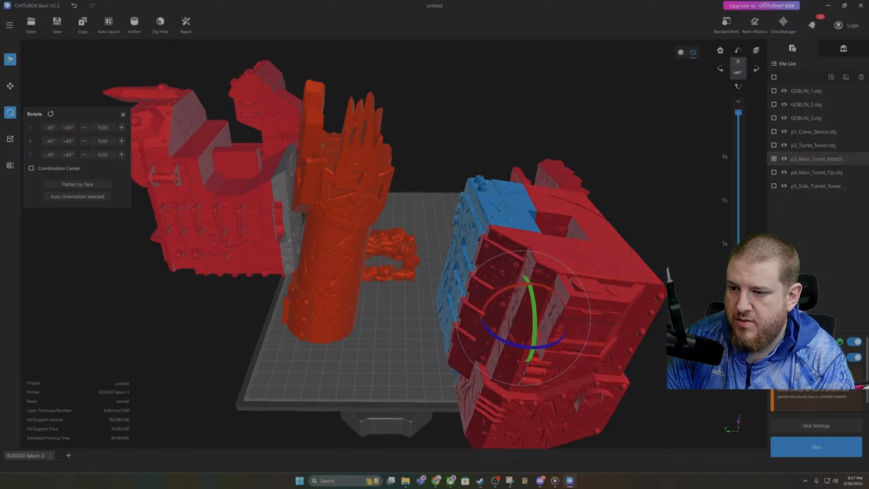
mouse_move(679, 306)
right_mouse_down()
mouse_move(655, 326)
mouse_move(680, 304)
right_mouse_up()
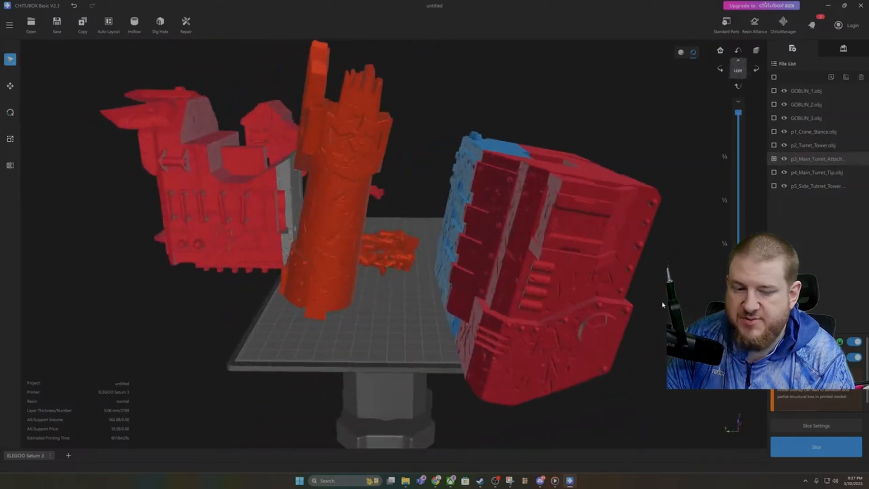
Step: Check the undersides of the tilted parts and move the main turret tip to about X -89 mm, Y 24 mm
right_click_drag(277, 308, 354, 187)
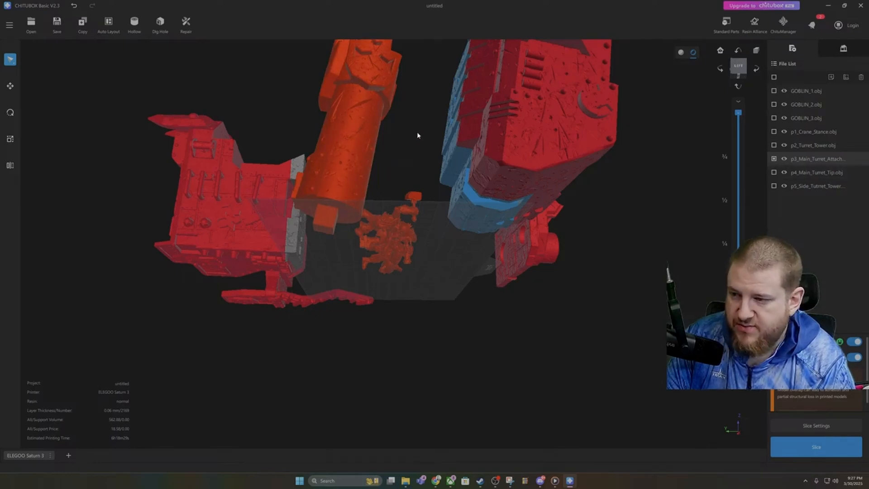
right_click_drag(418, 136, 417, 161)
left_click(339, 246)
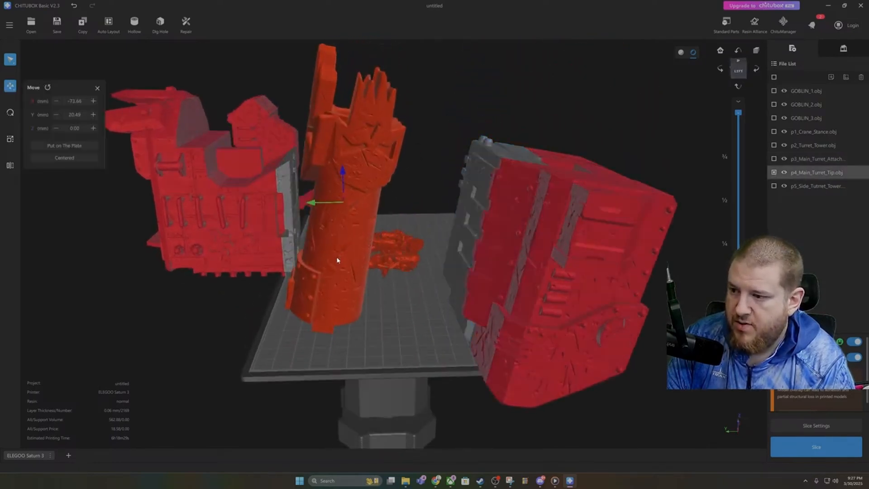
left_click_drag(337, 260, 322, 277)
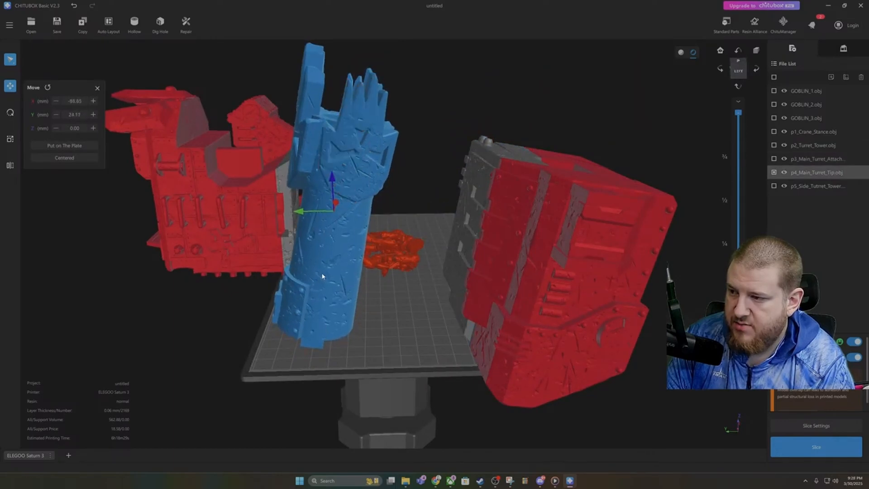
left_click(250, 317)
Step: Move the main turret attachment onto the plate's right end at about X 58 mm, Y -22 mm
right_click_drag(276, 316, 227, 335)
right_click_drag(340, 317, 432, 322)
left_click_drag(247, 295, 582, 264)
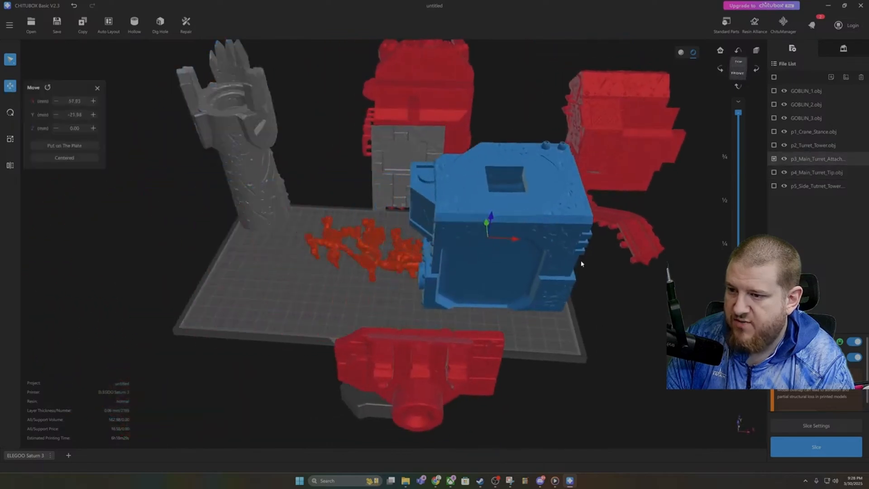
Step: Rotate the main turret attachment to 263° about the Z axis and return to the Move tool
left_click(10, 113)
left_click_drag(462, 249, 526, 272)
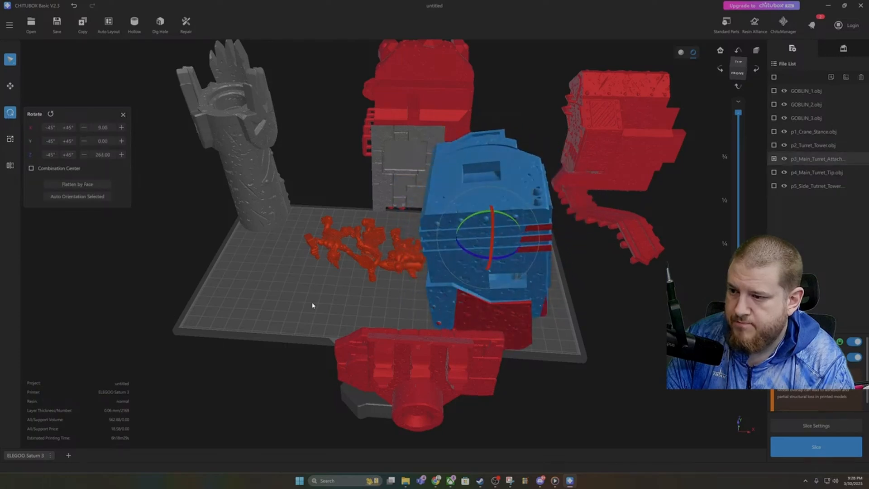
left_click(10, 112)
left_click(10, 86)
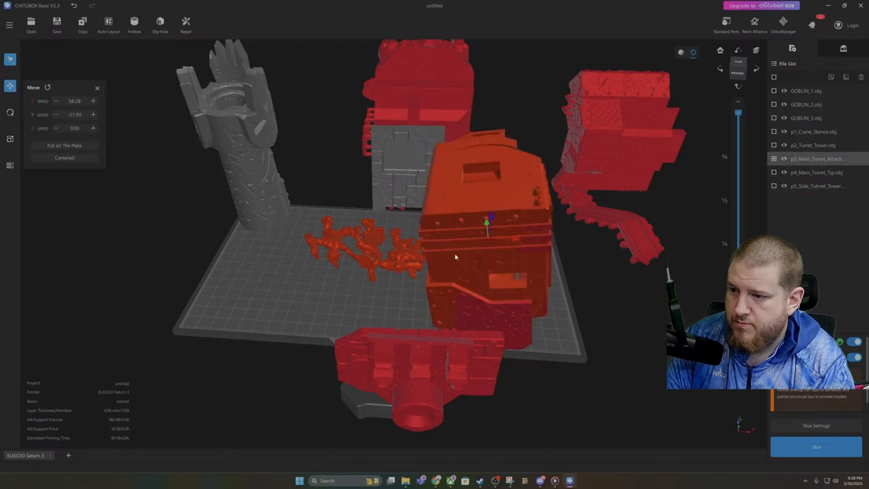
Step: Move the main turret attachment to about X 77 mm, Y -15 mm on the build plate
left_click_drag(452, 237, 472, 205)
right_click_drag(624, 289, 465, 314)
left_click_drag(465, 314, 471, 329)
right_click_drag(472, 330, 504, 371)
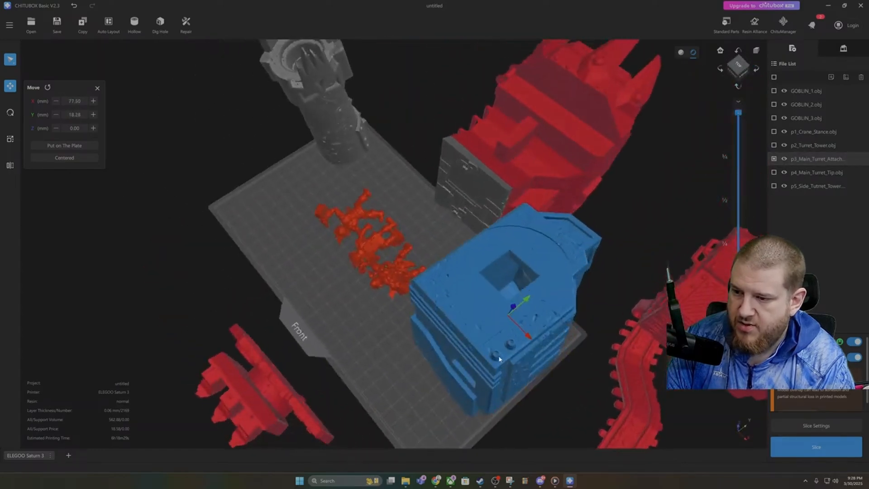
left_click_drag(471, 371, 420, 417)
right_click_drag(419, 417, 415, 382)
left_click_drag(415, 382, 418, 355)
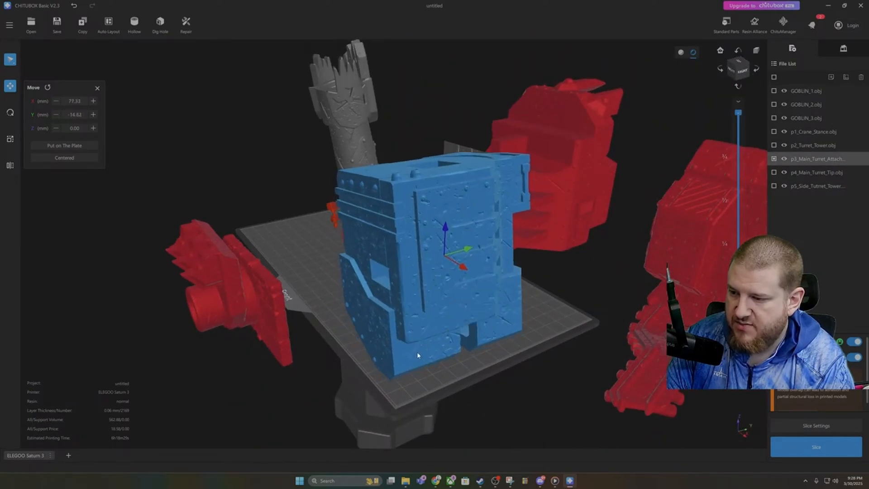
left_click(9, 115)
left_click_drag(418, 270, 430, 323)
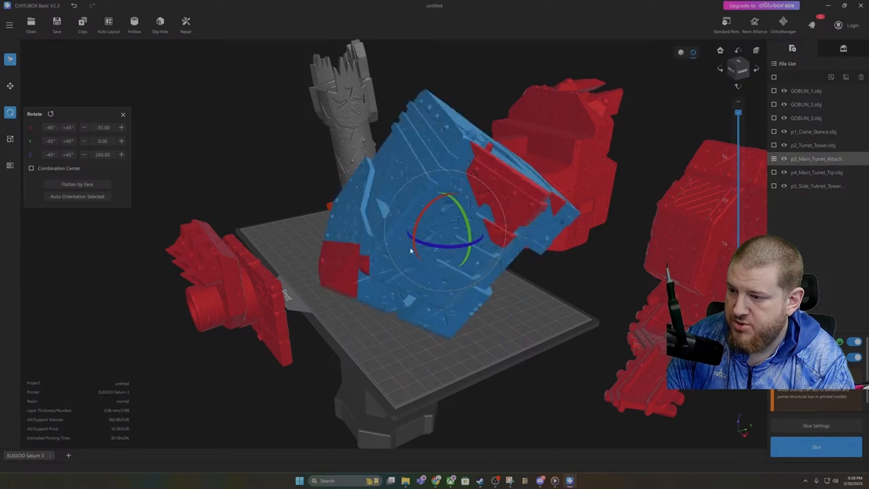
key("ctrl+z")
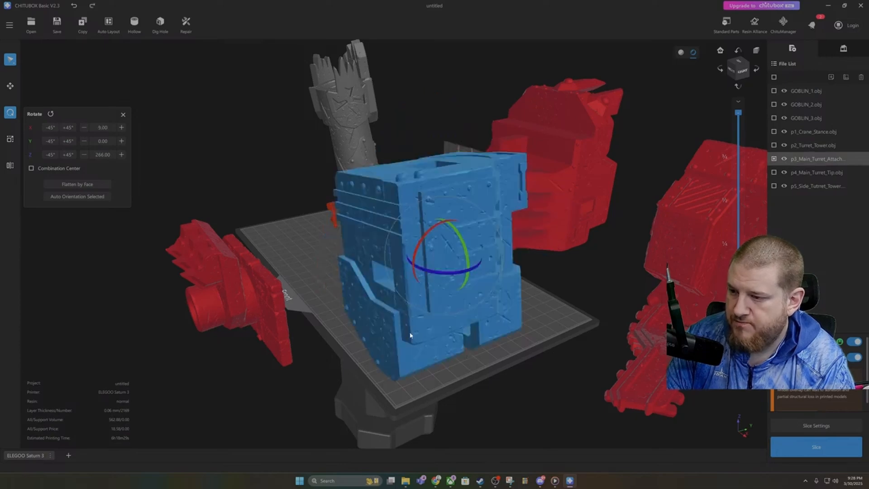
left_click(11, 86)
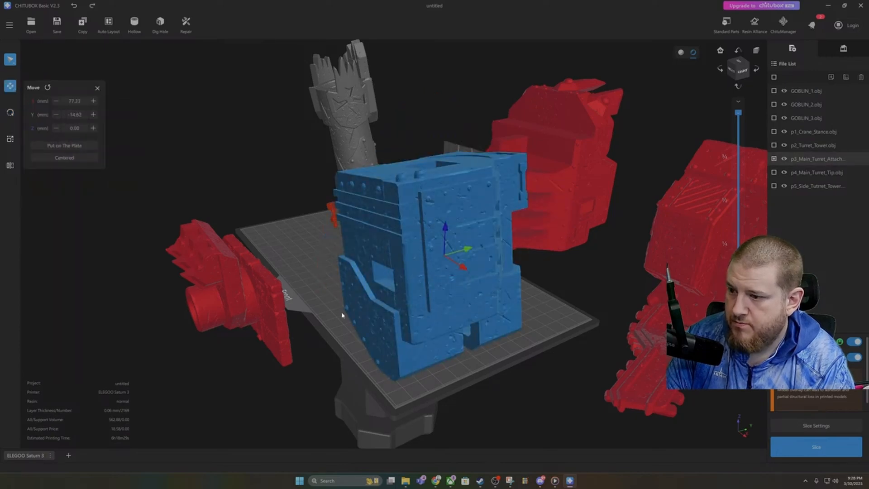
Step: Move the part overhanging the plate's rear edge off the plate and bring the crane stance onto the plate's front area
right_click_drag(331, 359, 357, 387)
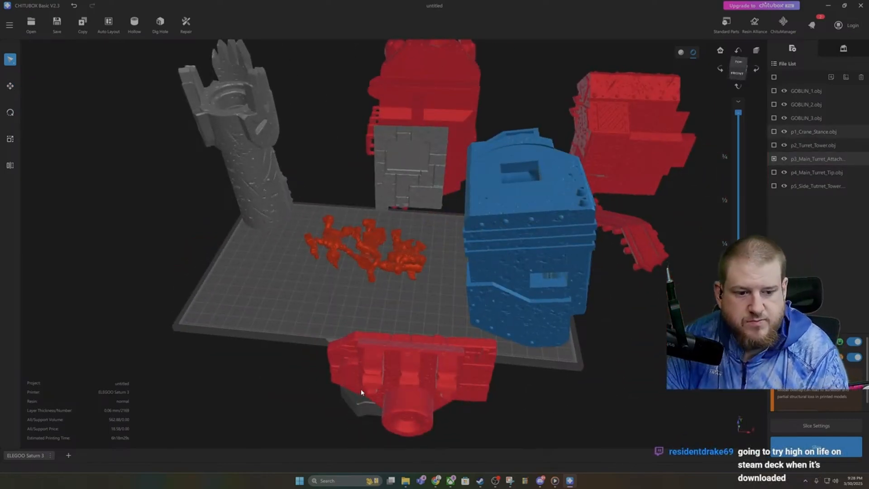
right_click_drag(287, 333, 348, 236)
left_click_drag(378, 194, 388, 162)
right_click_drag(389, 161, 376, 200)
left_click(376, 203)
left_click_drag(304, 376, 312, 274)
right_click_drag(313, 274, 339, 274)
Step: Select all three goblins and rotate them together to -75° about the X axis
left_click(317, 267)
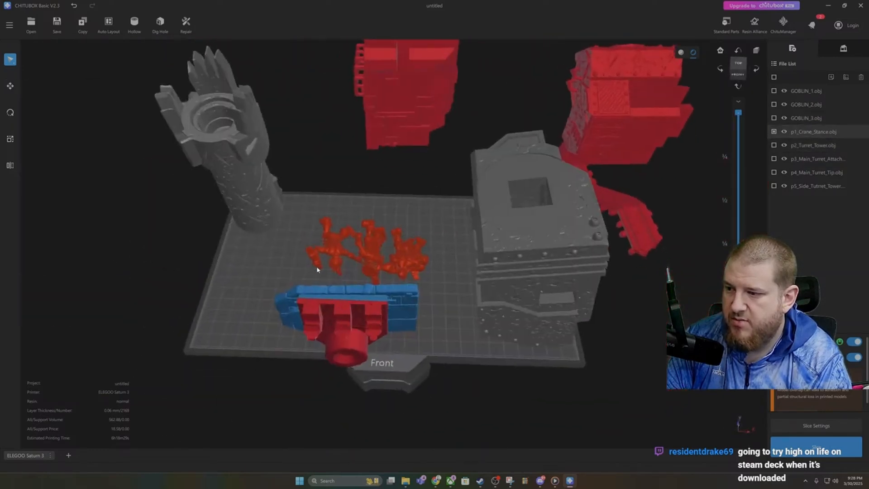
left_click(342, 255)
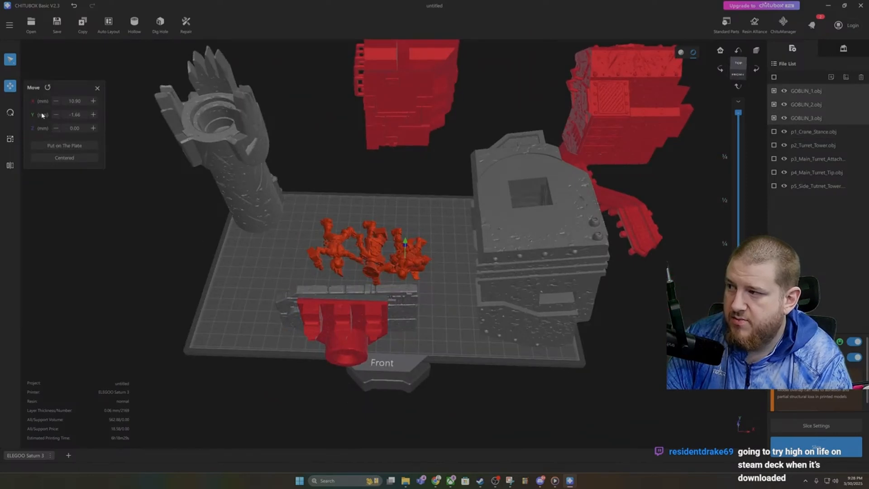
left_click(10, 113)
left_click_drag(406, 257, 406, 240)
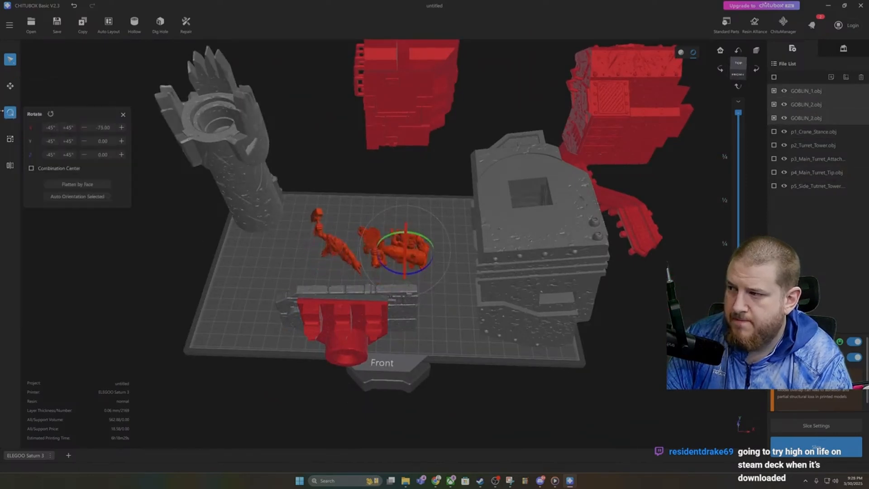
Step: Move the three goblins to the plate's left edge and rotate them to -4° about the Z axis
left_click(10, 85)
left_click_drag(393, 257, 243, 280)
left_click(10, 113)
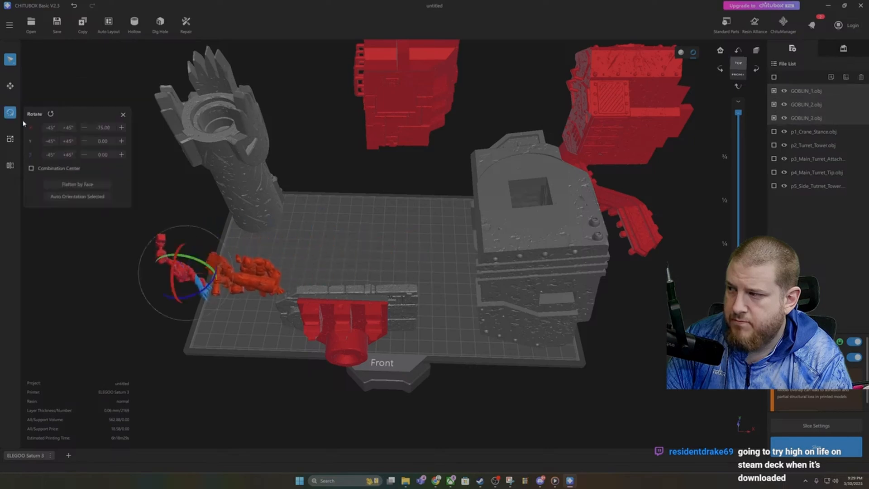
left_click_drag(160, 294, 149, 273)
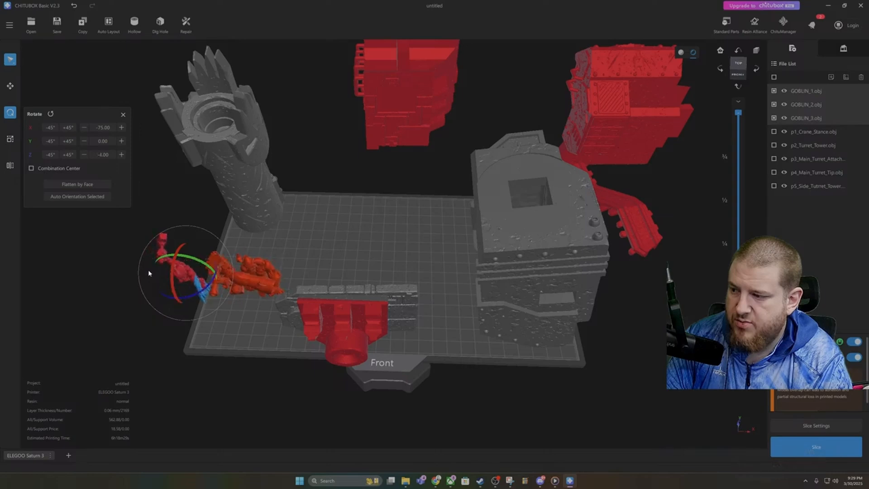
left_click(10, 86)
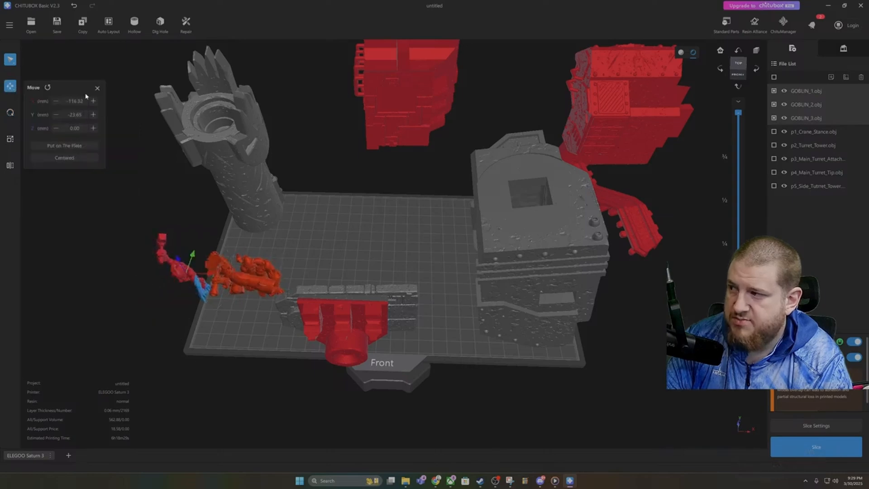
Step: Separate the goblins by moving GOBLIN_2 next to the tower and GOBLIN_1 to about X -96 mm, Y -43 mm
left_click(774, 78)
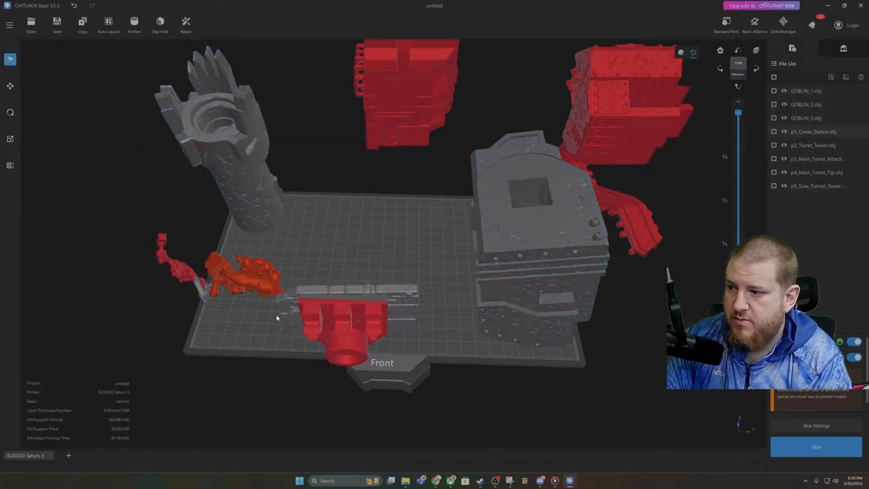
left_click_drag(251, 273, 259, 257)
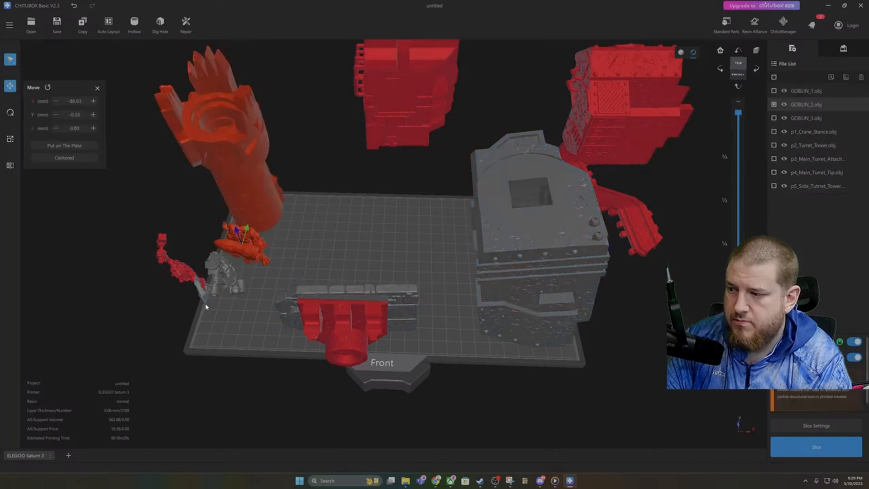
left_click(202, 339)
middle_click_drag(204, 327, 456, 287)
scroll(456, 285, "up", 6)
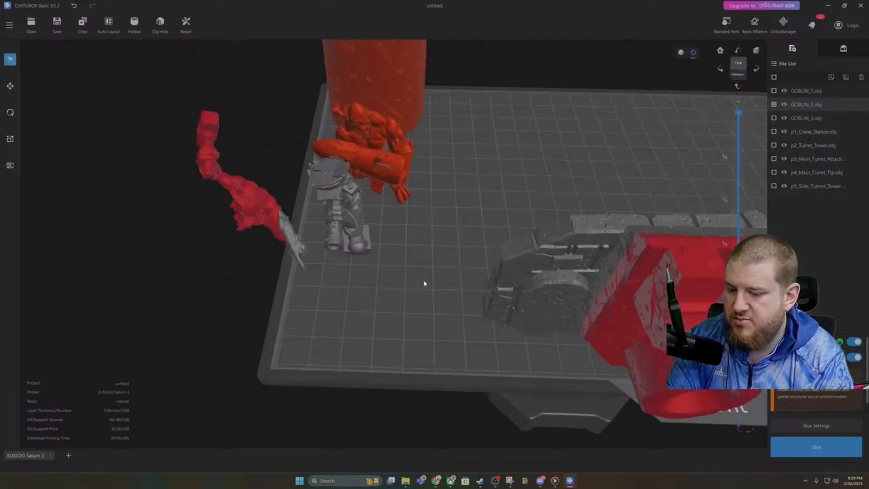
left_click_drag(414, 264, 523, 348)
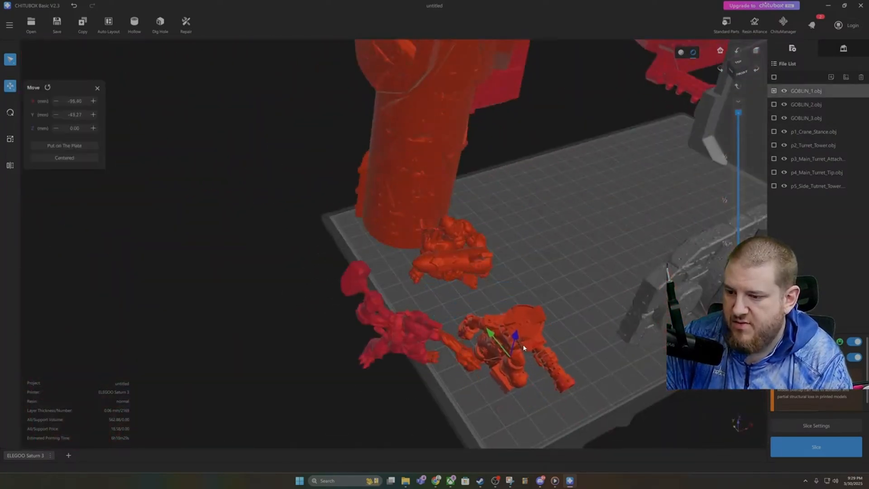
Step: Move GOBLIN_3 from outside the plate onto it beside GOBLIN_2, and adjust the spacing between the goblins
right_click_drag(597, 351, 545, 330)
left_click_drag(352, 248, 519, 196)
left_click_drag(428, 292, 427, 275)
right_click_drag(426, 275, 452, 279)
left_click_drag(507, 319, 539, 315)
Step: Rotate GOBLIN_1 to -116° about the X axis and move it to about X -99 mm, Y -48 mm
left_click(10, 112)
right_click_drag(357, 338, 517, 306)
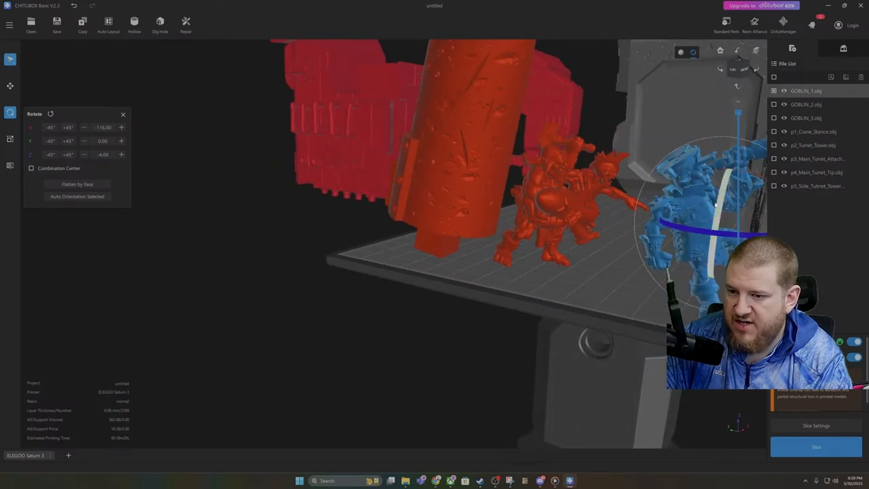
right_click_drag(628, 254, 427, 268)
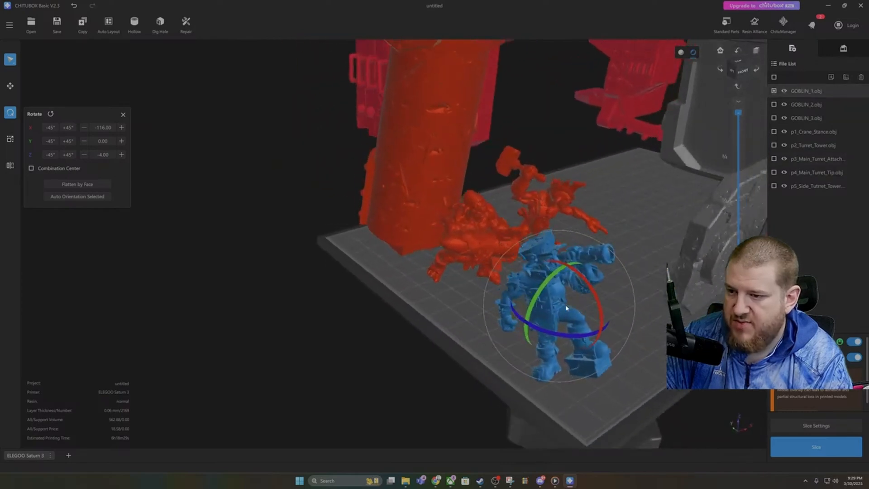
left_click(10, 85)
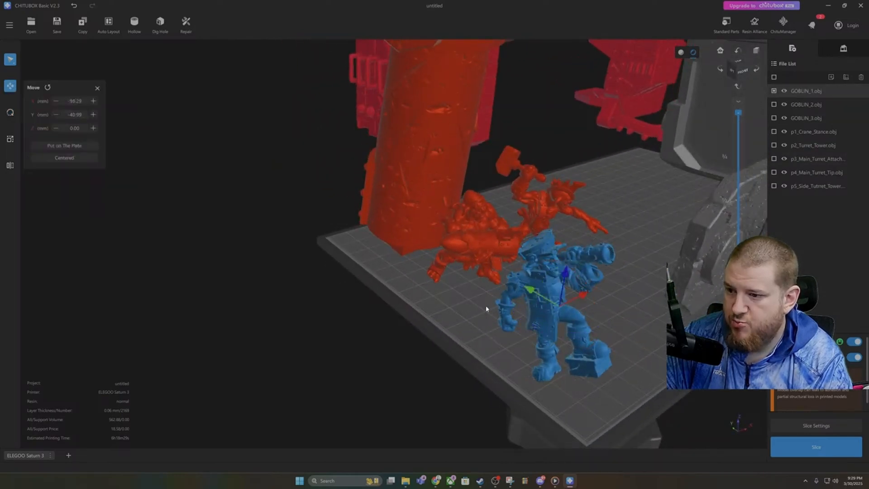
left_click_drag(550, 313, 569, 331)
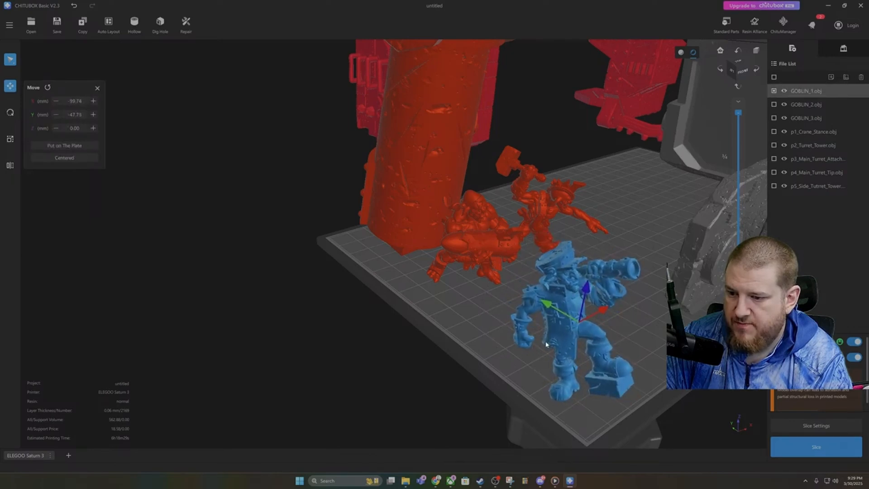
left_click(427, 349)
left_click_drag(427, 349, 426, 355)
Step: Move GOBLIN_3 further toward the plate's middle and place GOBLIN_2 behind GOBLIN_1 at about X -94 mm, Y -32 mm
left_click_drag(465, 274, 505, 318)
right_click_drag(370, 339, 391, 336)
left_click_drag(568, 280, 607, 276)
mouse_move(493, 288)
left_mouse_down()
mouse_move(496, 300)
mouse_move(499, 287)
left_mouse_up()
right_click_drag(364, 337, 450, 310)
left_click(423, 287)
mouse_move(422, 286)
left_mouse_down()
mouse_move(416, 262)
mouse_move(422, 286)
left_mouse_up()
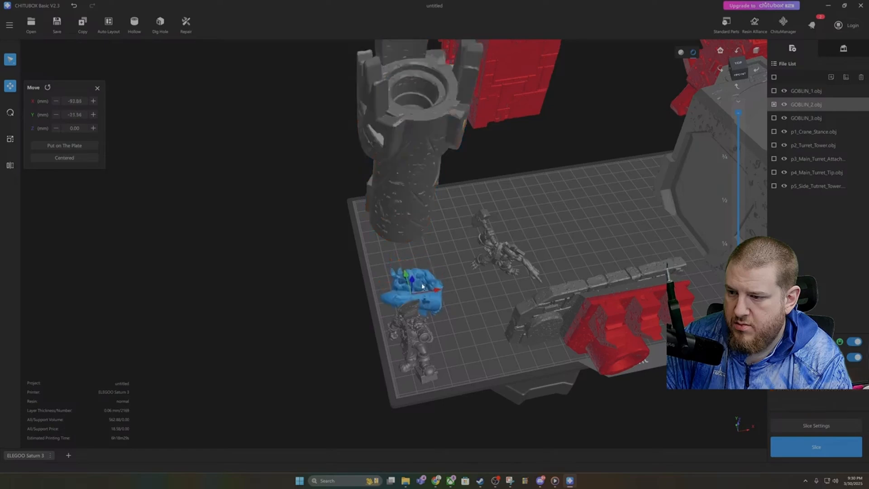
Step: Rotate GOBLIN_3 to about -85° about the Z axis and place it beside GOBLIN_1 at about X -76 mm, Y -43 mm
right_click_drag(422, 286, 297, 288)
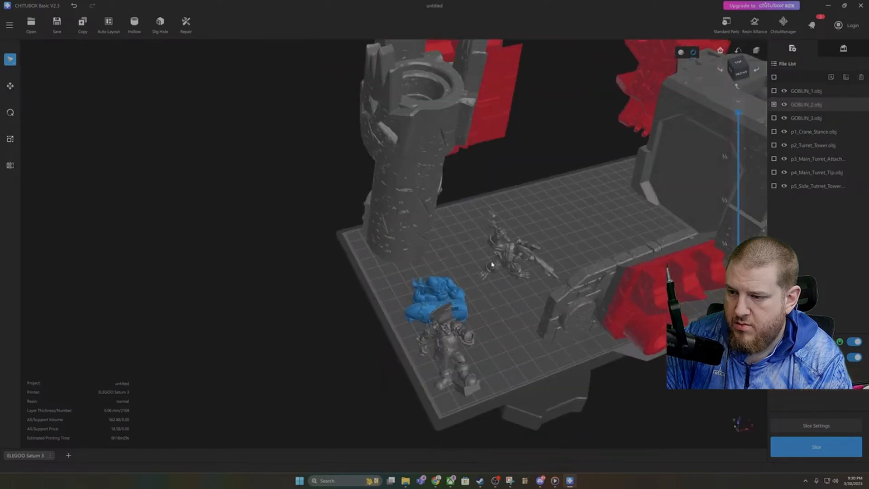
left_click(506, 279)
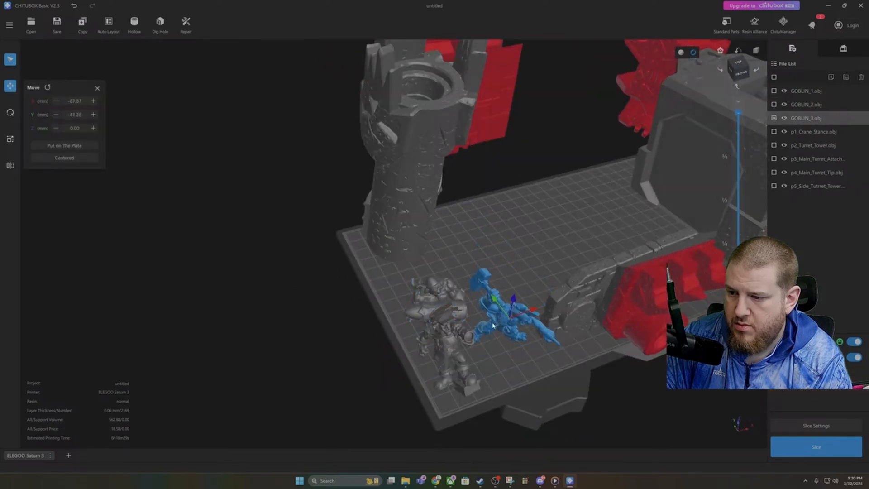
left_click_drag(493, 325, 490, 324)
left_click(14, 113)
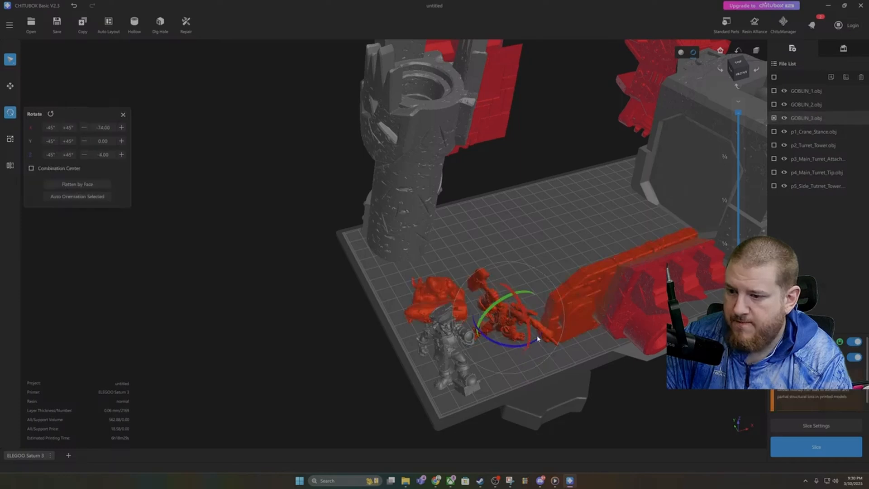
left_click_drag(526, 347, 517, 350)
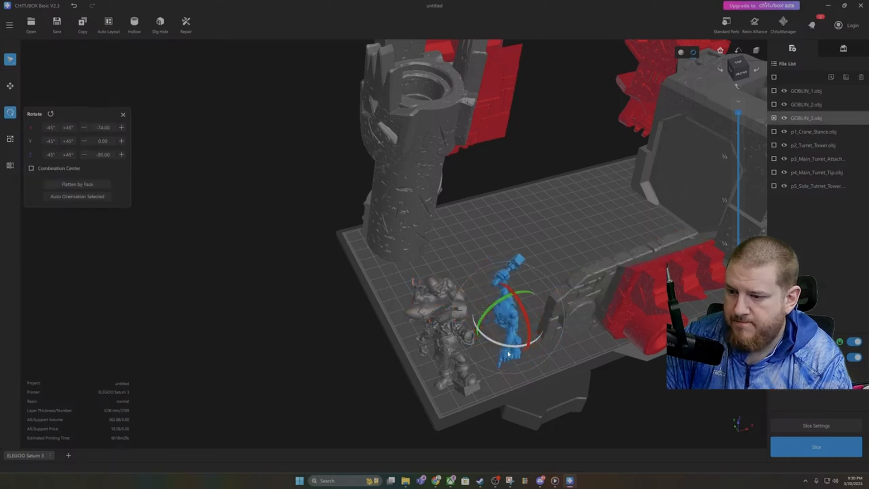
left_click(10, 85)
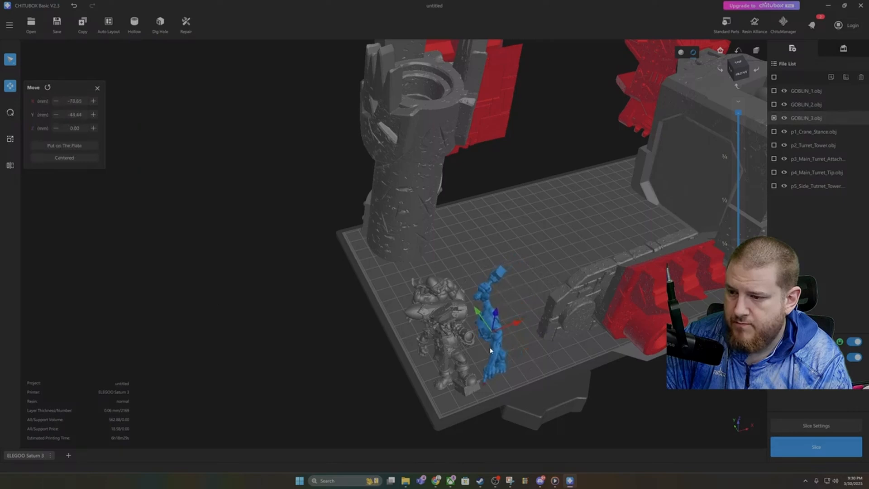
left_click_drag(490, 349, 495, 344)
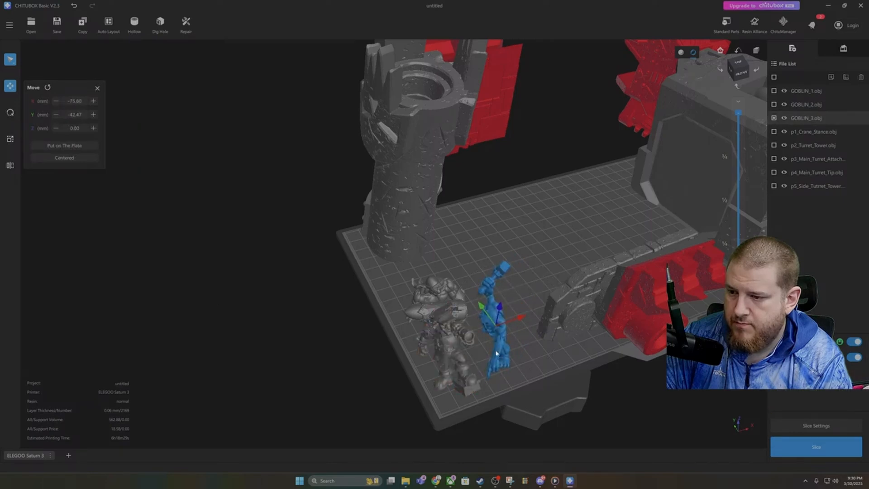
Step: Examine the three goblins' orientation and the clearances between them from the front, up close and from above
left_click(577, 419)
right_click_drag(577, 419, 562, 400)
scroll(389, 316, "up", 6)
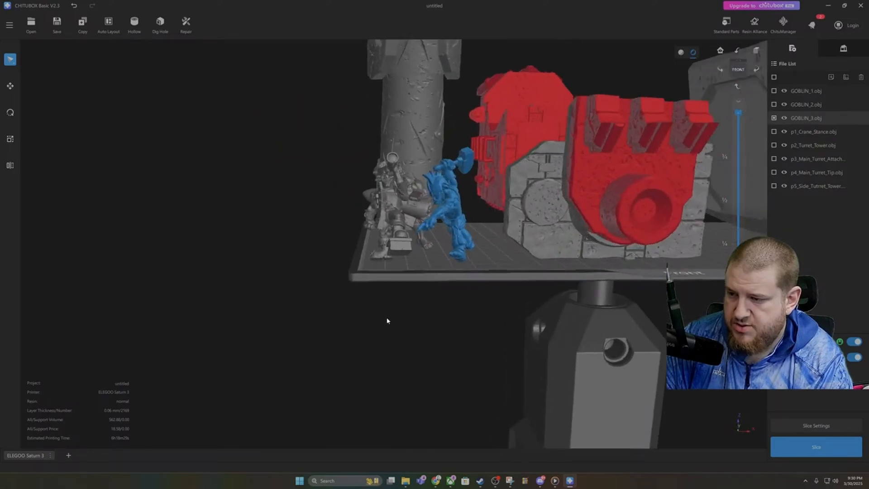
right_click_drag(489, 240, 476, 254)
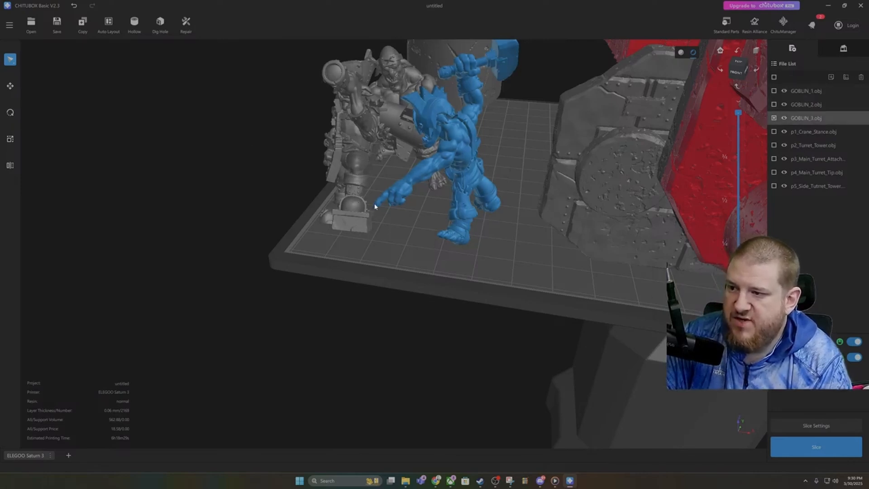
right_click_drag(230, 181, 240, 180)
scroll(242, 180, "up", 2)
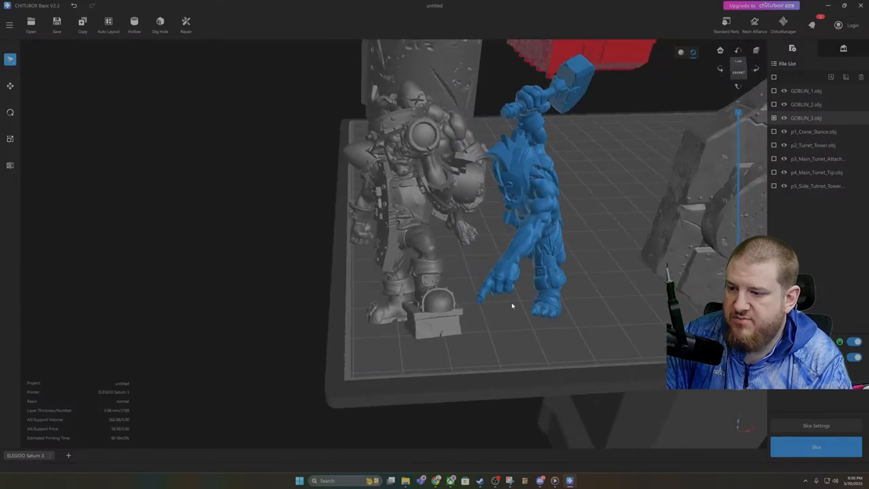
right_click_drag(379, 307, 560, 337)
scroll(563, 317, "down", 3)
middle_click_drag(365, 262, 245, 383)
right_click_drag(401, 200, 394, 253)
Step: Rotate the crane stance to 90° about the Z axis and place it beside the goblins at about X -45 mm, Y -24 mm
left_click(503, 313)
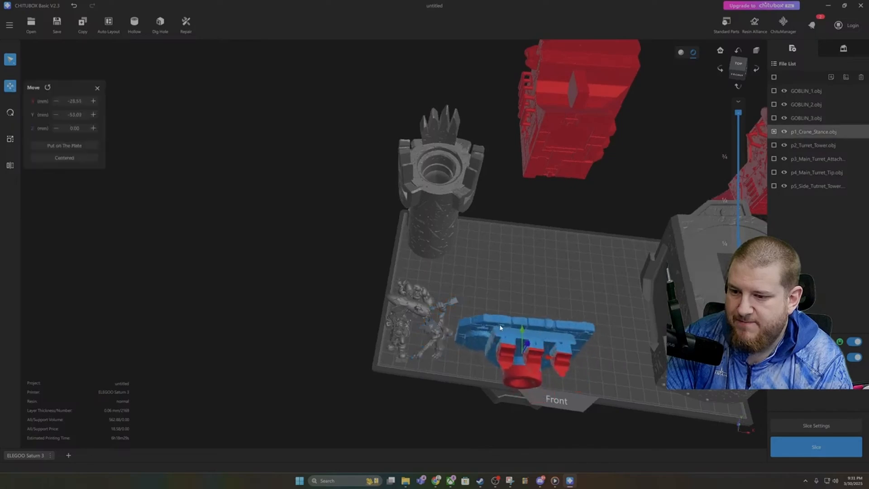
left_click_drag(503, 313, 502, 311)
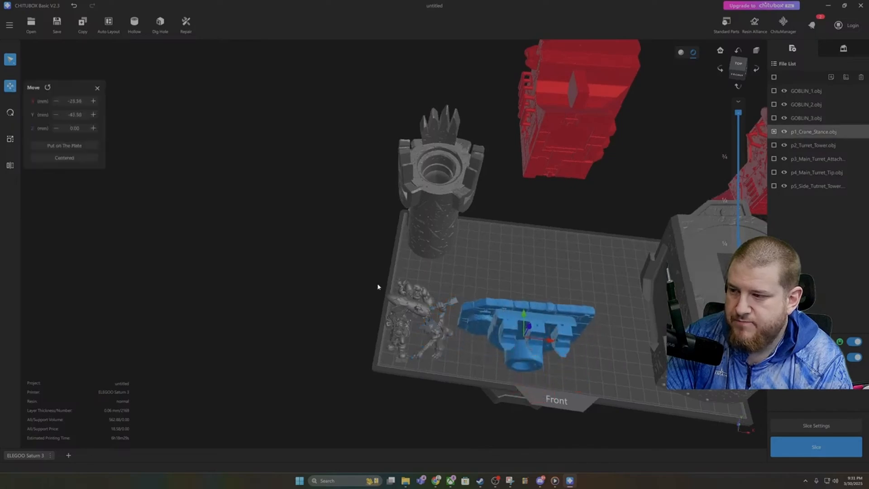
left_click(9, 113)
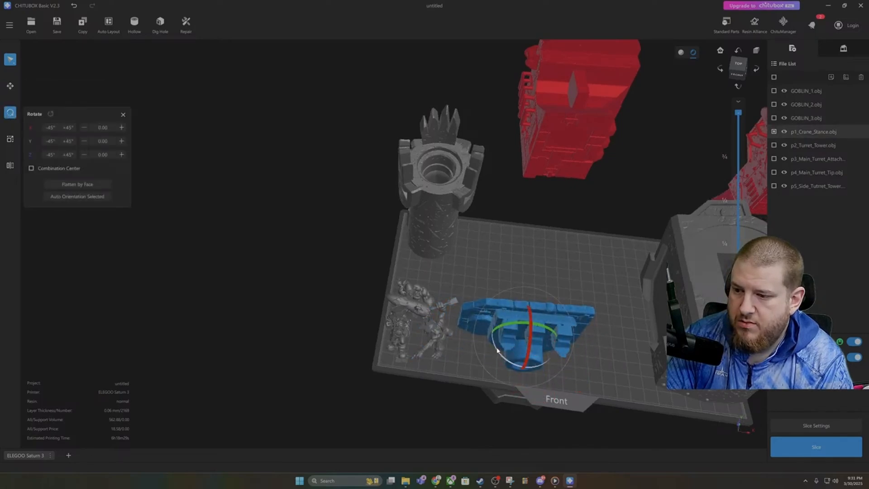
left_click_drag(496, 350, 243, 368)
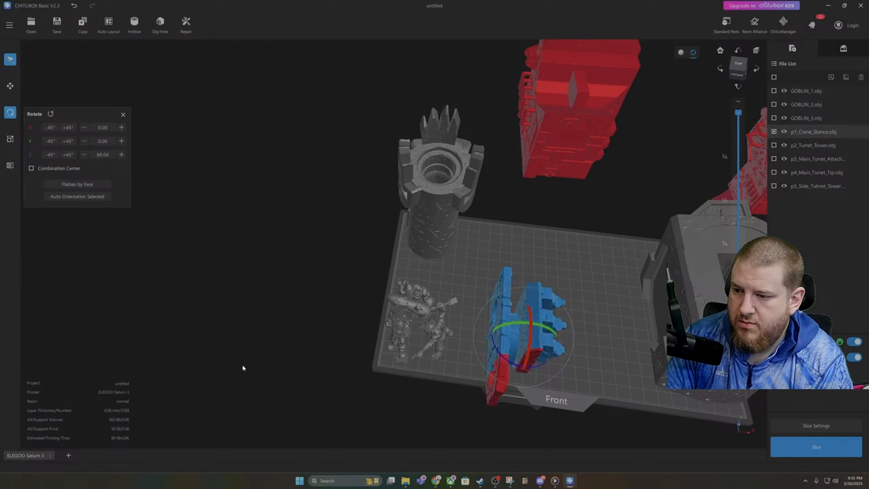
left_click(10, 85)
left_click_drag(520, 315, 488, 281)
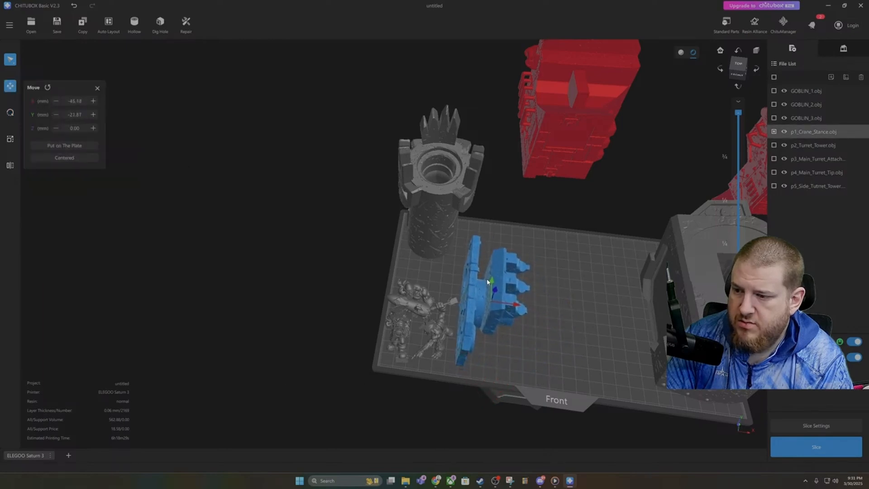
Step: Tilt the crane stance about the Y axis and place it clear of the goblins at about X -39 mm, Y -22 mm
right_click_drag(295, 324, 302, 306)
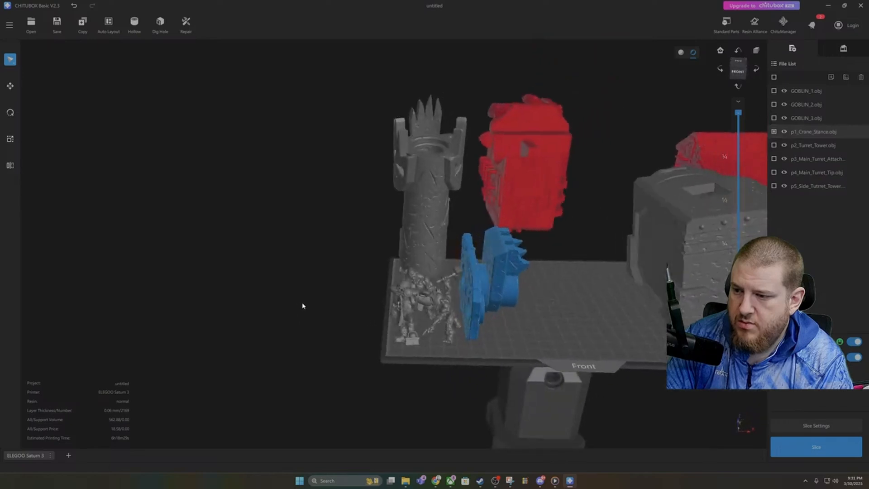
left_click(10, 112)
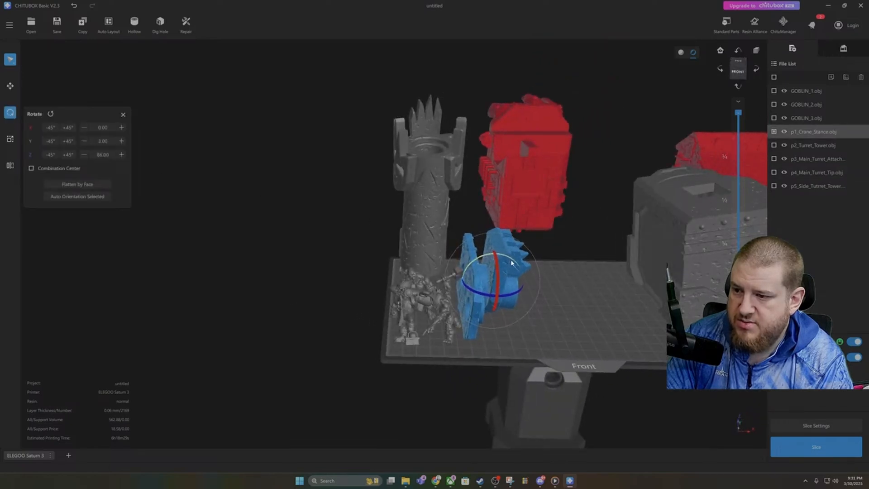
left_click_drag(513, 267, 517, 269)
left_click(285, 279)
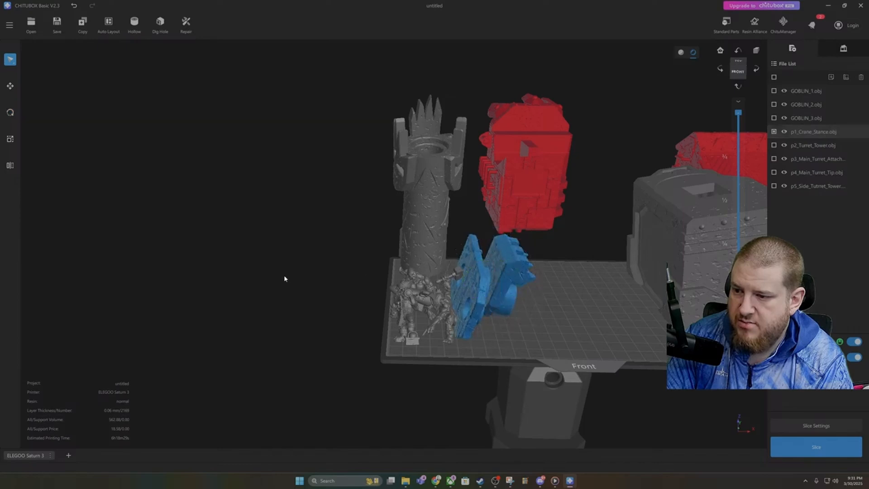
left_click(10, 86)
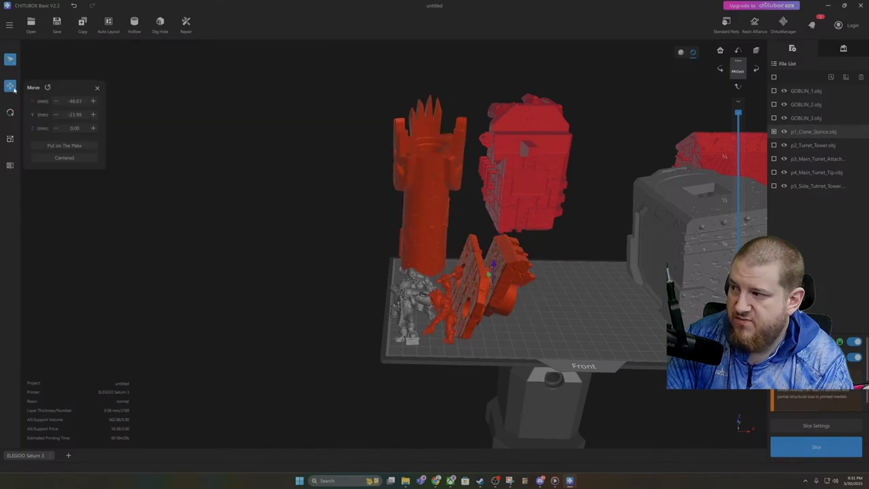
left_click(497, 287)
left_click_drag(506, 292, 511, 291)
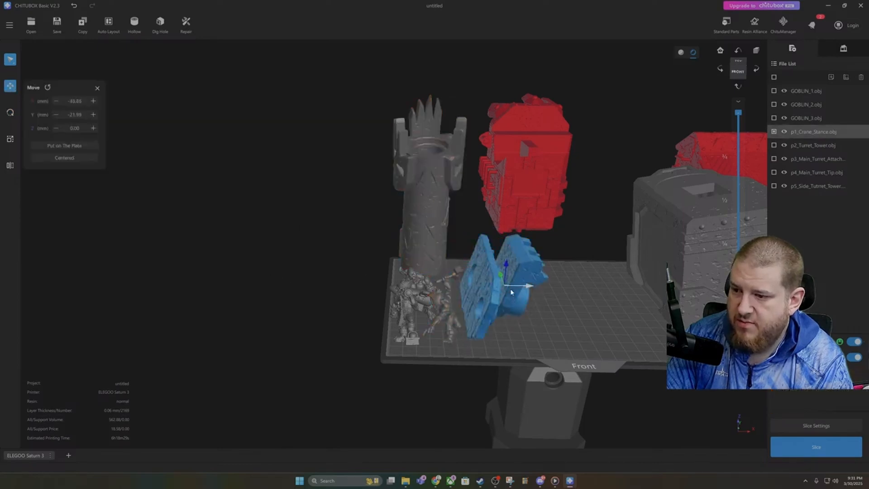
left_click(248, 297)
Step: Shift the main turret attachment toward the plate's edge, to about X 78 mm, Y -18 mm
right_click_drag(264, 302, 357, 214)
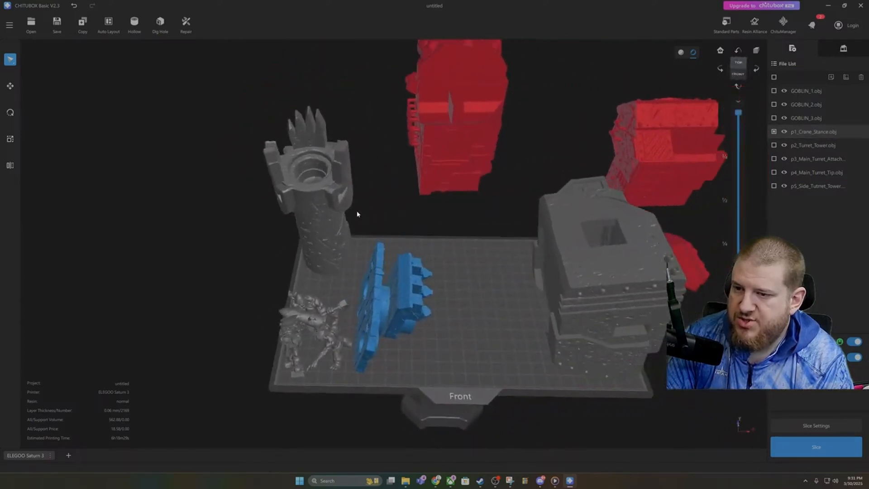
right_click_drag(403, 240, 490, 285)
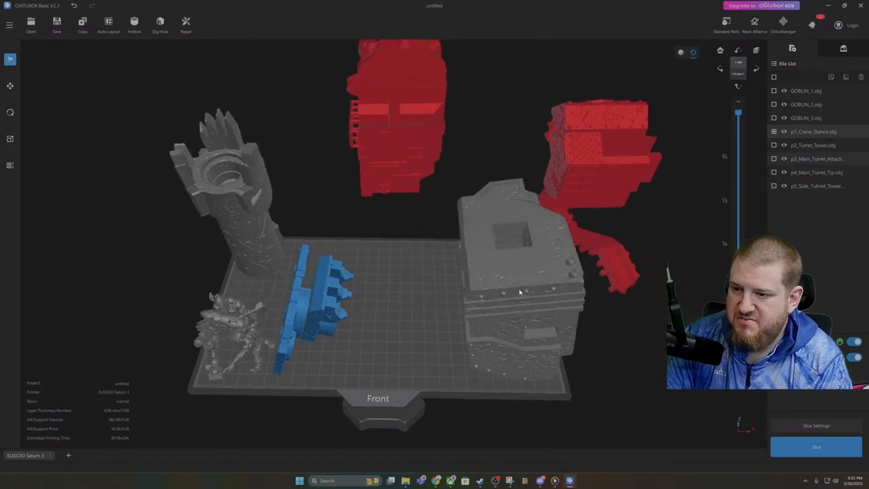
left_click(490, 285)
left_click_drag(493, 286, 523, 297)
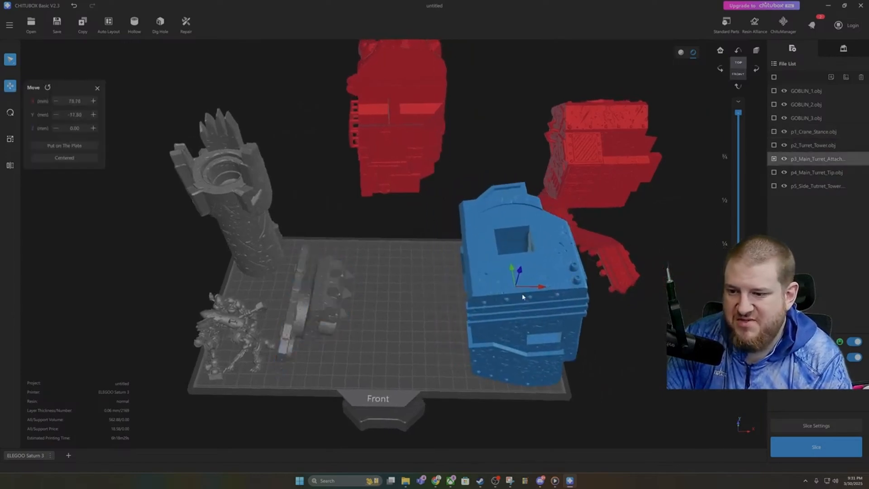
right_click_drag(522, 297, 445, 308)
left_click_drag(442, 307, 441, 307)
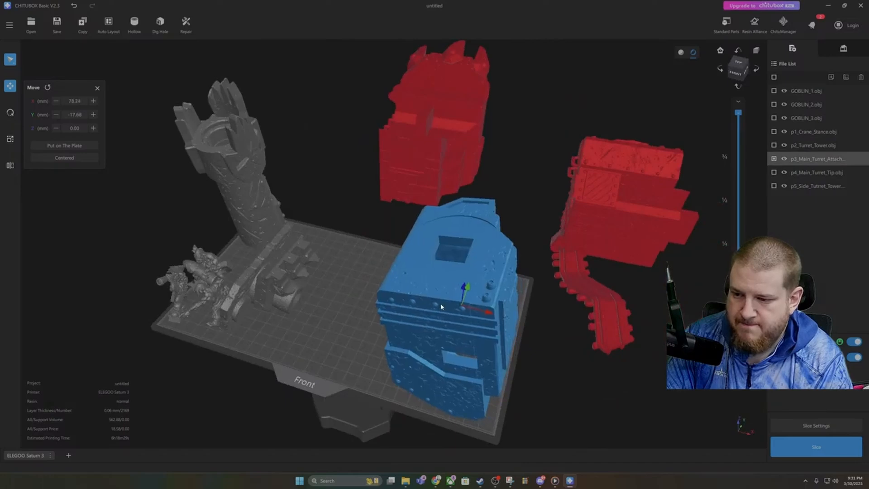
key("Escape")
Step: Bring the side turret tower onto the plate beside the main turret attachment and rotate it to about -39° about the Z axis
right_click_drag(561, 374, 597, 391)
right_click_drag(539, 271, 505, 253)
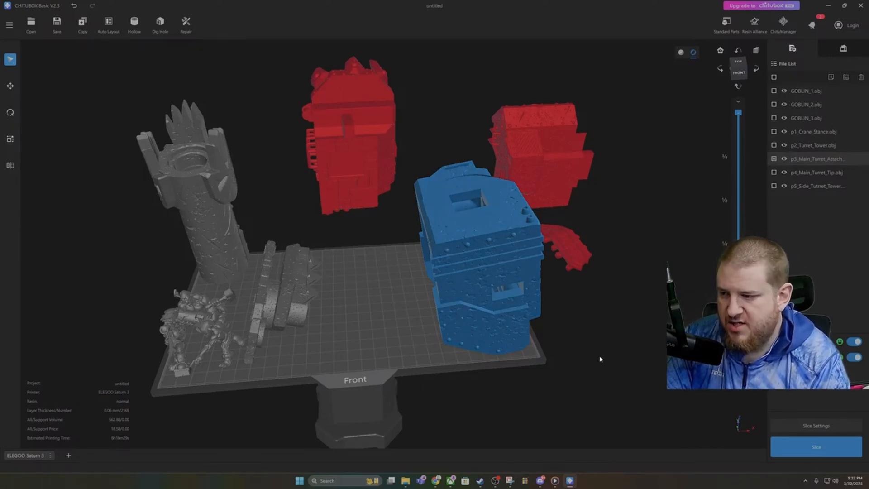
right_click_drag(600, 359, 599, 377)
left_click_drag(534, 152, 364, 275)
left_click(10, 113)
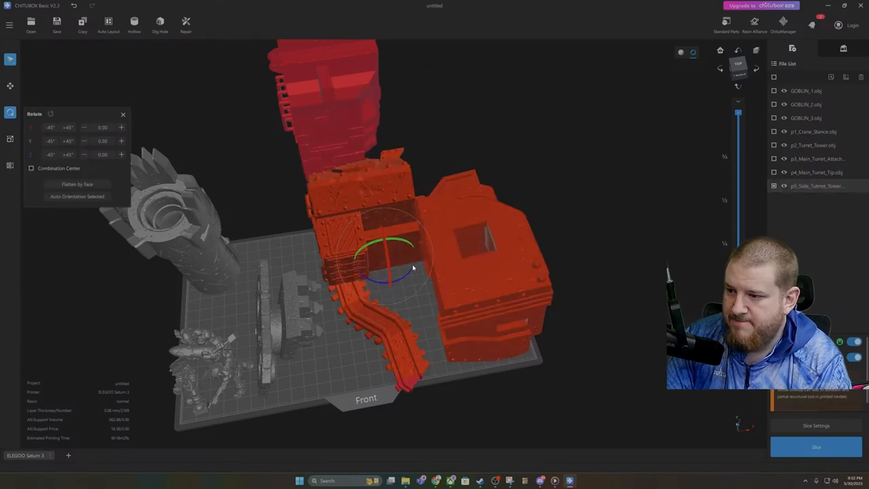
left_click_drag(413, 267, 394, 353)
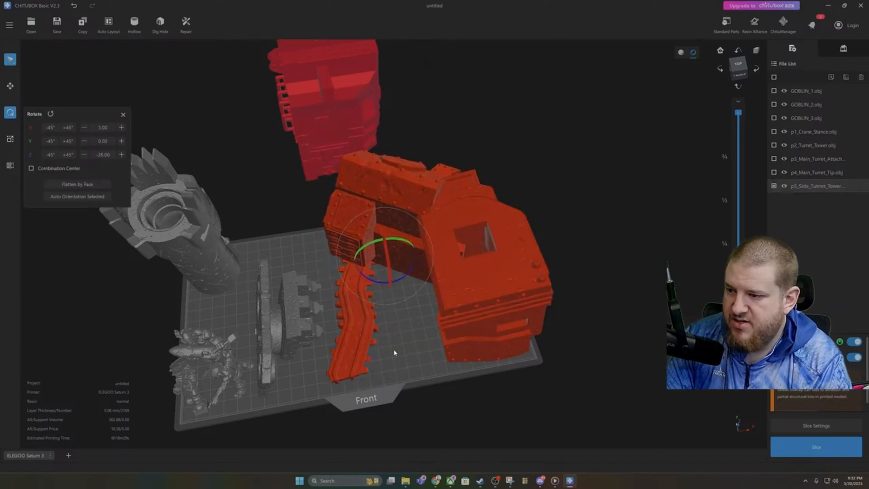
Step: Flip the side turret tower about the X axis and turn it to about -169° about the Z axis
right_click_drag(394, 353, 510, 347)
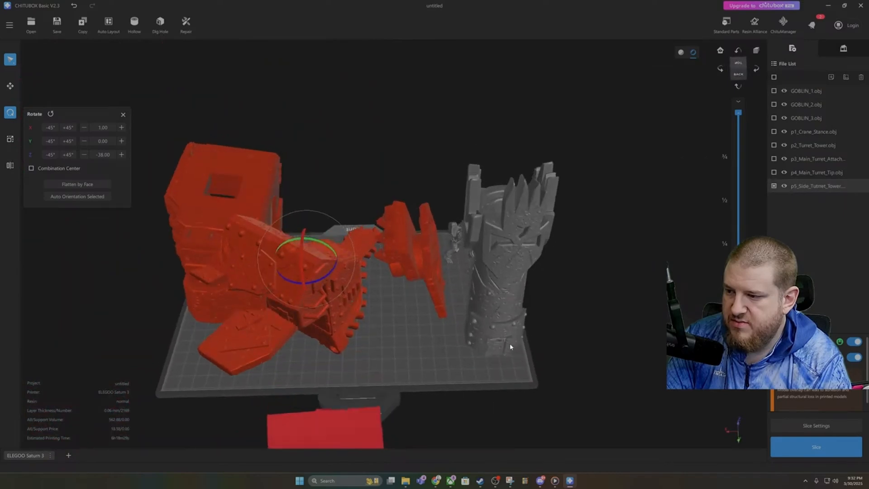
left_click_drag(303, 253, 391, 314)
left_click(12, 89)
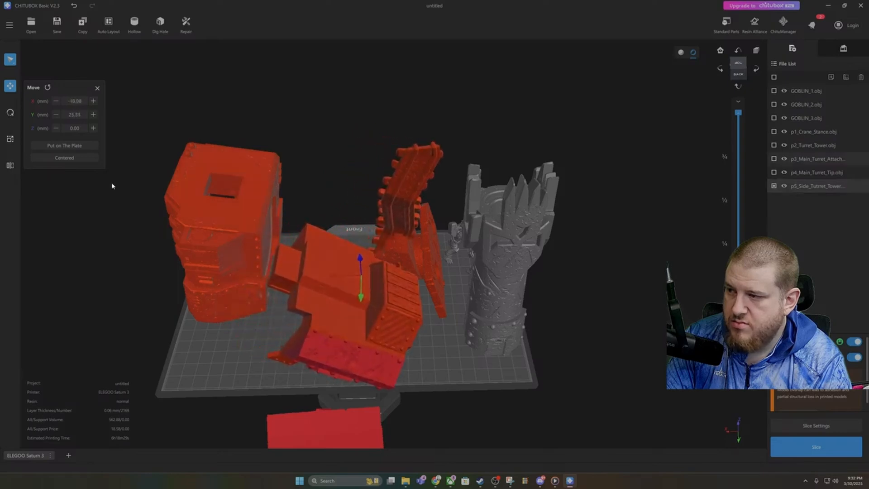
key("r")
left_click_drag(390, 294, 365, 318)
right_click_drag(362, 222, 357, 242)
mouse_move(357, 242)
left_mouse_down()
mouse_move(374, 247)
mouse_move(345, 250)
left_mouse_up()
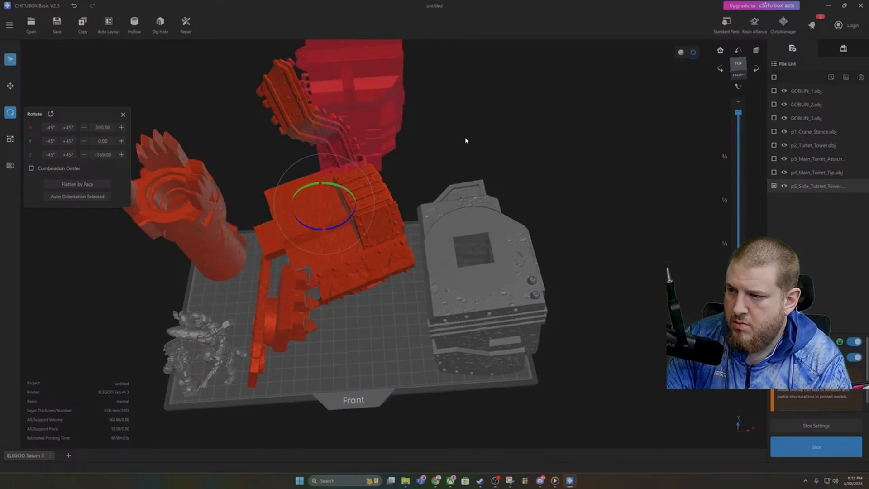
Step: Try to fit the side turret tower between the crane stance and the main turret attachment at about X -7 mm, Y -15 mm
left_click(10, 112)
left_click(9, 86)
left_click_drag(352, 253, 337, 309)
mouse_move(338, 308)
right_mouse_down()
mouse_move(379, 304)
mouse_move(343, 324)
right_mouse_up()
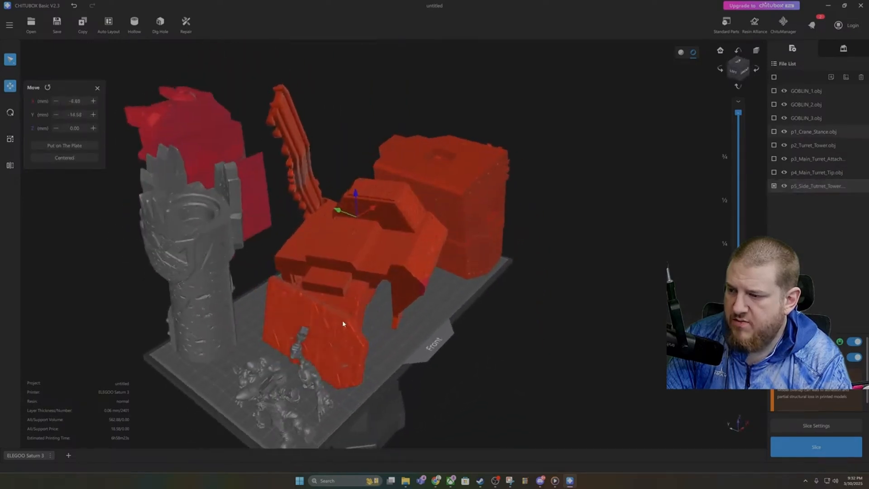
right_click_drag(434, 324, 358, 269)
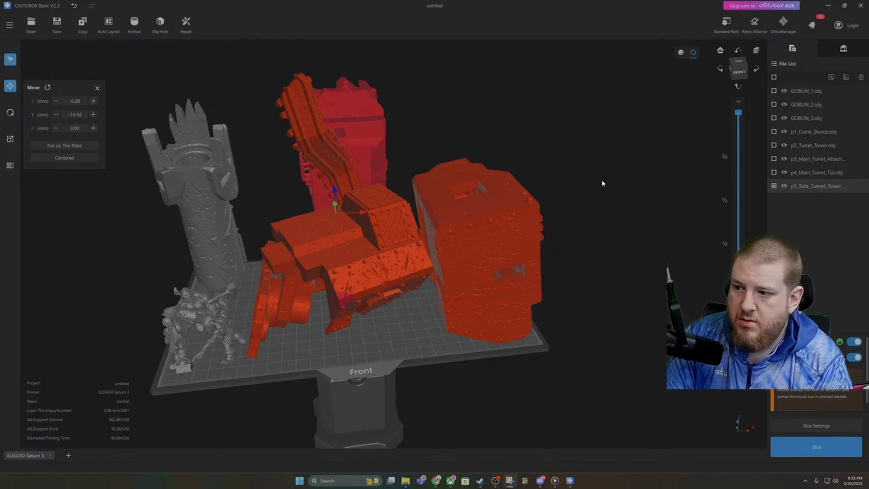
Step: Move the side turret tower off the back of the plate and bring the turret tower in at about X 8 mm, Y 7 mm
left_click_drag(335, 239, 458, 148)
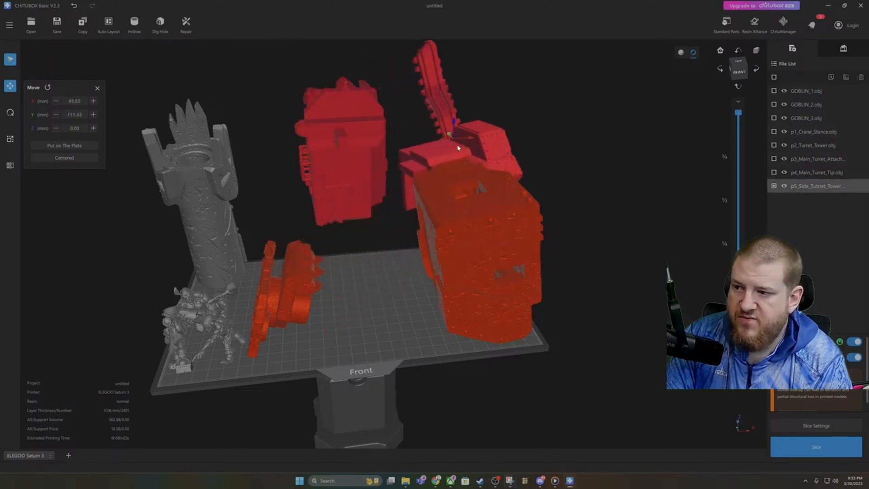
left_click_drag(340, 167, 351, 243)
right_click_drag(280, 229, 374, 260)
mouse_move(374, 292)
left_mouse_down()
mouse_move(375, 301)
mouse_move(371, 283)
left_mouse_up()
right_click_drag(371, 283, 452, 295)
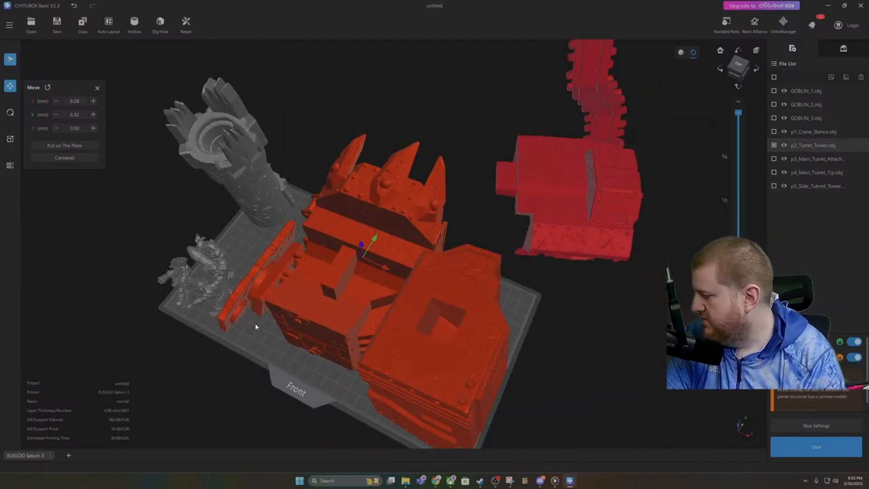
right_click_drag(256, 326, 219, 261)
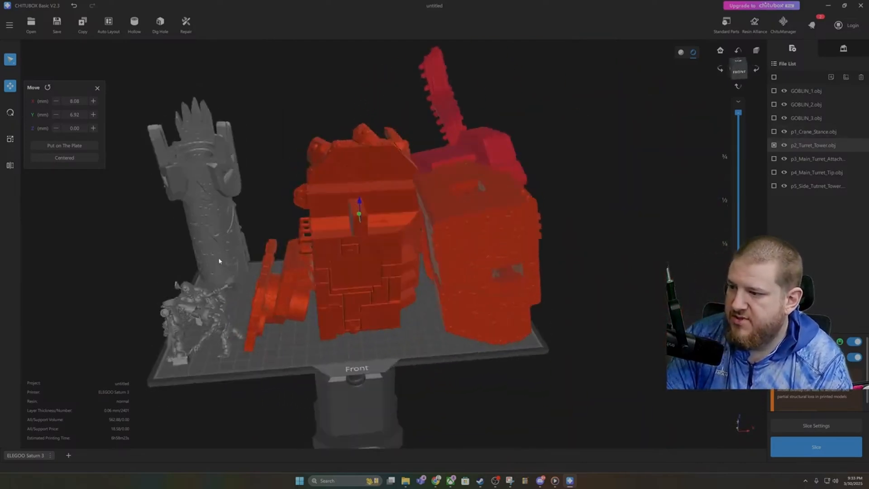
Step: Rotate the crane stance to about X 89°, Y 15° and Z 66°
key("r")
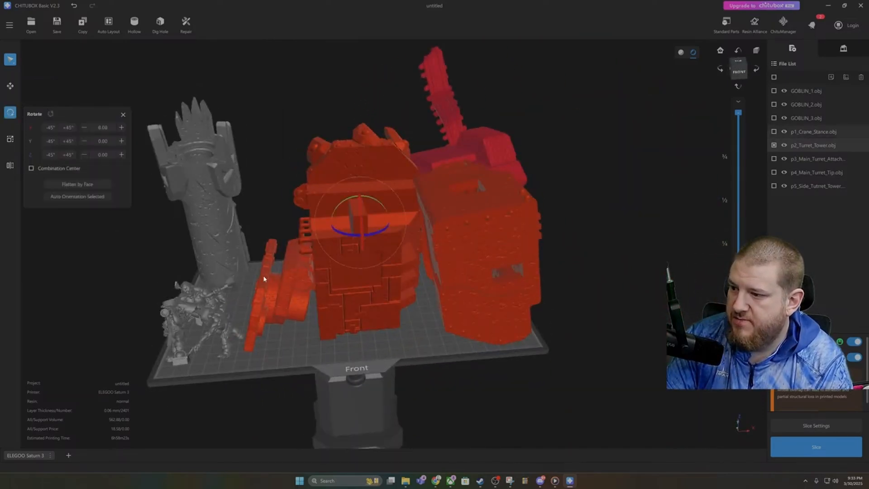
left_click(264, 278)
left_click_drag(279, 280, 280, 300)
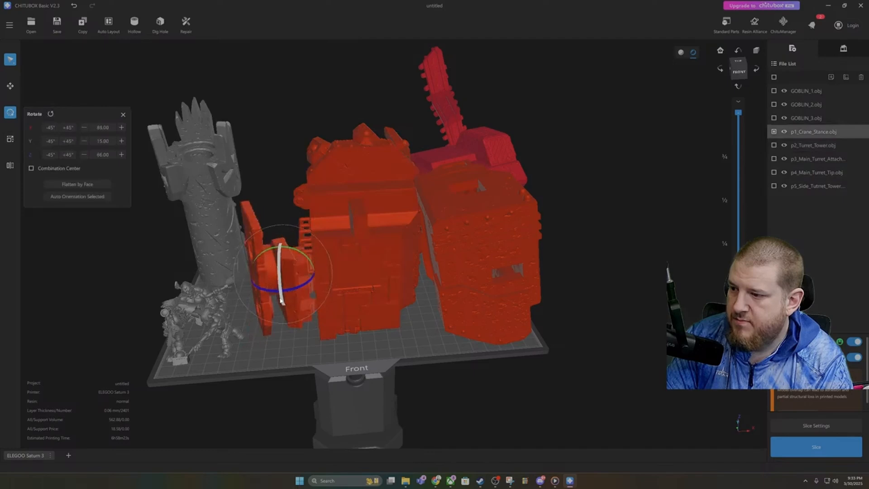
right_click_drag(157, 275, 220, 300)
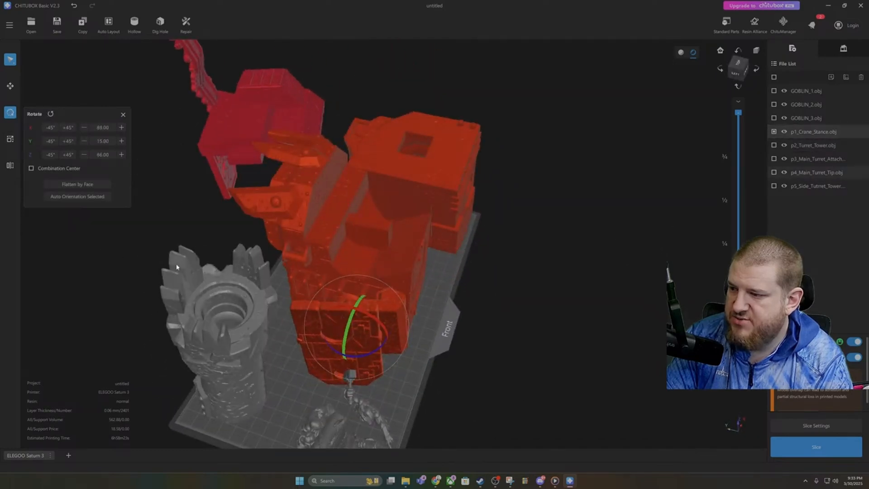
Step: Shift the crane stance toward the plate's front edge, between GOBLIN_3 and the turret tower
key("m")
mouse_move(352, 344)
left_mouse_down()
mouse_move(368, 356)
mouse_move(358, 354)
left_mouse_up()
right_click_drag(357, 354, 435, 354)
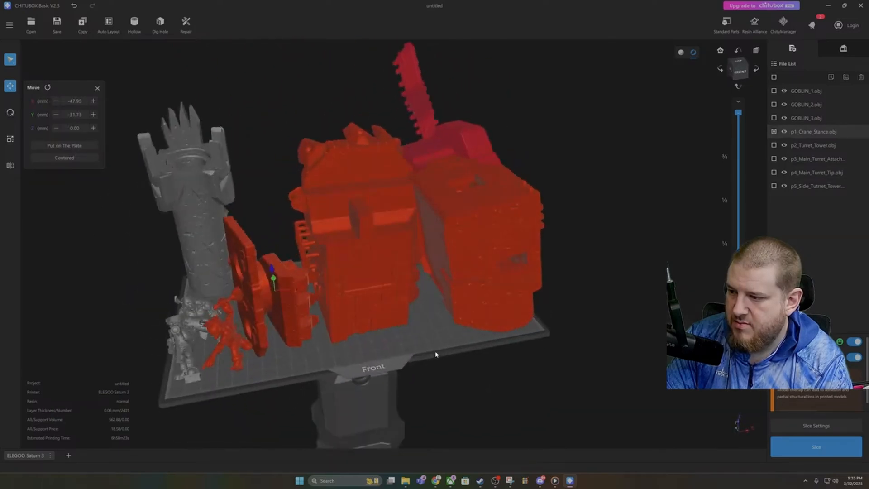
left_click_drag(267, 305, 271, 304)
left_click(314, 376)
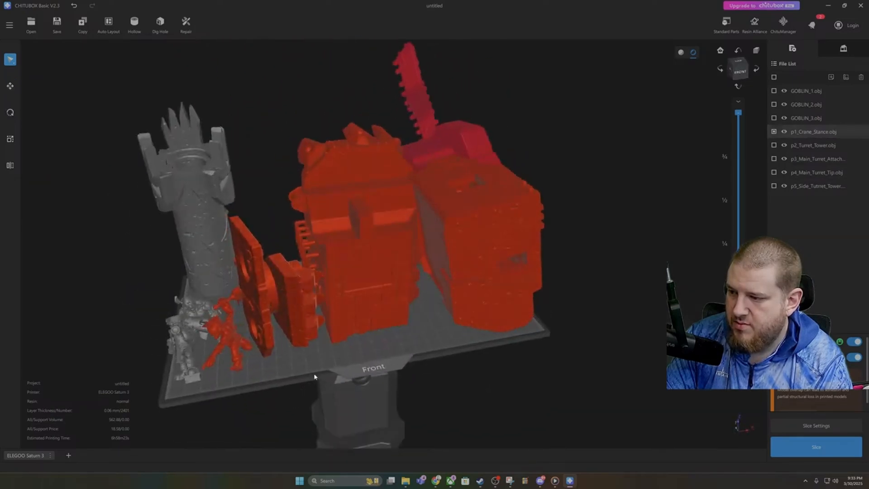
Step: Move the turret tower back to about X 7 mm, Y 16 mm and turn it diagonally about the Z axis toward the main turret attachment
right_click_drag(315, 376, 323, 394)
left_click(342, 307)
left_click_drag(341, 307, 334, 295)
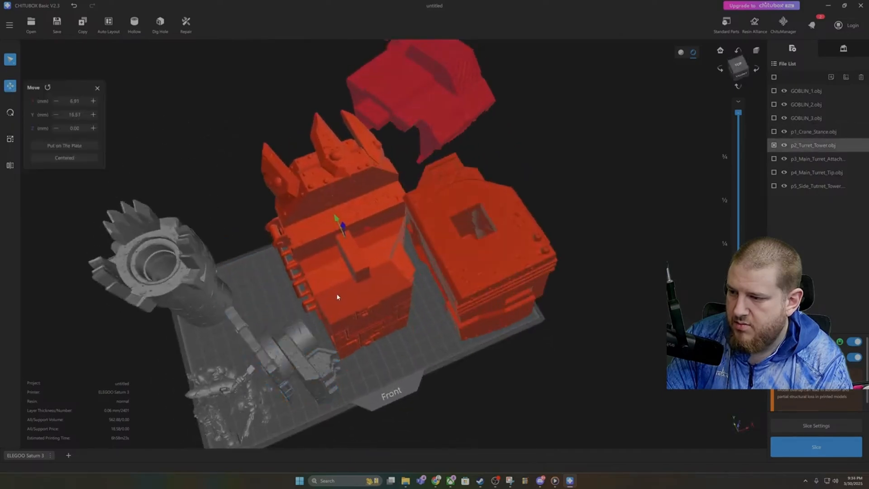
mouse_move(338, 296)
right_mouse_down()
mouse_move(422, 284)
mouse_move(347, 298)
right_mouse_up()
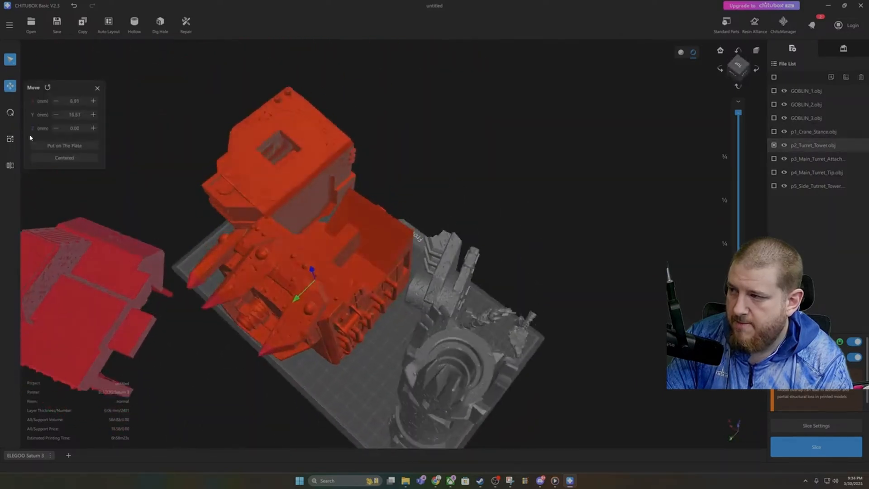
key("r")
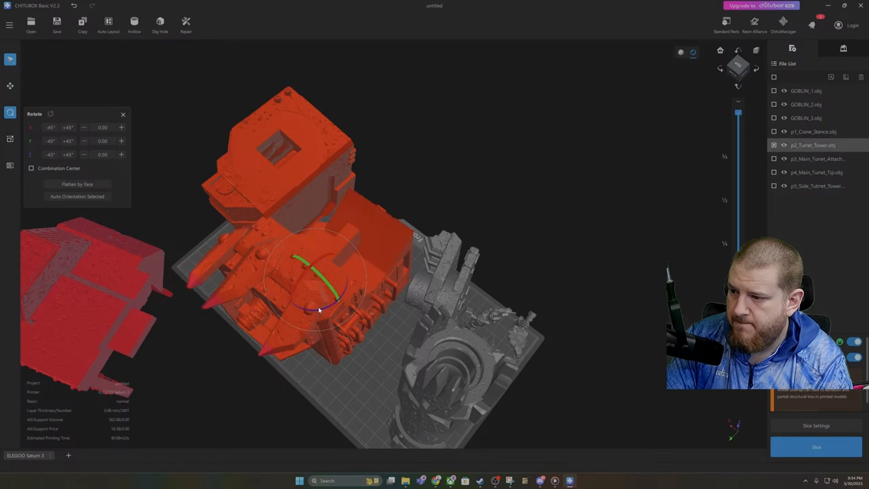
left_click_drag(324, 312, 386, 304)
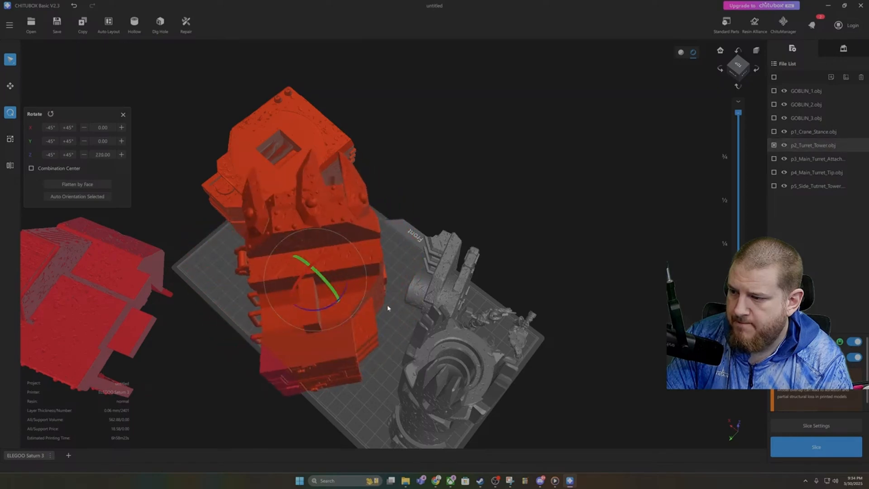
Step: Move the turret tower to about X -7 mm, Y 23 mm and turn it about the Z axis until its spikes face the main turret attachment
left_click(9, 86)
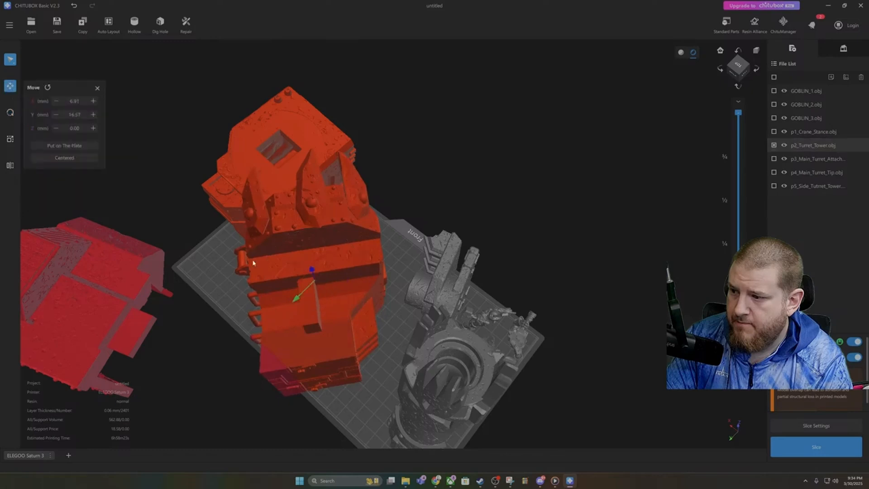
left_click_drag(302, 316, 312, 343)
right_click_drag(312, 344, 303, 382)
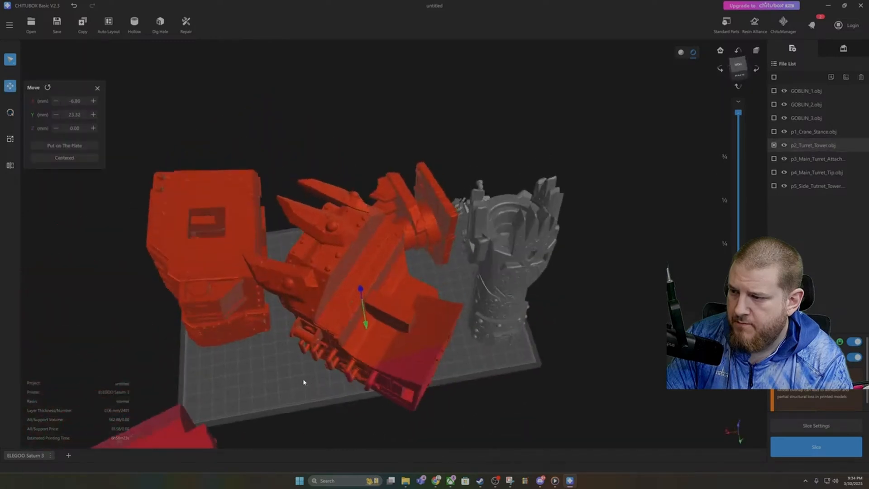
left_click(10, 113)
left_click_drag(343, 326, 308, 371)
Step: Move the turret tower toward the plate's front and away from the main turret attachment until the two no longer collide
left_click(10, 86)
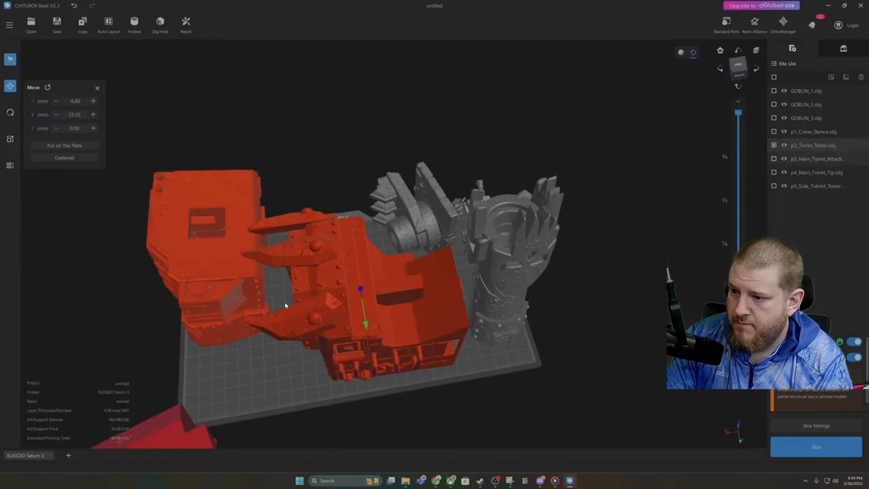
left_click_drag(286, 304, 359, 330)
right_click_drag(360, 333, 527, 335)
left_click_drag(335, 321, 338, 308)
right_click_drag(339, 308, 415, 275)
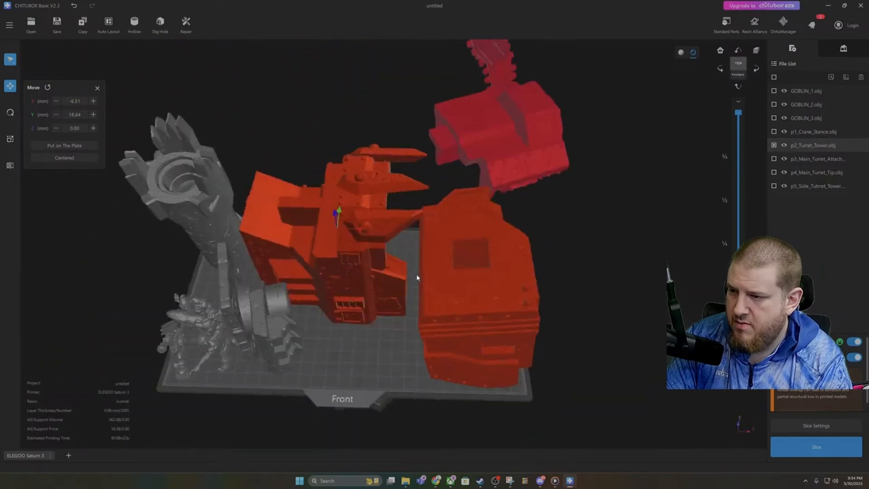
left_click_drag(339, 254, 329, 255)
left_click(393, 356)
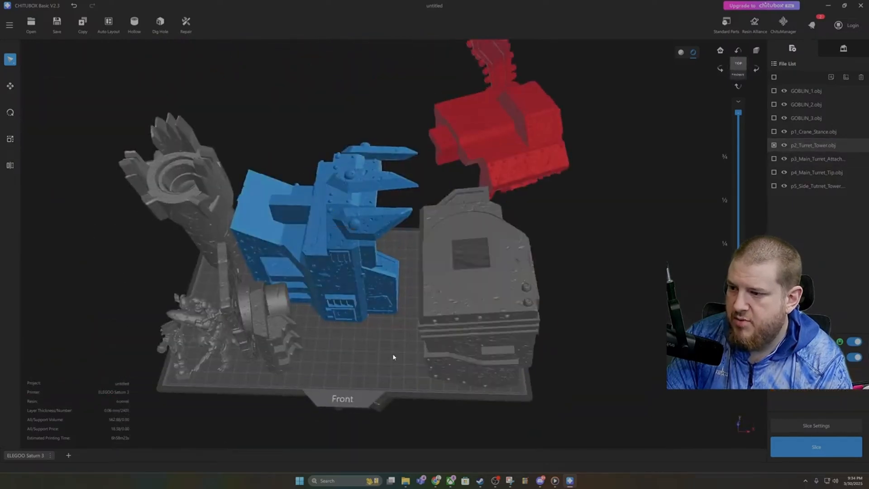
right_click_drag(548, 362, 359, 284)
Step: Turn the turret tower slightly about the Z axis and place it at about X -6 mm, Y 13 mm, clear of its neighbours
left_click(358, 285)
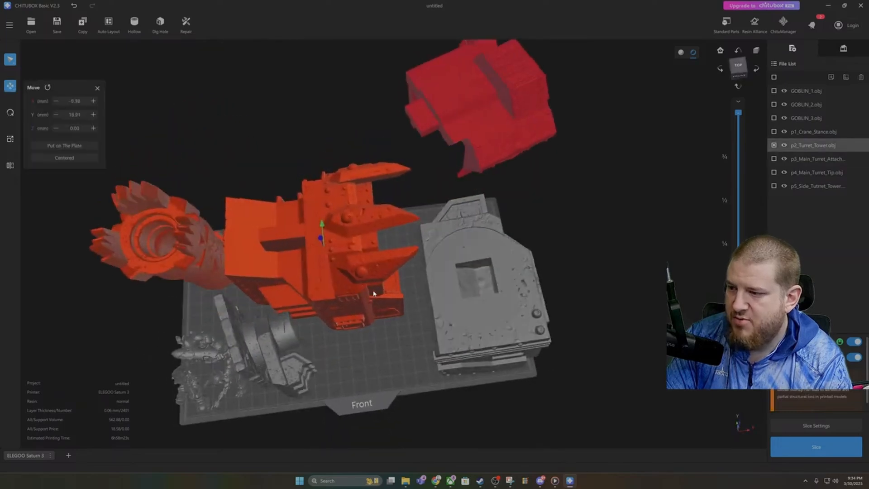
right_click_drag(374, 294, 450, 327)
left_click(486, 351)
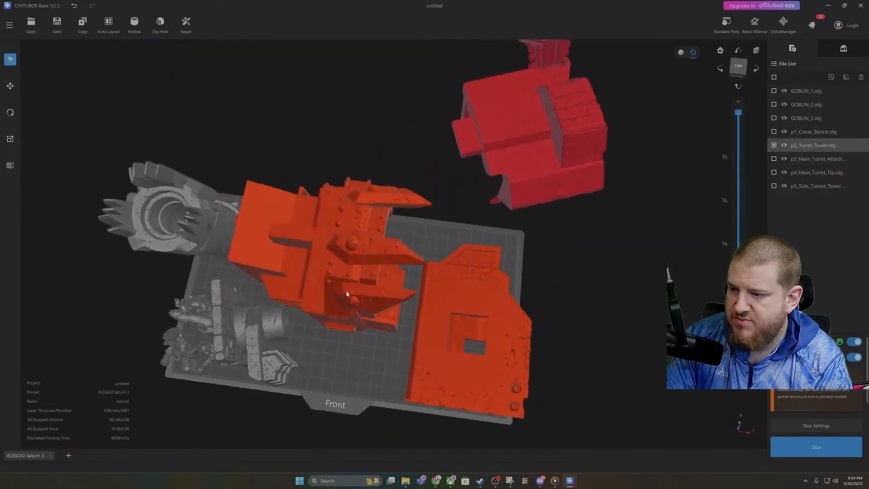
left_click(336, 289)
left_click(10, 112)
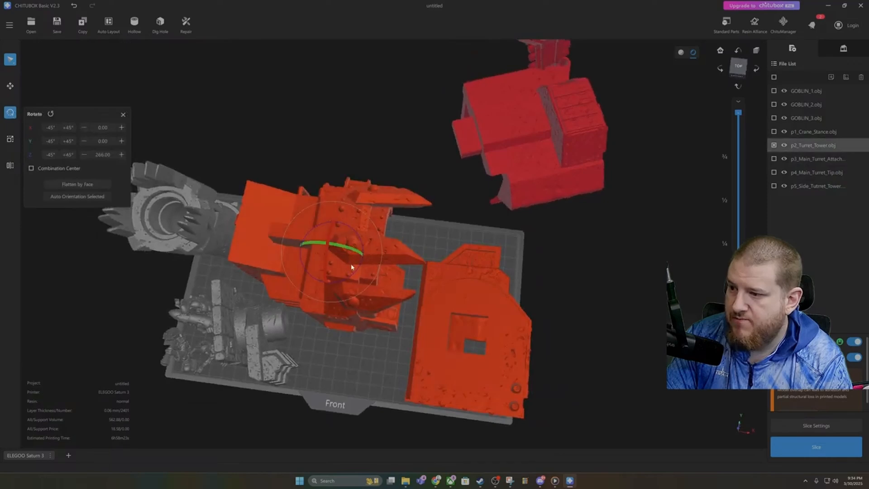
left_click_drag(355, 271, 358, 300)
left_click(10, 86)
right_click_drag(254, 323, 272, 323)
left_click_drag(303, 307, 304, 304)
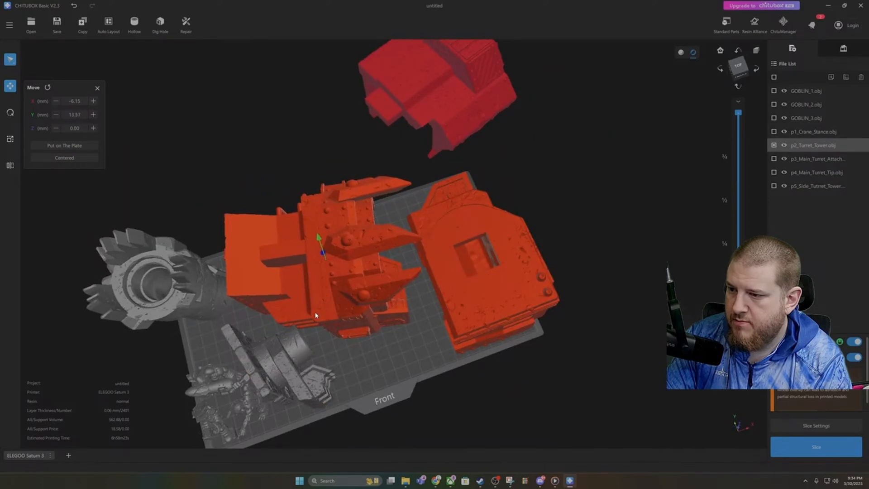
left_click(537, 416)
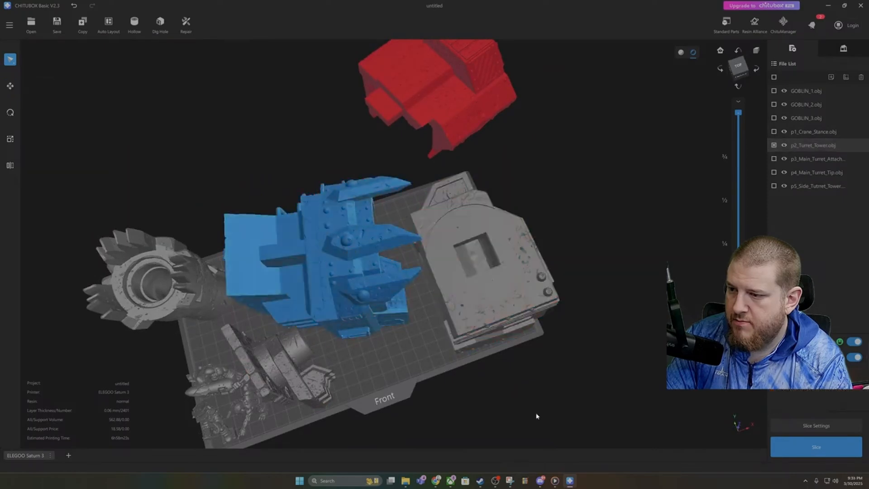
Step: Delete the side turret tower that does not fit on the plate
right_click_drag(532, 413, 507, 374)
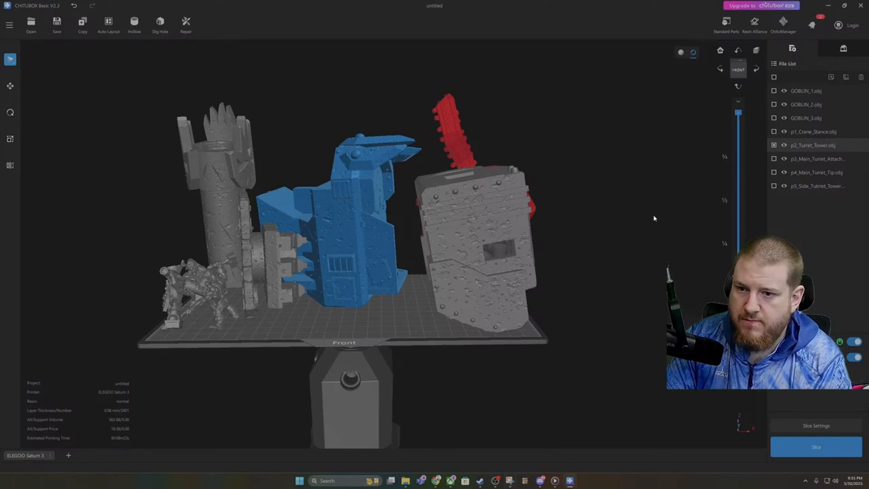
right_click_drag(654, 218, 661, 231)
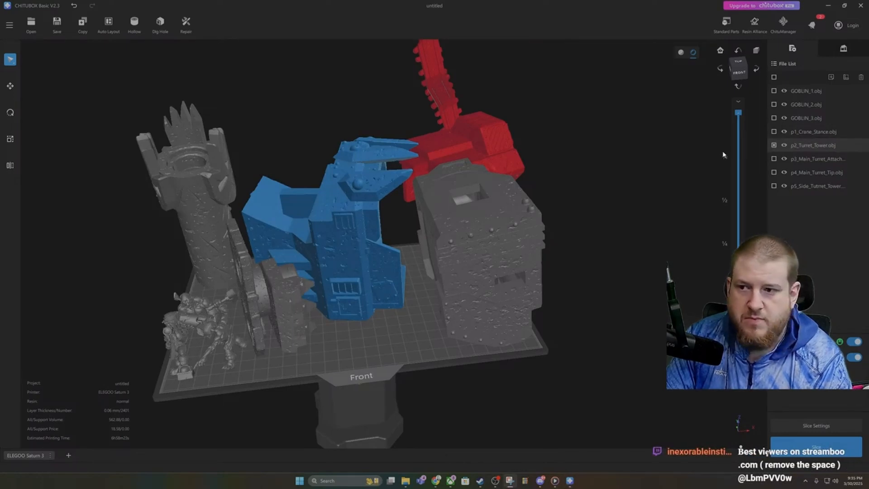
right_click_drag(645, 134, 616, 155)
left_click(520, 121)
key("Delete")
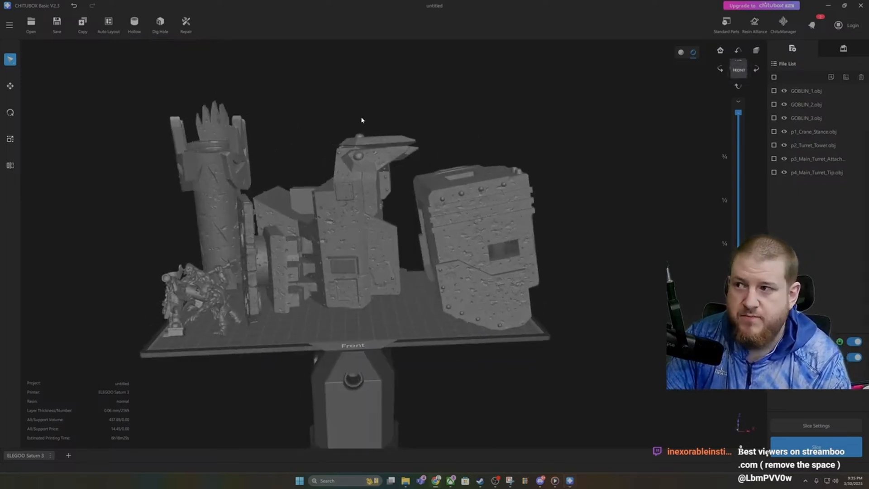
Step: Start saving the project and browse to the orks folder on the Desktop
left_click(56, 25)
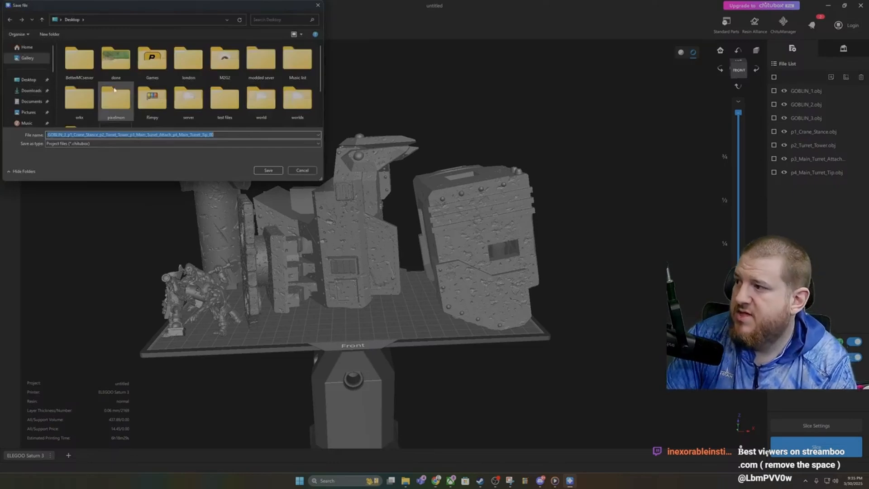
scroll(41, 84, "down", 2)
scroll(40, 89, "down", 2)
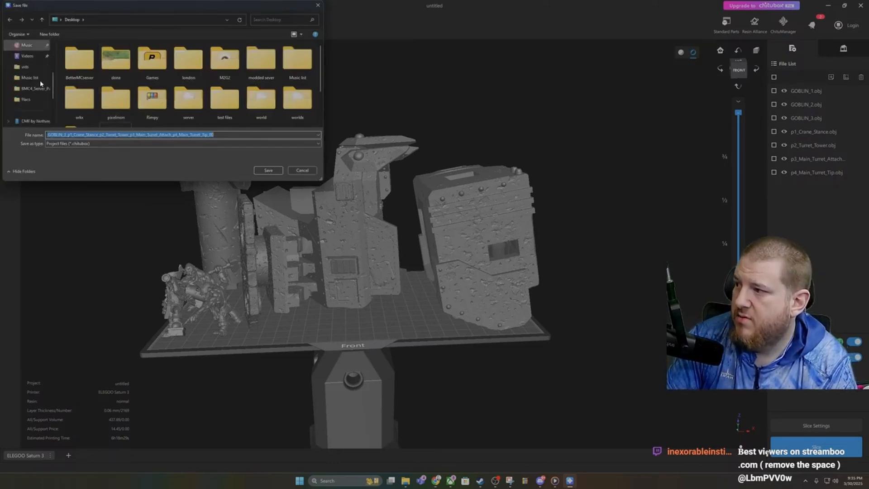
scroll(25, 74, "up", 2)
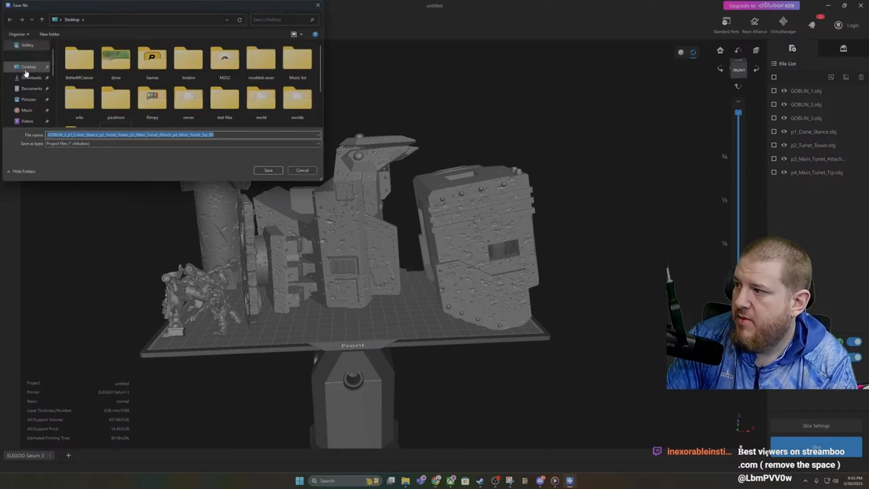
left_click(27, 70)
scroll(225, 97, "down", 2)
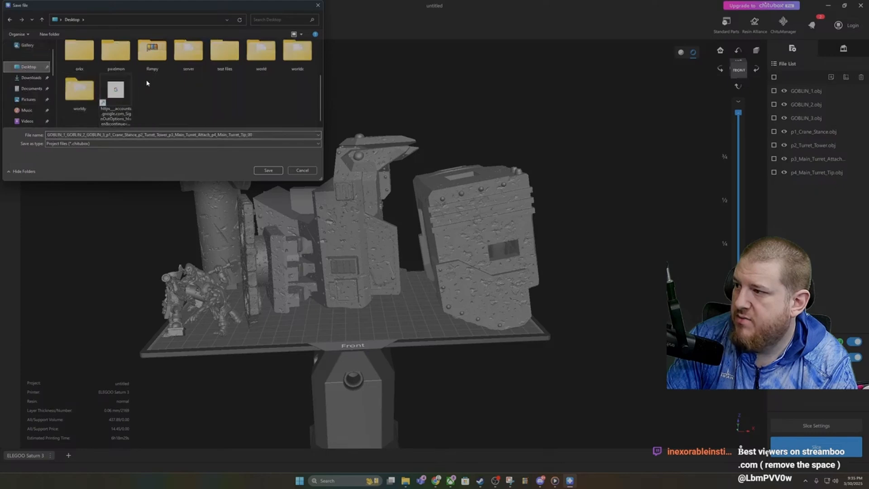
double_click(80, 50)
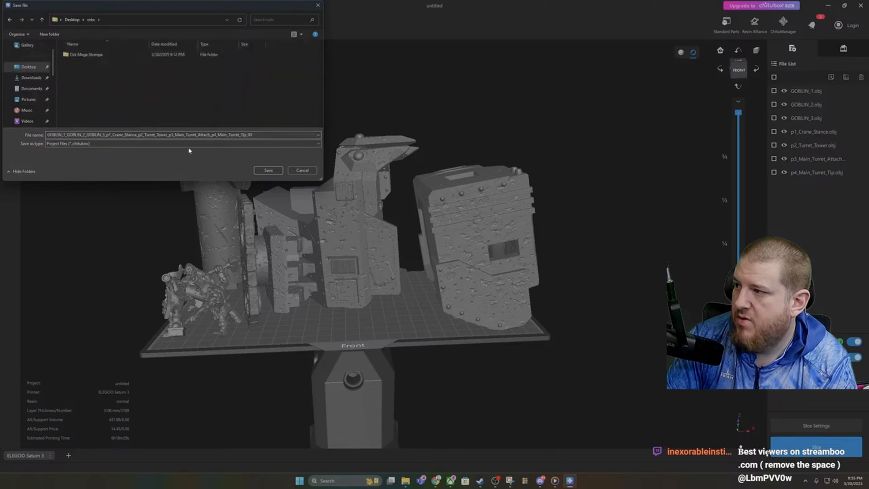
Step: Create a folder named project inside the orks folder and open it as the save location
right_click(198, 96)
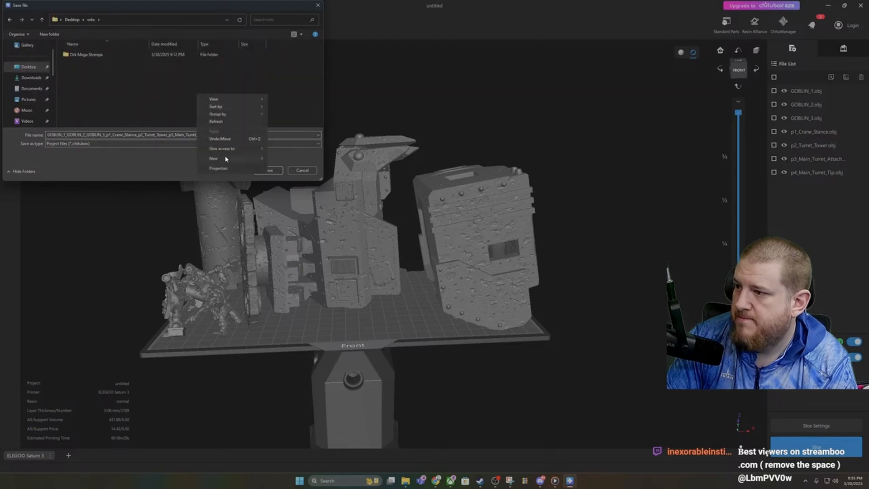
mouse_move(225, 158)
left_click(285, 160)
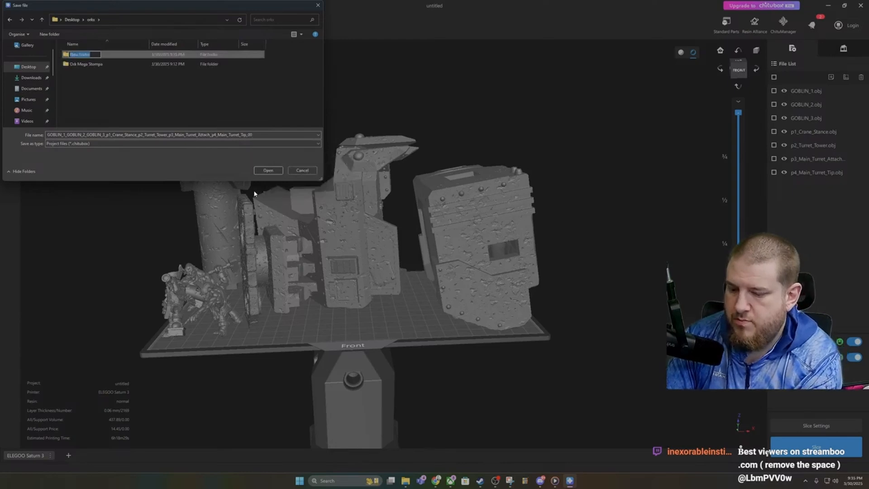
type("prinect")
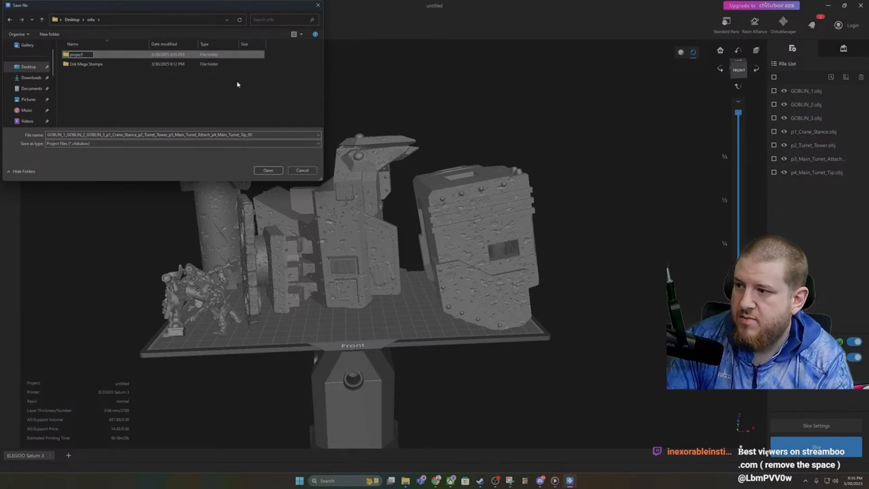
left_click(243, 91)
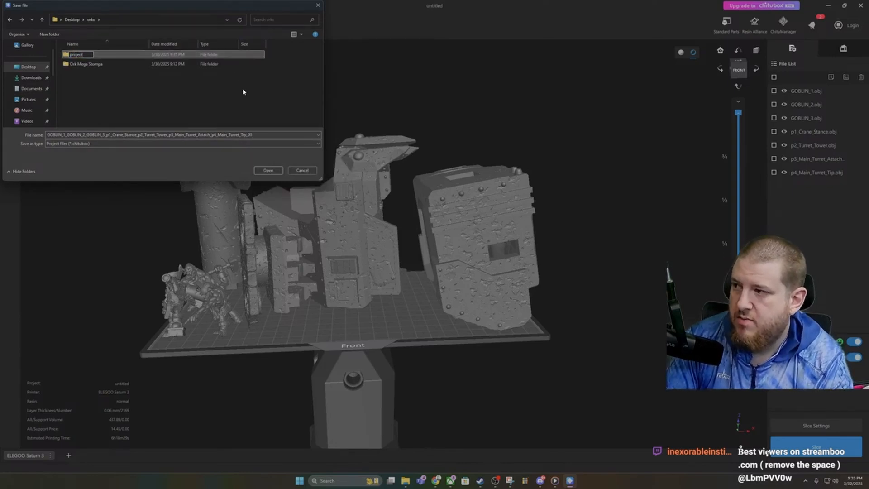
double_click(122, 55)
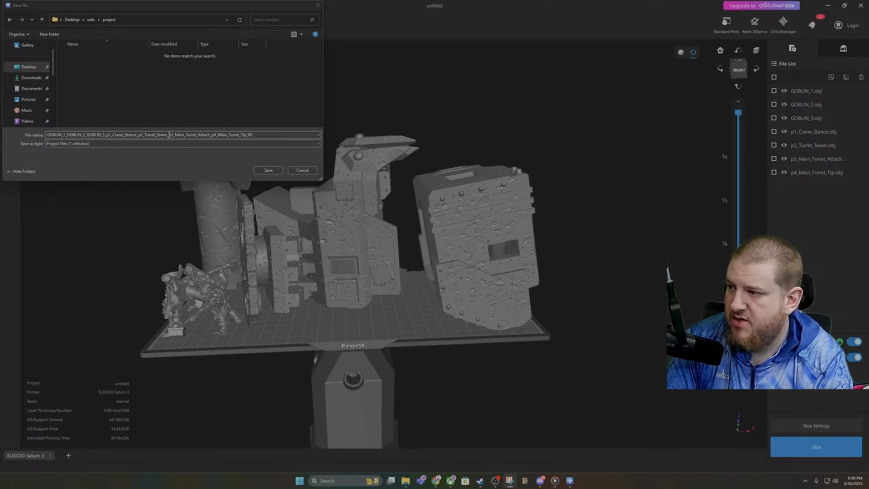
Step: Remove Turret_Tower_p3 from the suggested file name, append 150 at its end, and save the project file
double_click(174, 135)
left_click(171, 135)
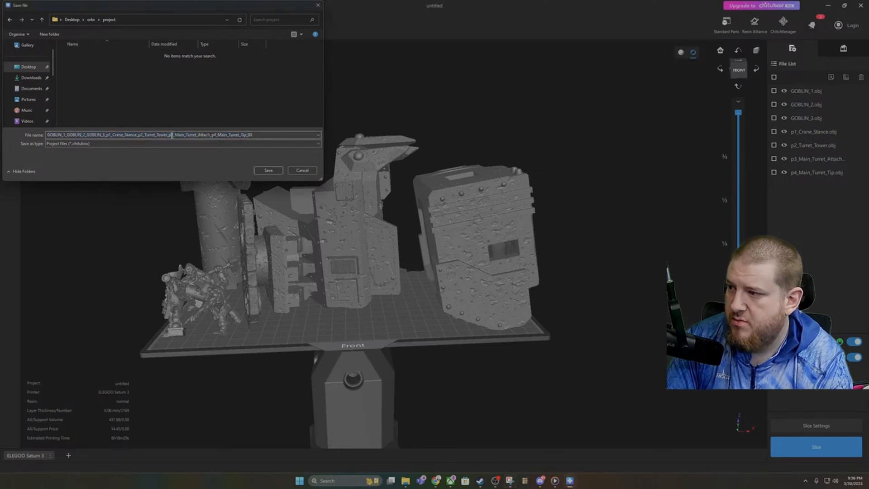
key("BackSpace")
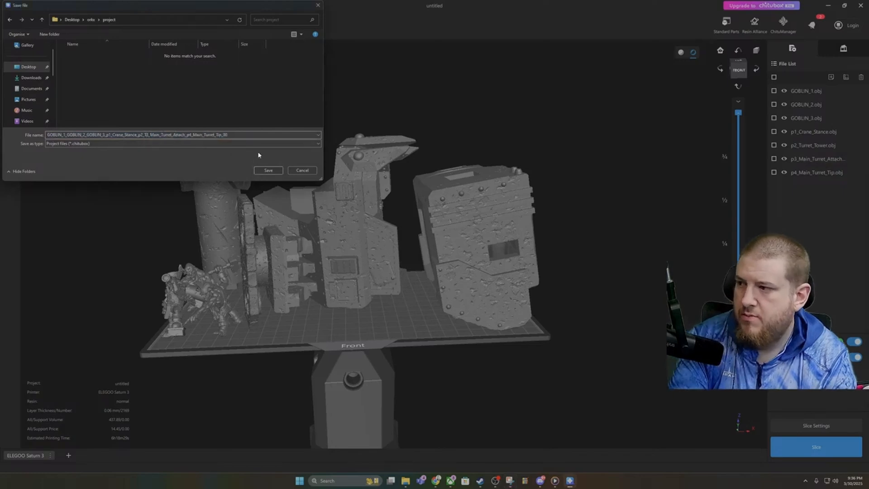
key("BackSpace")
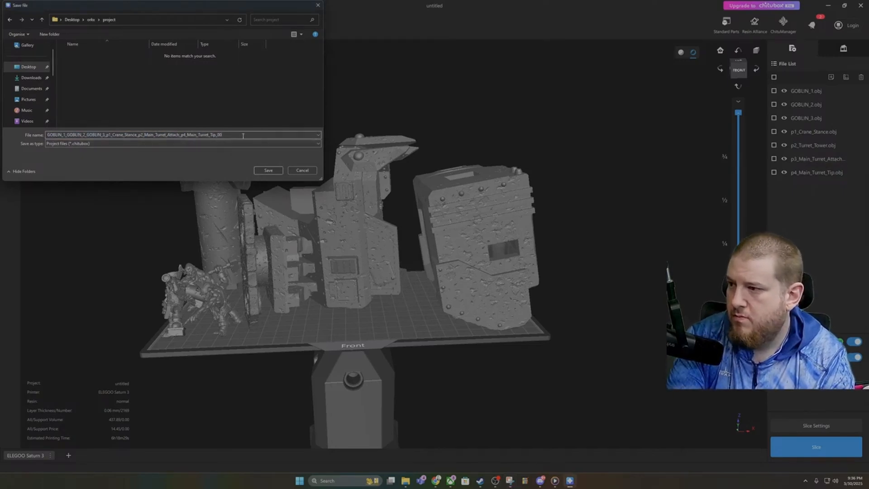
type("150")
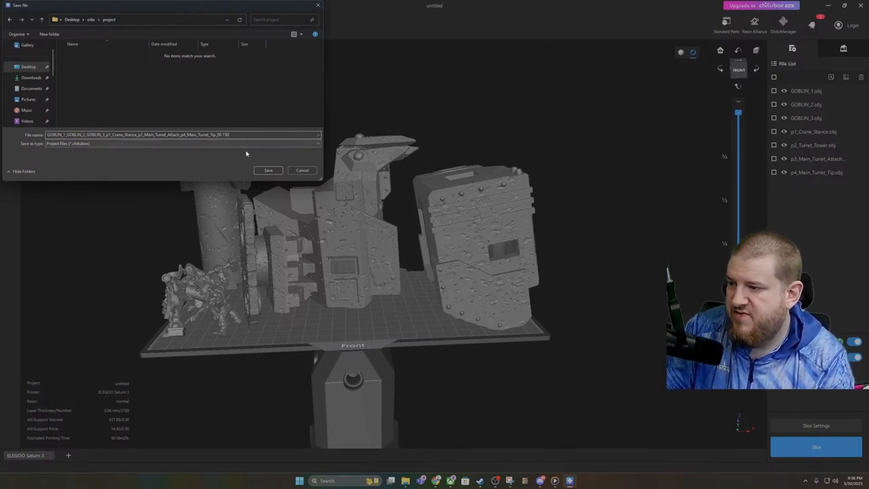
left_click(259, 170)
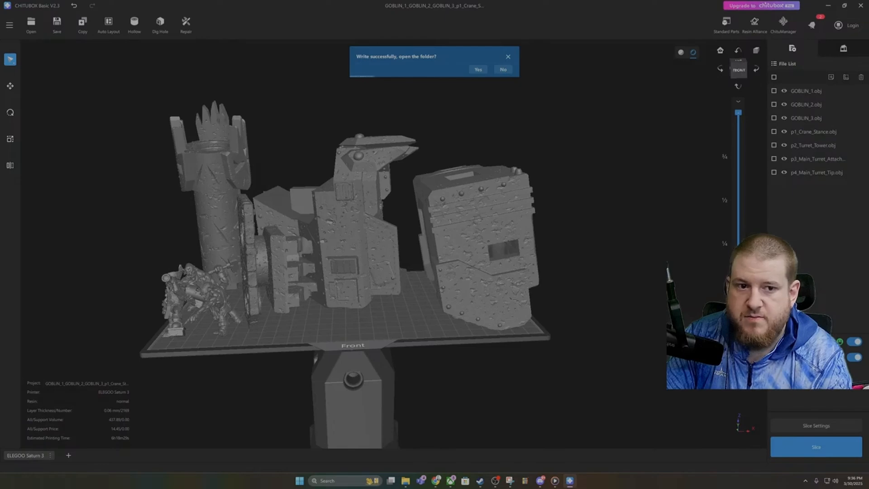
Step: Check the marked parts list in Snipping Tool, and slice the arranged plate in CHITUBOX
left_click_drag(868, 135, 653, 127)
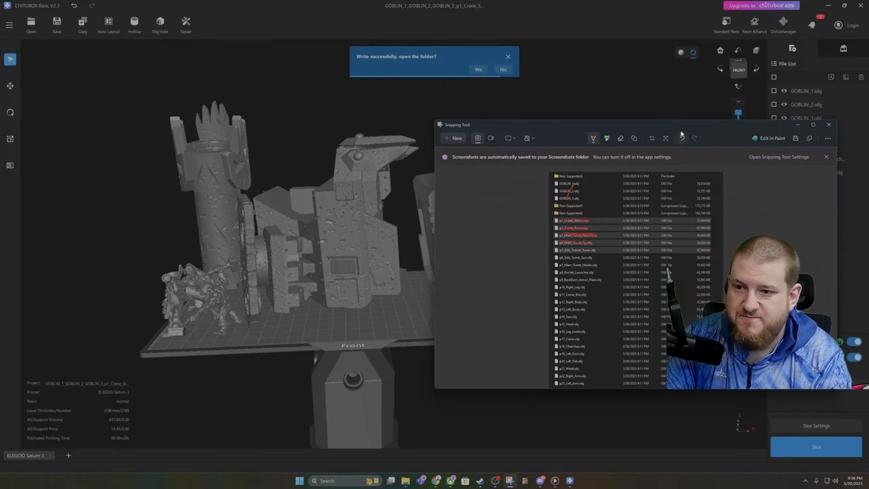
left_click_drag(680, 127, 868, 144)
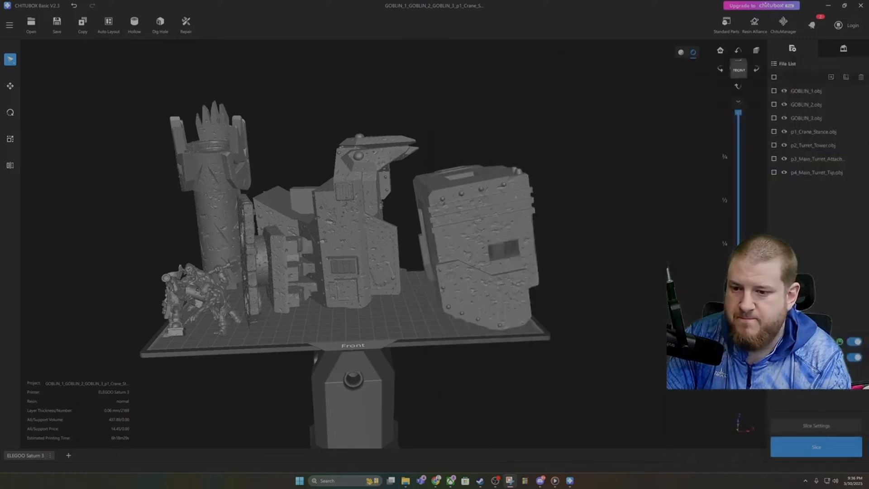
left_click(818, 448)
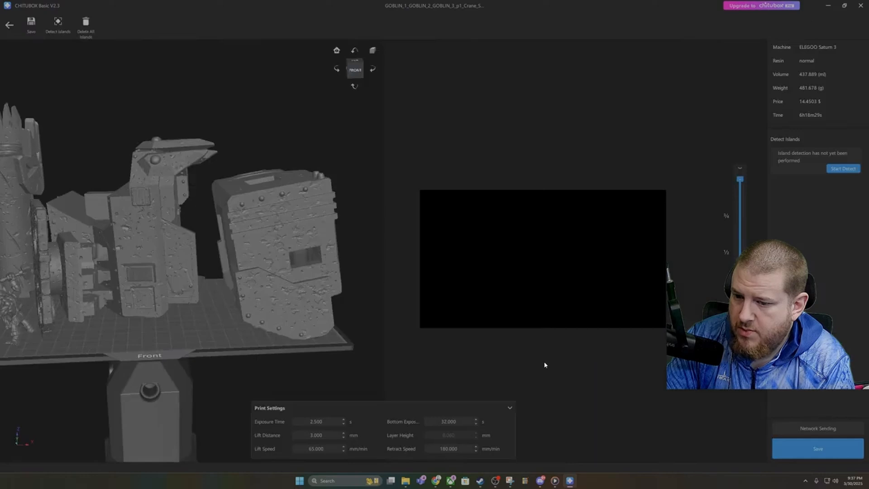
left_click_drag(544, 362, 578, 361)
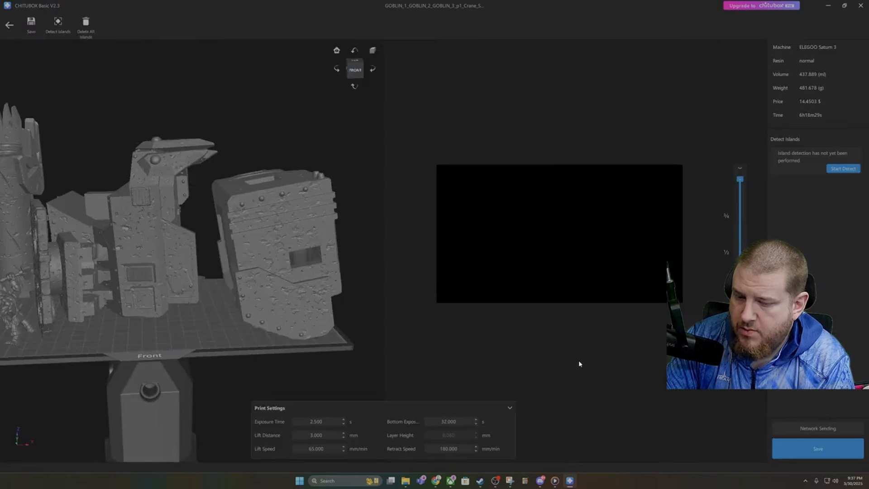
left_click_drag(455, 347, 476, 327)
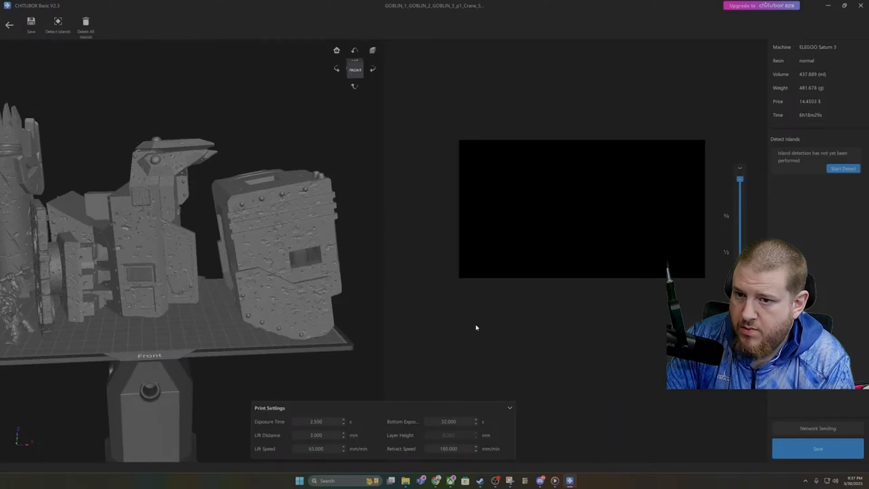
Step: Run island detection on the sliced plate and lower the layer preview to a height of about 109 mm
left_click(837, 168)
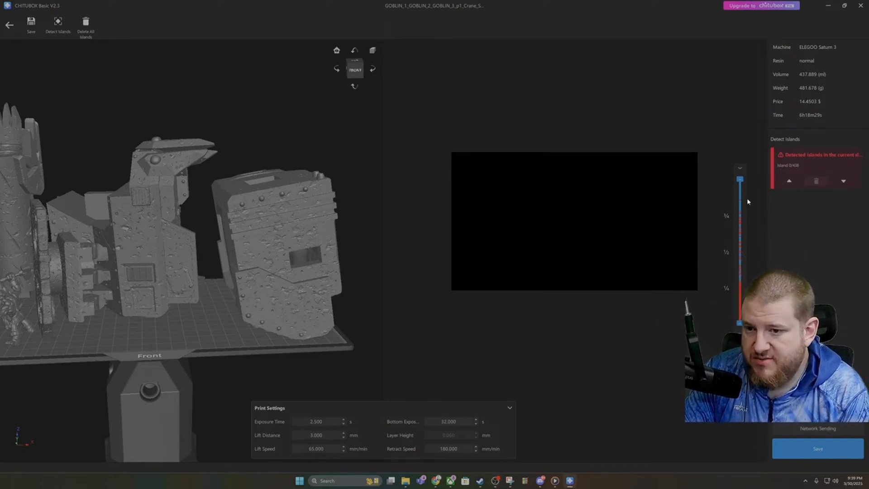
mouse_move(387, 289)
left_mouse_down()
mouse_move(461, 286)
mouse_move(377, 290)
left_mouse_up()
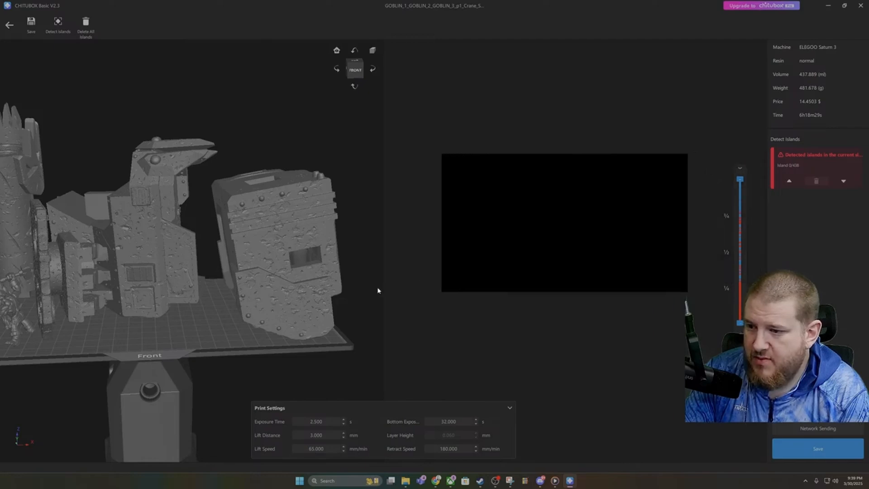
left_click_drag(321, 148, 439, 132)
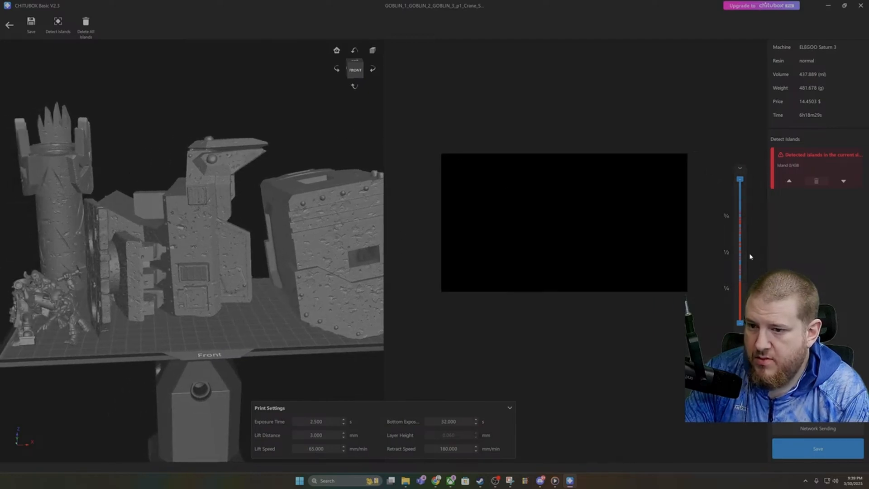
left_click(743, 197)
left_click_drag(743, 196, 743, 205)
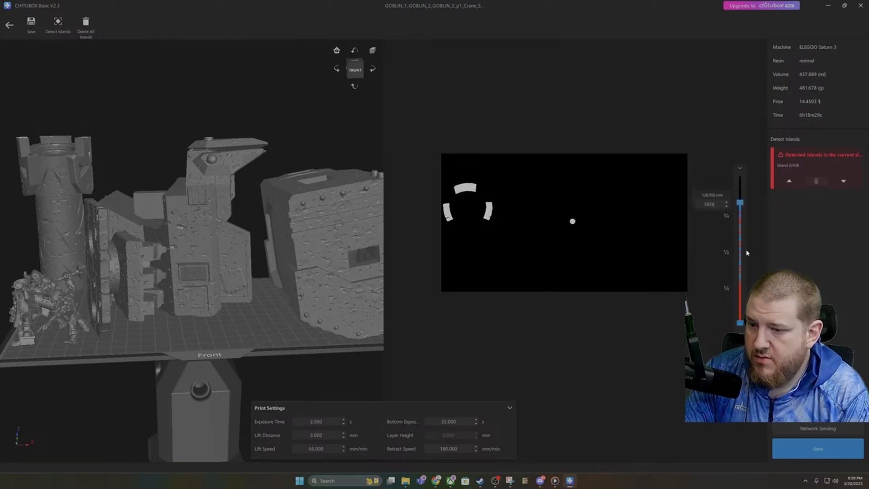
Step: Examine the sliced layers from the build plate up to the top of the models, comparing the solid bases and hollow walls
left_click_drag(746, 253, 743, 323)
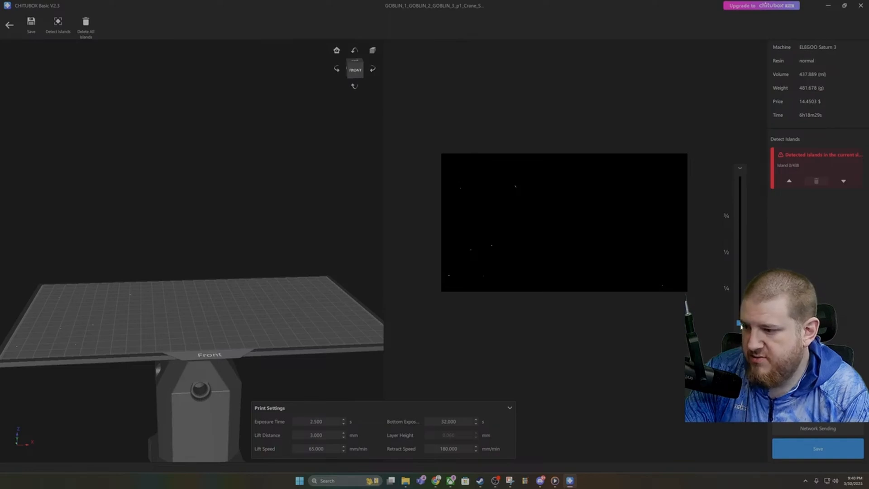
left_click_drag(741, 323, 740, 319)
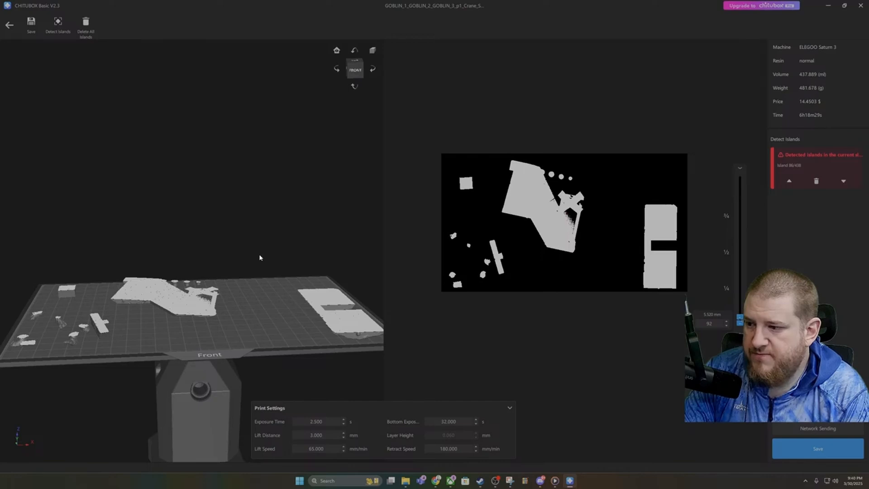
left_click_drag(260, 257, 255, 297)
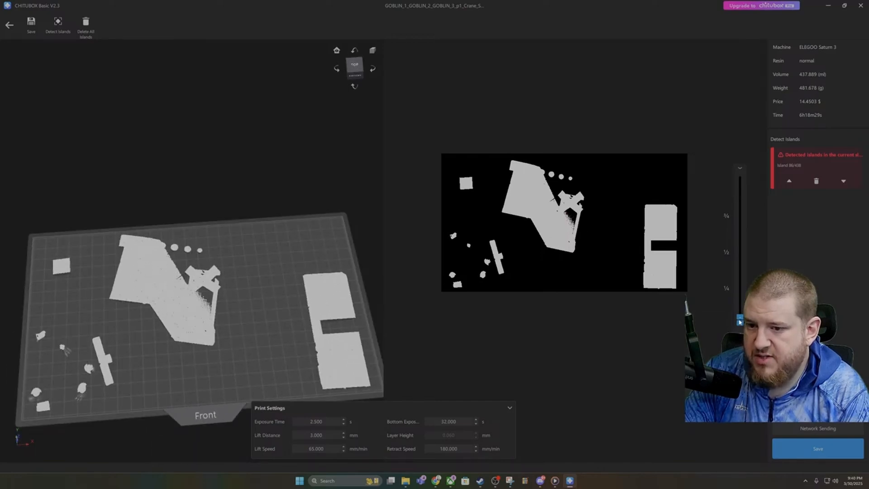
left_click_drag(741, 322, 740, 301)
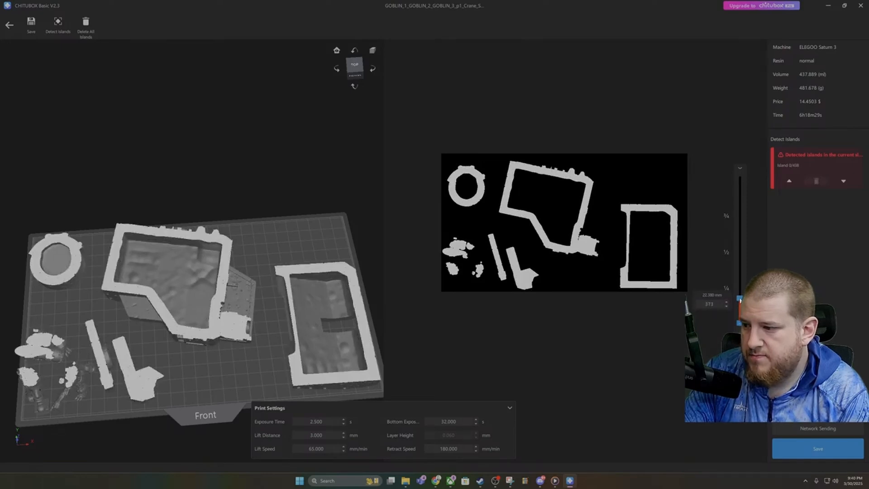
left_click_drag(739, 298, 740, 177)
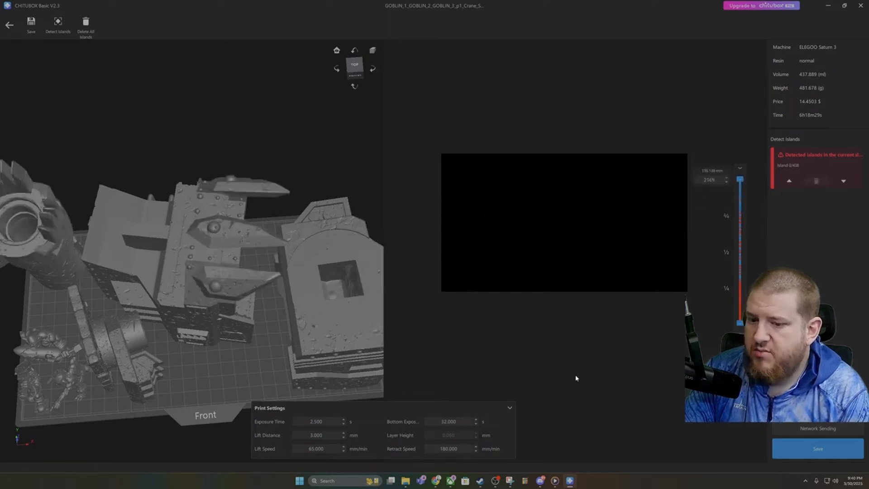
left_click_drag(576, 356, 570, 384)
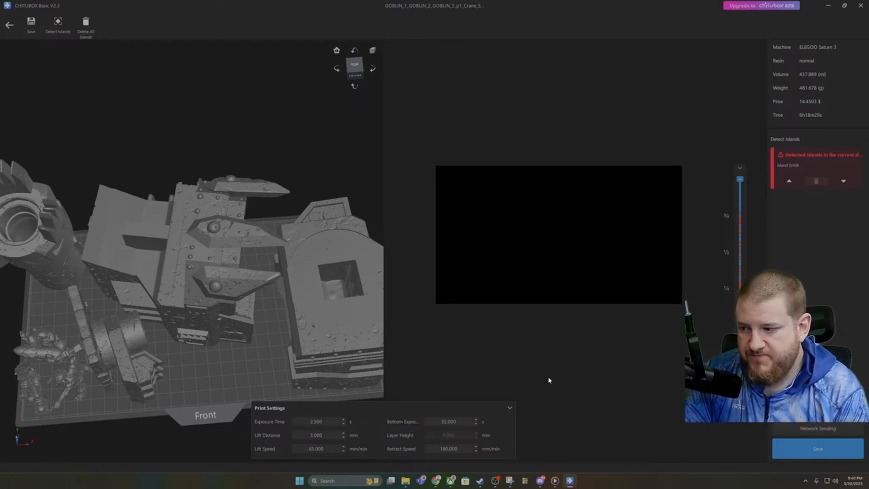
Step: Return from the slice preview to the plate, select all models, and open the advanced settings of the Middle support preset
left_click(9, 26)
right_click_drag(658, 351, 656, 337)
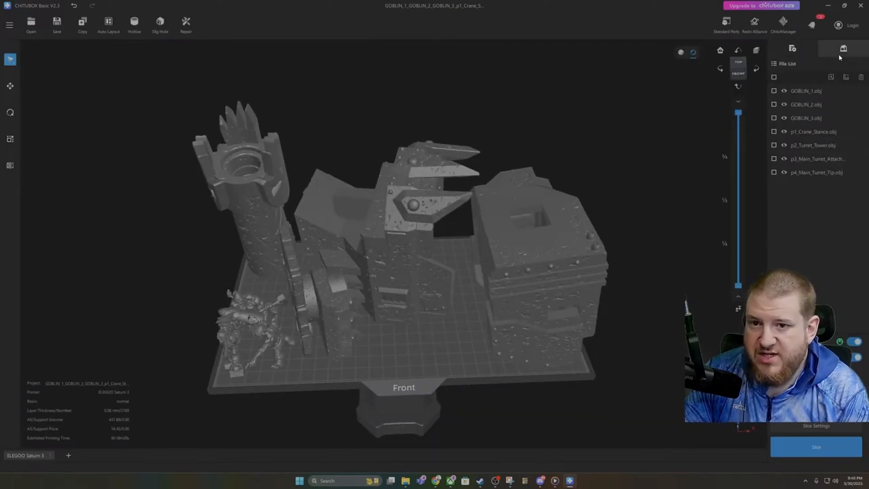
key("ctrl+a")
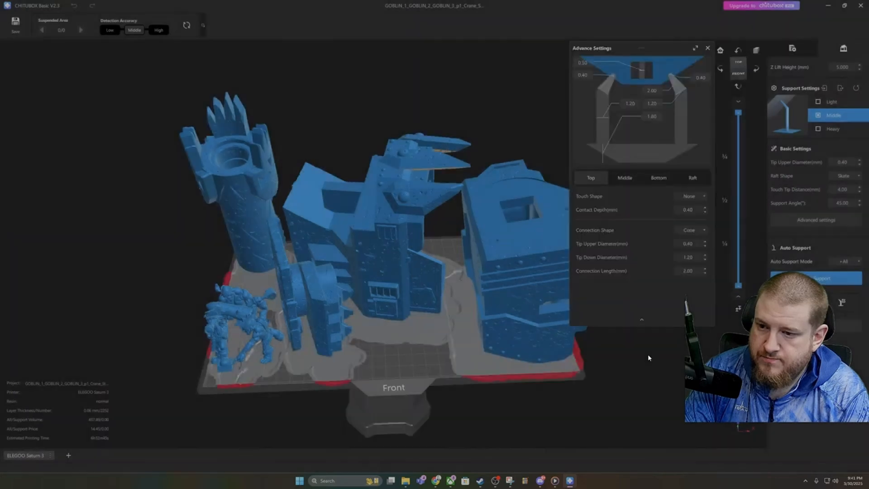
left_click_drag(647, 353, 646, 414)
right_click_drag(646, 415, 657, 413)
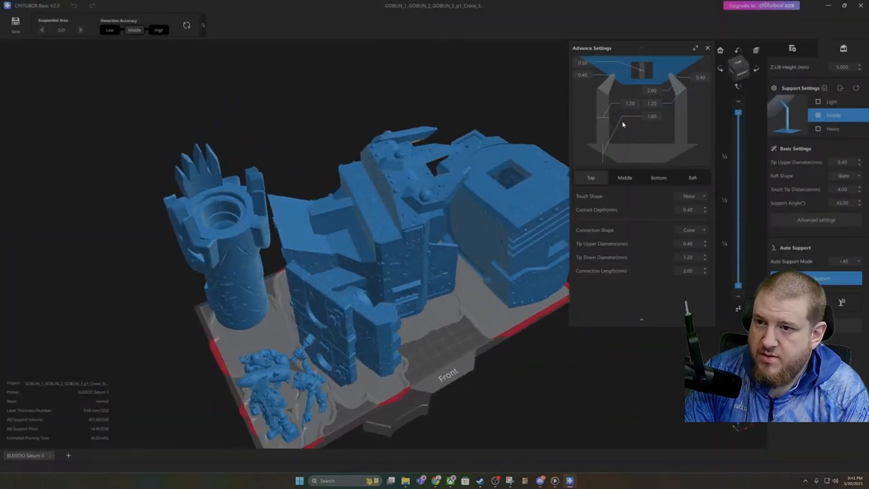
left_click_drag(640, 51, 699, 49)
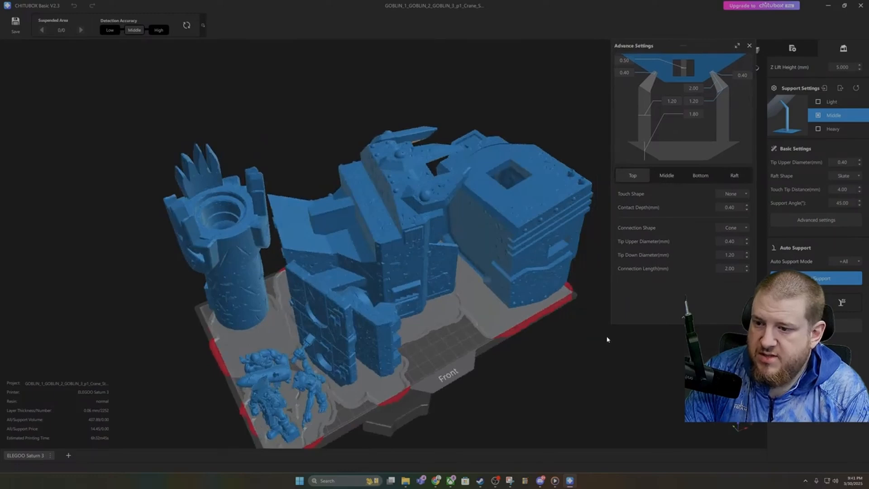
Step: Examine the raft from all sides and from underneath, checking where it overruns the plate edges and which overhangs need supports
left_click_drag(565, 379, 462, 330)
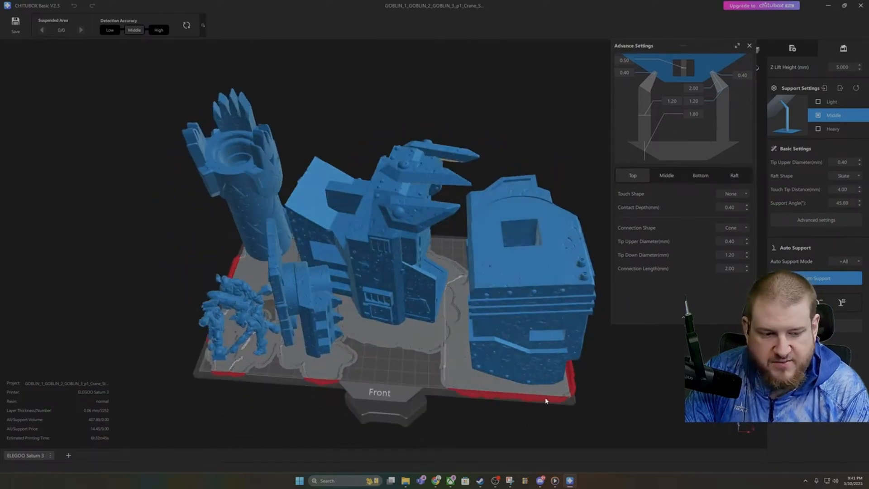
left_click_drag(545, 400, 407, 374)
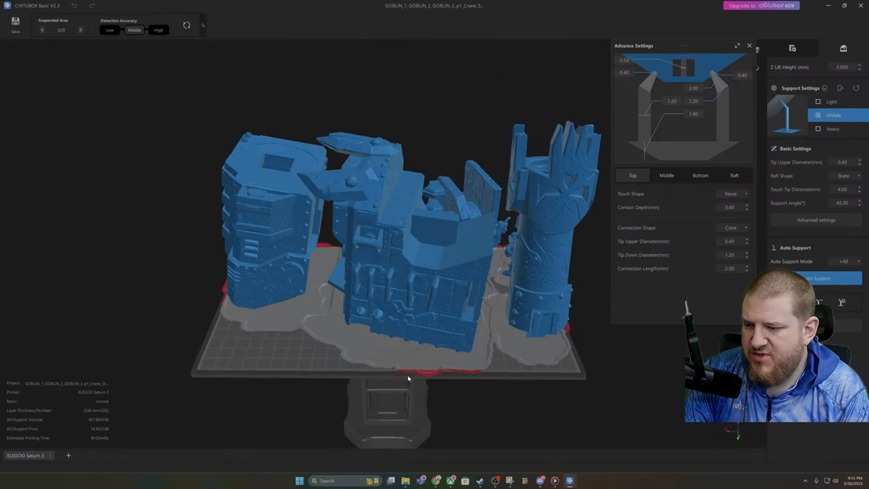
mouse_move(498, 400)
left_mouse_down()
mouse_move(485, 396)
mouse_move(508, 374)
left_mouse_up()
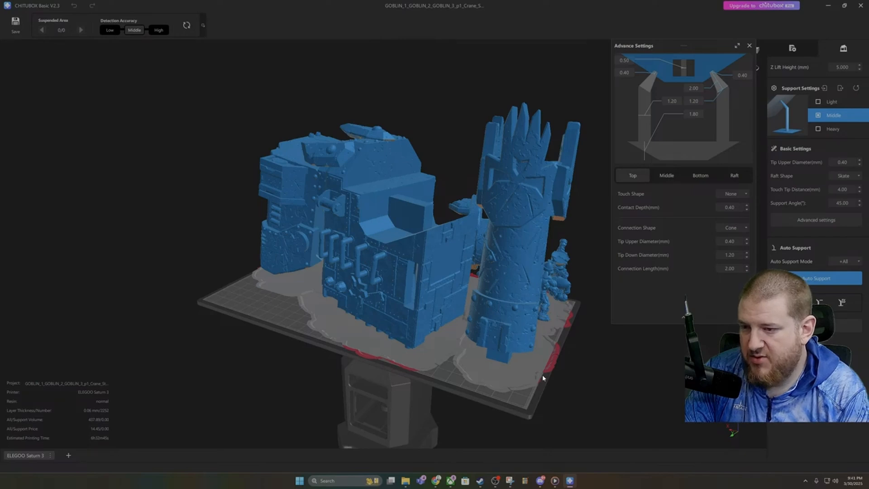
left_click_drag(558, 390, 517, 374)
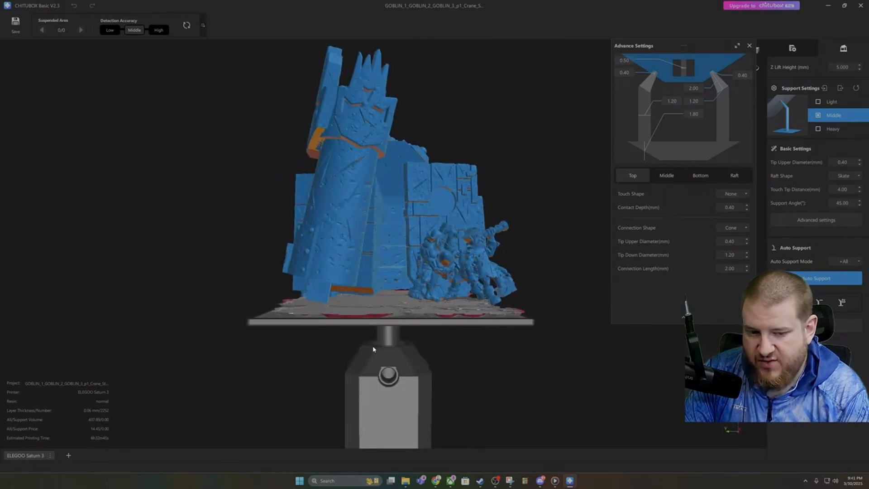
left_click_drag(368, 314, 378, 333)
right_click_drag(377, 331, 392, 302)
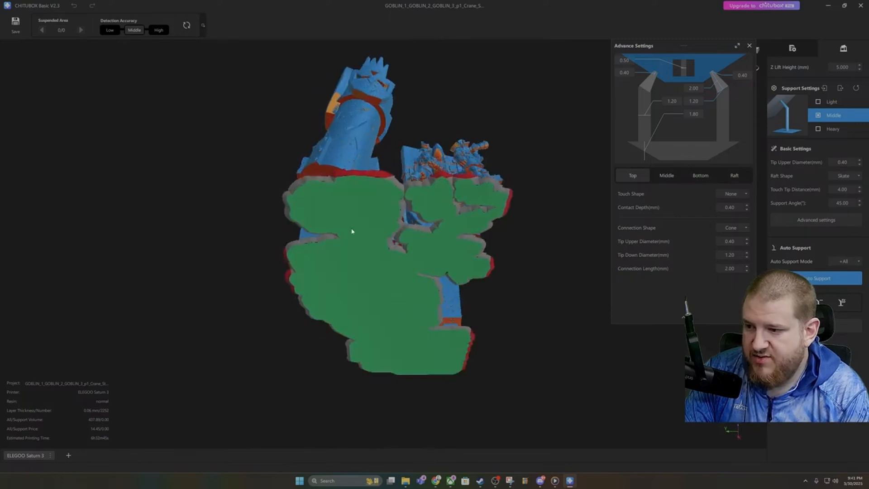
right_click_drag(413, 349, 319, 222)
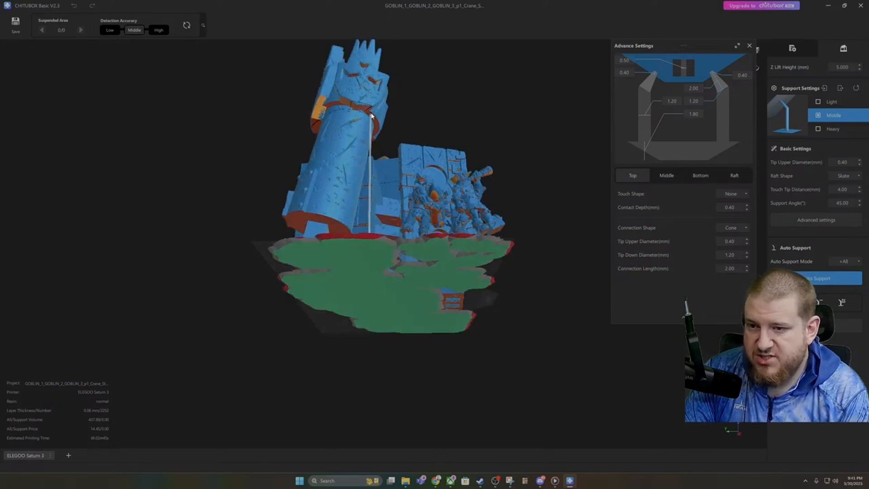
right_click_drag(555, 328, 636, 324)
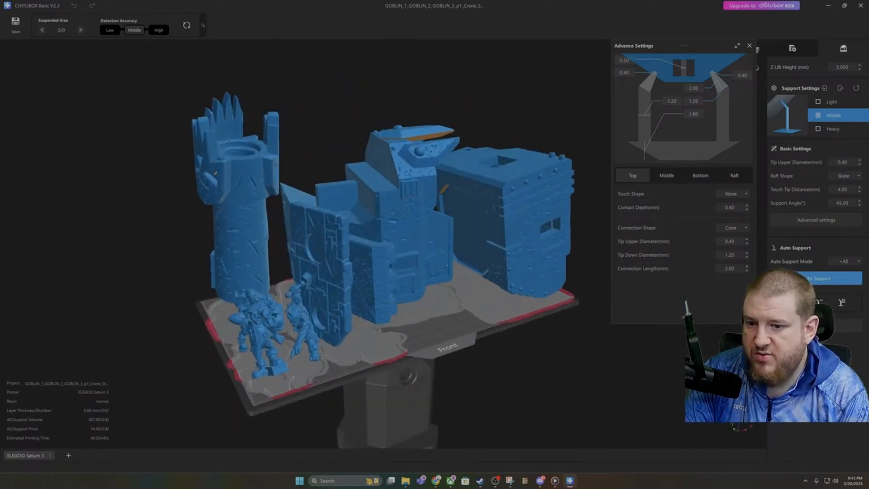
Step: Generate automatic Middle supports for all selected models and inspect them around the goblins and the front of the plate
left_click(829, 278)
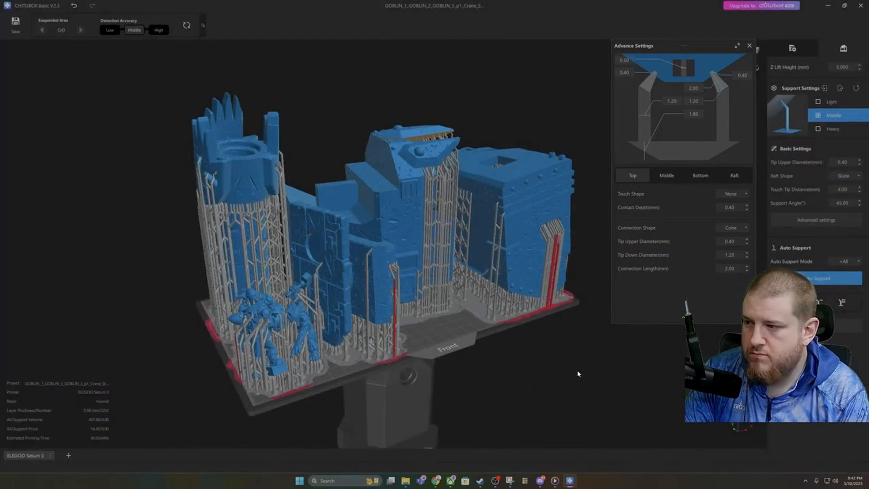
left_click_drag(577, 374, 498, 372)
scroll(497, 372, "up", 5)
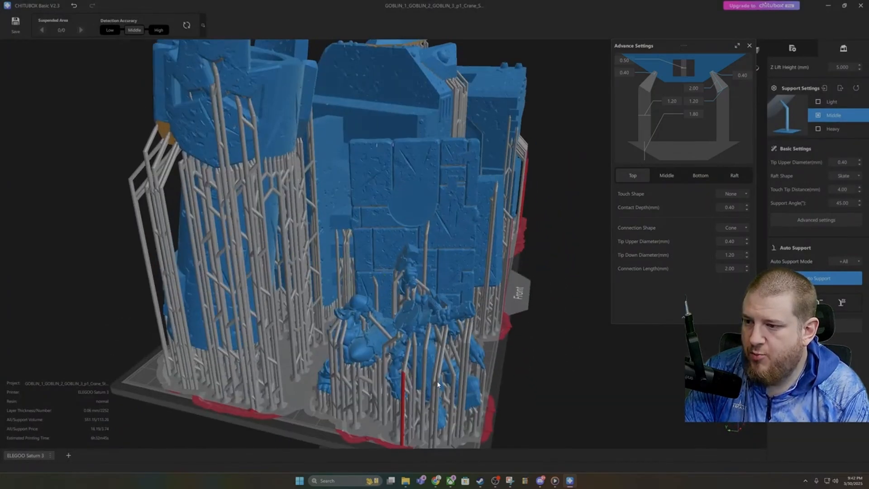
left_click_drag(438, 385, 434, 385)
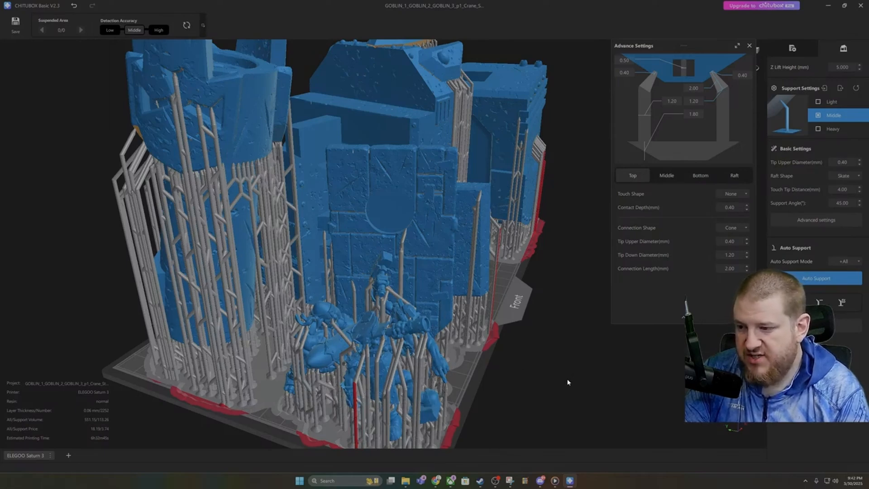
right_click_drag(567, 383, 568, 368)
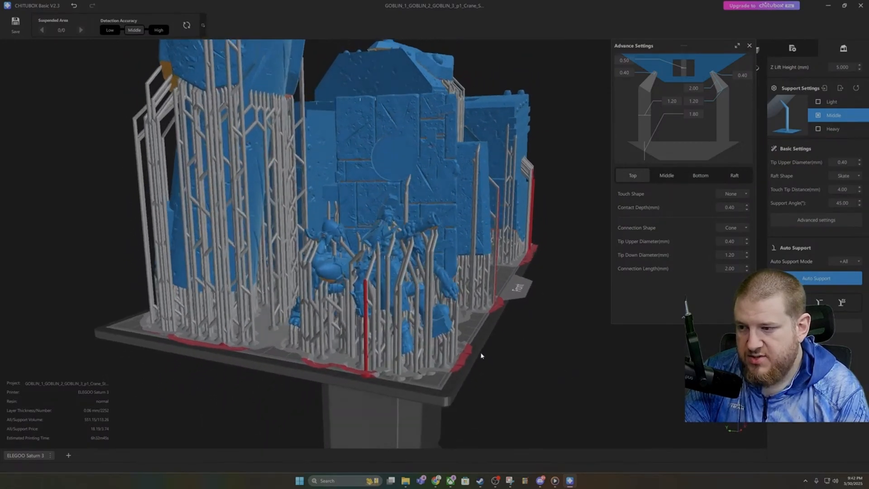
scroll(481, 355, "up", 2)
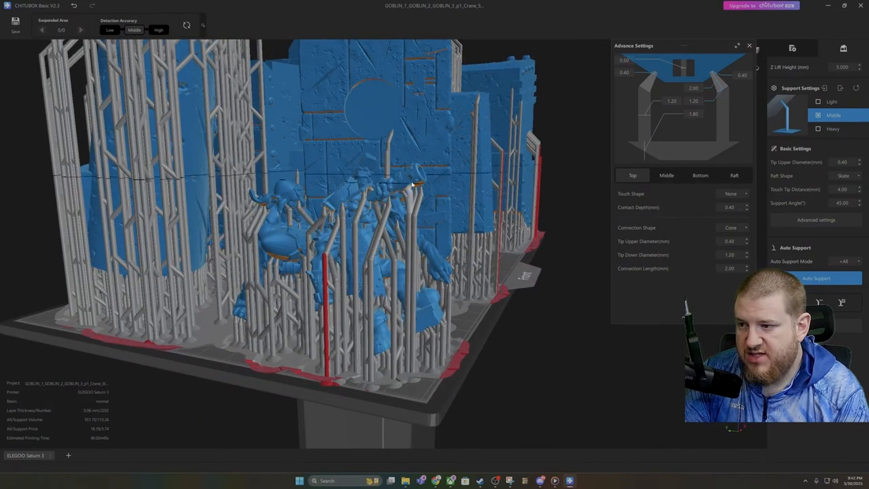
right_click_drag(462, 287, 500, 305)
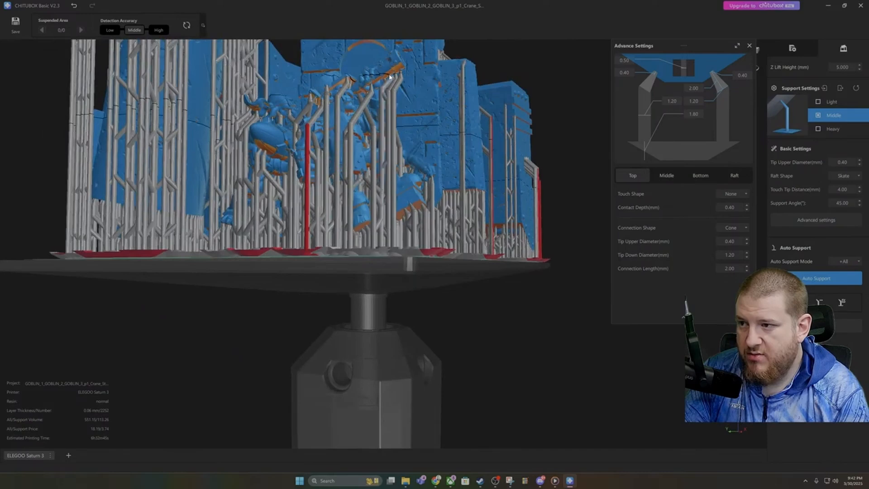
right_click_drag(493, 321, 468, 327)
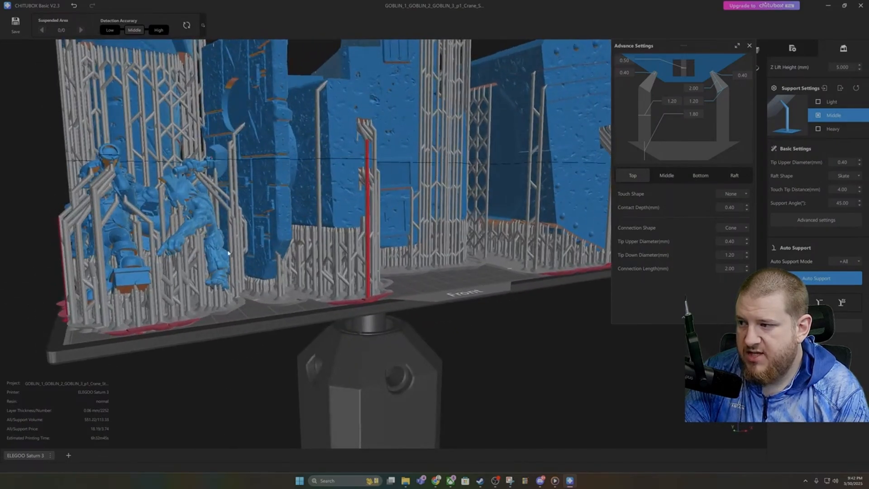
right_click_drag(331, 366, 440, 377)
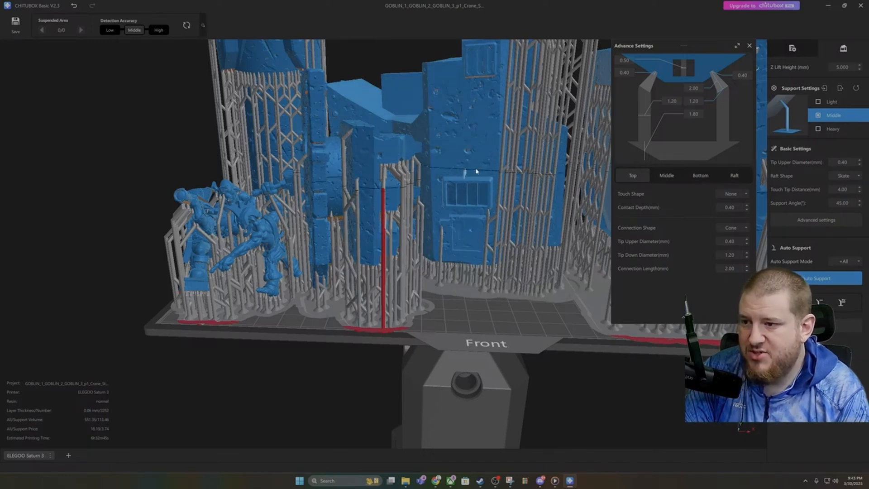
Step: Add manual Middle supports at staggered heights on the front face of the tall central part, around and above its grille
left_click(484, 167)
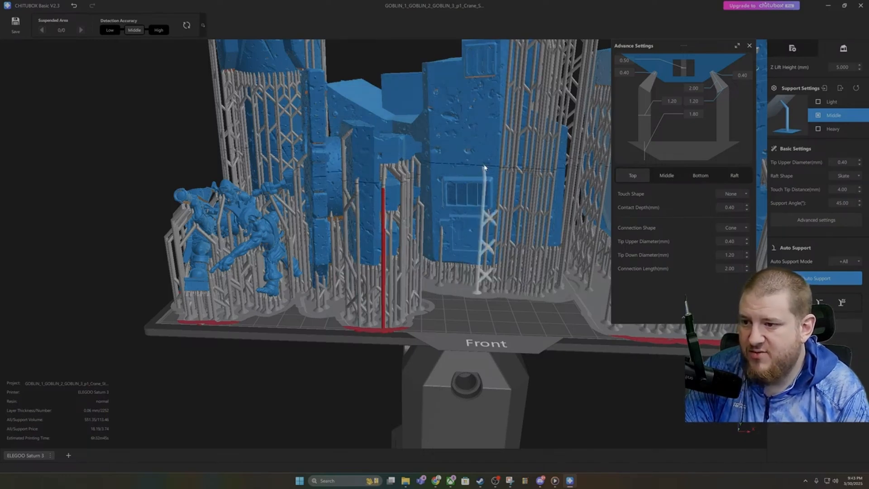
left_click(463, 150)
left_click(450, 129)
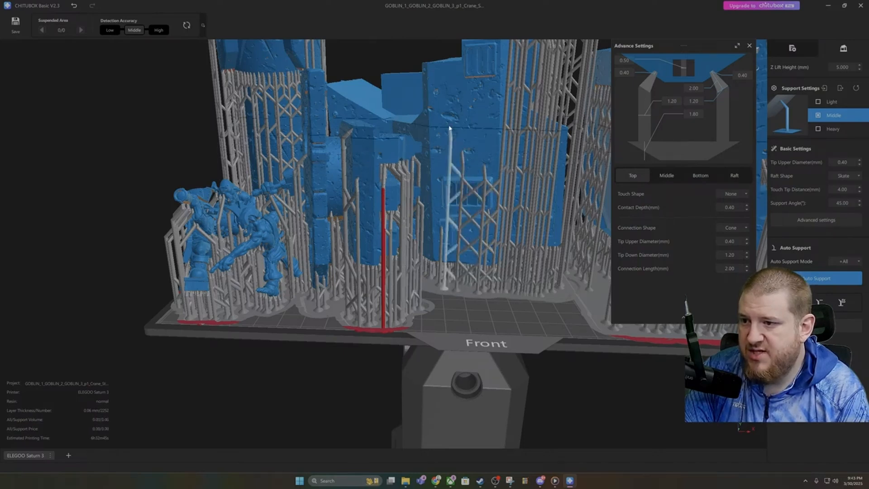
left_click(489, 104)
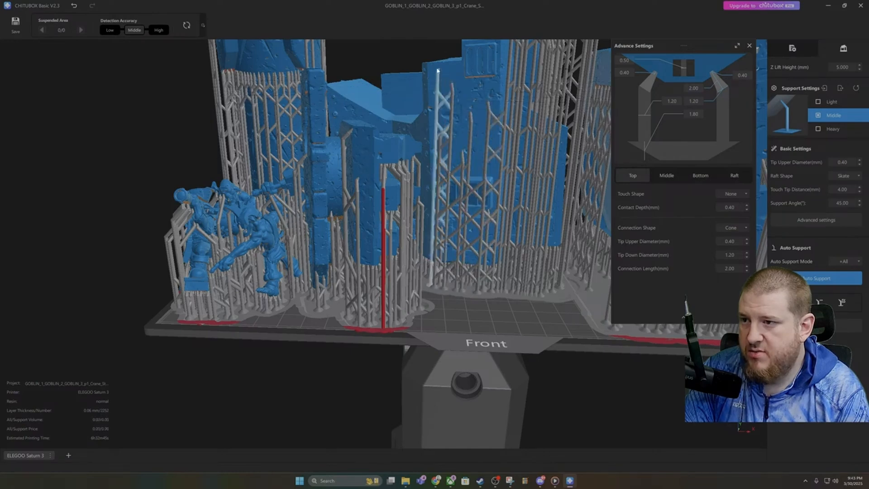
left_click(438, 70)
Step: Add manual Middle supports along the outer wall of the turret tower's wide upper section, on the side facing the central part
right_click_drag(449, 246, 362, 189)
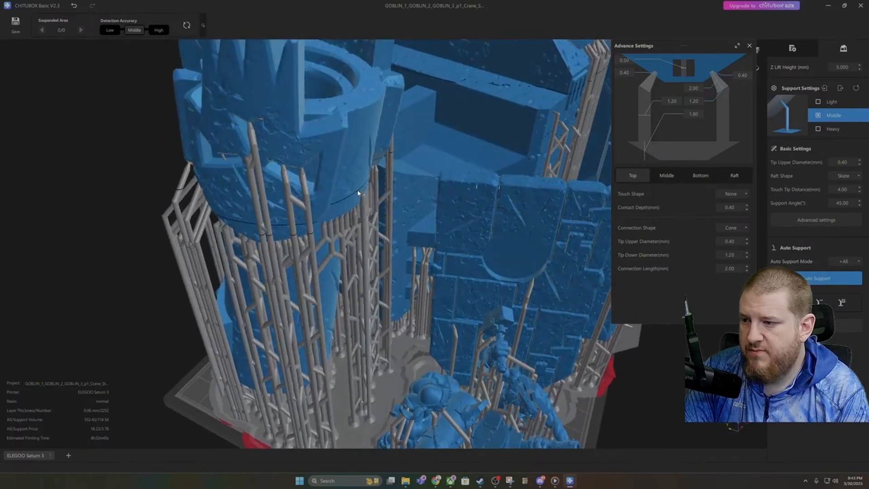
left_click(362, 171)
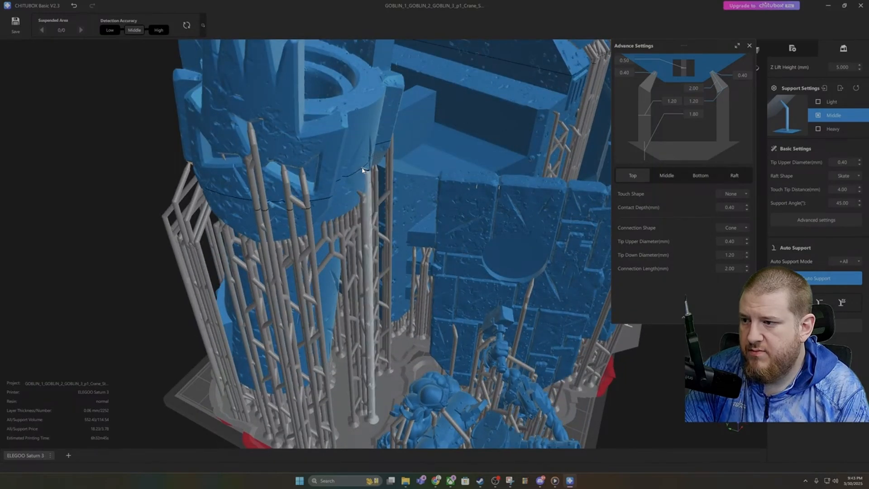
left_click(367, 145)
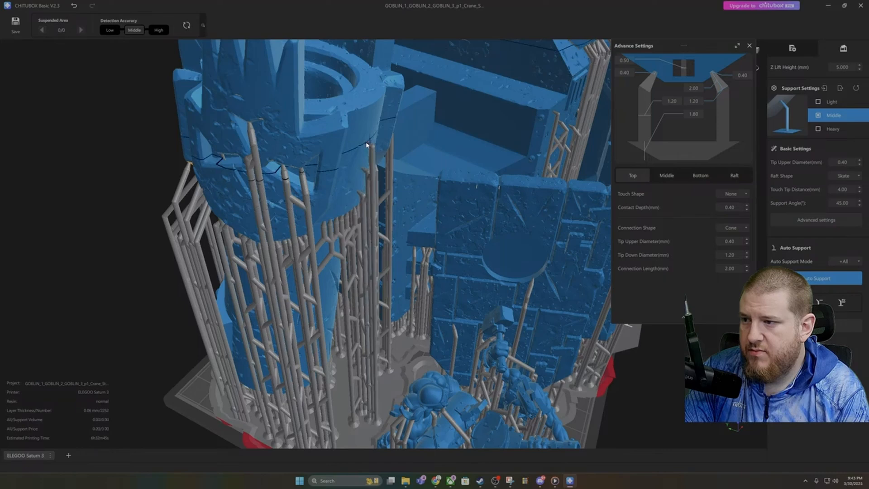
left_click(374, 111)
right_click_drag(372, 112, 344, 172)
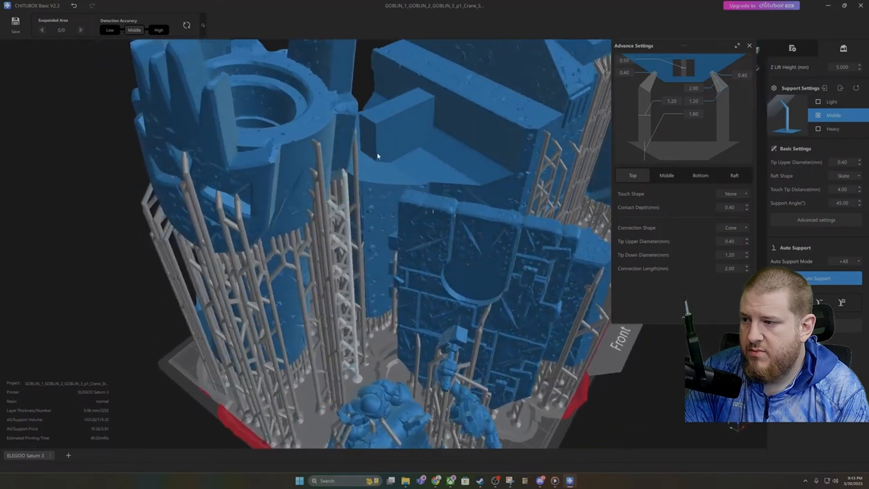
left_click(294, 198)
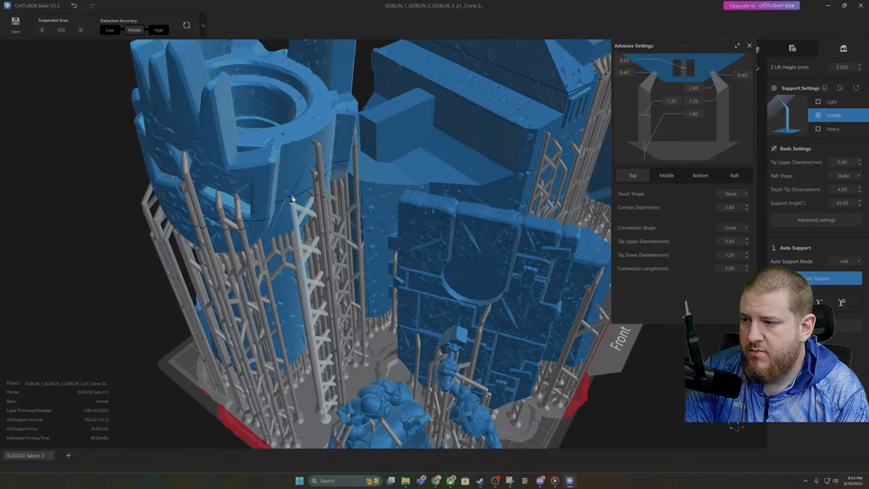
left_click(292, 200)
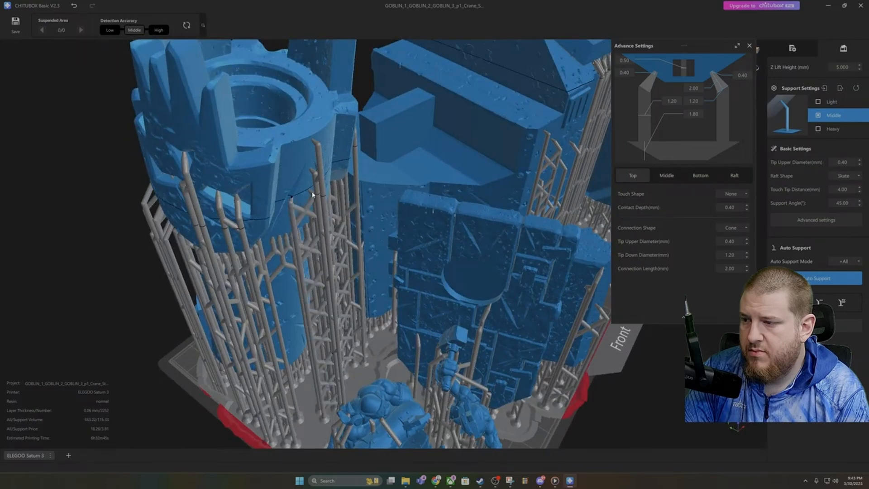
right_click_drag(312, 195, 269, 217)
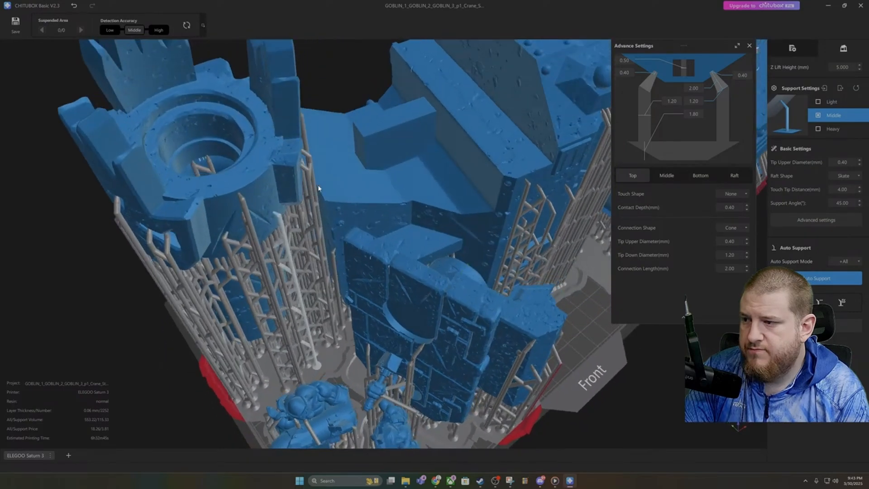
Step: Add more manual Middle supports on the turret tower's front wall, beneath the battlements of its wide upper section
left_click(268, 214)
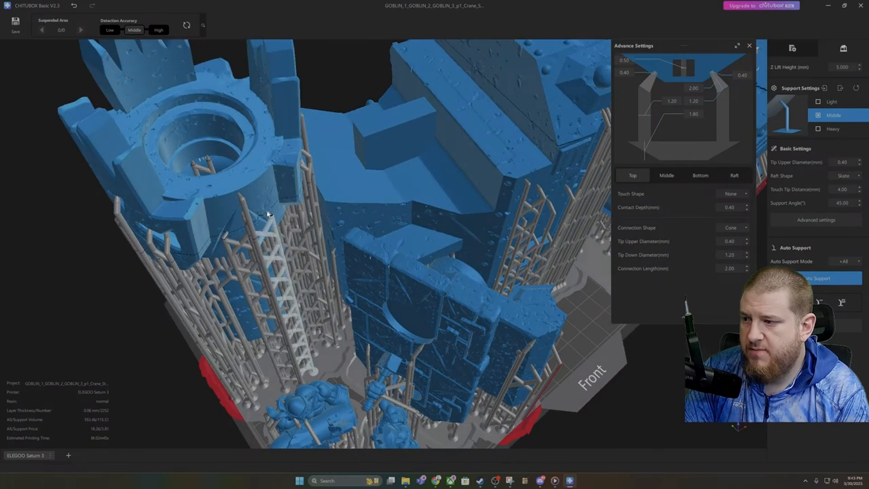
left_click(195, 239)
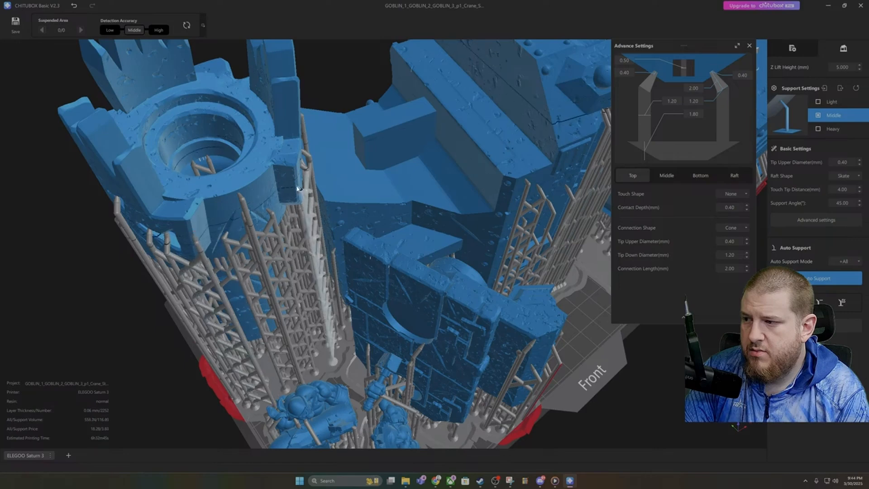
right_click_drag(297, 187, 308, 239)
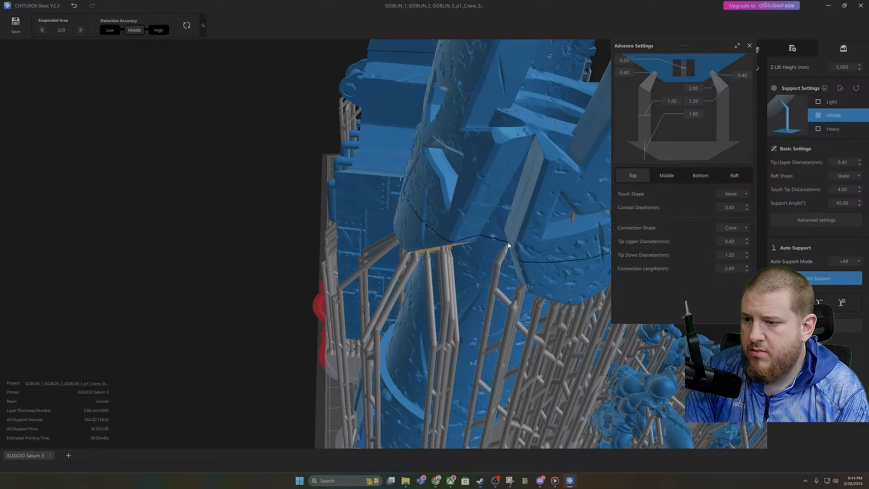
Step: Add manual Middle supports at staggered heights on the large body part's flat panelled face beside the turret tower
right_click_drag(500, 243, 435, 231)
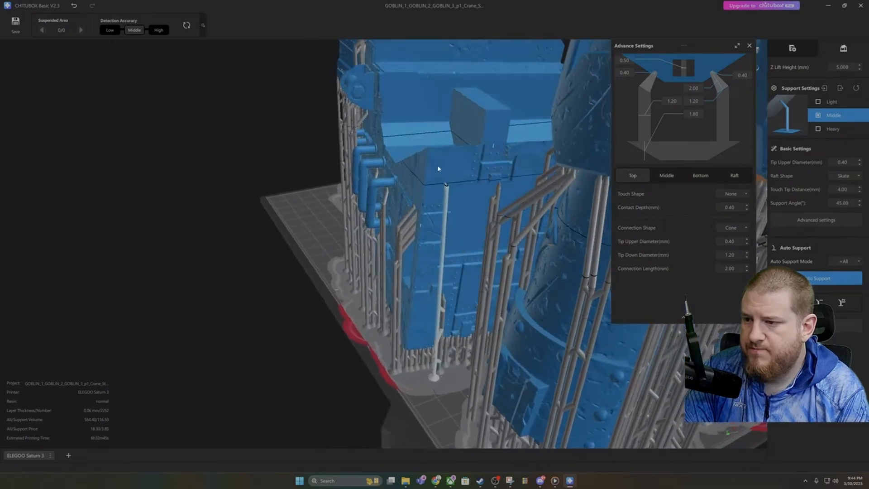
right_click_drag(446, 187, 448, 215)
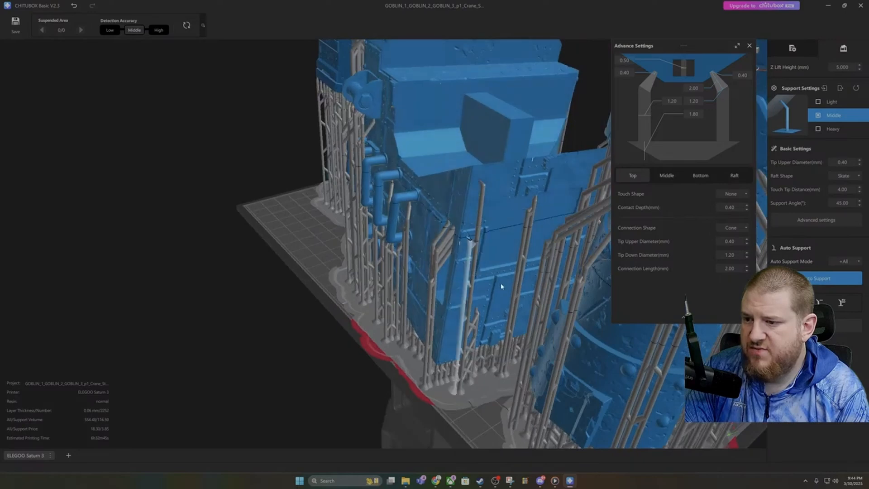
left_click(489, 292)
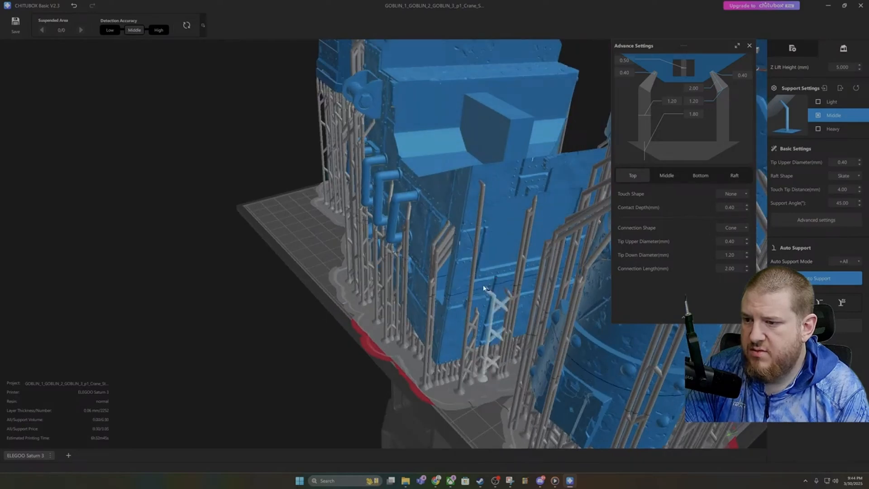
left_click(483, 288)
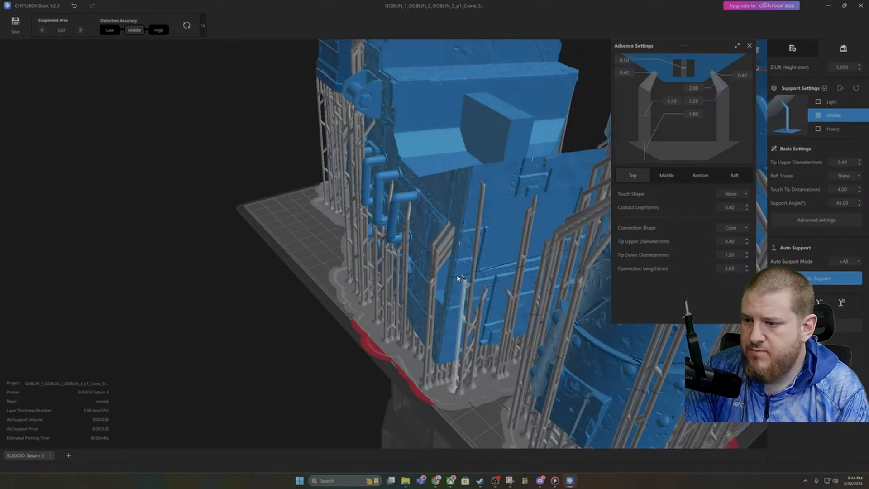
right_click_drag(466, 282, 571, 300)
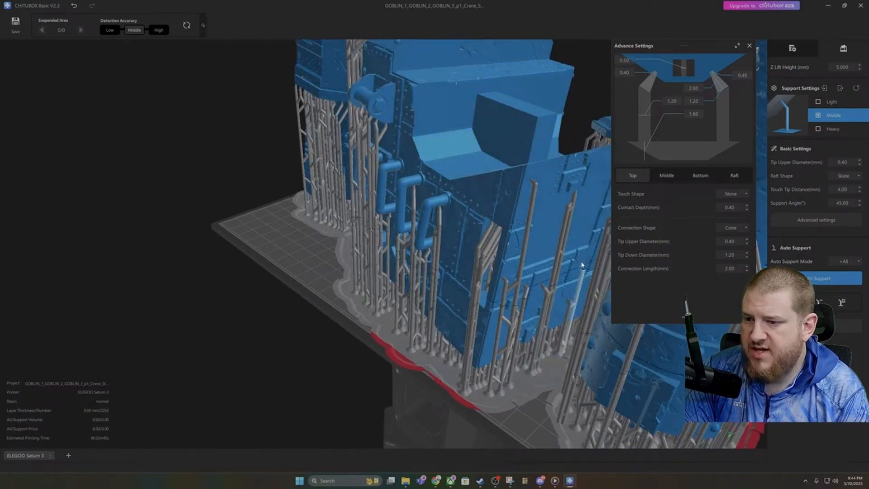
right_click_drag(582, 265, 510, 284)
left_click(441, 217)
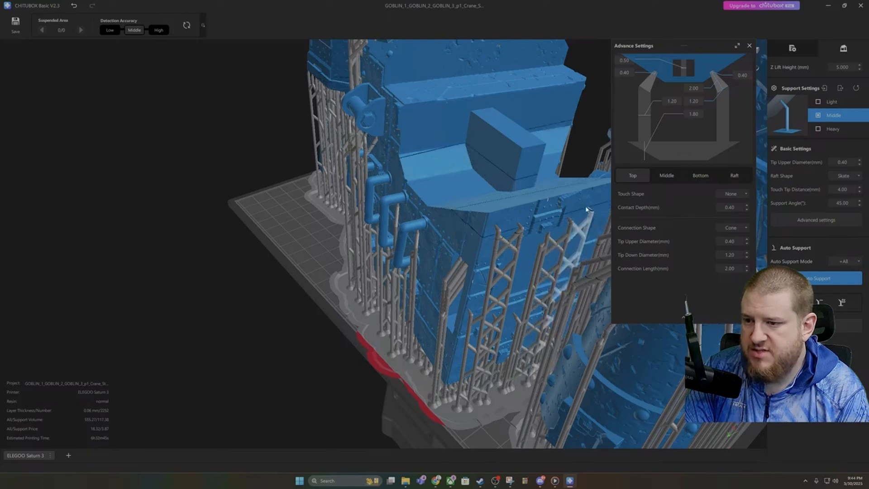
right_click_drag(587, 209, 528, 267)
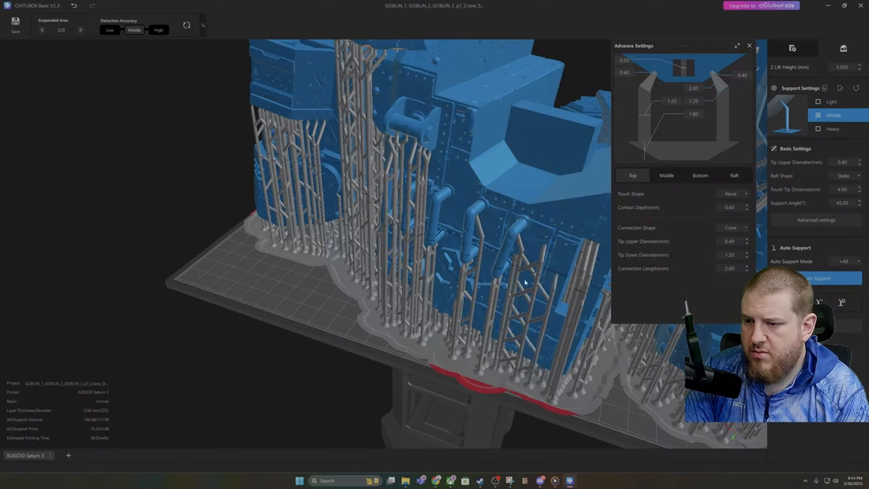
Step: Add manual Middle supports beneath the bent pipes on the large body part's riveted side wall
right_click_drag(355, 292, 418, 199)
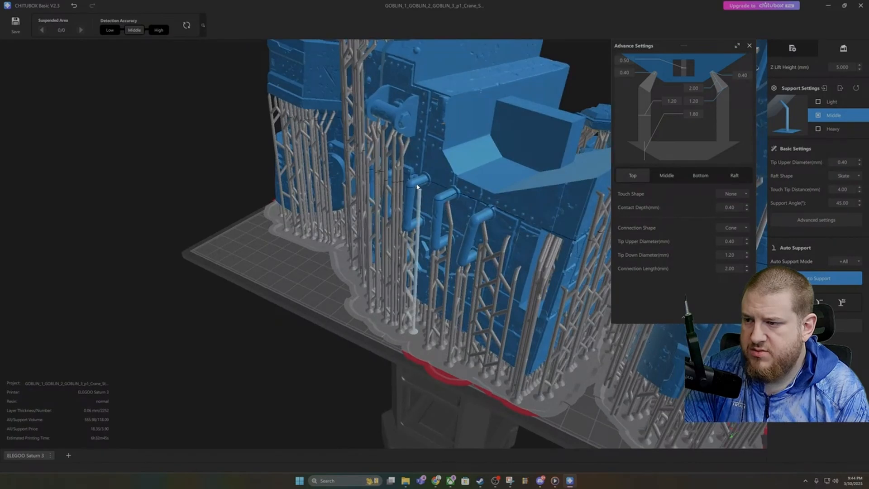
left_click(420, 186)
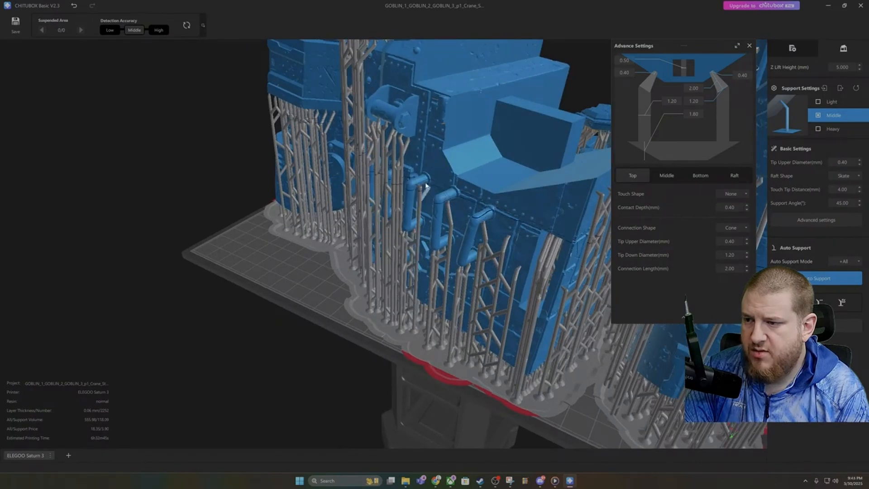
right_click_drag(426, 185, 521, 222)
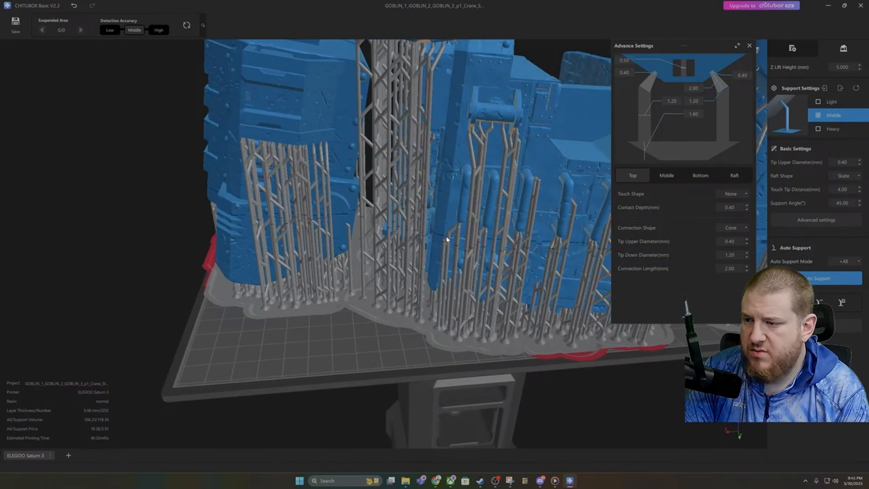
Step: Add three tall manual Middle supports across the raised angular panel of the armour part at the plate corner, above its existing supports
right_click_drag(446, 239, 505, 293)
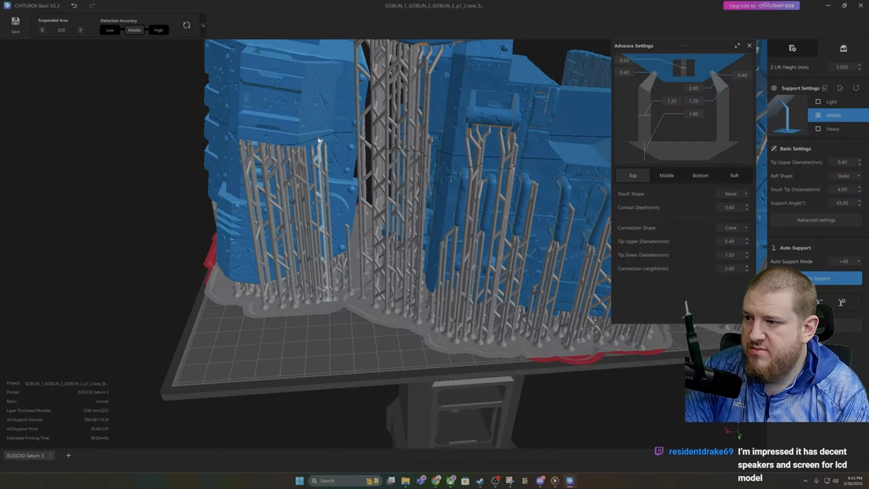
left_click(319, 70)
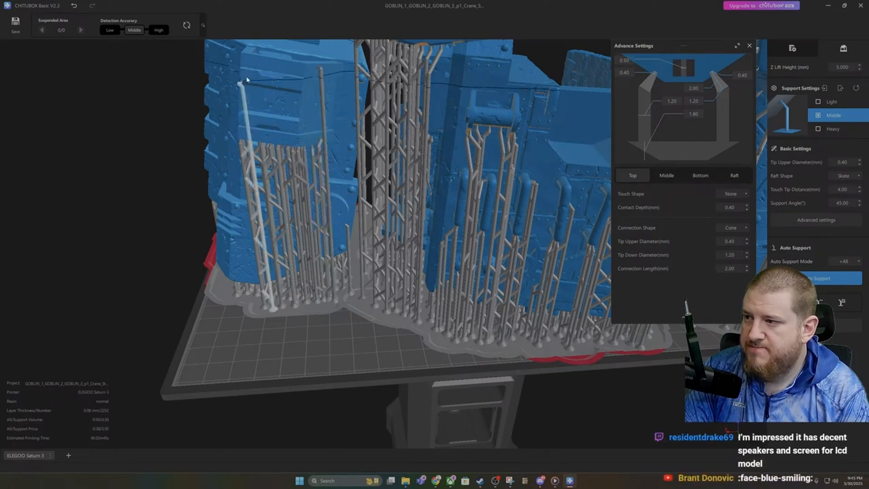
left_click(245, 80)
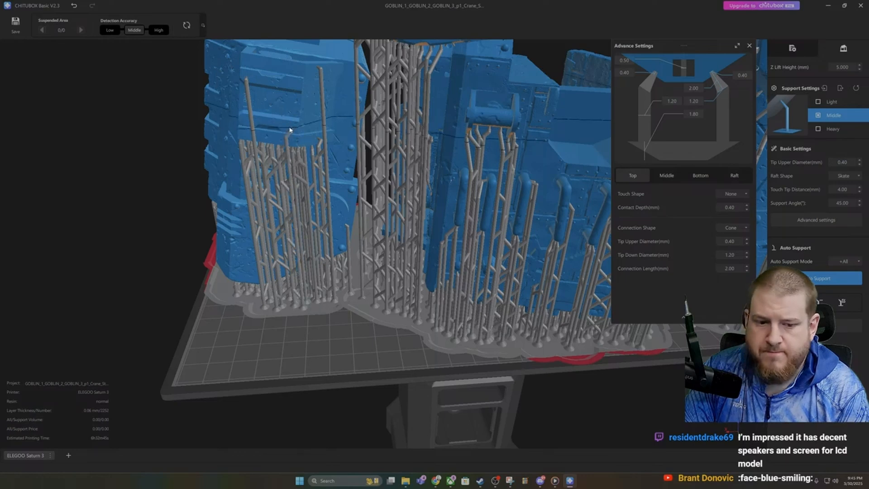
left_click(290, 89)
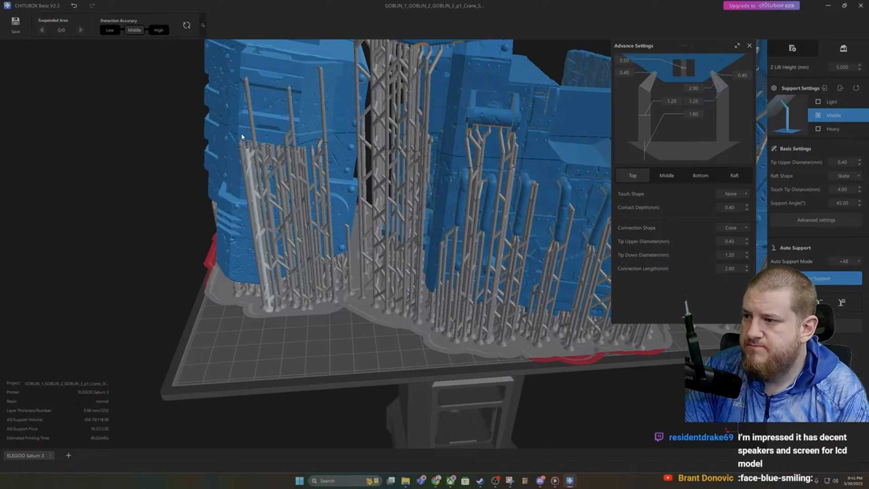
Step: Add manual Middle supports around the corner armour part's lower ribbed block and the recessed wall above it, undoing a misplaced one
right_click_drag(239, 136, 350, 272)
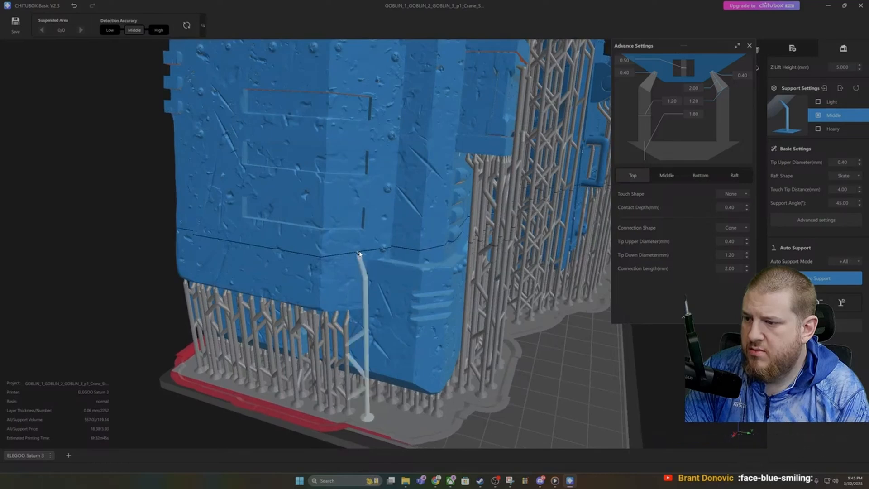
left_click(364, 257)
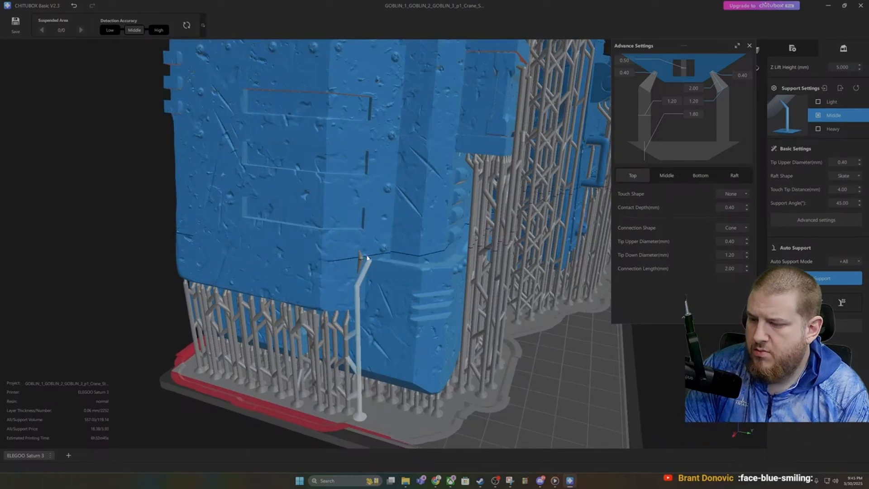
key("ctrl+z")
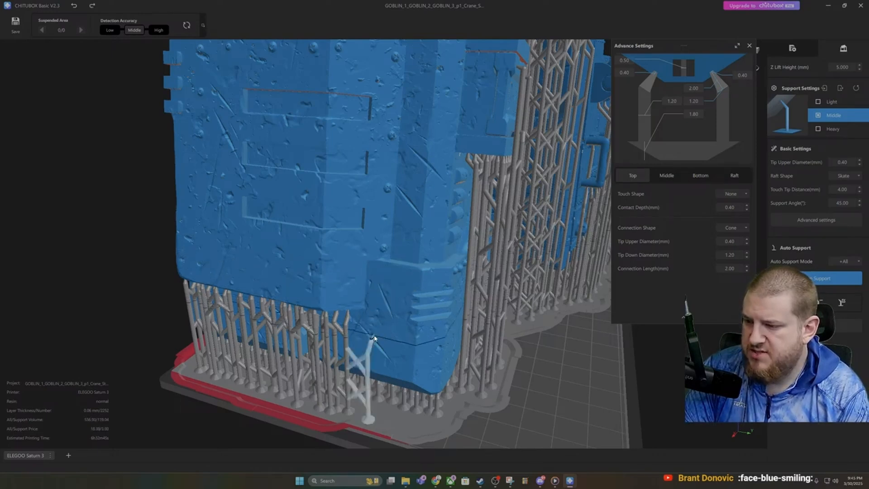
left_click(373, 338)
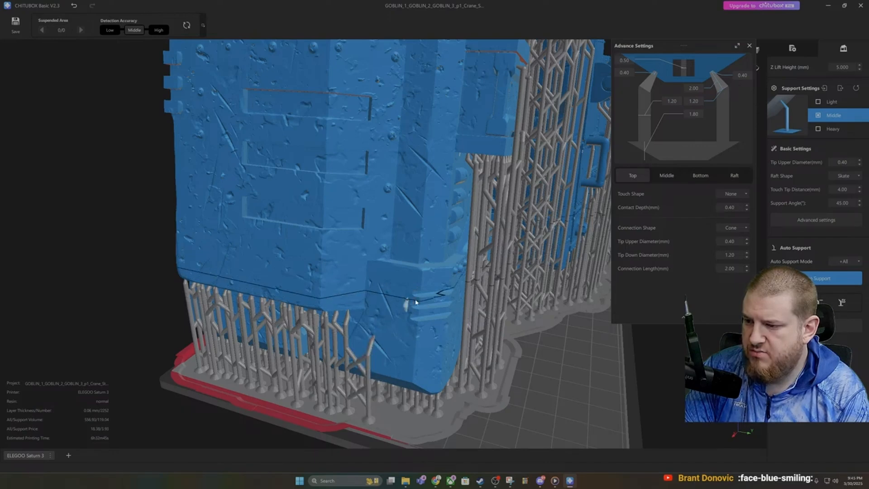
left_click(455, 290)
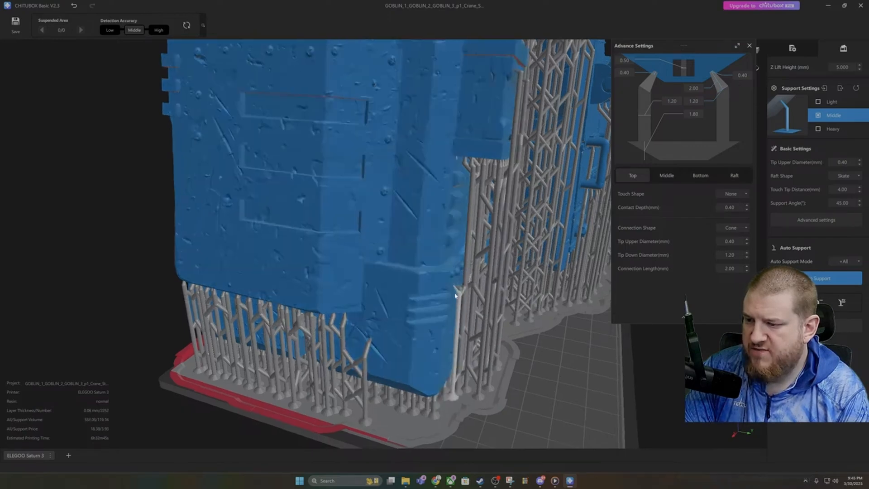
right_click_drag(455, 296, 386, 291)
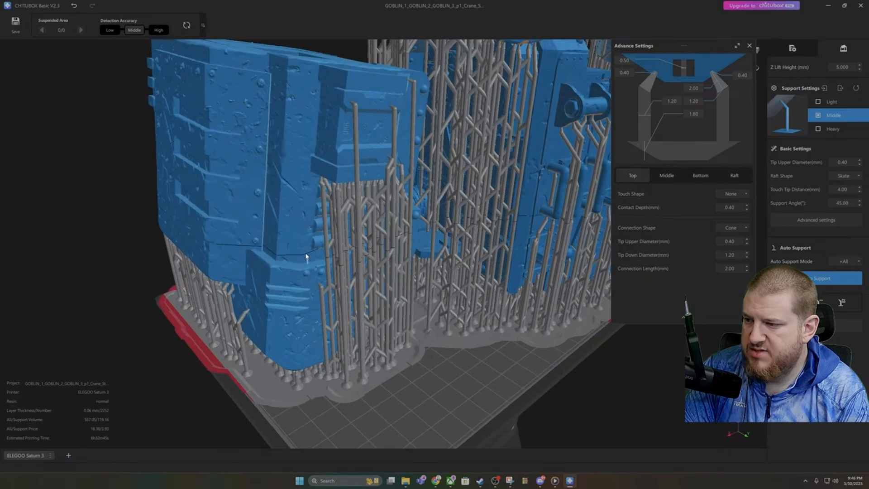
left_click(297, 170)
Step: Add manual Middle supports at staggered heights on the armour part's flat outer wall, next to the supports of its rectangular recess
right_click_drag(217, 241, 272, 249)
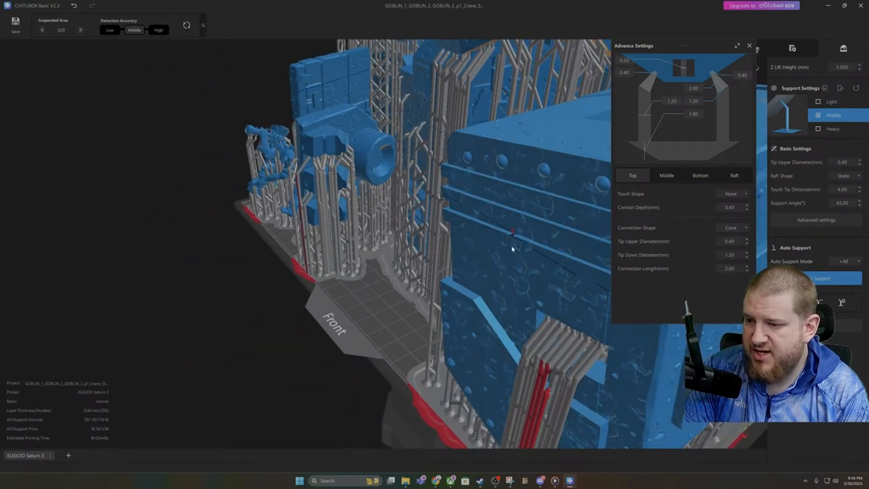
mouse_move(547, 297)
right_mouse_down()
mouse_move(558, 292)
mouse_move(552, 285)
right_mouse_up()
right_click_drag(546, 287, 499, 320)
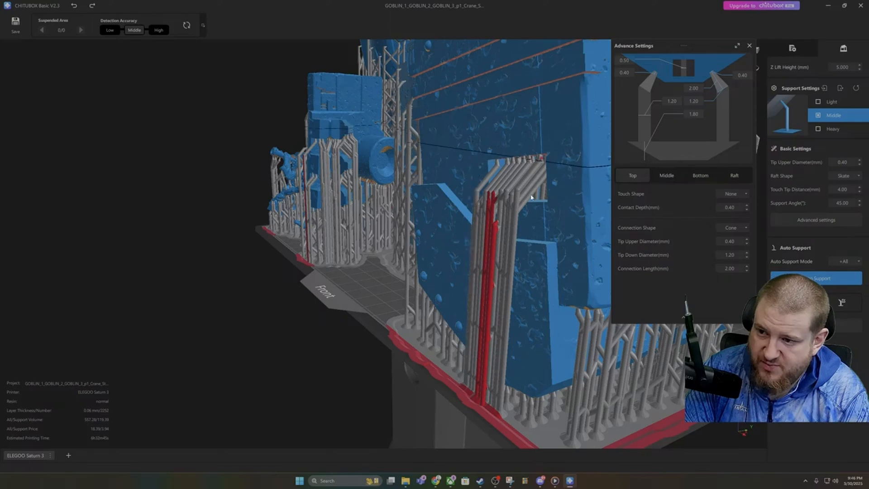
right_click_drag(531, 196, 547, 357)
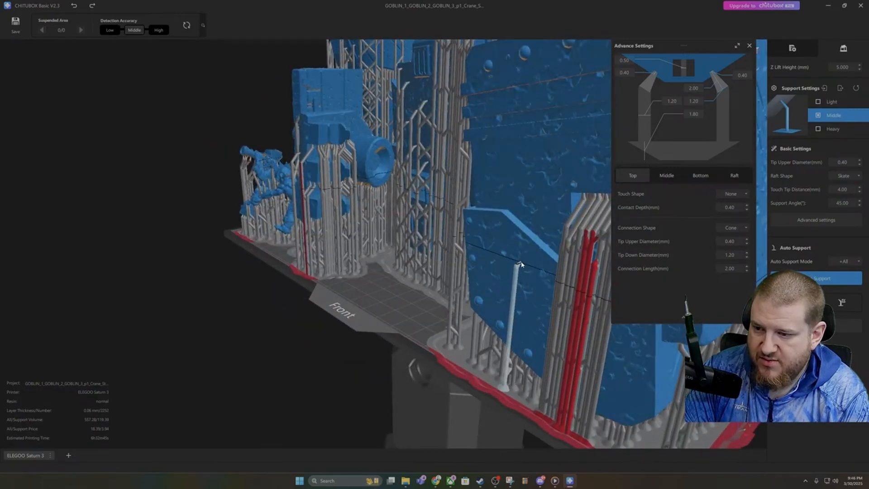
left_click(520, 264)
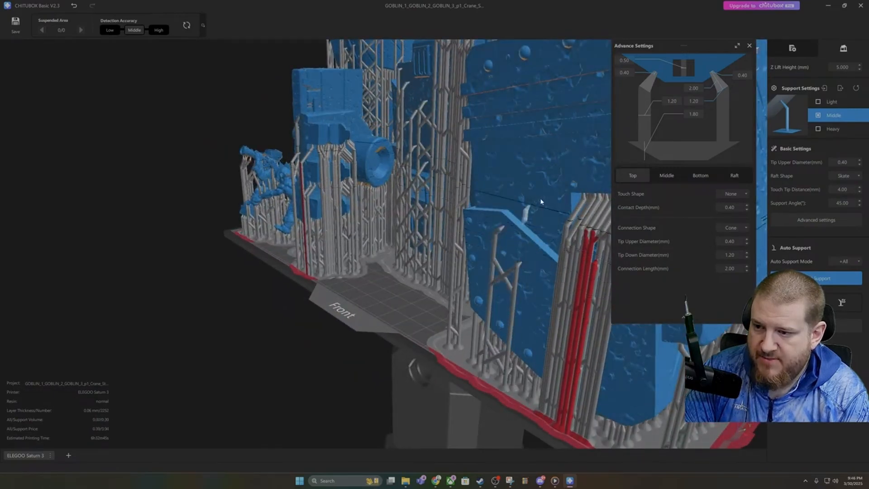
left_click(541, 202)
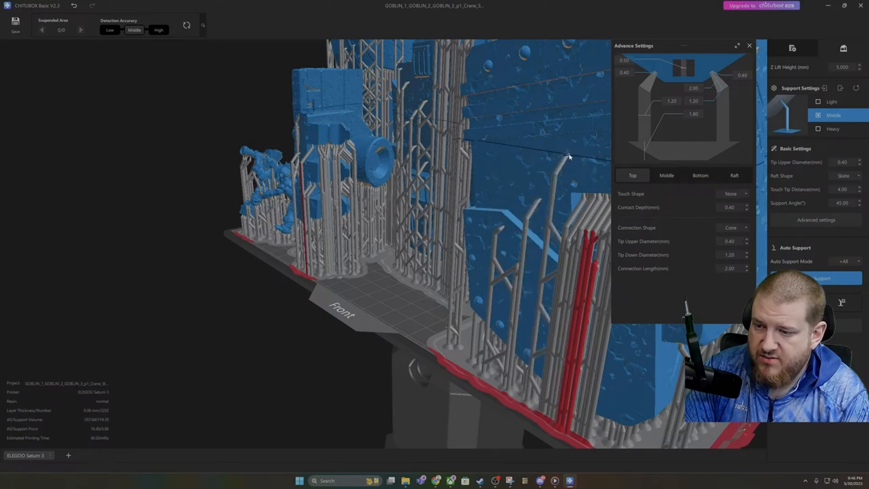
left_click(569, 156)
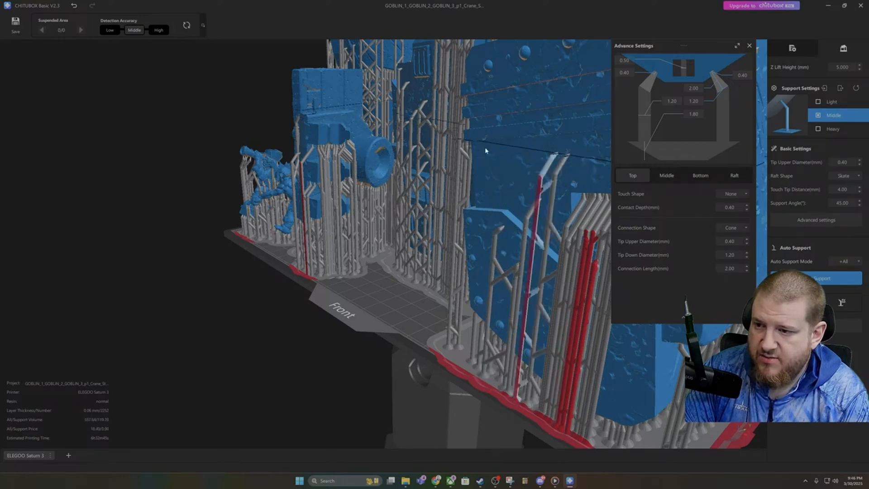
left_click(524, 109)
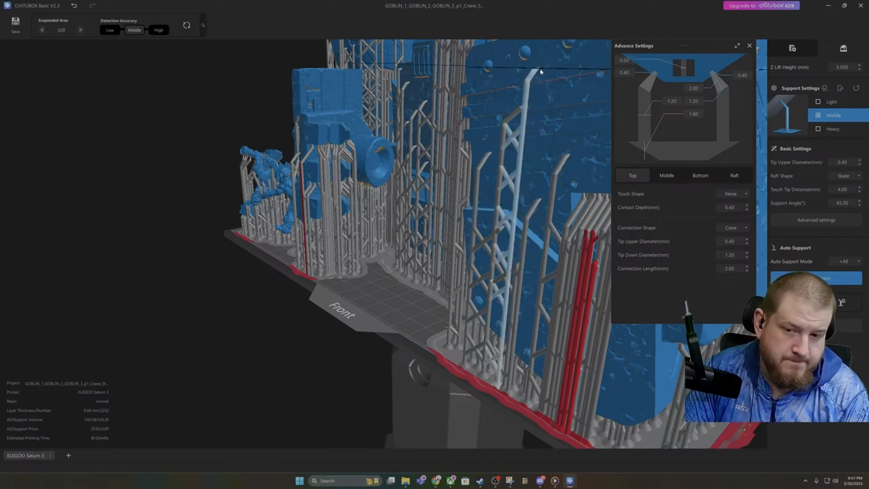
Step: Add manual Middle supports at two heights on the narrow edge of the round-cutout slab beside the goblins, replacing a misplaced upper one
right_click_drag(498, 181, 506, 220)
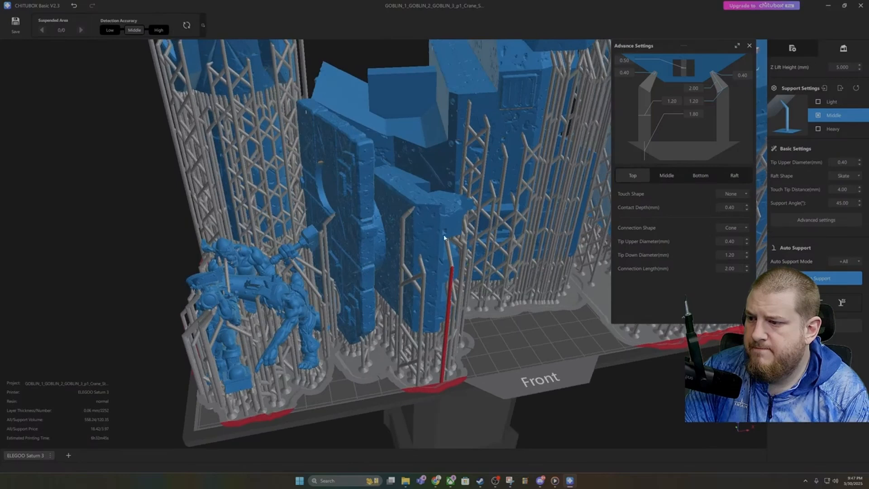
left_click(369, 252)
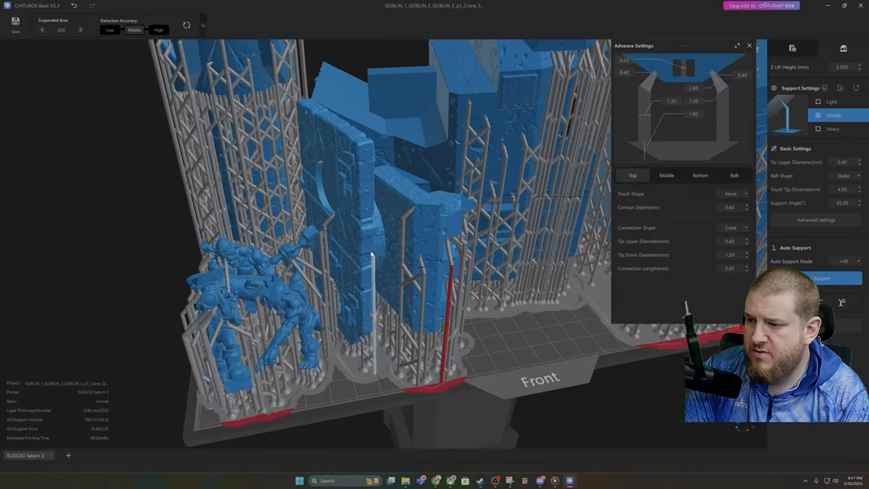
left_click(371, 255)
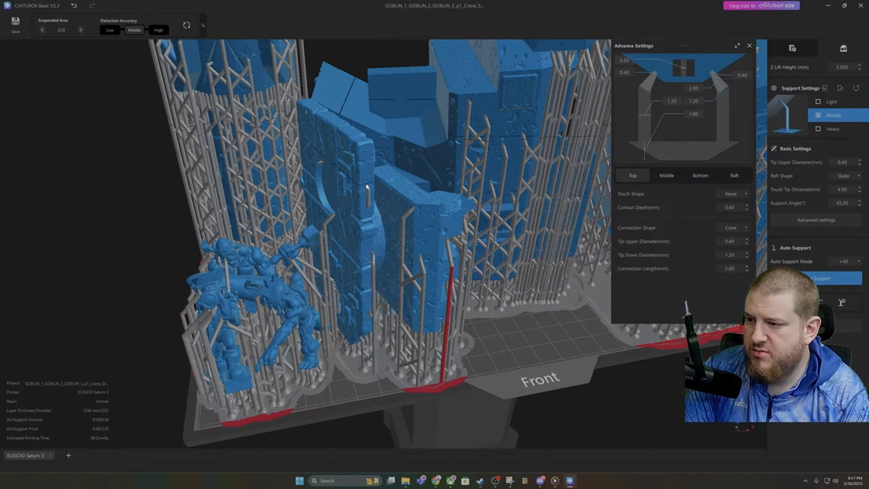
key("ctrl+z")
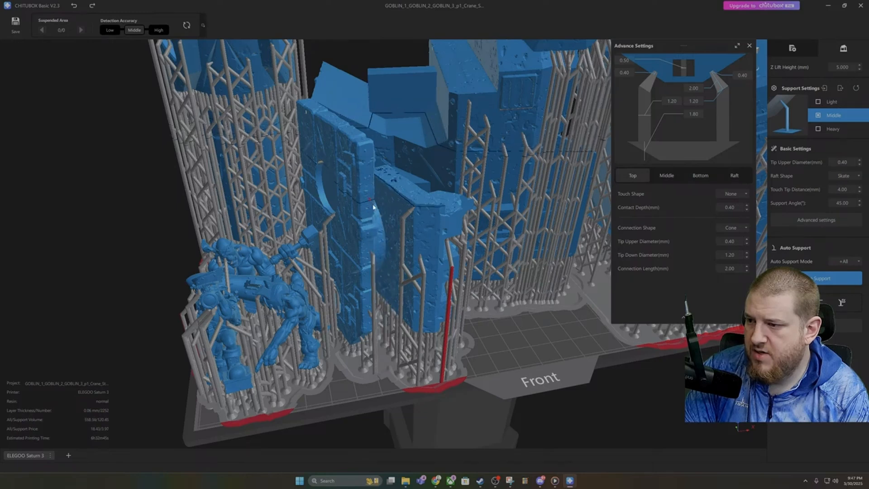
left_click(374, 206)
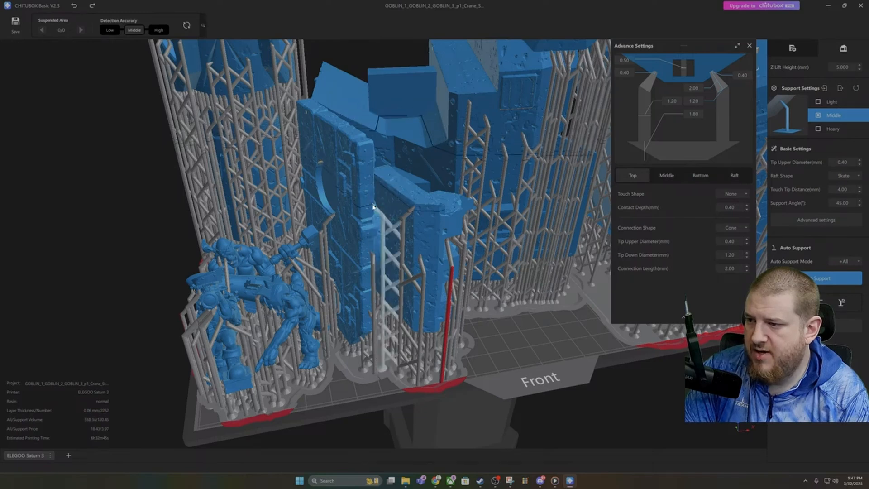
Step: Add another manual Middle support to the upper narrow edge of the round-cutout slab and check the surrounding supports
left_click(368, 159)
right_click_drag(360, 233, 462, 147)
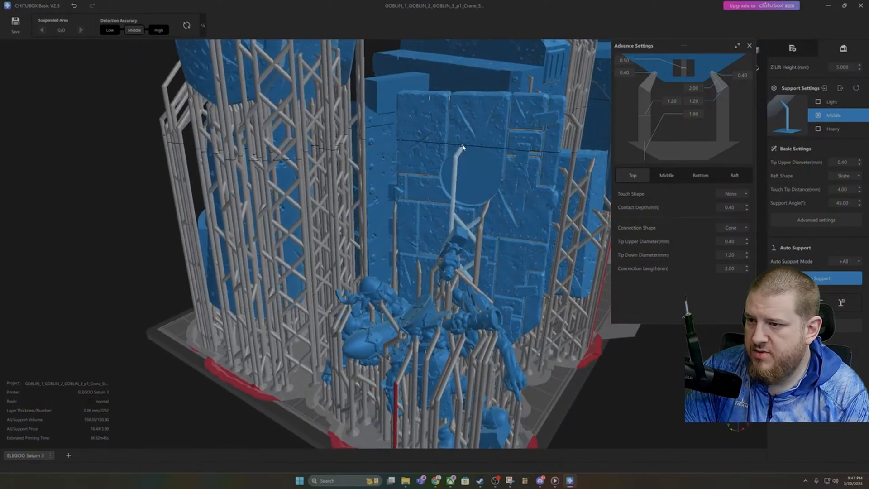
right_click_drag(371, 240, 353, 135)
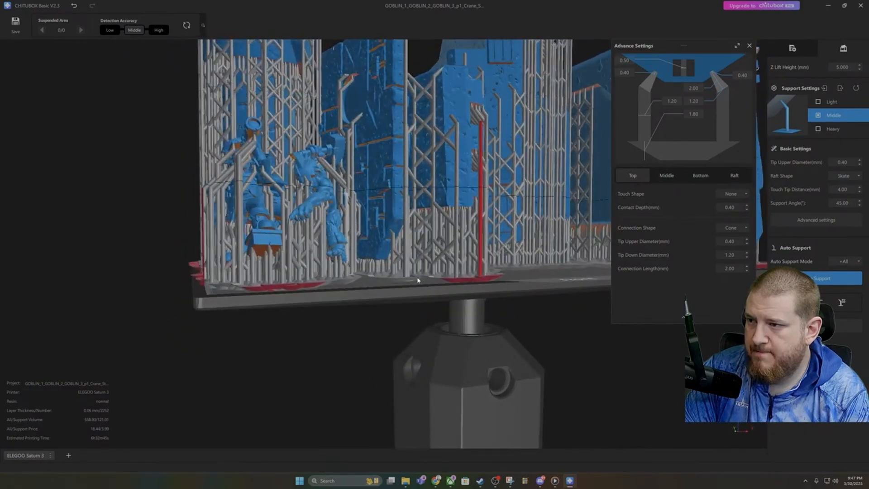
right_click_drag(418, 280, 426, 337)
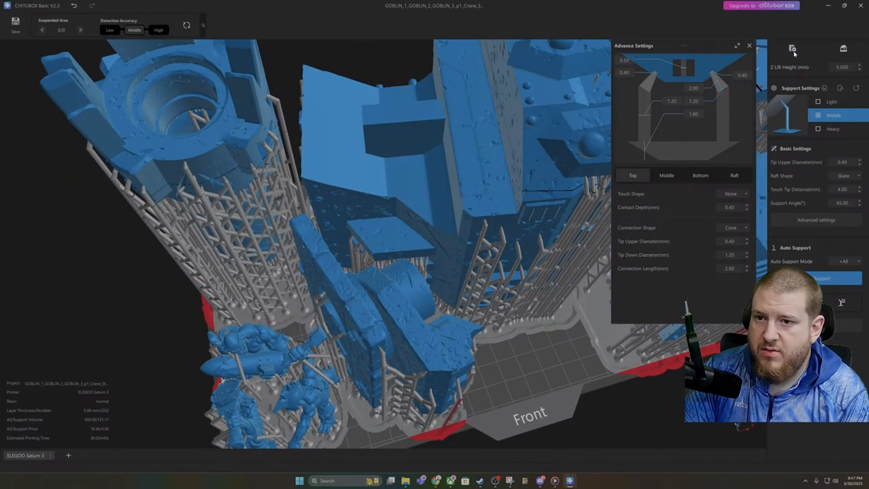
Step: Leave support editing and slice the whole plate, continuing although the model exceeds the printing platform
left_click(792, 49)
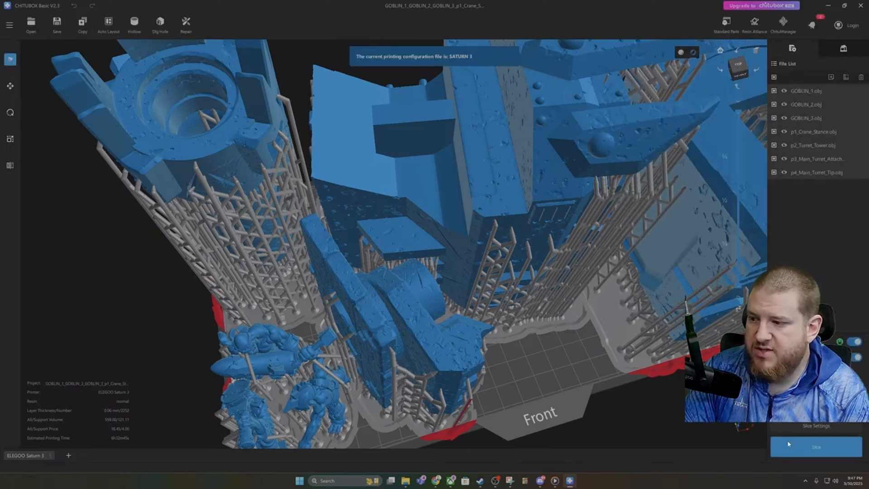
left_click(788, 444)
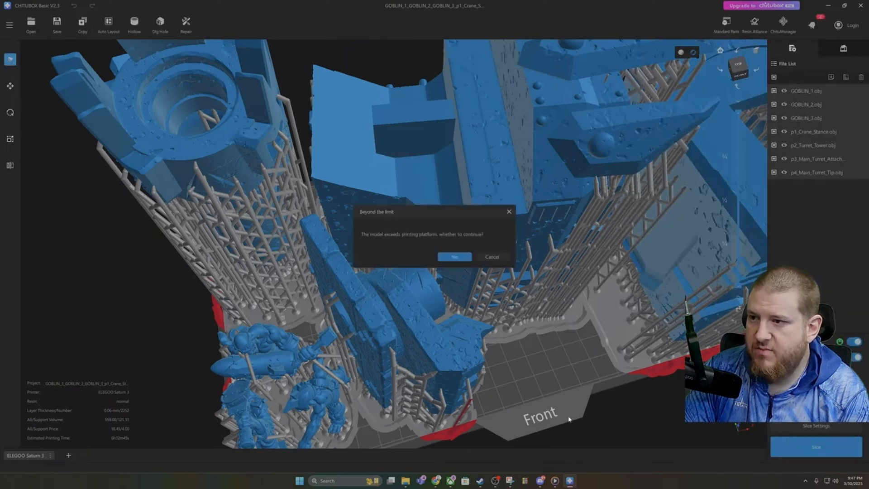
left_click(454, 257)
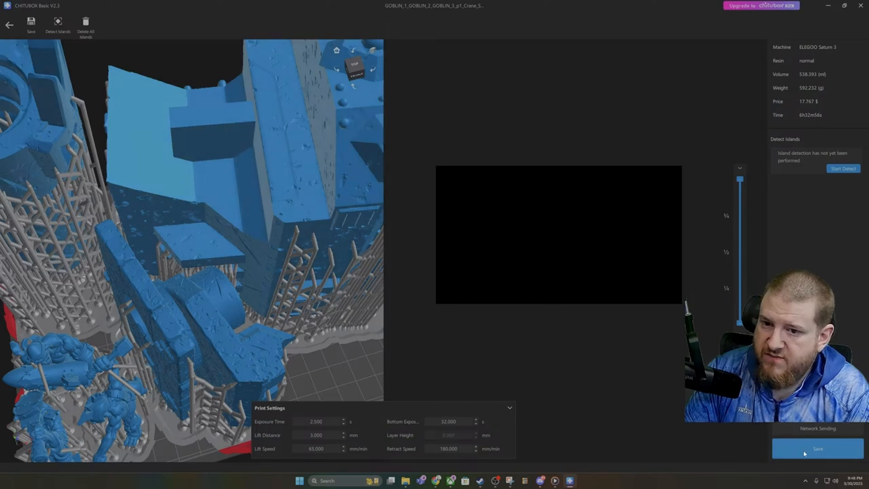
Step: Save the sliced plate in the project folder as a CTB file named gobscranemainttobjmainturrettip150
left_click(804, 453)
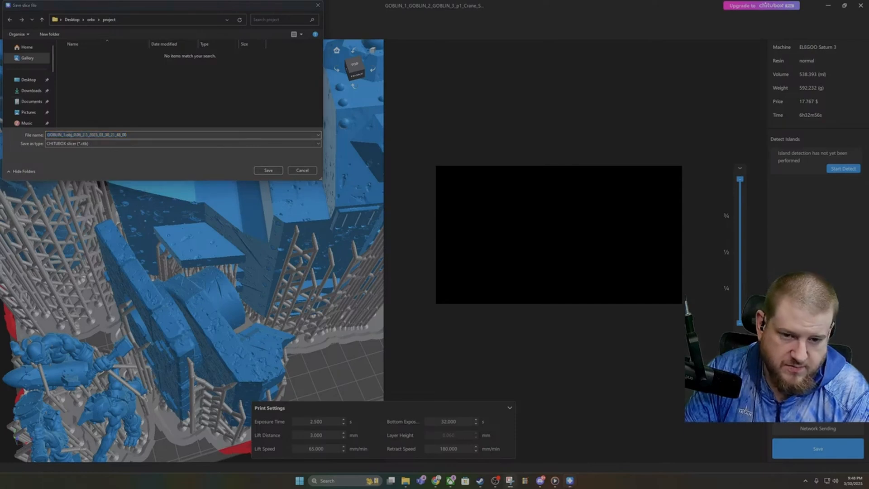
left_click_drag(127, 135, 2, 137)
type("goblin")
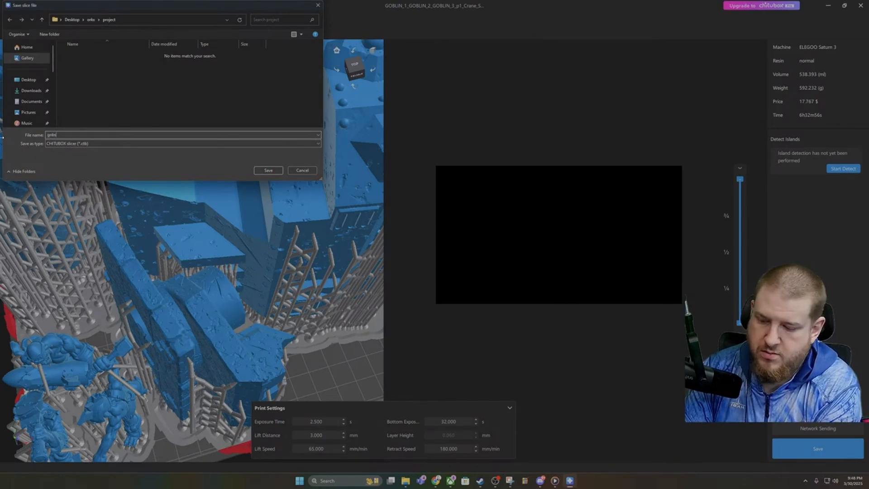
type("anemeint")
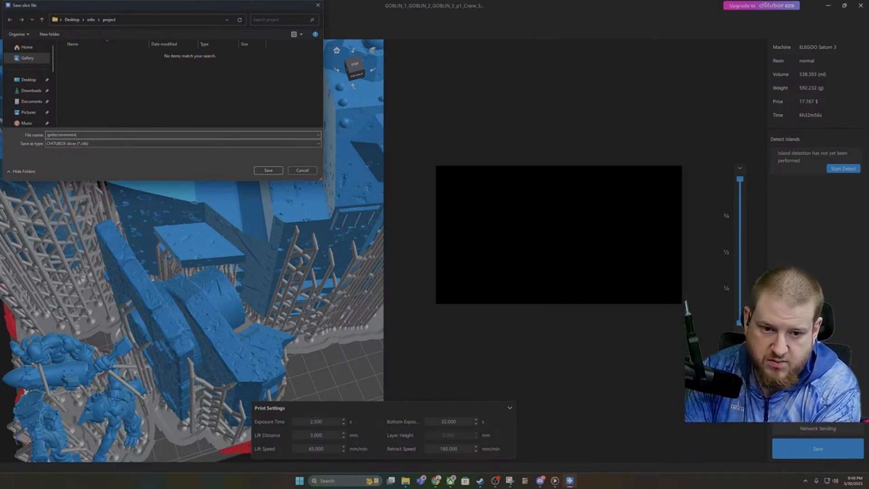
type("maintt")
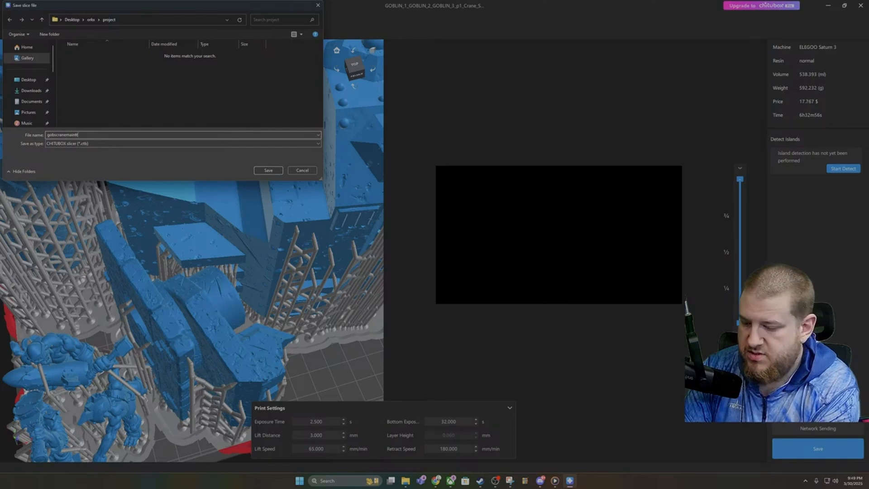
type("en")
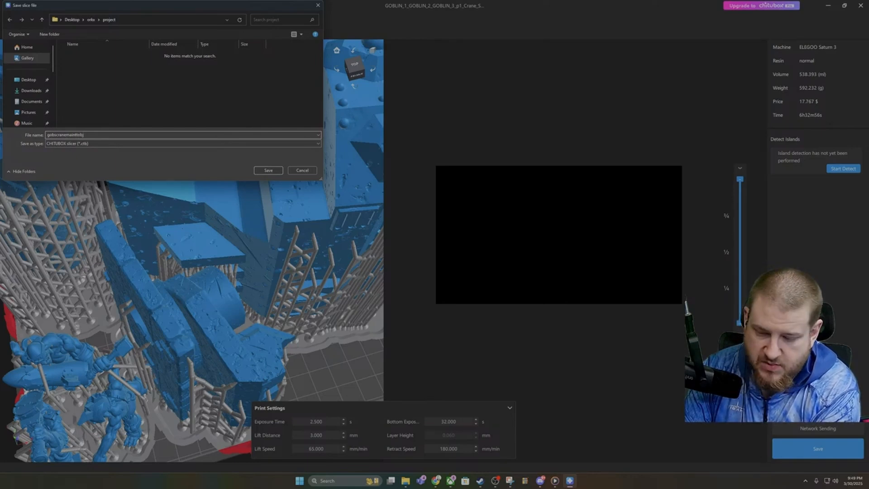
type("objmainturrettip150")
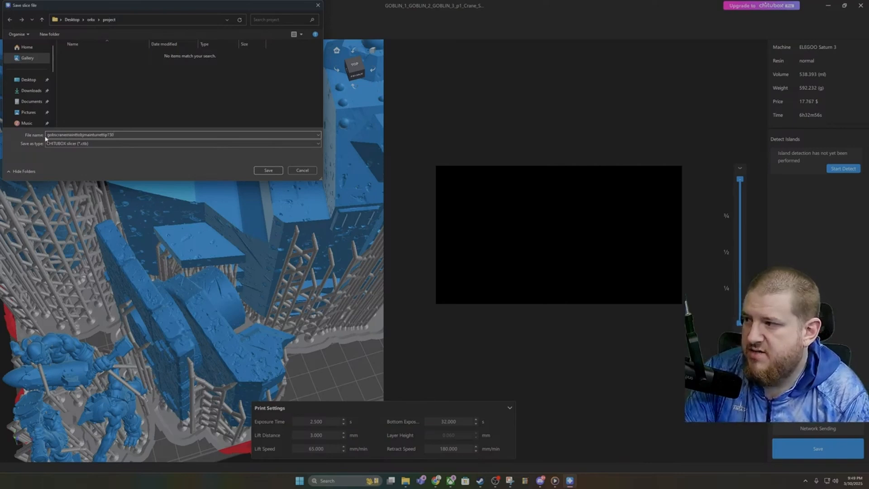
left_click(268, 170)
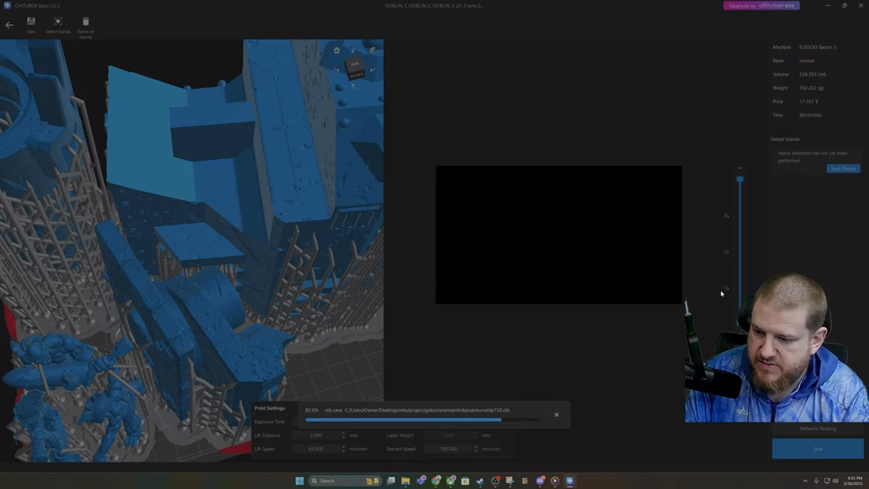
left_click(555, 480)
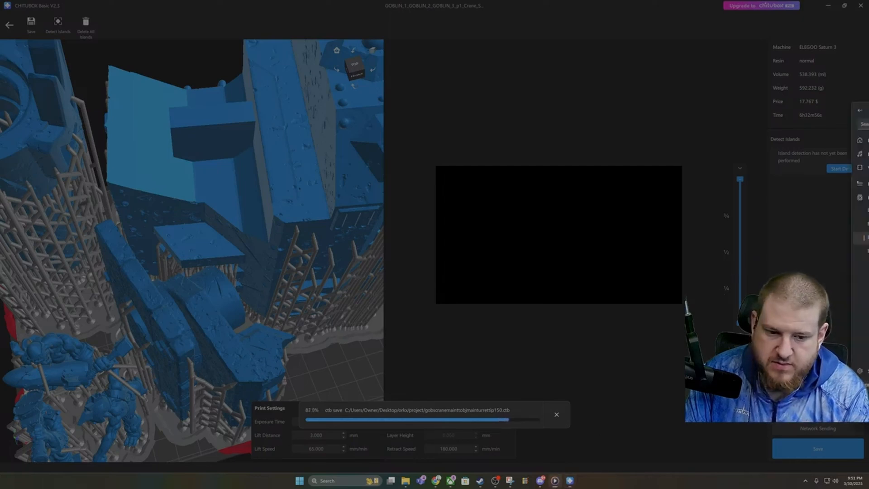
left_click(840, 295)
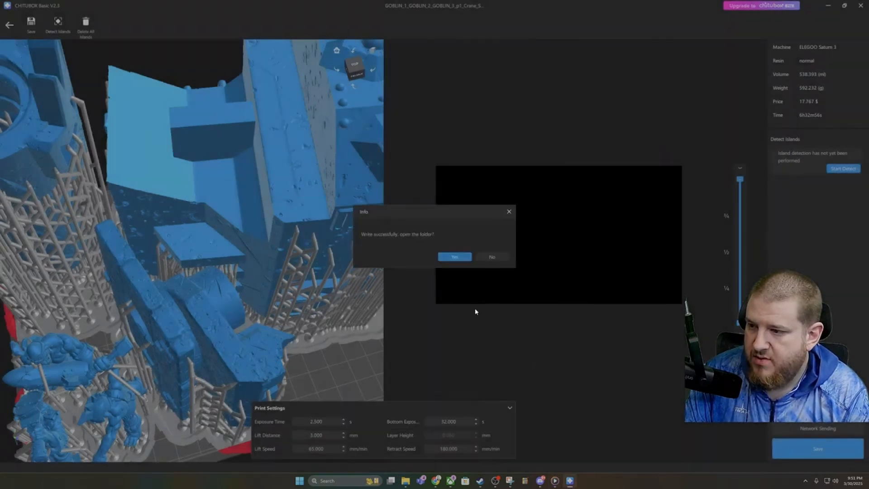
Step: Open the folder containing the saved slice file and check the project and CTB files in it
left_click(453, 256)
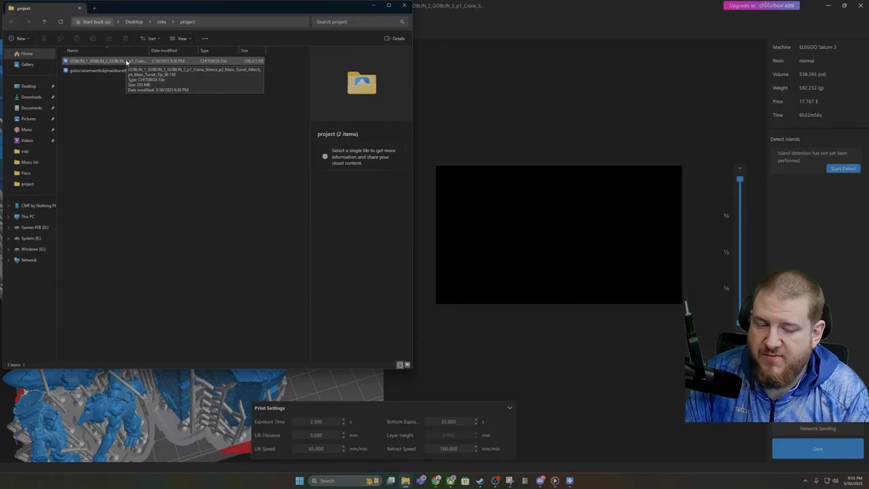
left_click_drag(207, 7, 525, 51)
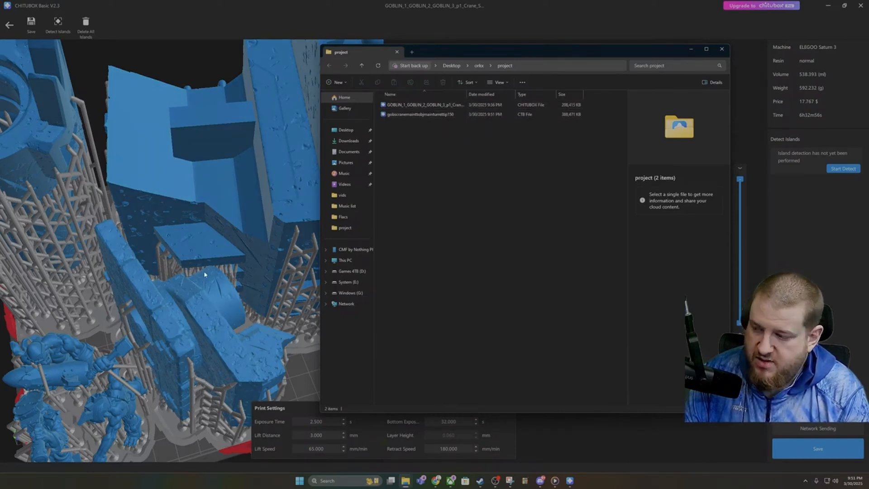
left_click_drag(474, 54, 607, 60)
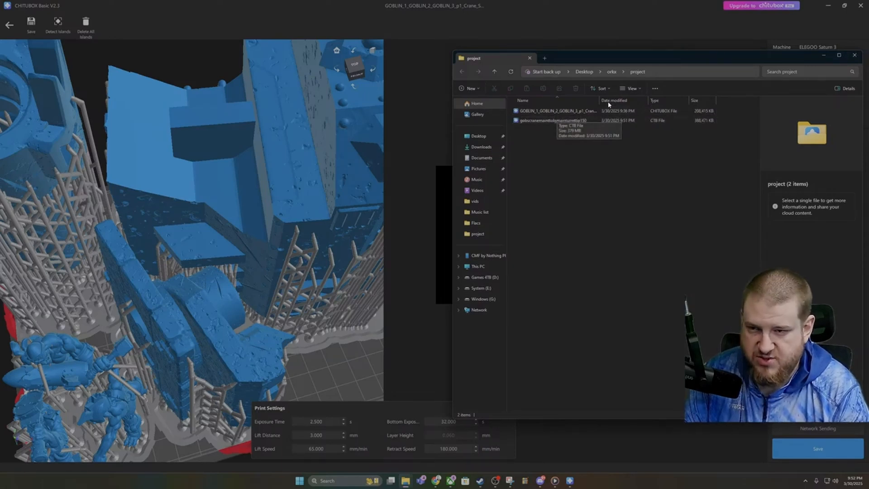
Step: Close the project folder window and quit CHITUBOX
left_click(854, 55)
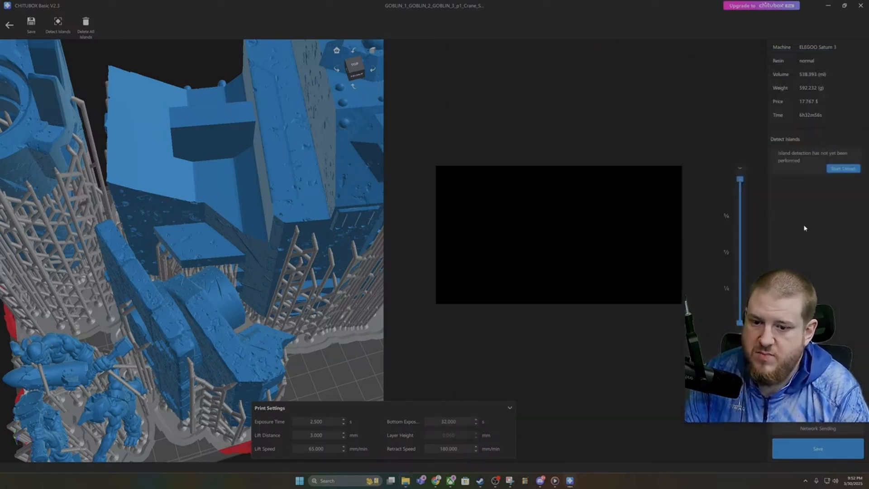
left_click(860, 5)
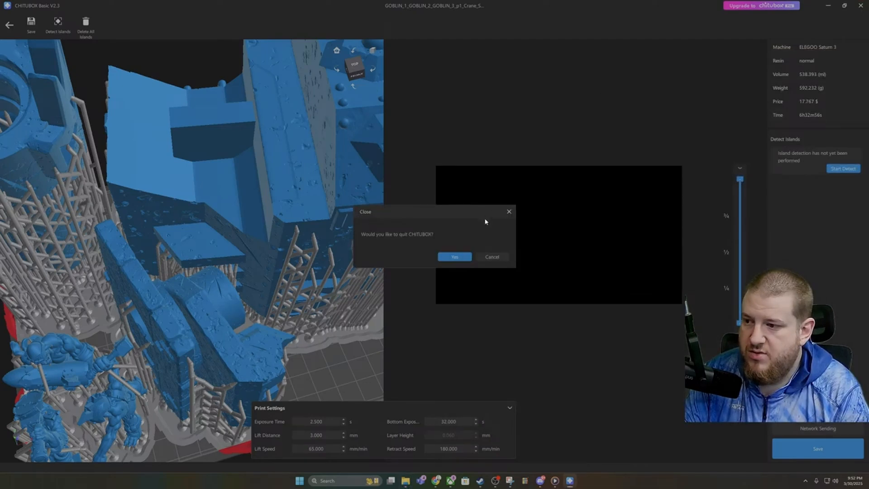
left_click(467, 257)
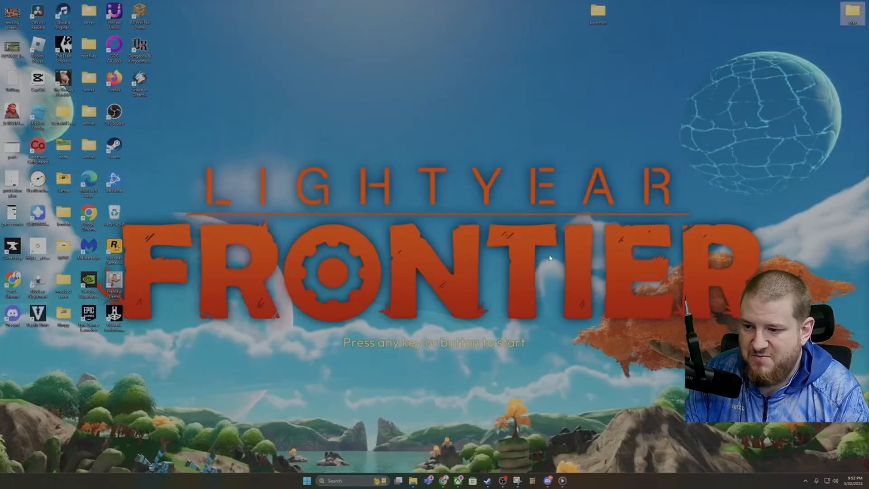